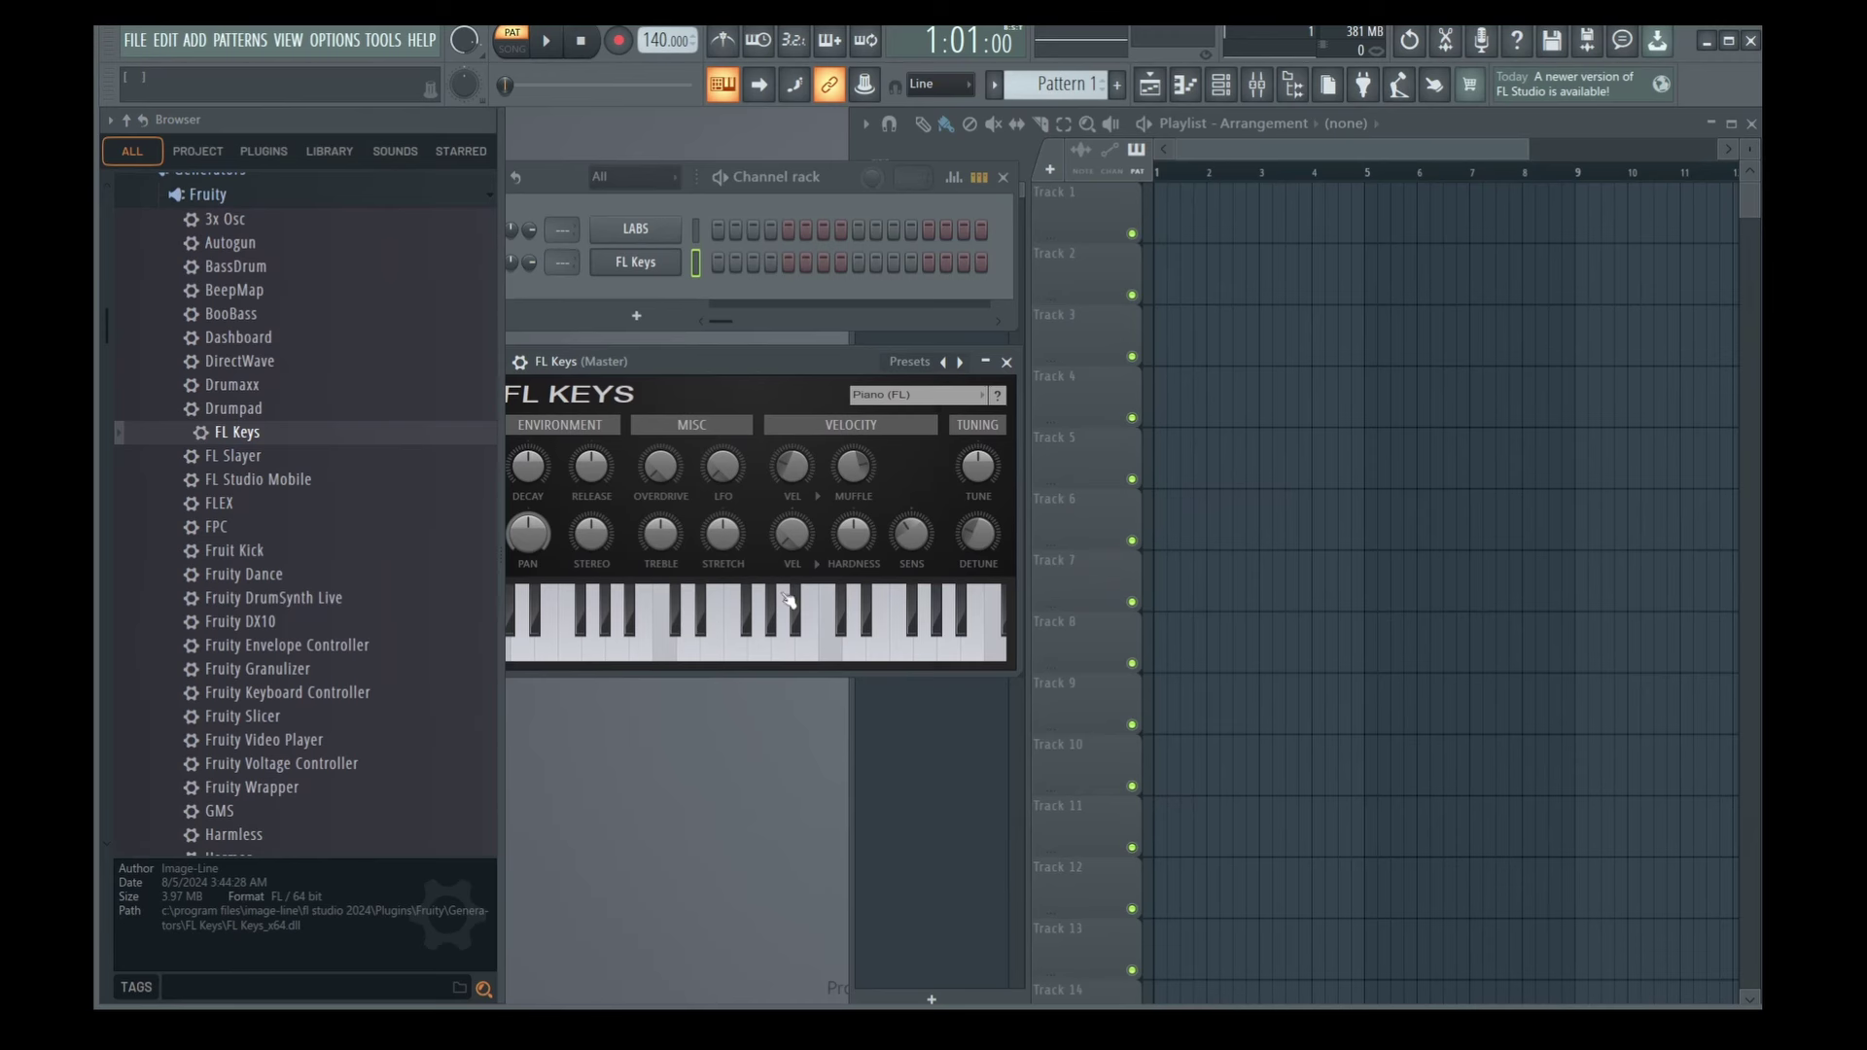
Audition several notes on the FL Keys on-screen keyboard.
{"action": "mouse_move", "coordinate": [665, 637]}
{"action": "left_mouse_down"}
{"action": "mouse_move", "coordinate": [761, 637]}
{"action": "mouse_move", "coordinate": [604, 626]}
{"action": "left_mouse_up"}
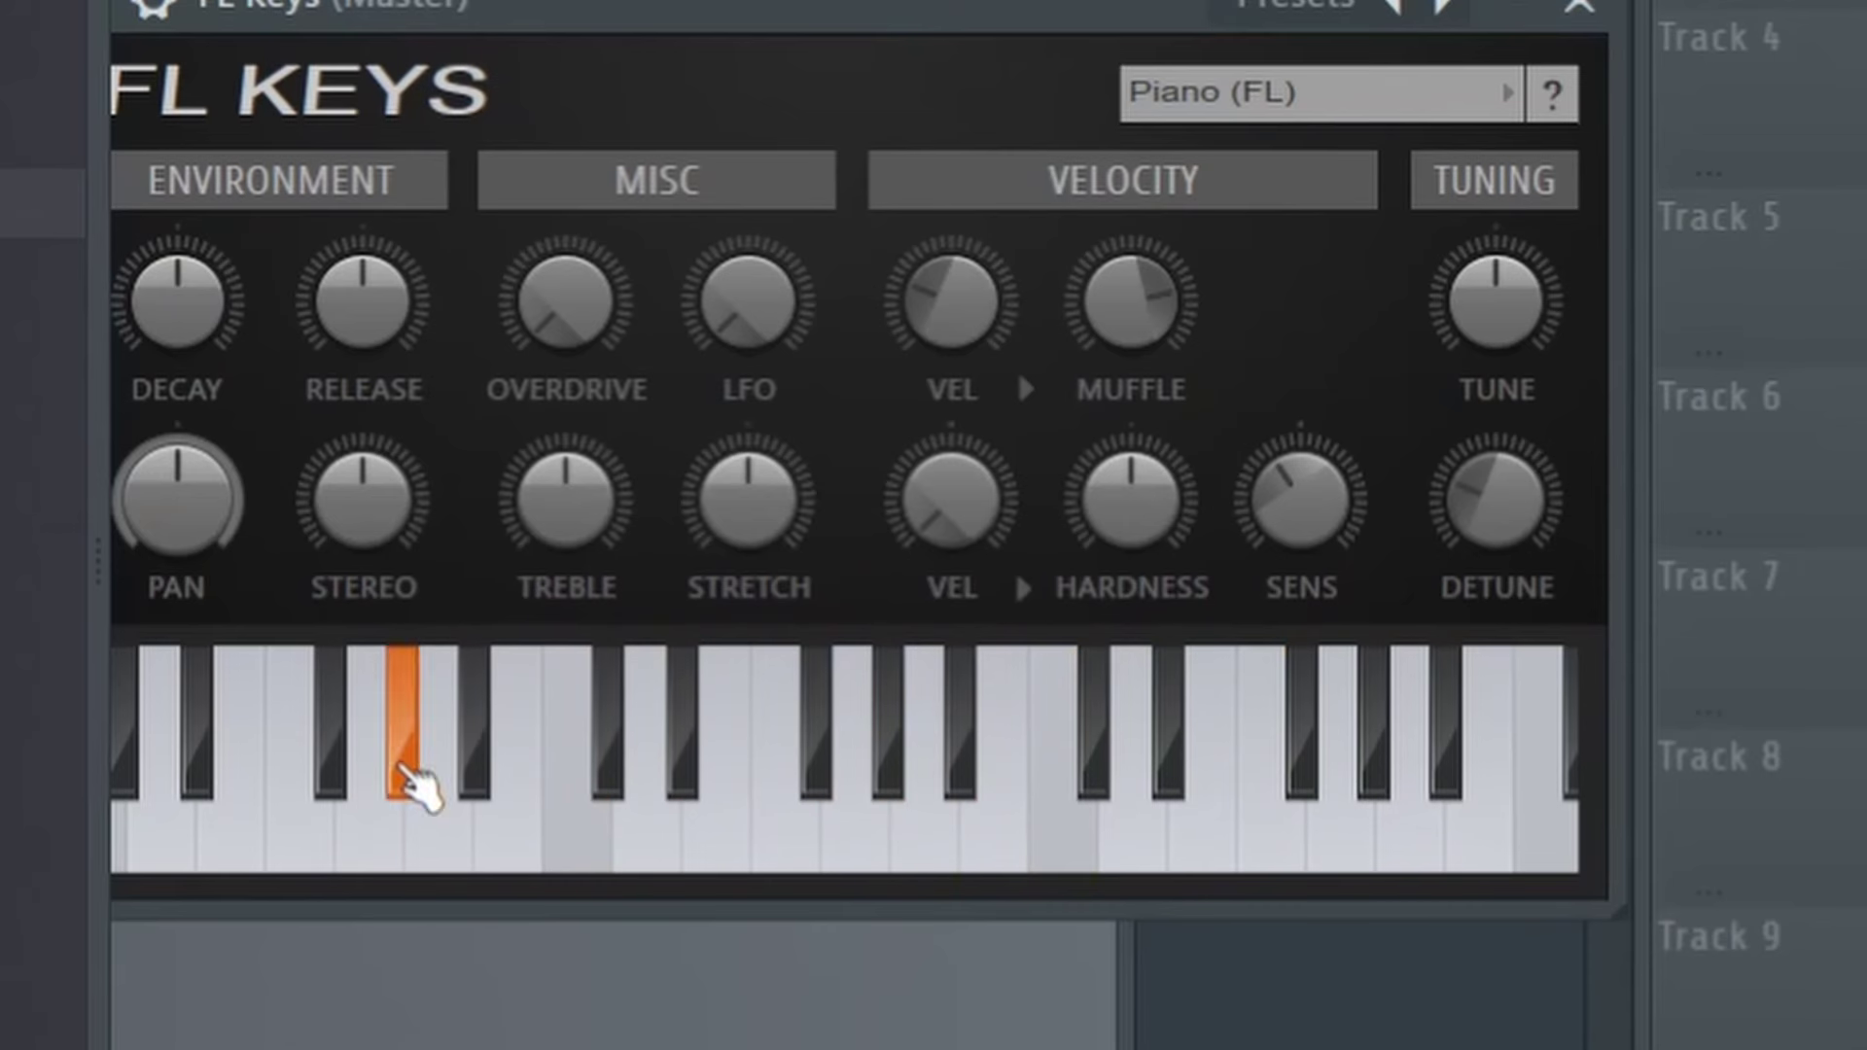
{"action": "left_click", "coordinate": [875, 833]}
{"action": "left_click", "coordinate": [625, 716]}
{"action": "left_click", "coordinate": [959, 717]}
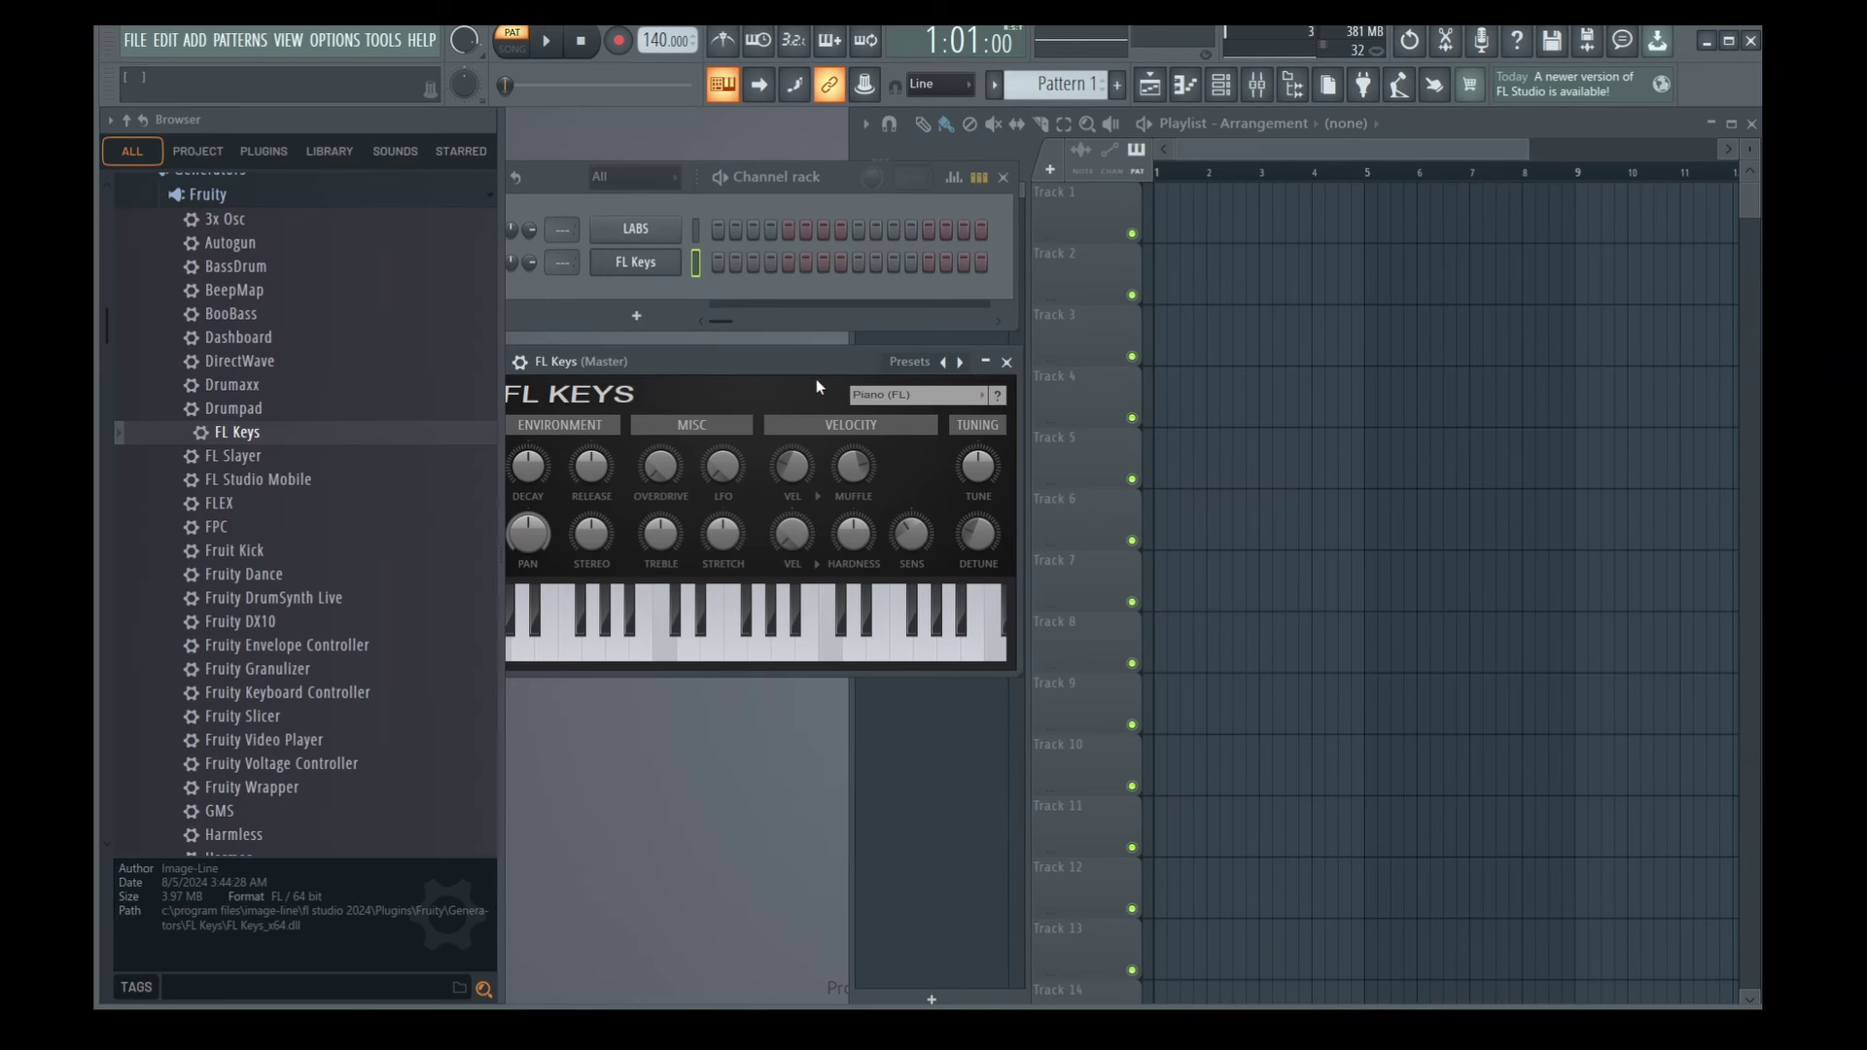
Minimize the FL Keys plugin window and open the piano roll for its channel.
{"action": "left_click_drag", "start_coordinate": [815, 377], "coordinate": [879, 372]}
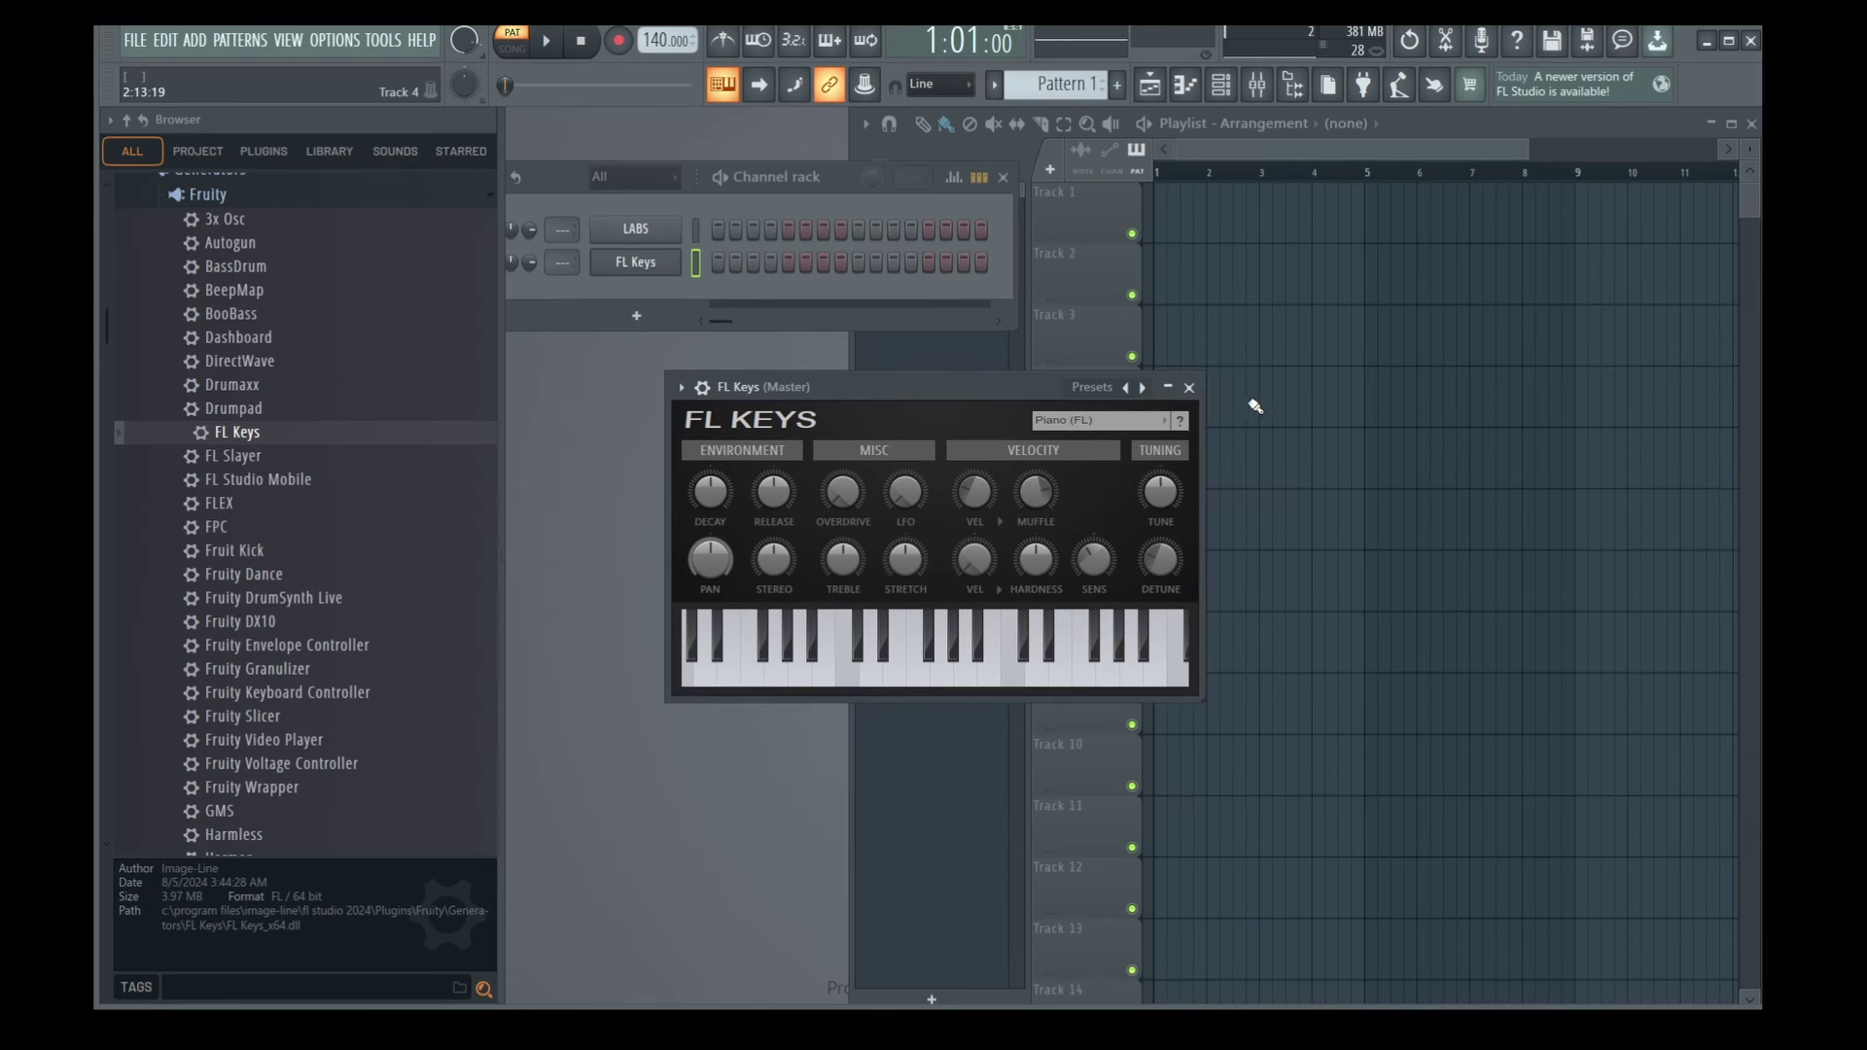
{"action": "left_click", "coordinate": [1167, 387]}
{"action": "left_click", "coordinate": [1184, 85]}
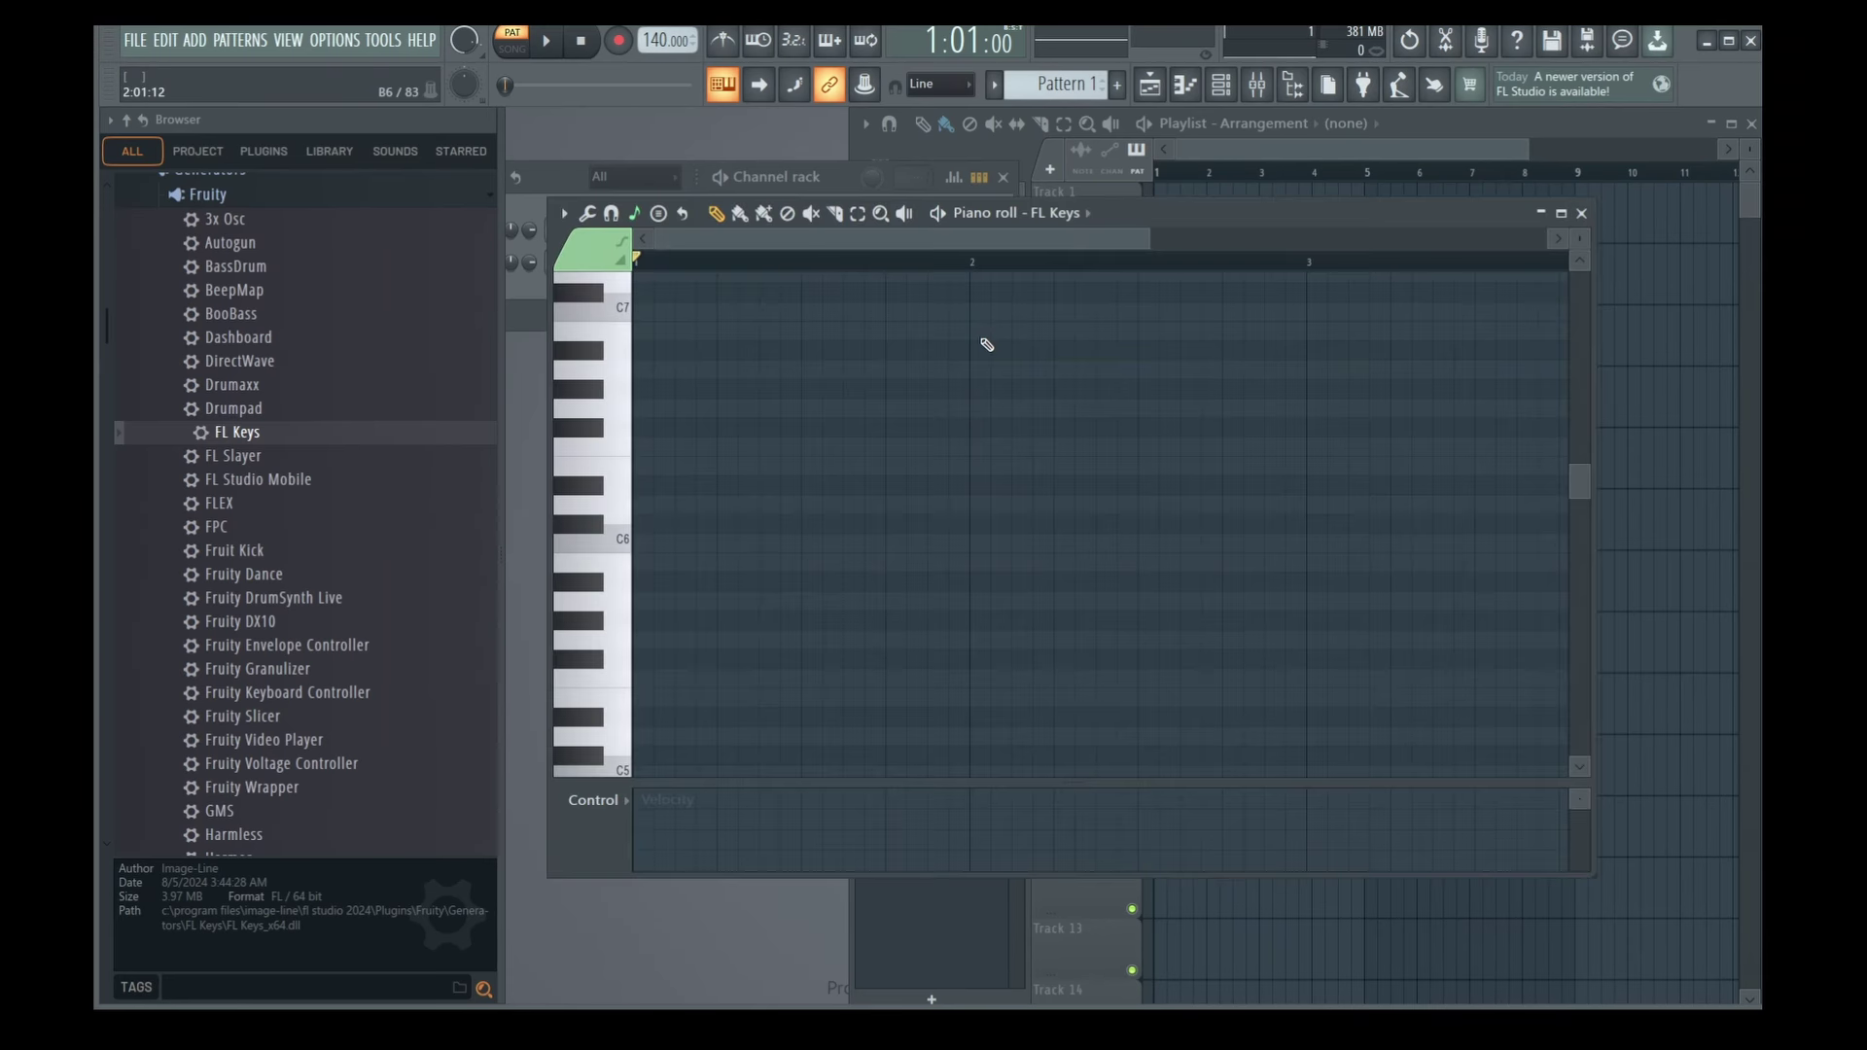
{"action": "scroll", "coordinate": [823, 446], "scroll_direction": "up", "scroll_amount": 10}
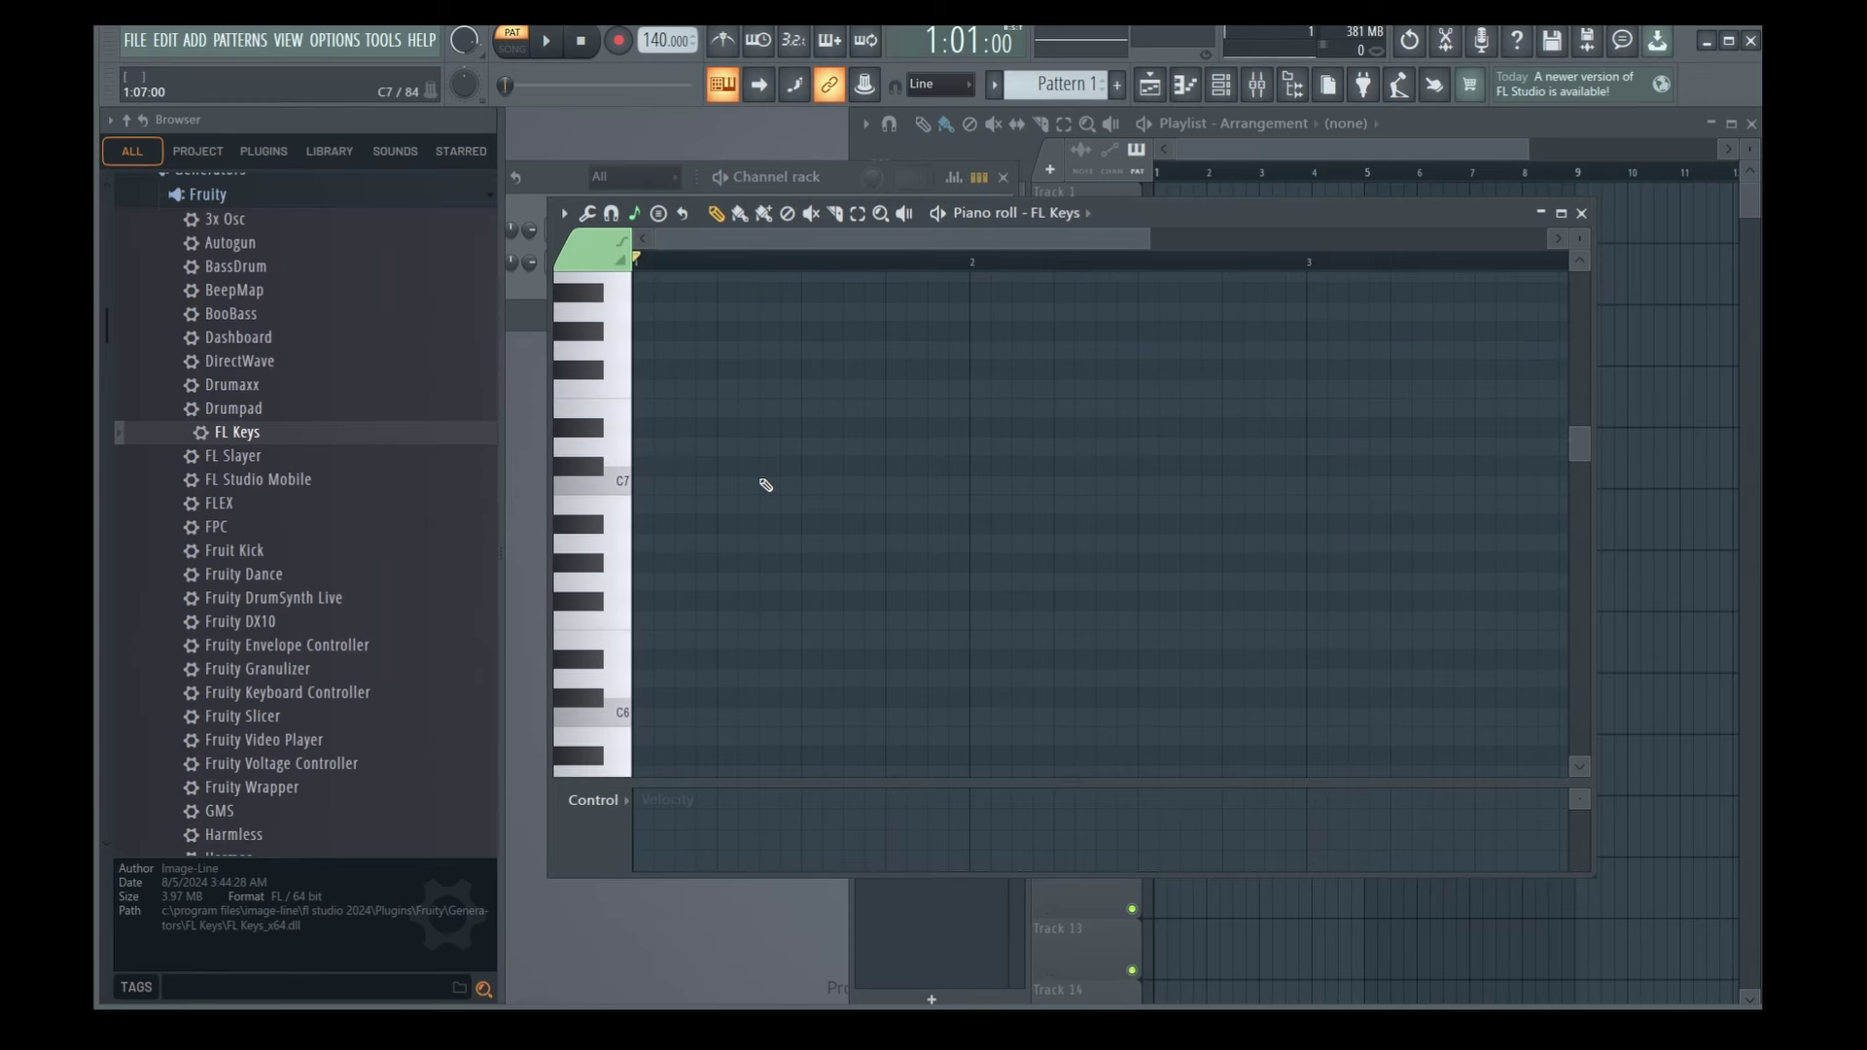
{"action": "scroll", "coordinate": [753, 428], "scroll_direction": "down", "scroll_amount": 20}
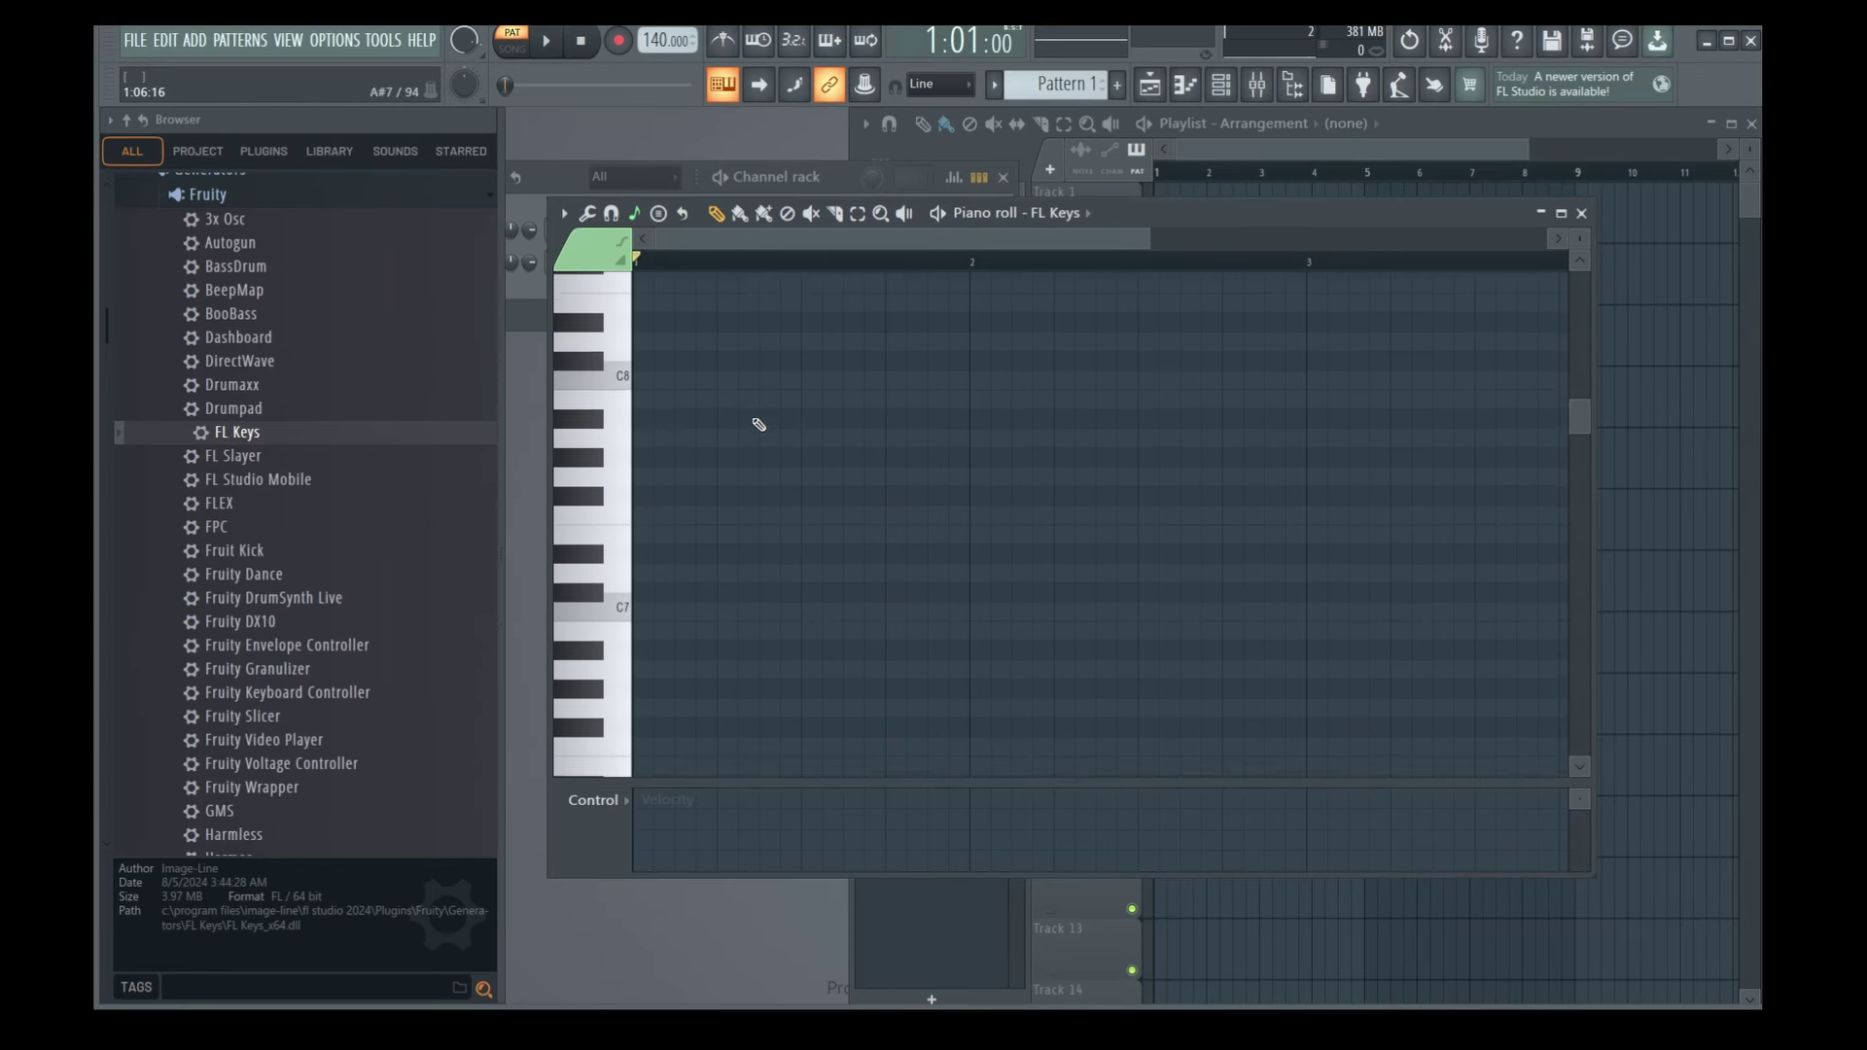
{"action": "scroll", "coordinate": [758, 424], "scroll_direction": "down", "scroll_amount": 5}
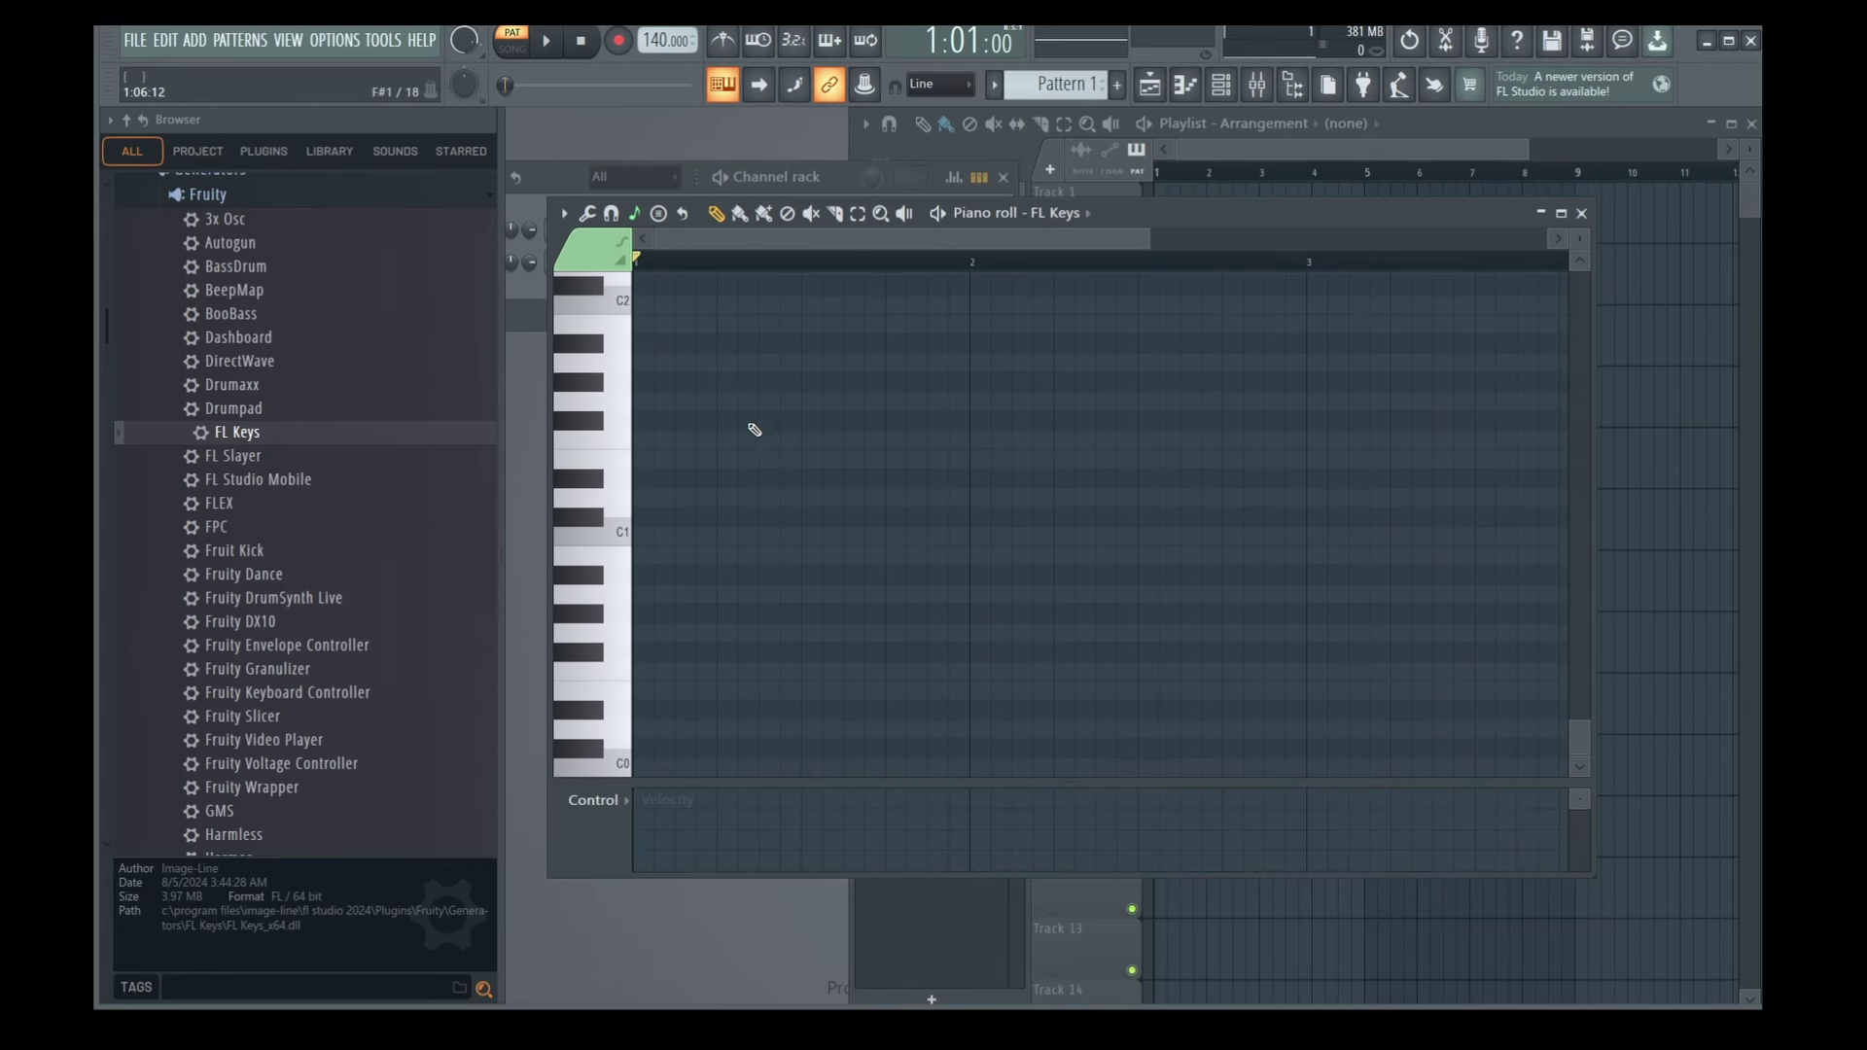
{"action": "left_click", "coordinate": [702, 478]}
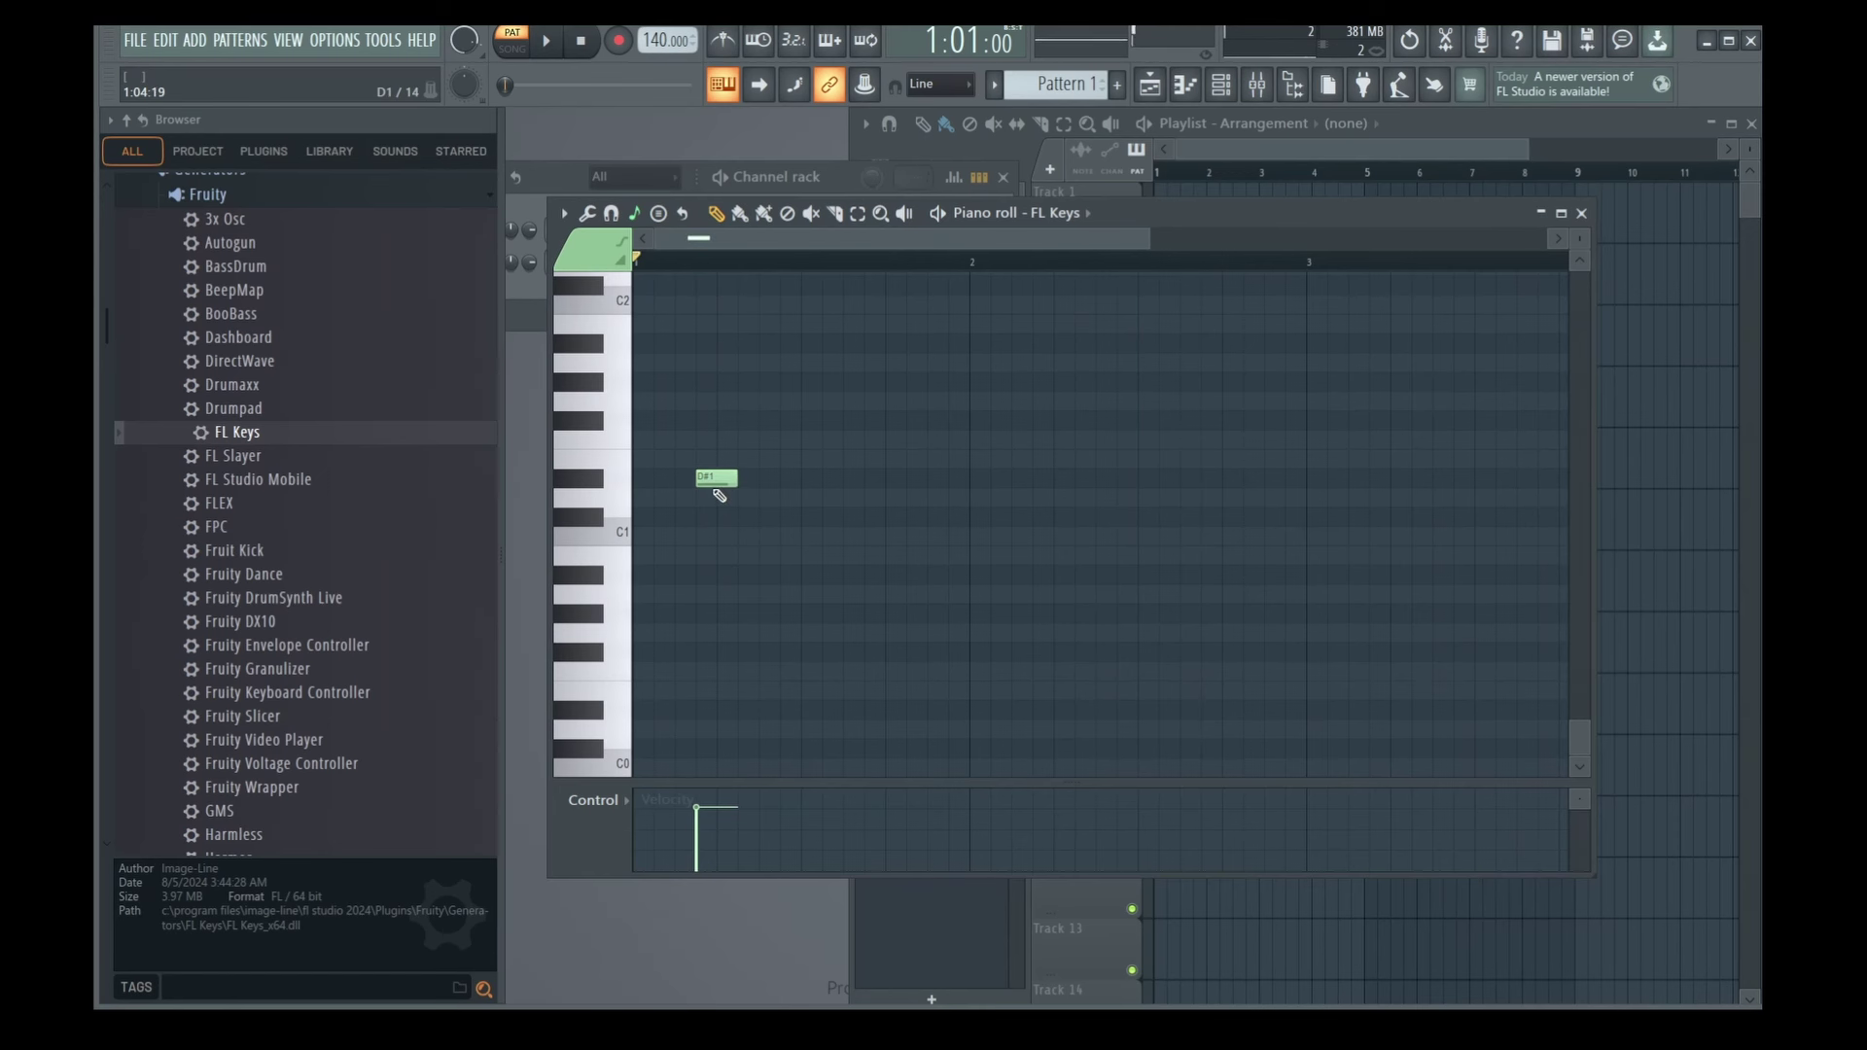
{"action": "right_click", "coordinate": [715, 480]}
Audition keys from octave 3 upward on the piano roll keyboard for FL Keys.
{"action": "scroll", "coordinate": [673, 510], "scroll_direction": "up", "scroll_amount": 4}
{"action": "scroll", "coordinate": [673, 510], "scroll_direction": "up", "scroll_amount": 6}
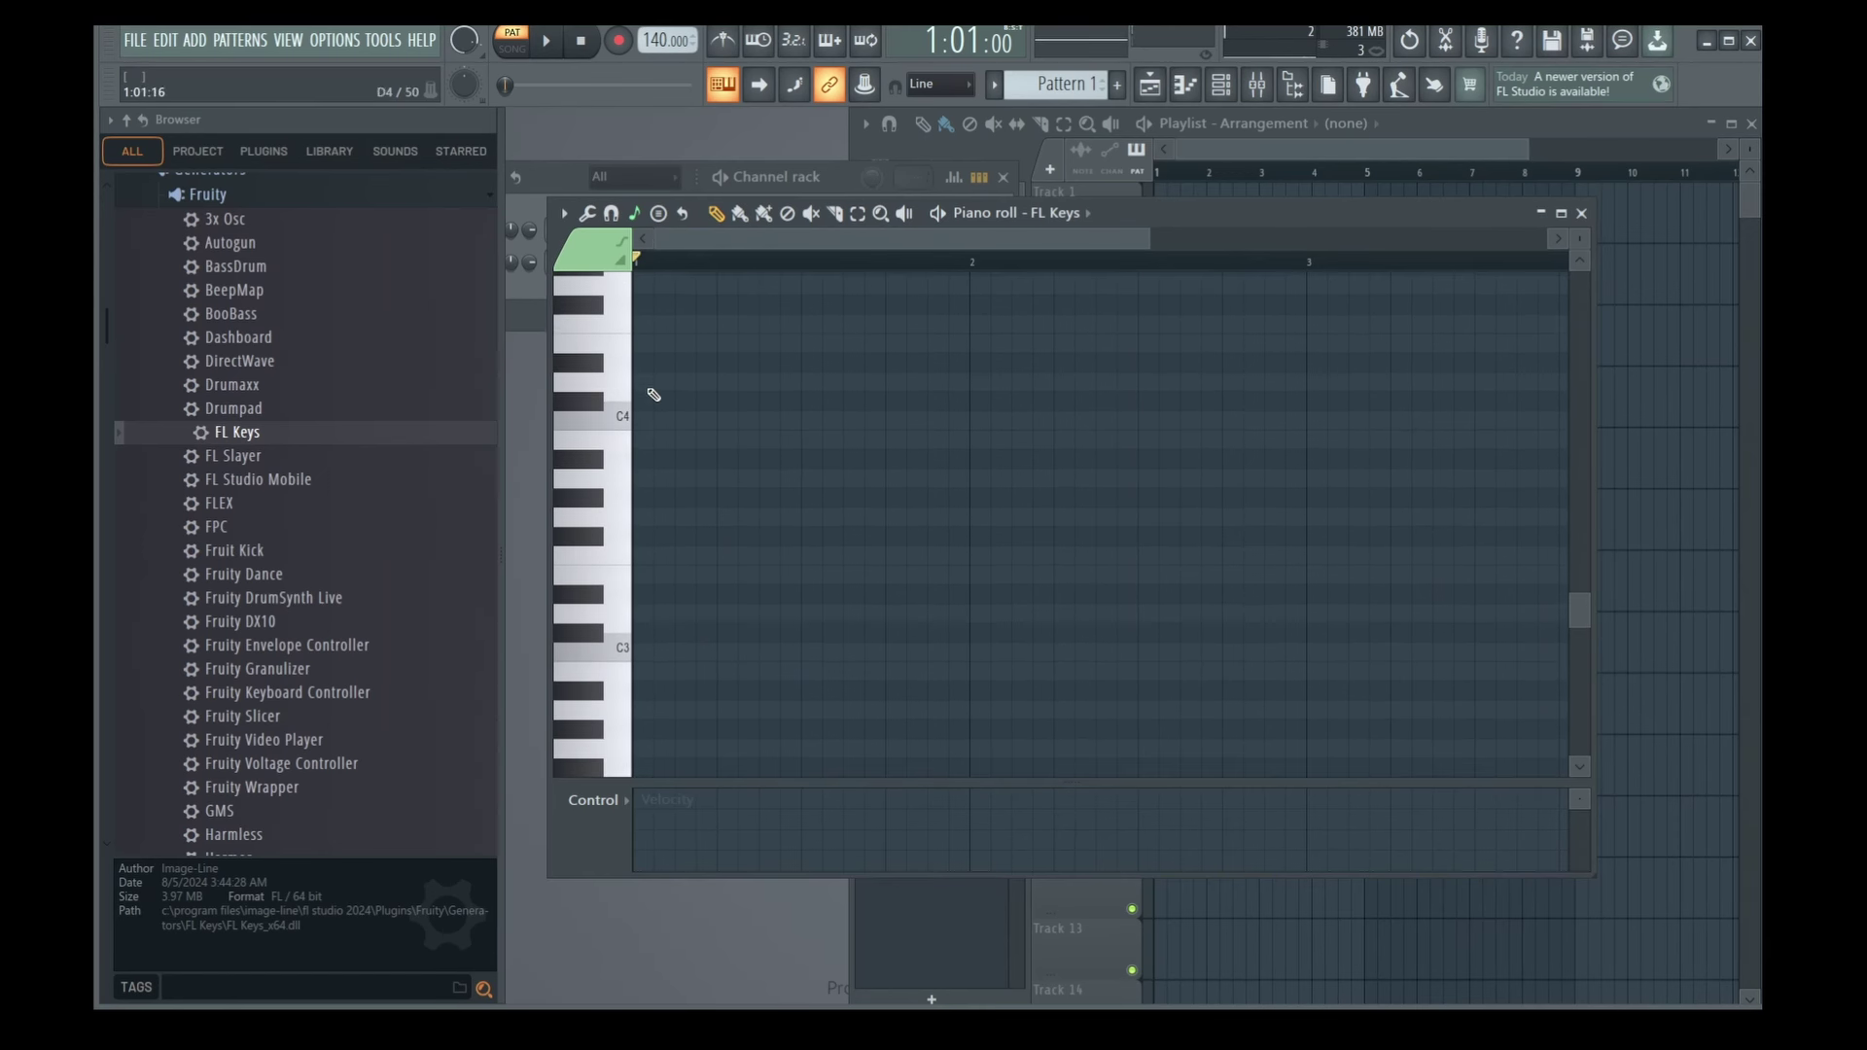
{"action": "left_click", "coordinate": [593, 627]}
{"action": "scroll", "coordinate": [642, 588], "scroll_direction": "up", "scroll_amount": 15}
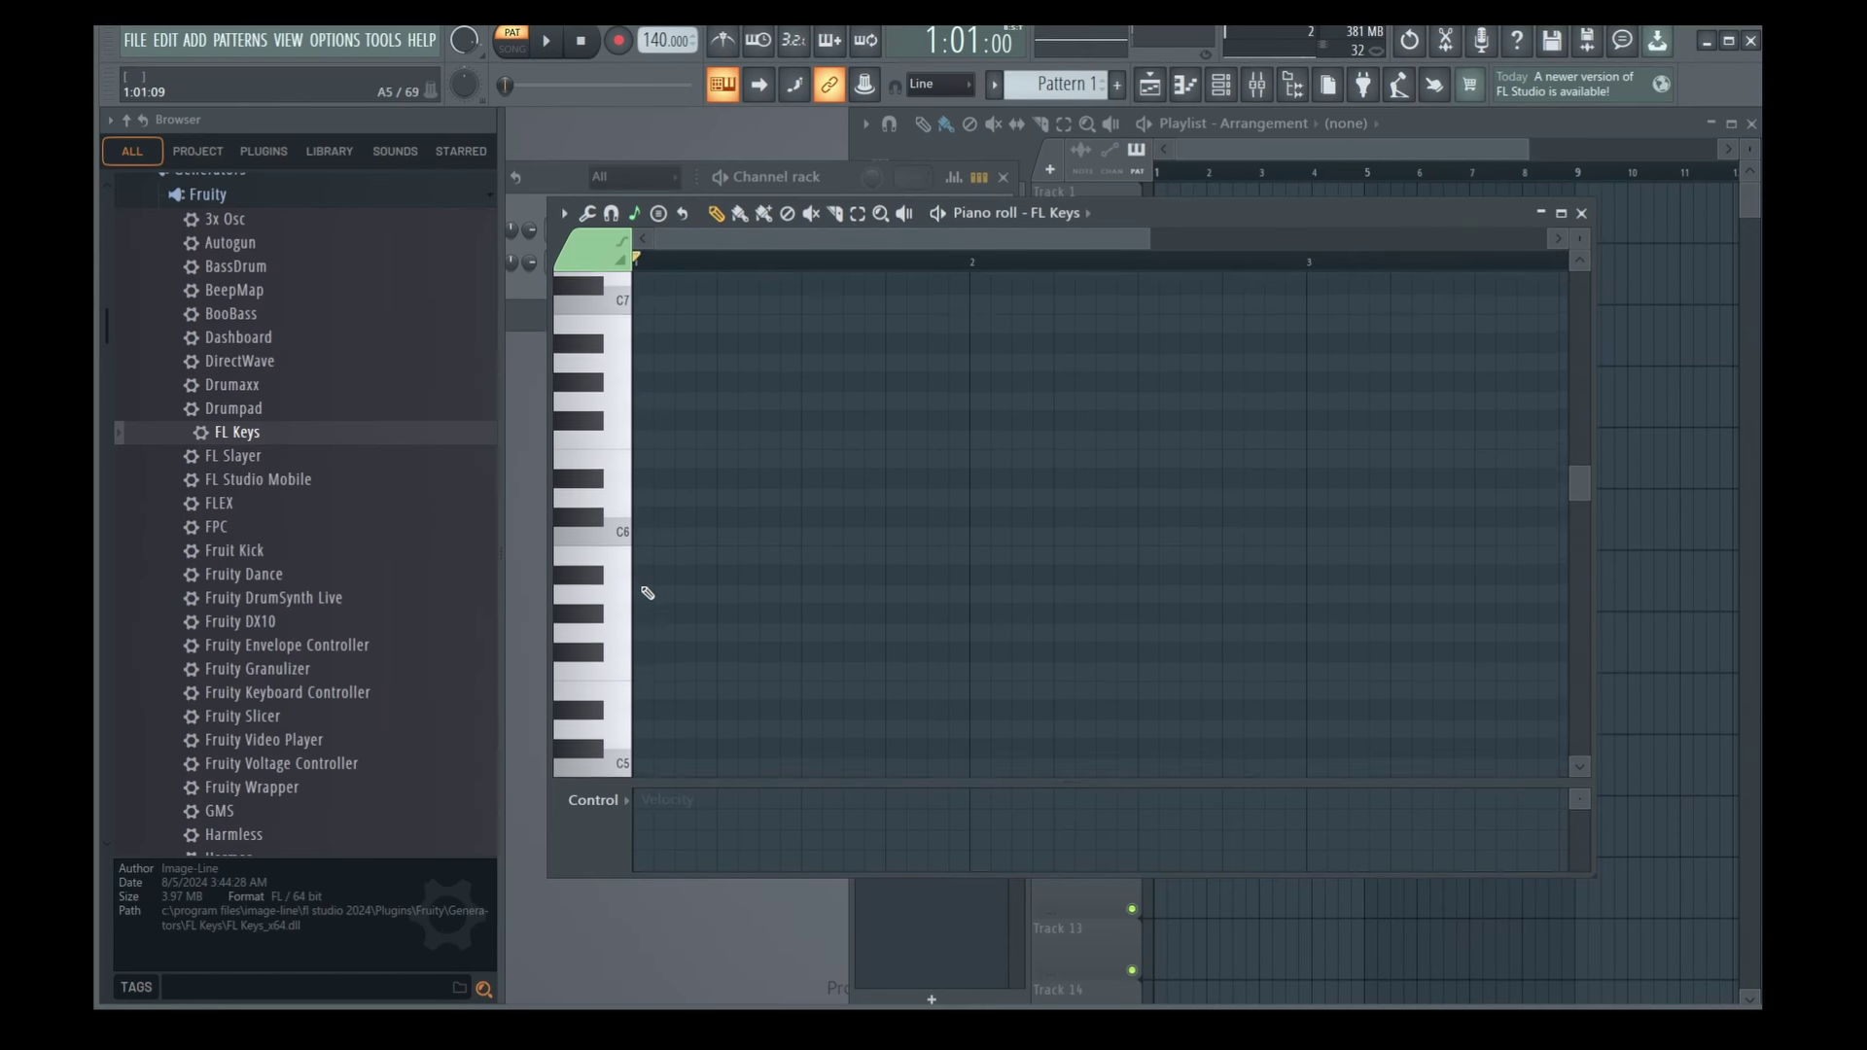
{"action": "scroll", "coordinate": [623, 562], "scroll_direction": "down", "scroll_amount": 9}
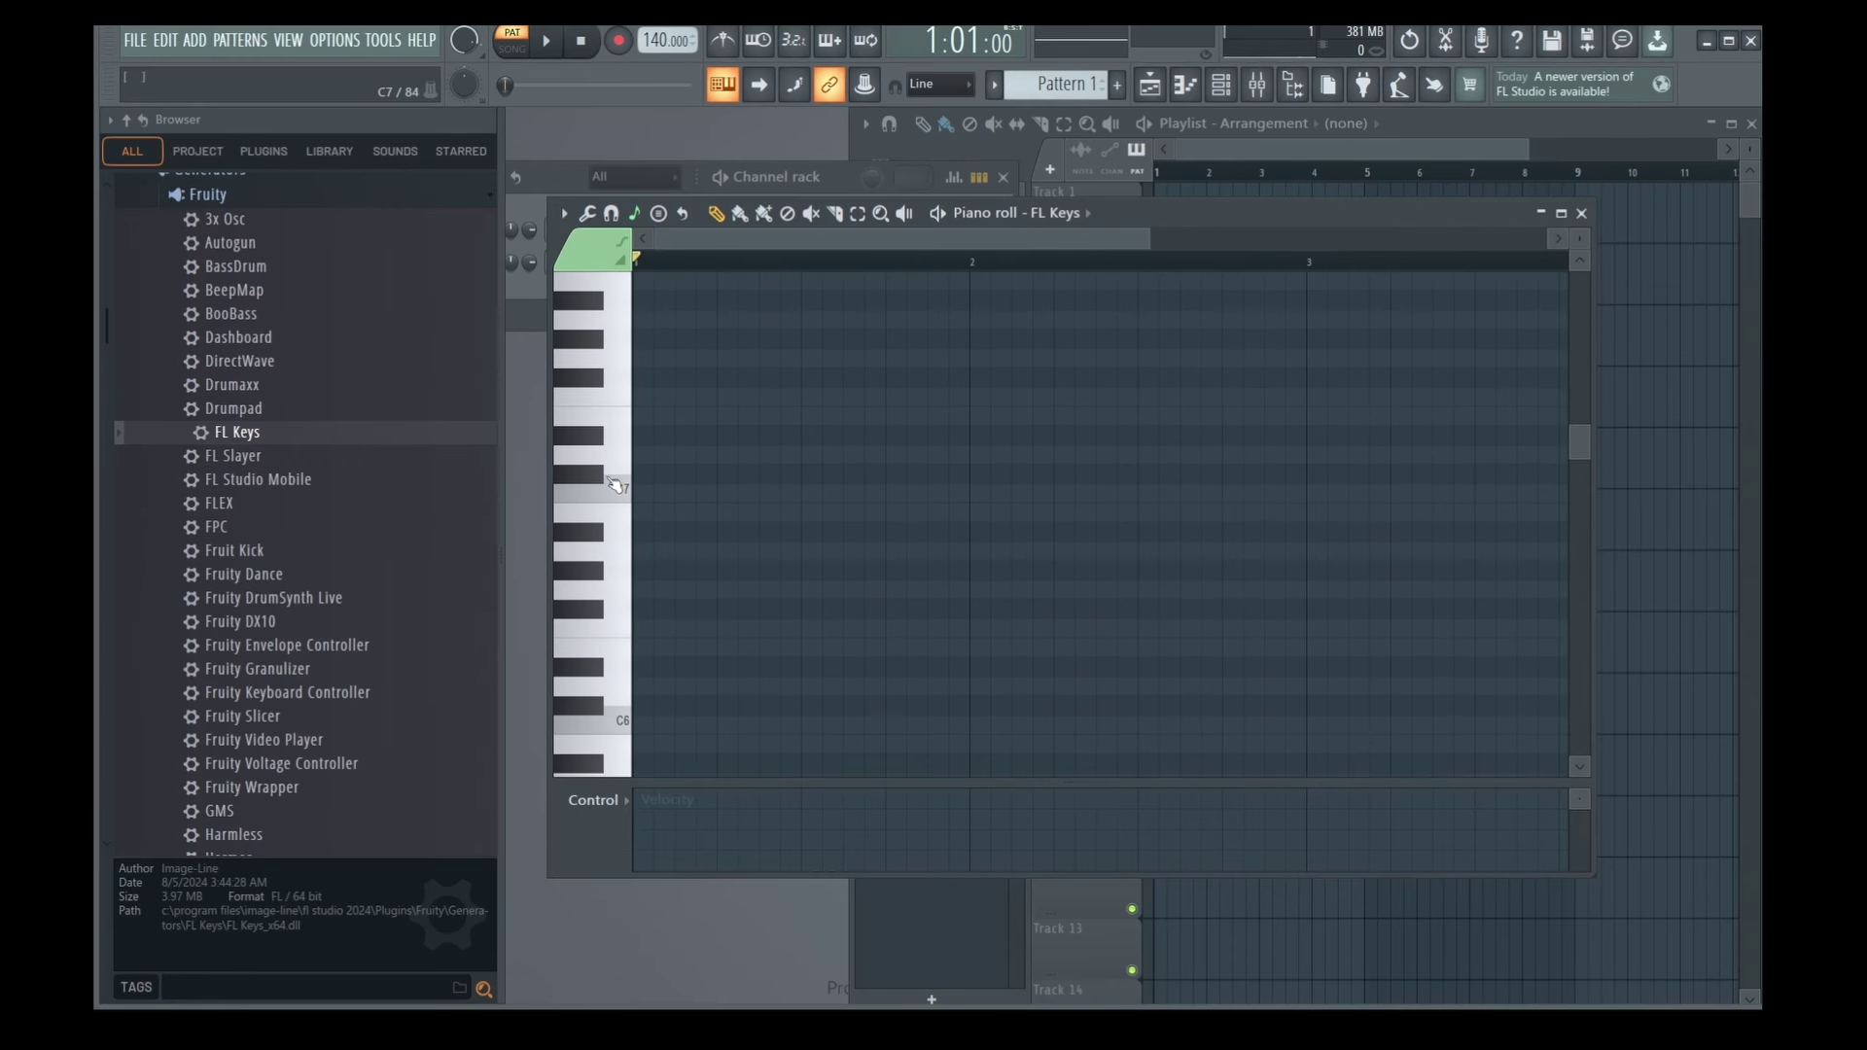
{"action": "scroll", "coordinate": [615, 484], "scroll_direction": "down", "scroll_amount": 4}
{"action": "left_click", "coordinate": [607, 569]}
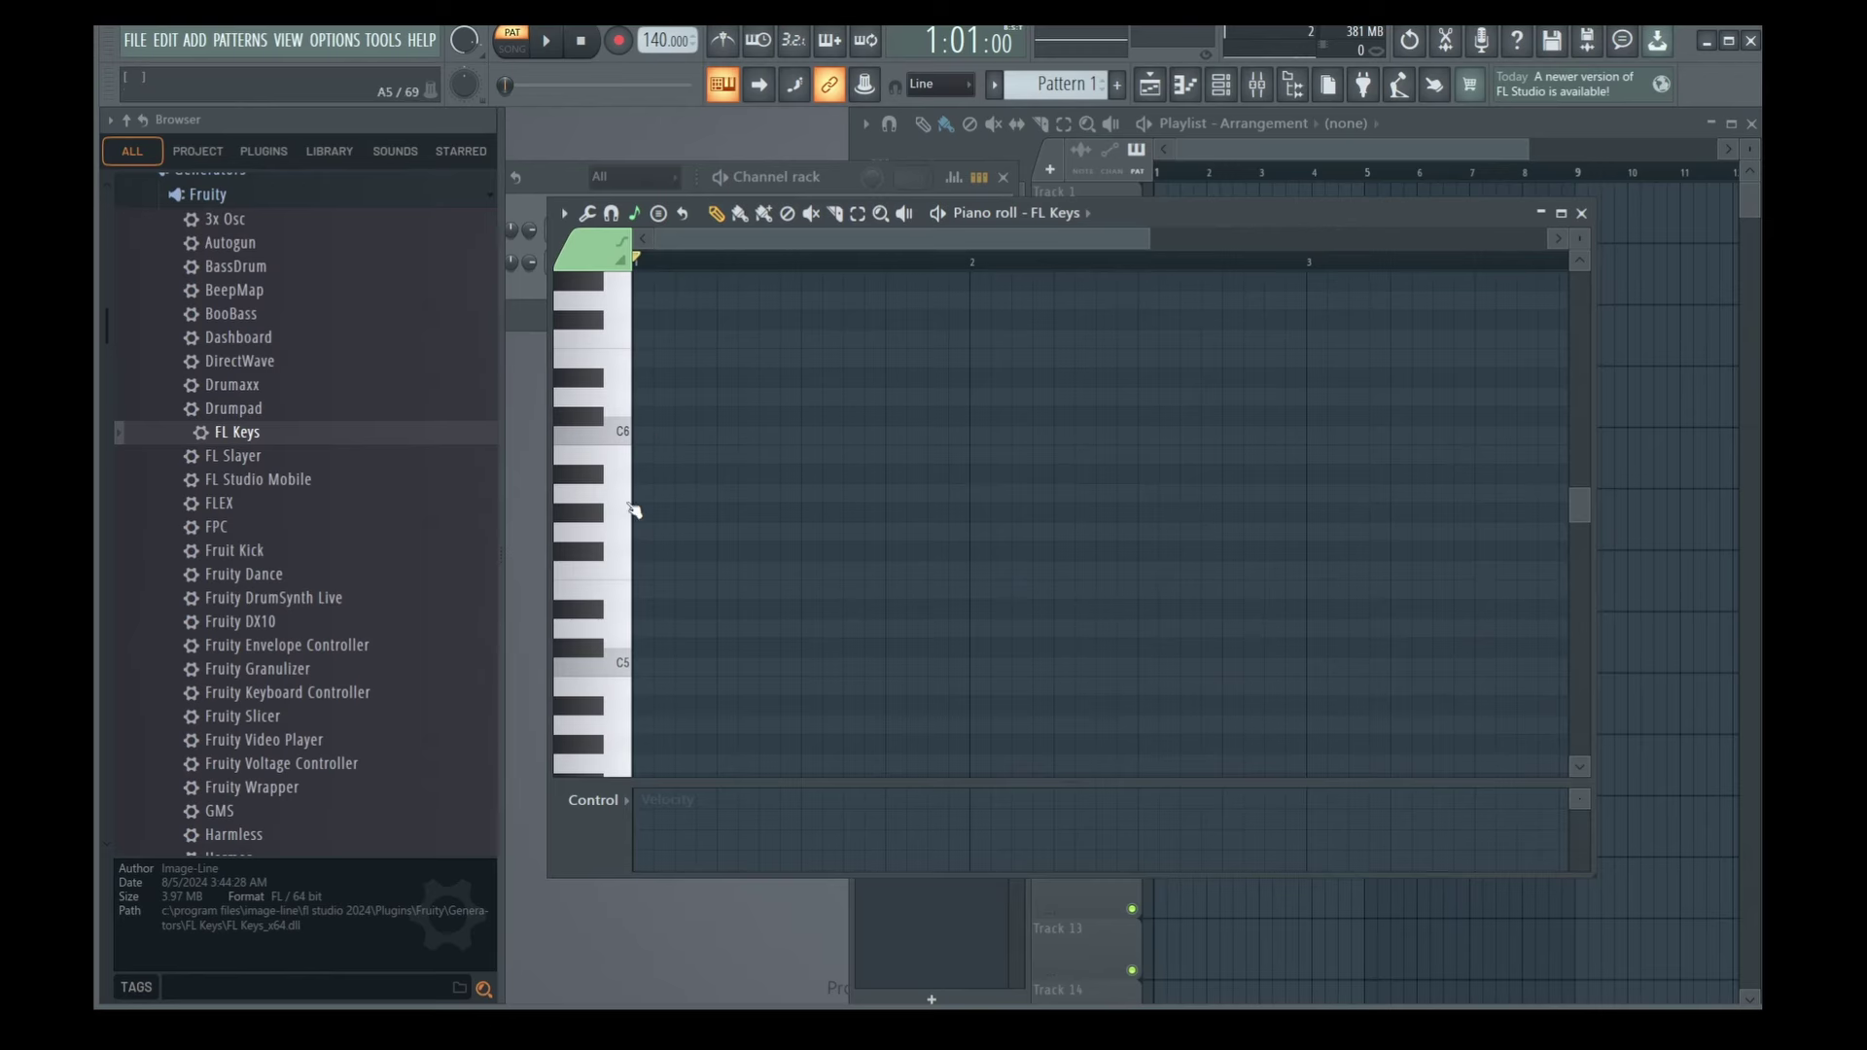
Audition low keys around the C2 to C3 octave to find the key, including a temporary G#2 note.
{"action": "scroll", "coordinate": [632, 509], "scroll_direction": "down", "scroll_amount": 8}
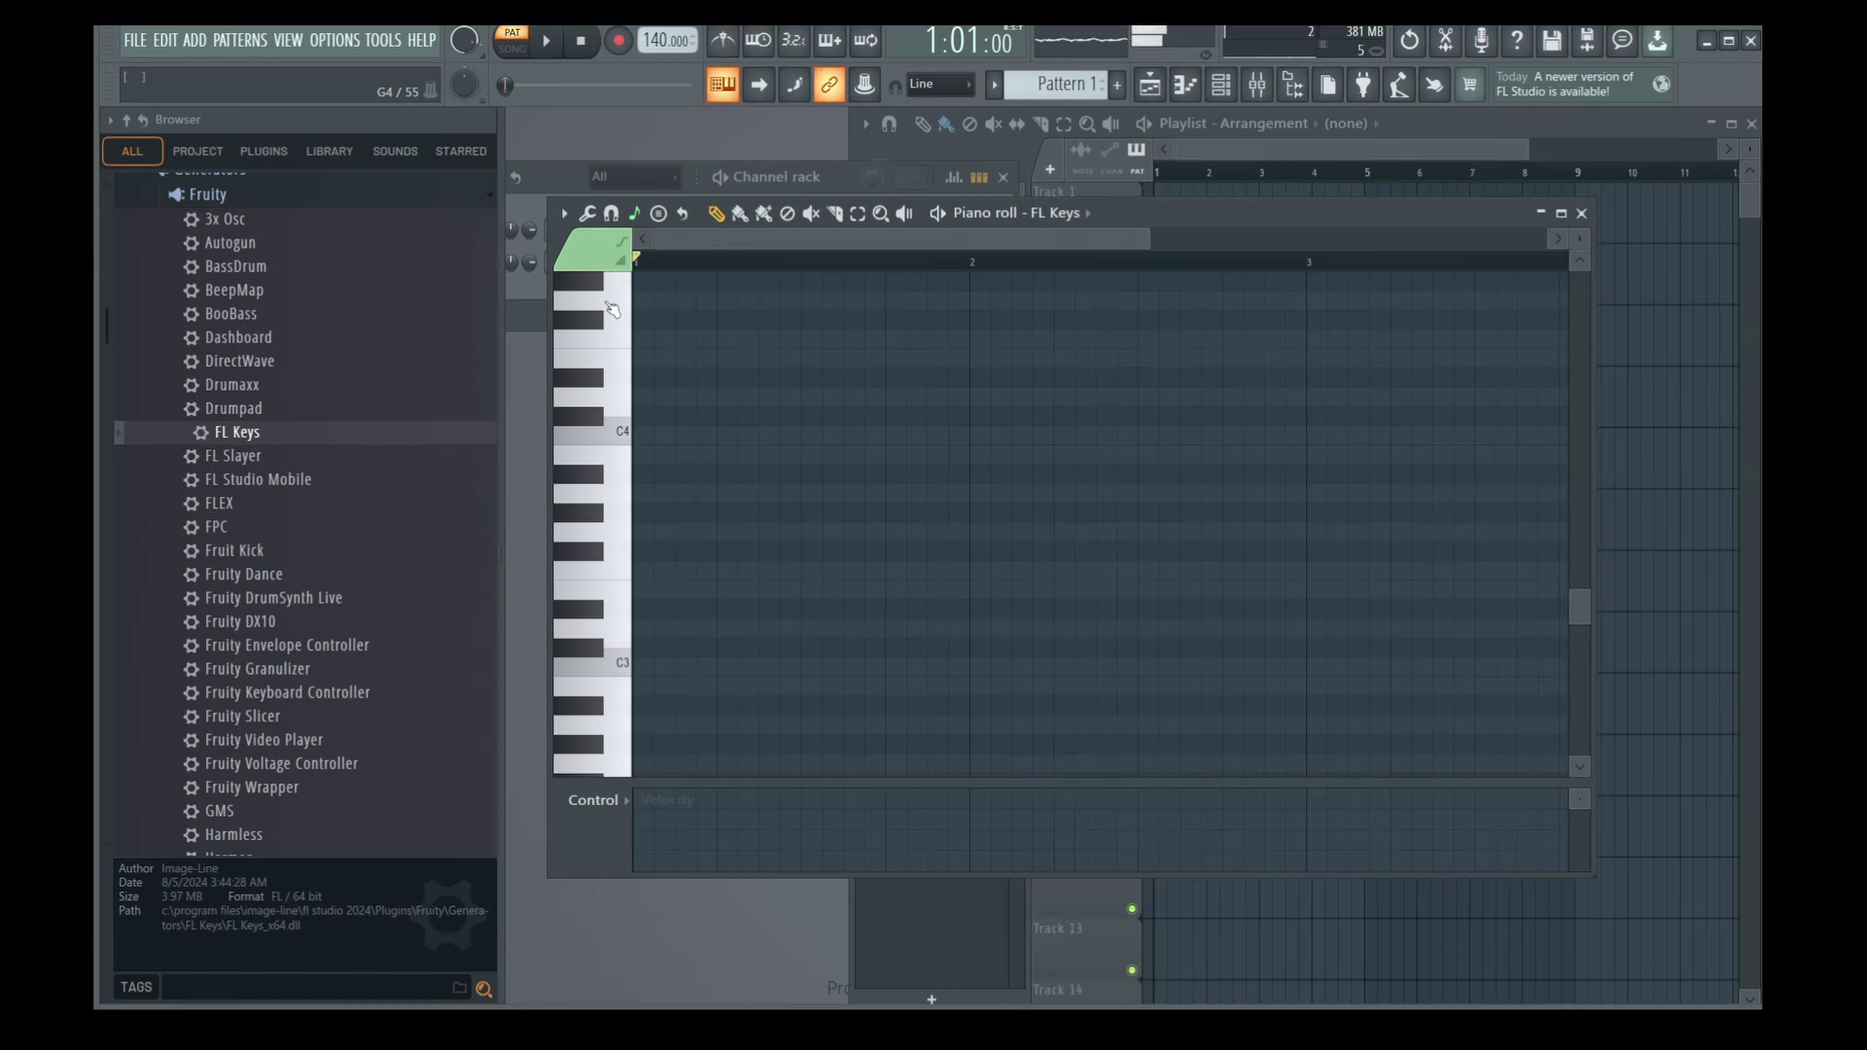
{"action": "scroll", "coordinate": [622, 457], "scroll_direction": "down", "scroll_amount": 3}
{"action": "left_click", "coordinate": [647, 452]}
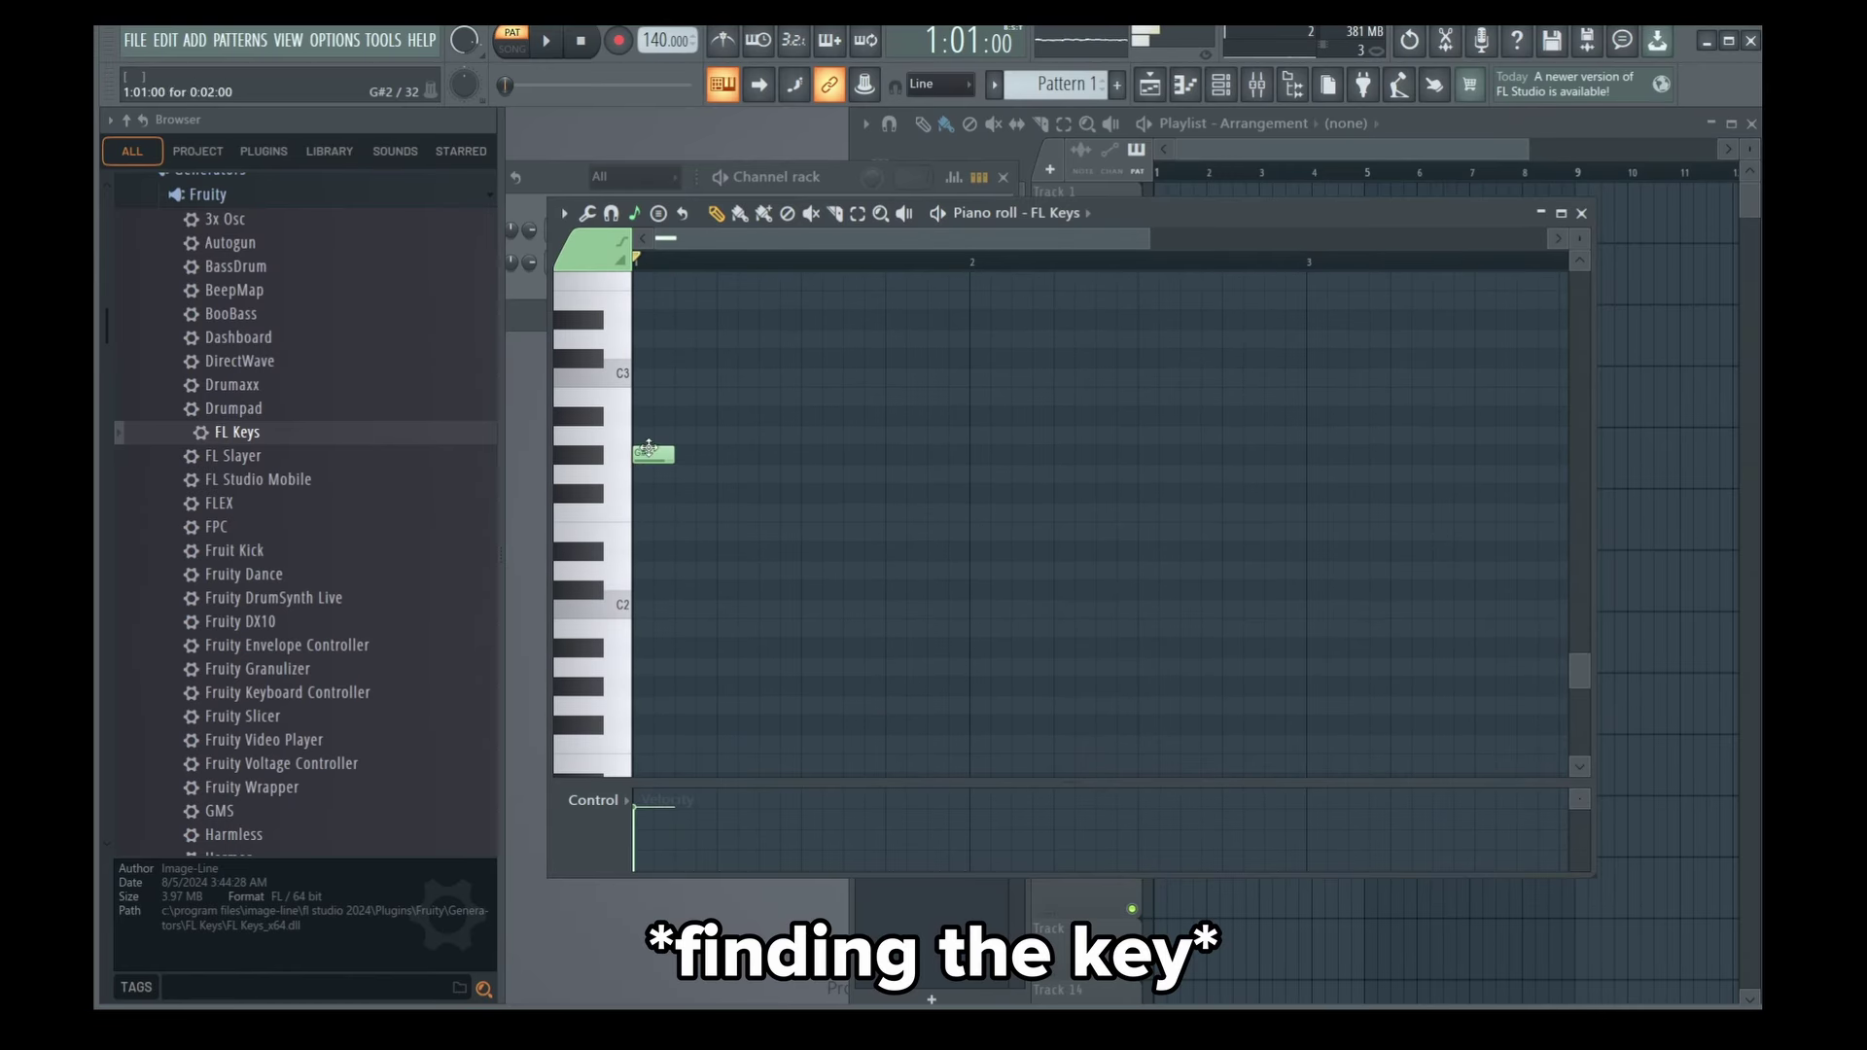
{"action": "right_click", "coordinate": [650, 452]}
{"action": "left_click", "coordinate": [617, 474]}
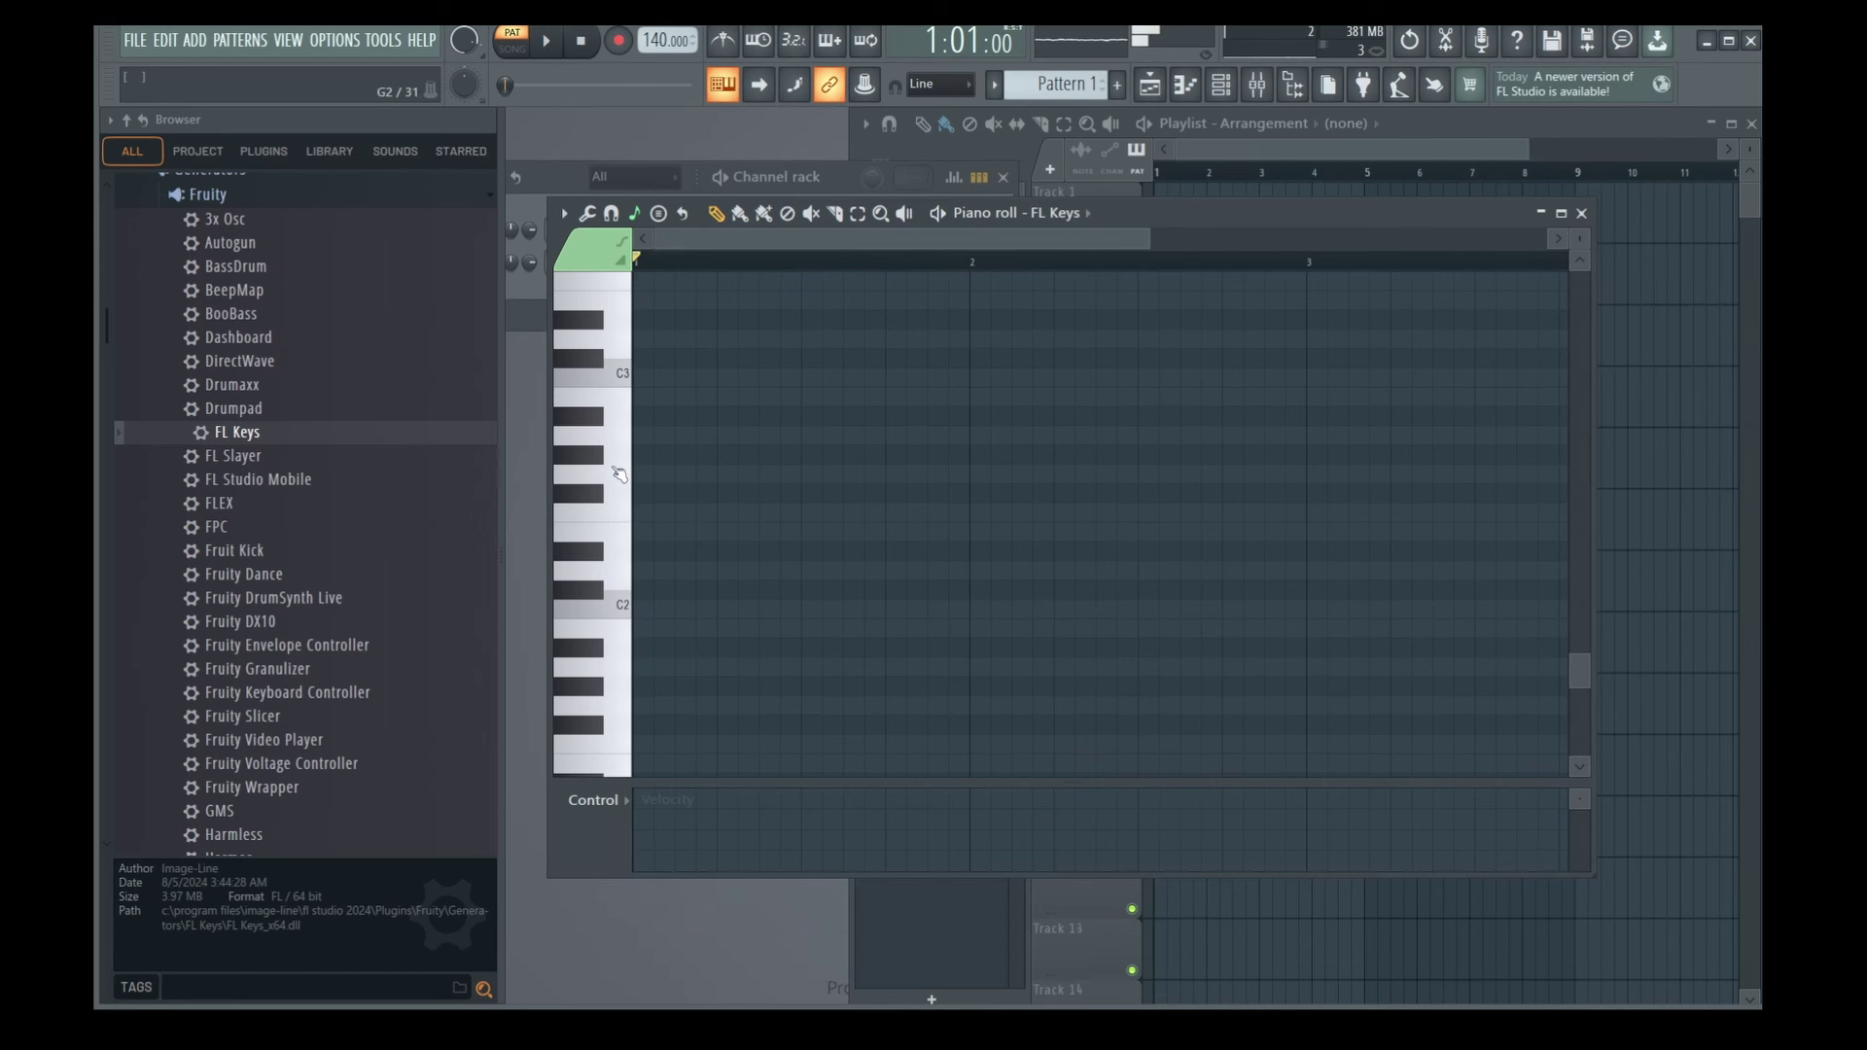
{"action": "left_click", "coordinate": [617, 475]}
{"action": "left_click", "coordinate": [618, 403]}
{"action": "left_click", "coordinate": [618, 515]}
{"action": "left_click", "coordinate": [616, 668]}
{"action": "left_click", "coordinate": [619, 433]}
{"action": "left_click", "coordinate": [619, 398]}
{"action": "left_click", "coordinate": [620, 454]}
Audition higher piano roll keys between C6 and C7.
{"action": "scroll", "coordinate": [619, 477], "scroll_direction": "up", "scroll_amount": 15}
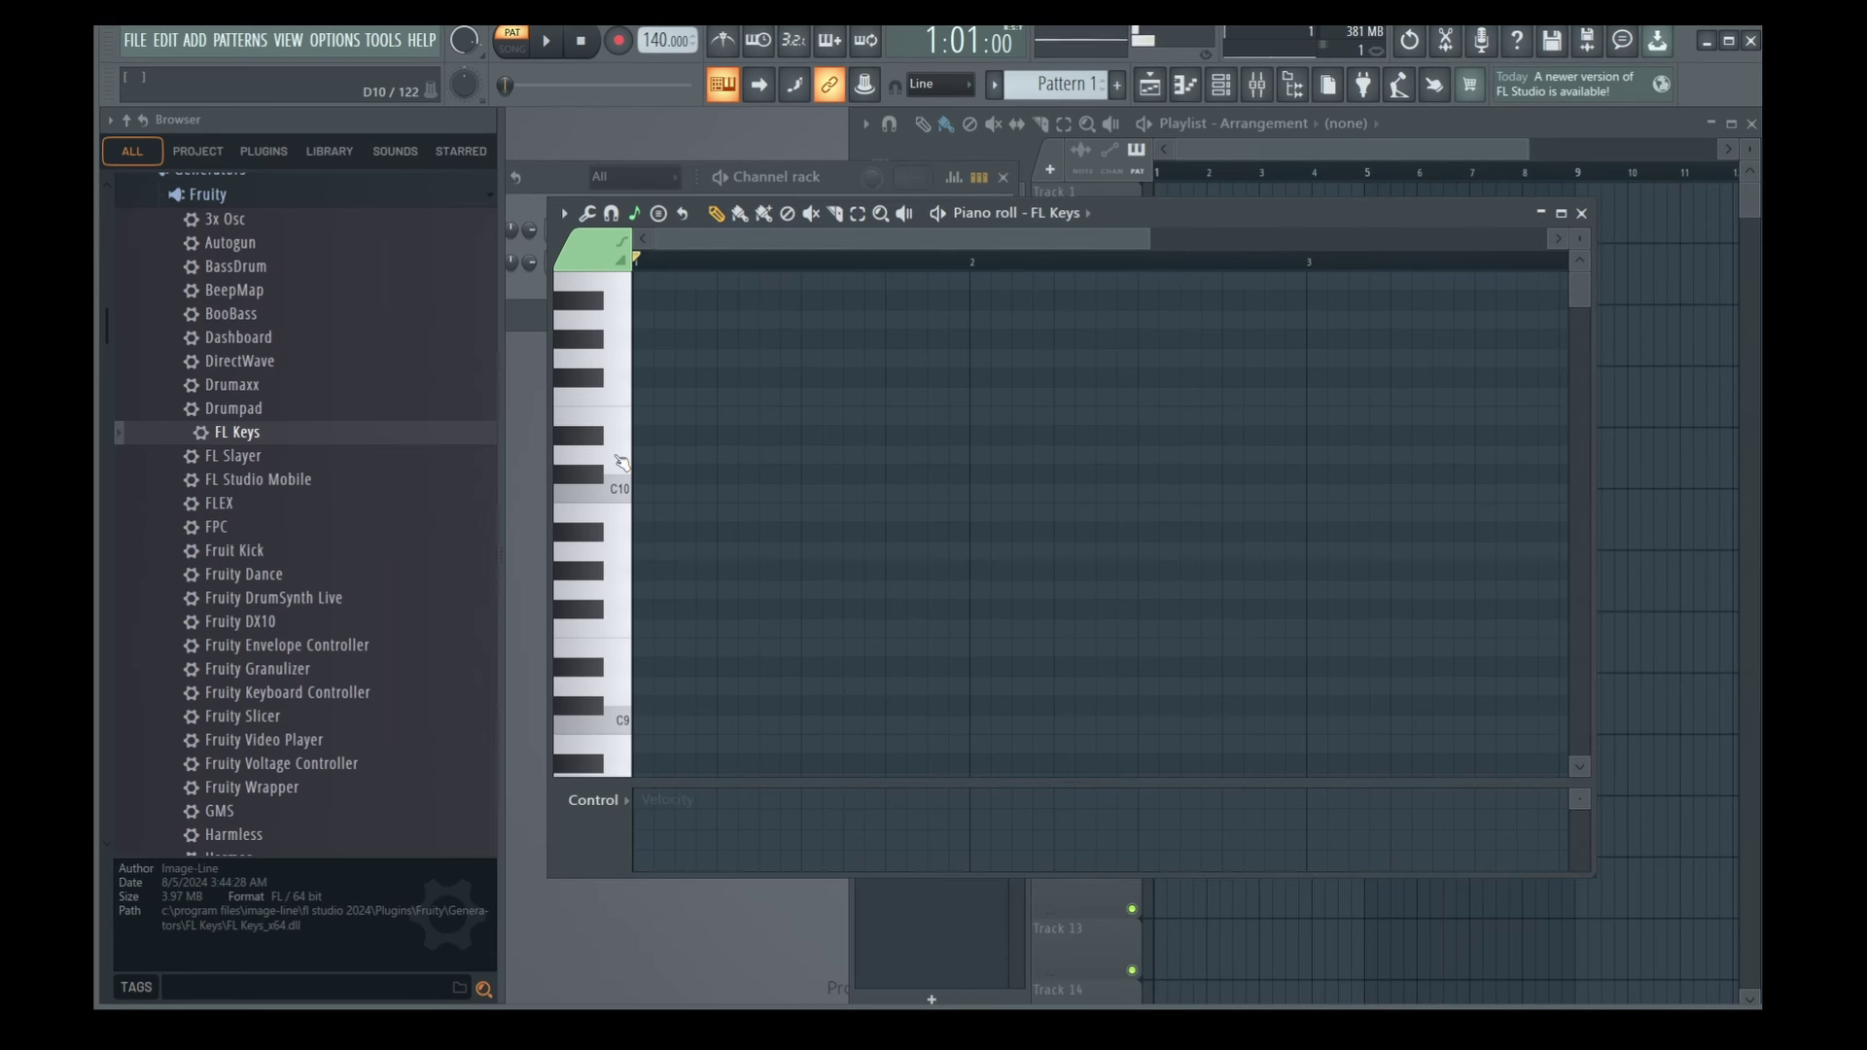
{"action": "scroll", "coordinate": [620, 462], "scroll_direction": "down", "scroll_amount": 3}
{"action": "scroll", "coordinate": [602, 526], "scroll_direction": "down", "scroll_amount": 1}
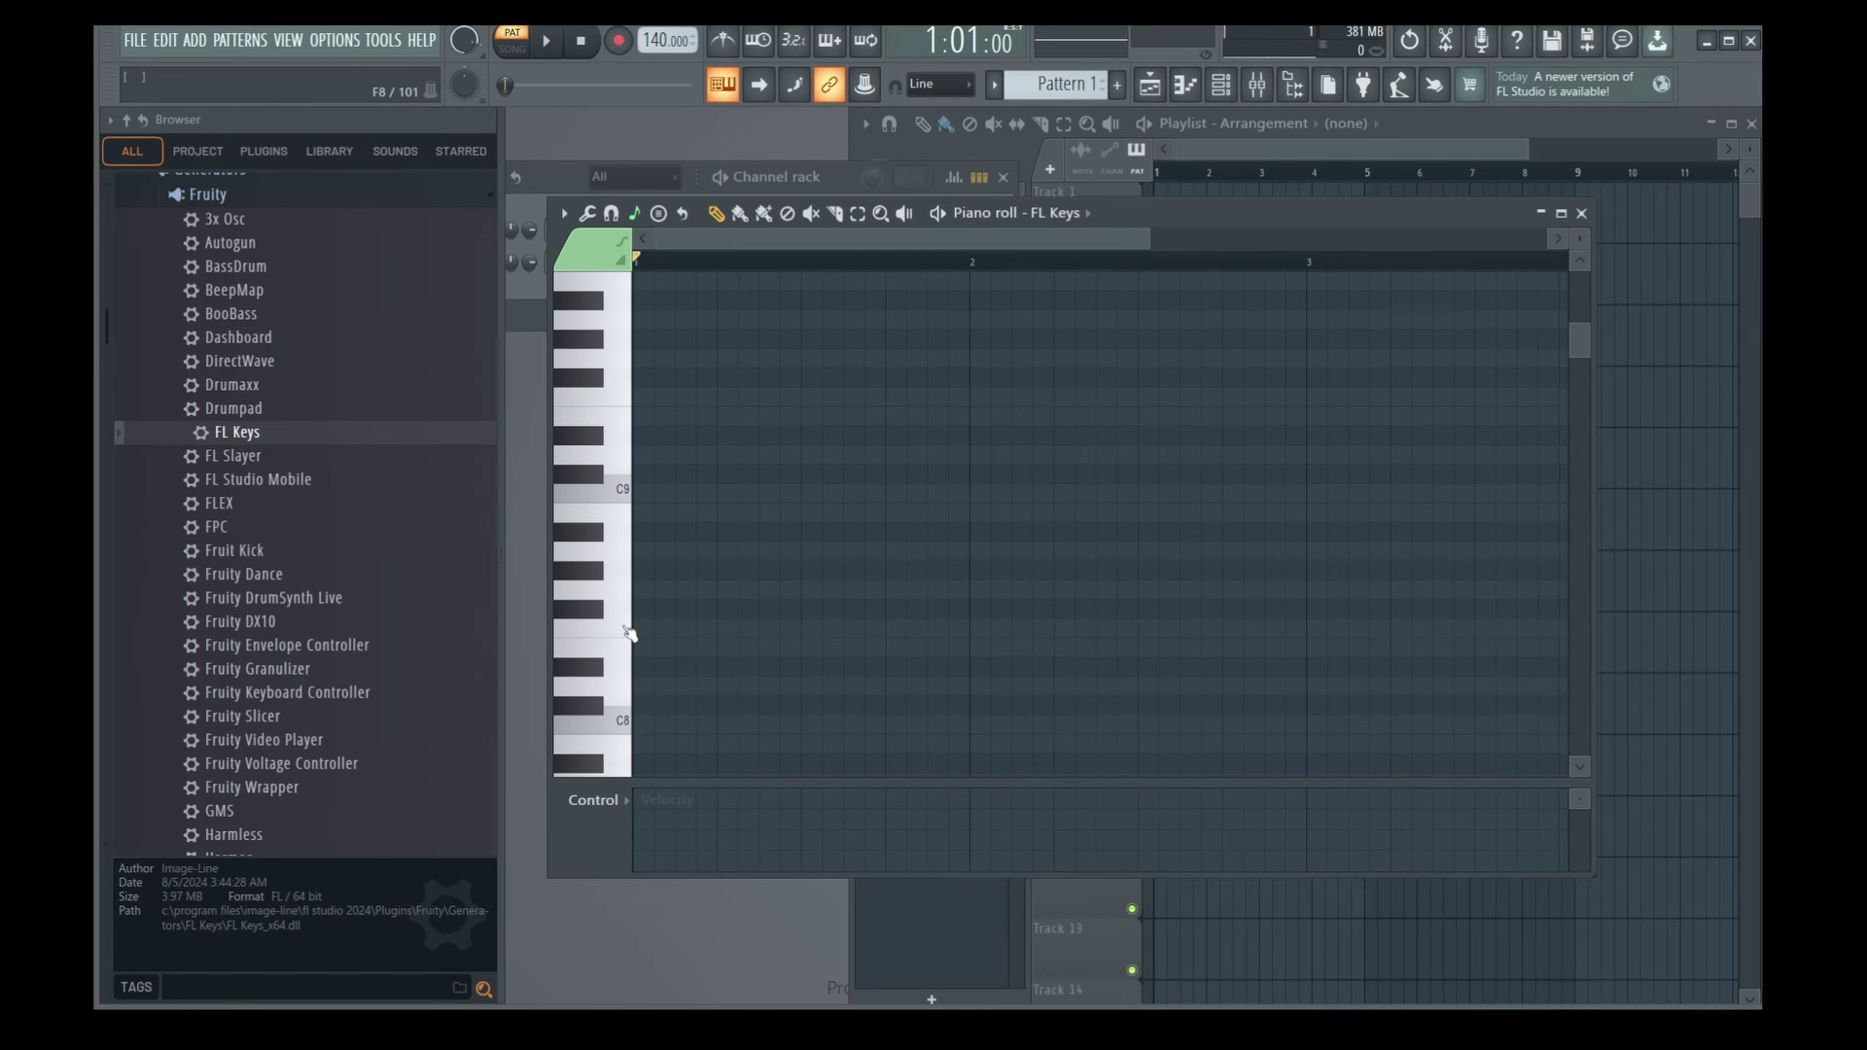
{"action": "scroll", "coordinate": [629, 634], "scroll_direction": "down", "scroll_amount": 2}
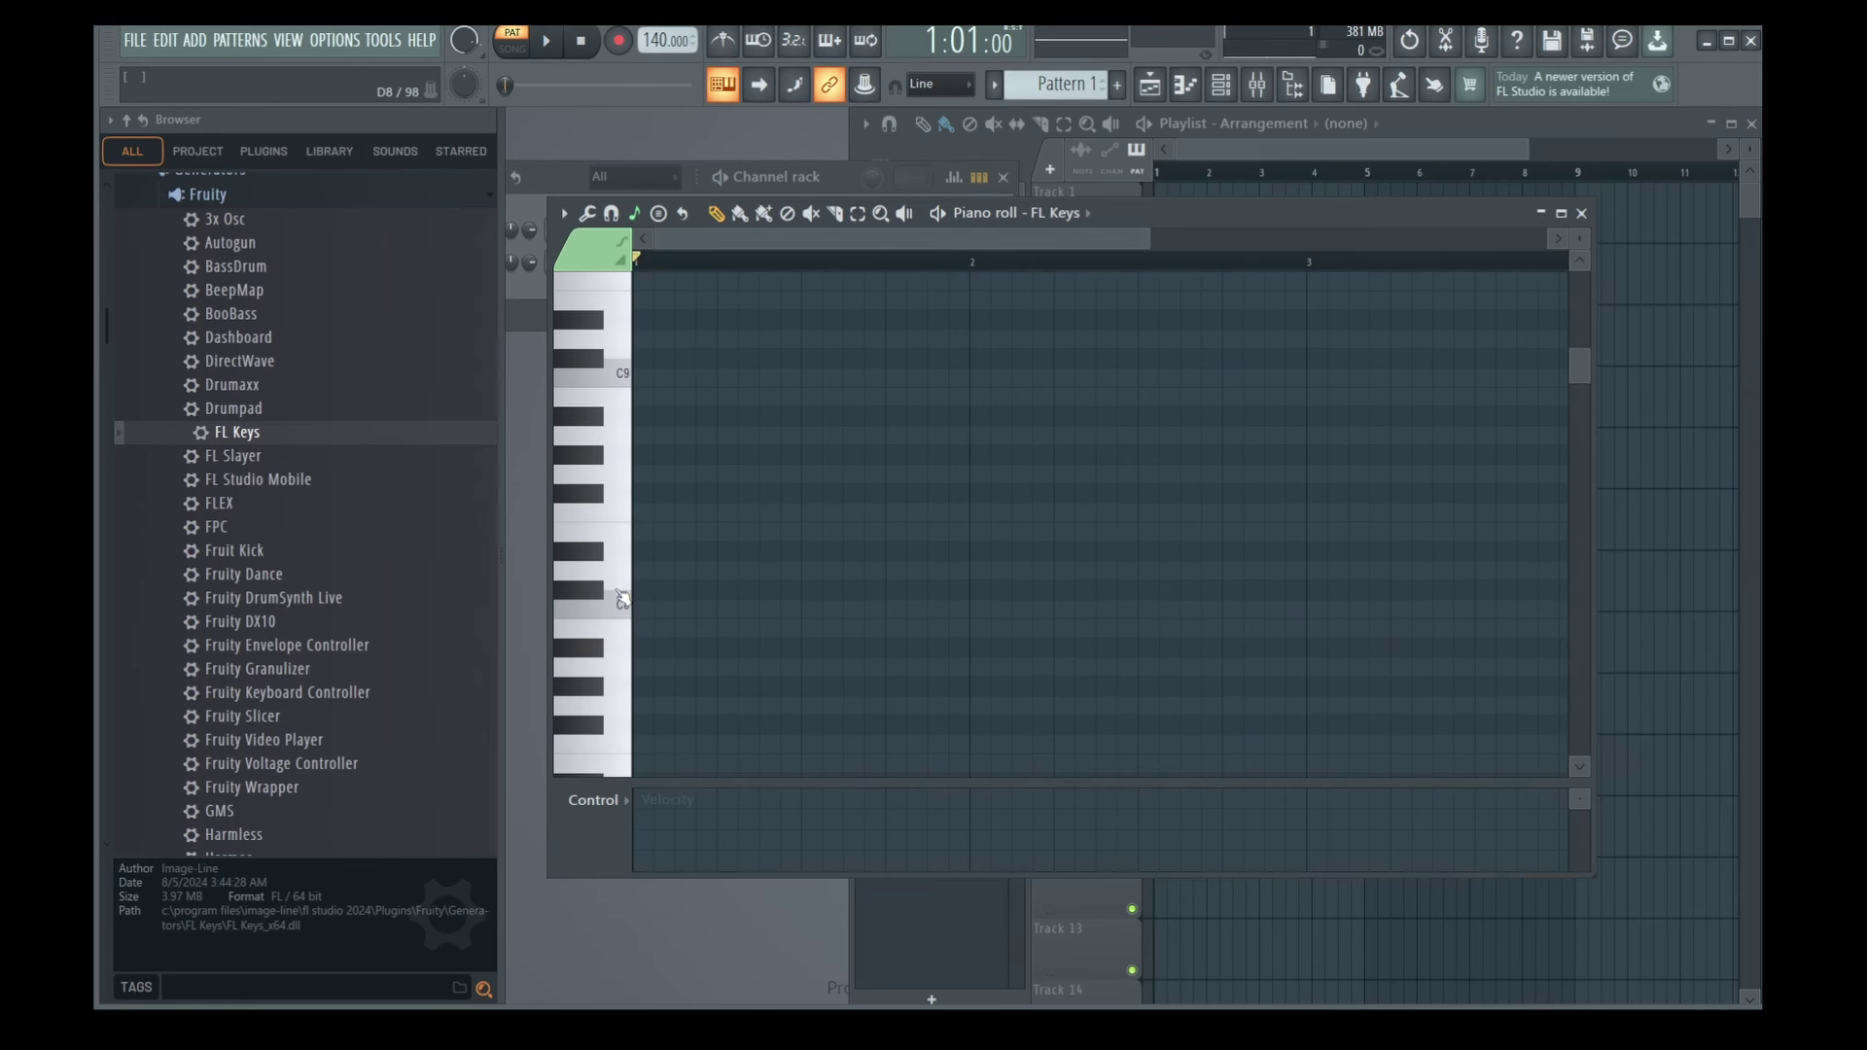
{"action": "scroll", "coordinate": [621, 598], "scroll_direction": "down", "scroll_amount": 7}
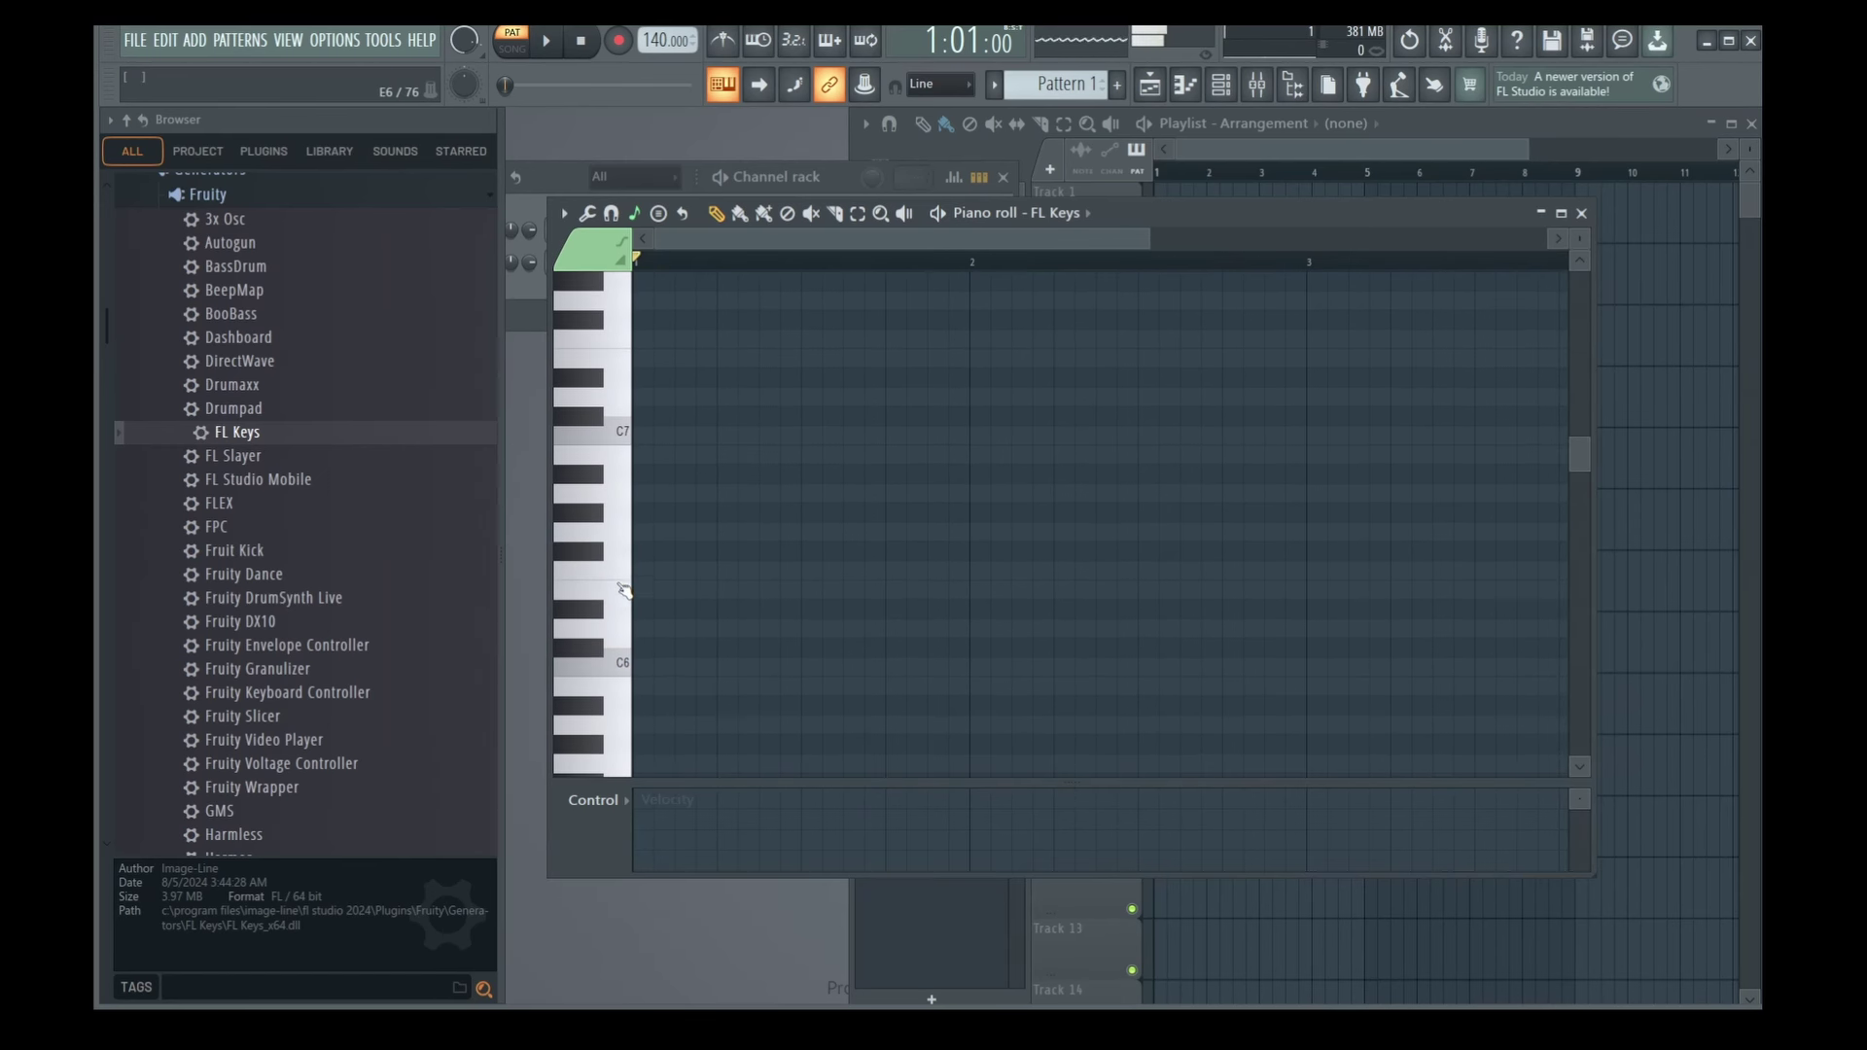
{"action": "left_click", "coordinate": [616, 567]}
{"action": "left_click", "coordinate": [625, 461]}
{"action": "mouse_move", "coordinate": [630, 473]}
{"action": "left_mouse_down"}
{"action": "mouse_move", "coordinate": [628, 685]}
{"action": "mouse_move", "coordinate": [612, 473]}
{"action": "mouse_move", "coordinate": [625, 625]}
{"action": "left_mouse_up"}
Audition single keys and runs between C5 and A6 to pick starting pitches for the melody.
{"action": "scroll", "coordinate": [621, 593], "scroll_direction": "down", "scroll_amount": 3}
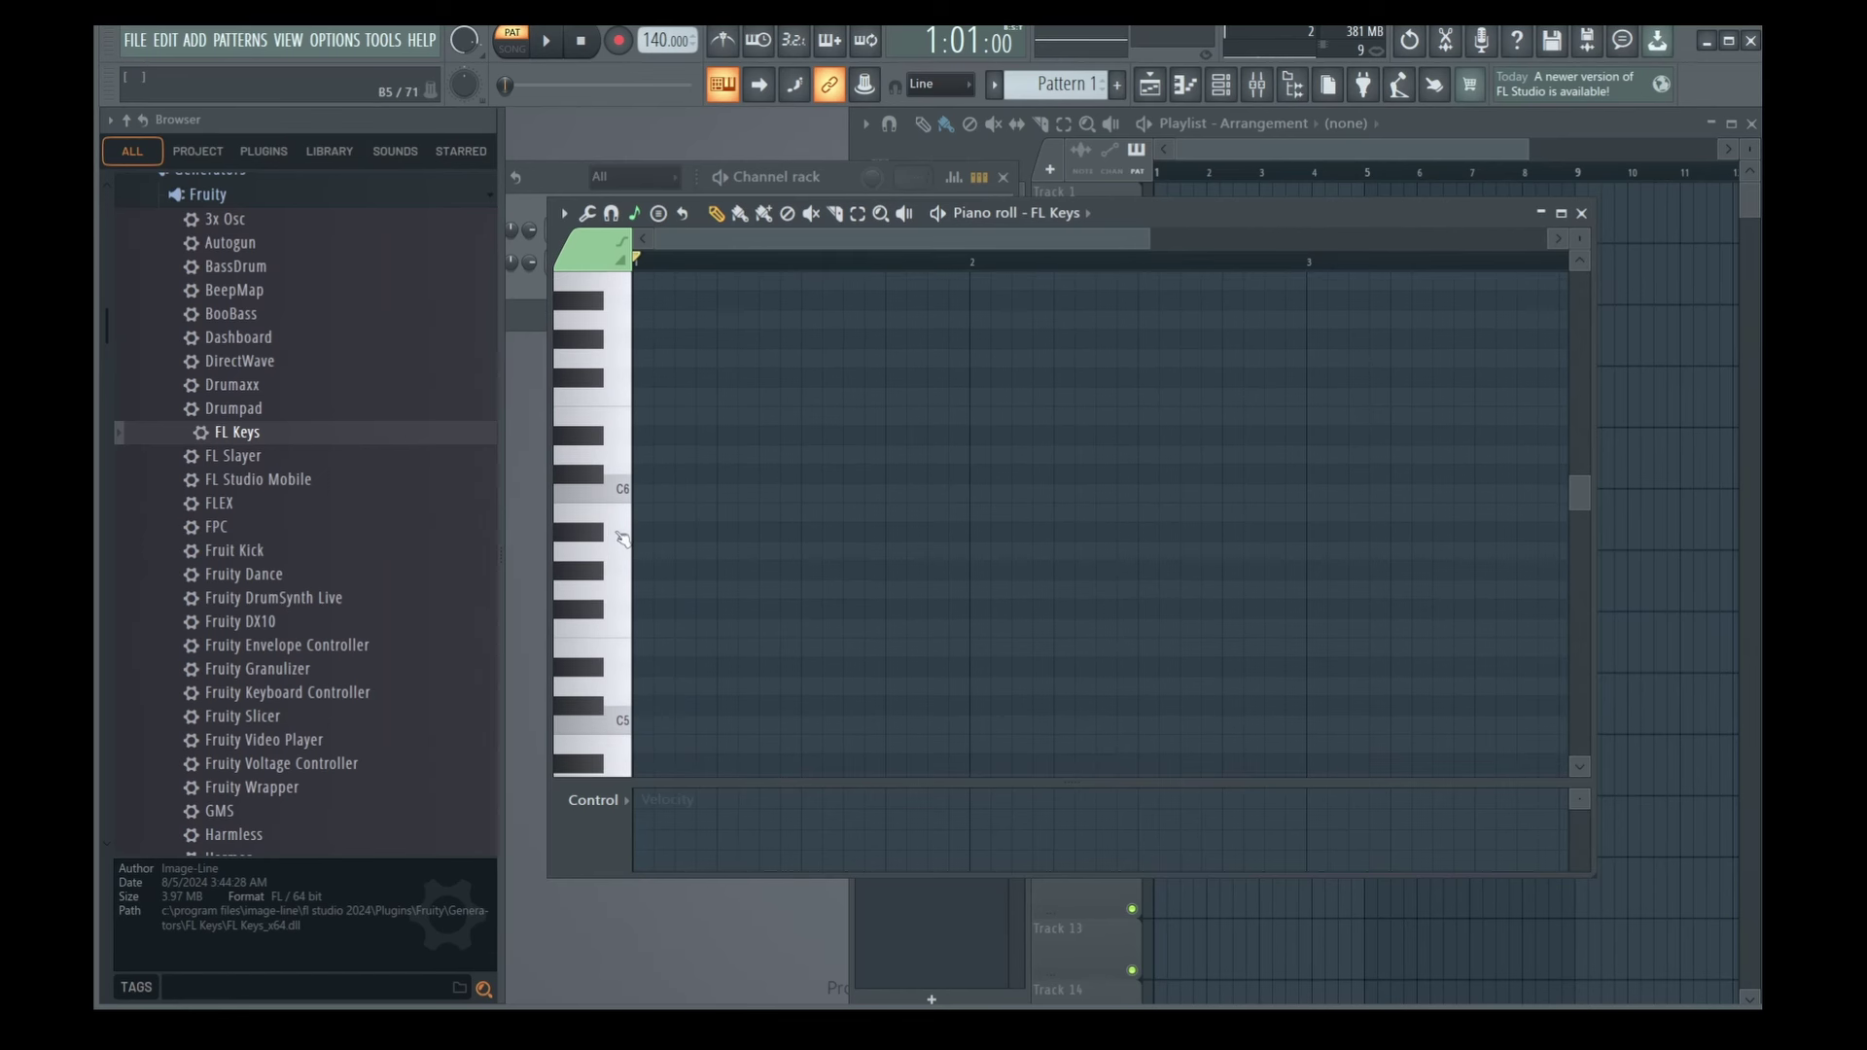
{"action": "mouse_move", "coordinate": [622, 538]}
{"action": "left_mouse_down"}
{"action": "mouse_move", "coordinate": [617, 715]}
{"action": "mouse_move", "coordinate": [623, 491]}
{"action": "mouse_move", "coordinate": [621, 695]}
{"action": "mouse_move", "coordinate": [627, 525]}
{"action": "left_mouse_up"}
{"action": "left_click", "coordinate": [630, 553]}
{"action": "left_click", "coordinate": [630, 554]}
{"action": "left_click", "coordinate": [627, 685]}
{"action": "left_click", "coordinate": [627, 326]}
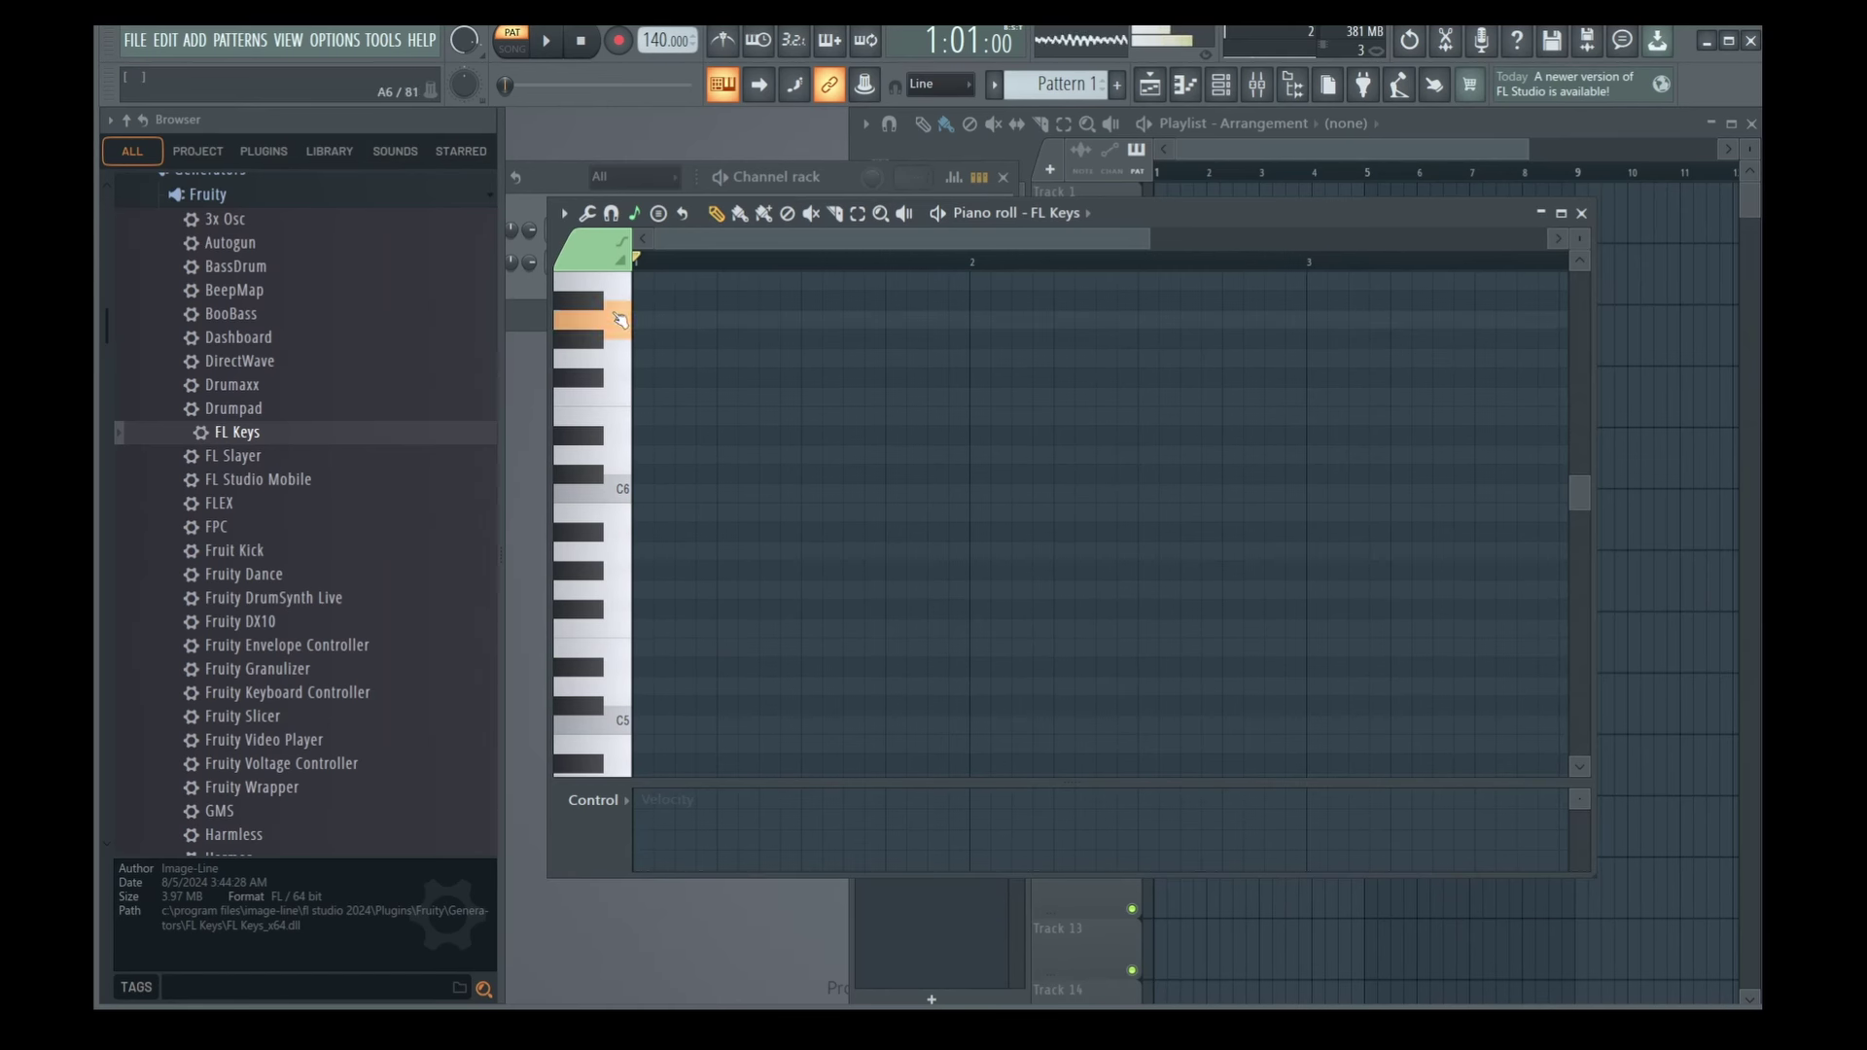
{"action": "scroll", "coordinate": [608, 428], "scroll_direction": "down", "scroll_amount": 2}
{"action": "mouse_move", "coordinate": [616, 667]}
{"action": "left_mouse_down"}
{"action": "mouse_move", "coordinate": [641, 720]}
{"action": "mouse_move", "coordinate": [613, 354]}
{"action": "left_mouse_up"}
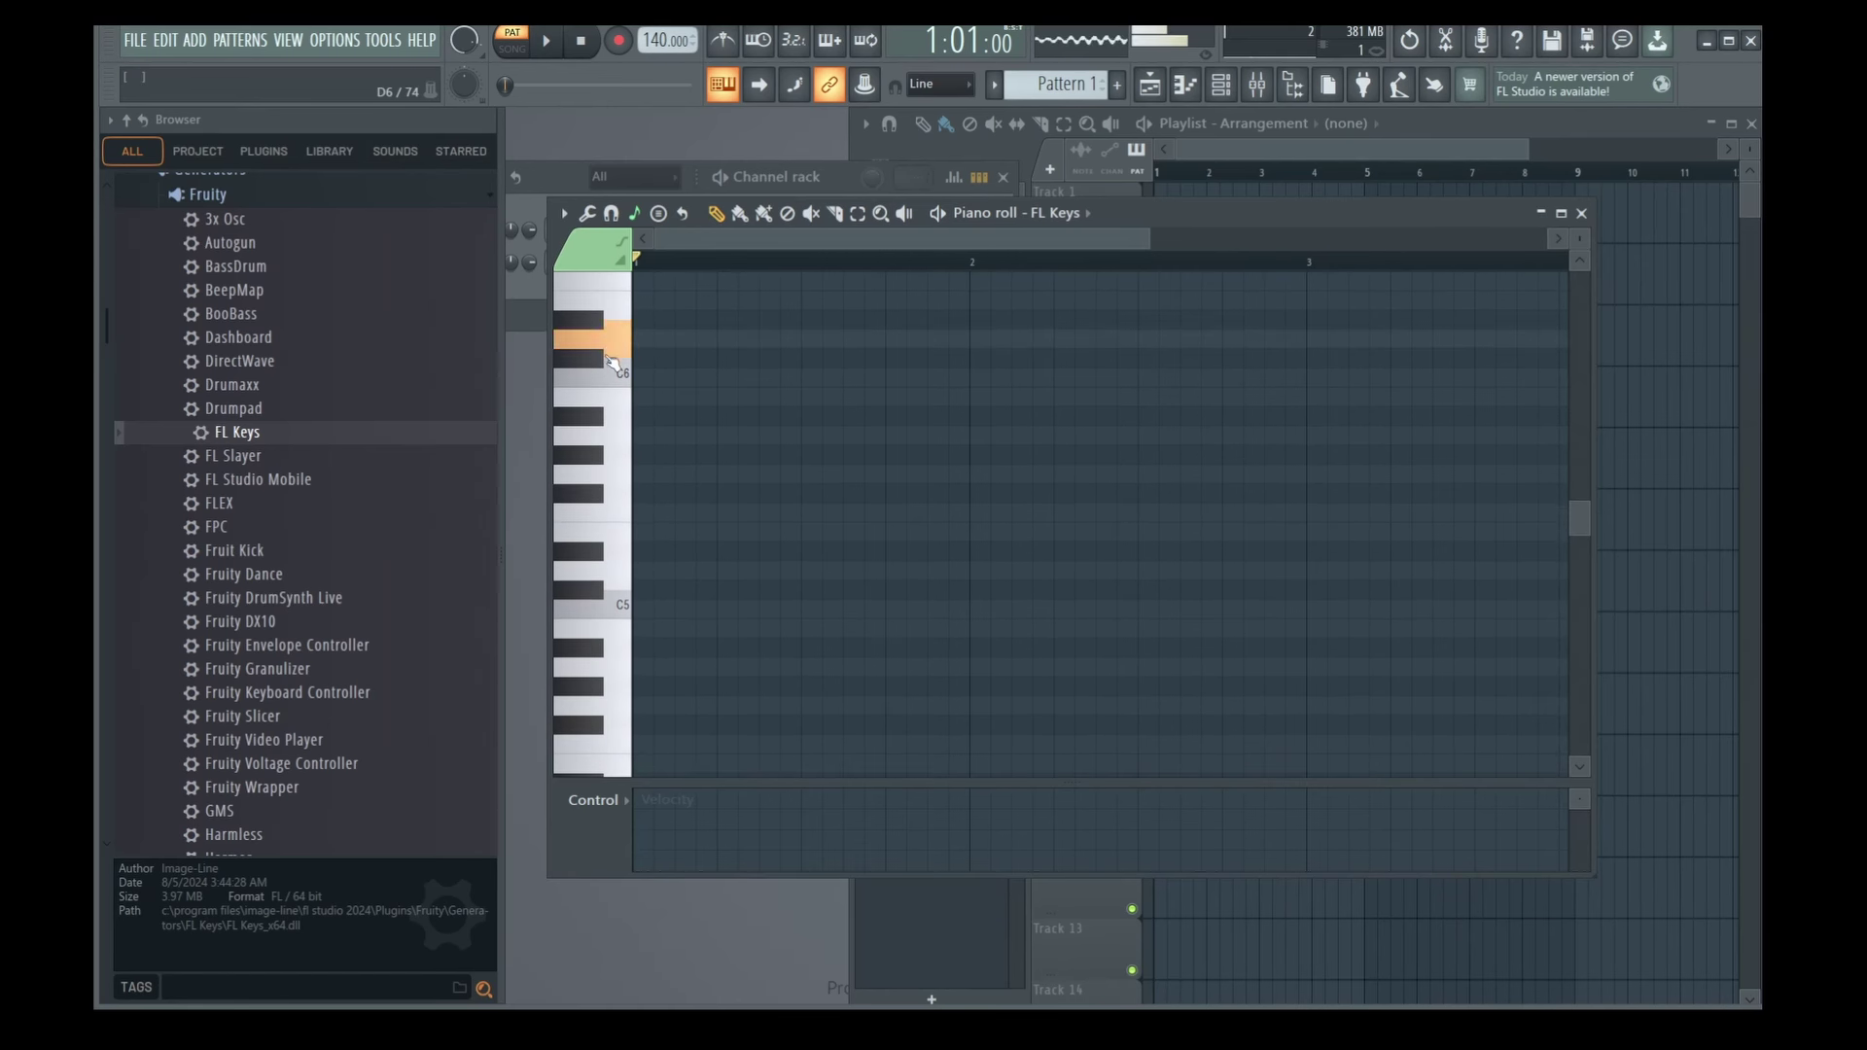
{"action": "scroll", "coordinate": [608, 467], "scroll_direction": "up", "scroll_amount": 1}
{"action": "scroll", "coordinate": [611, 486], "scroll_direction": "up", "scroll_amount": 1}
{"action": "mouse_move", "coordinate": [604, 447]}
{"action": "left_mouse_down"}
{"action": "mouse_move", "coordinate": [607, 530]}
{"action": "mouse_move", "coordinate": [605, 378]}
{"action": "left_mouse_up"}
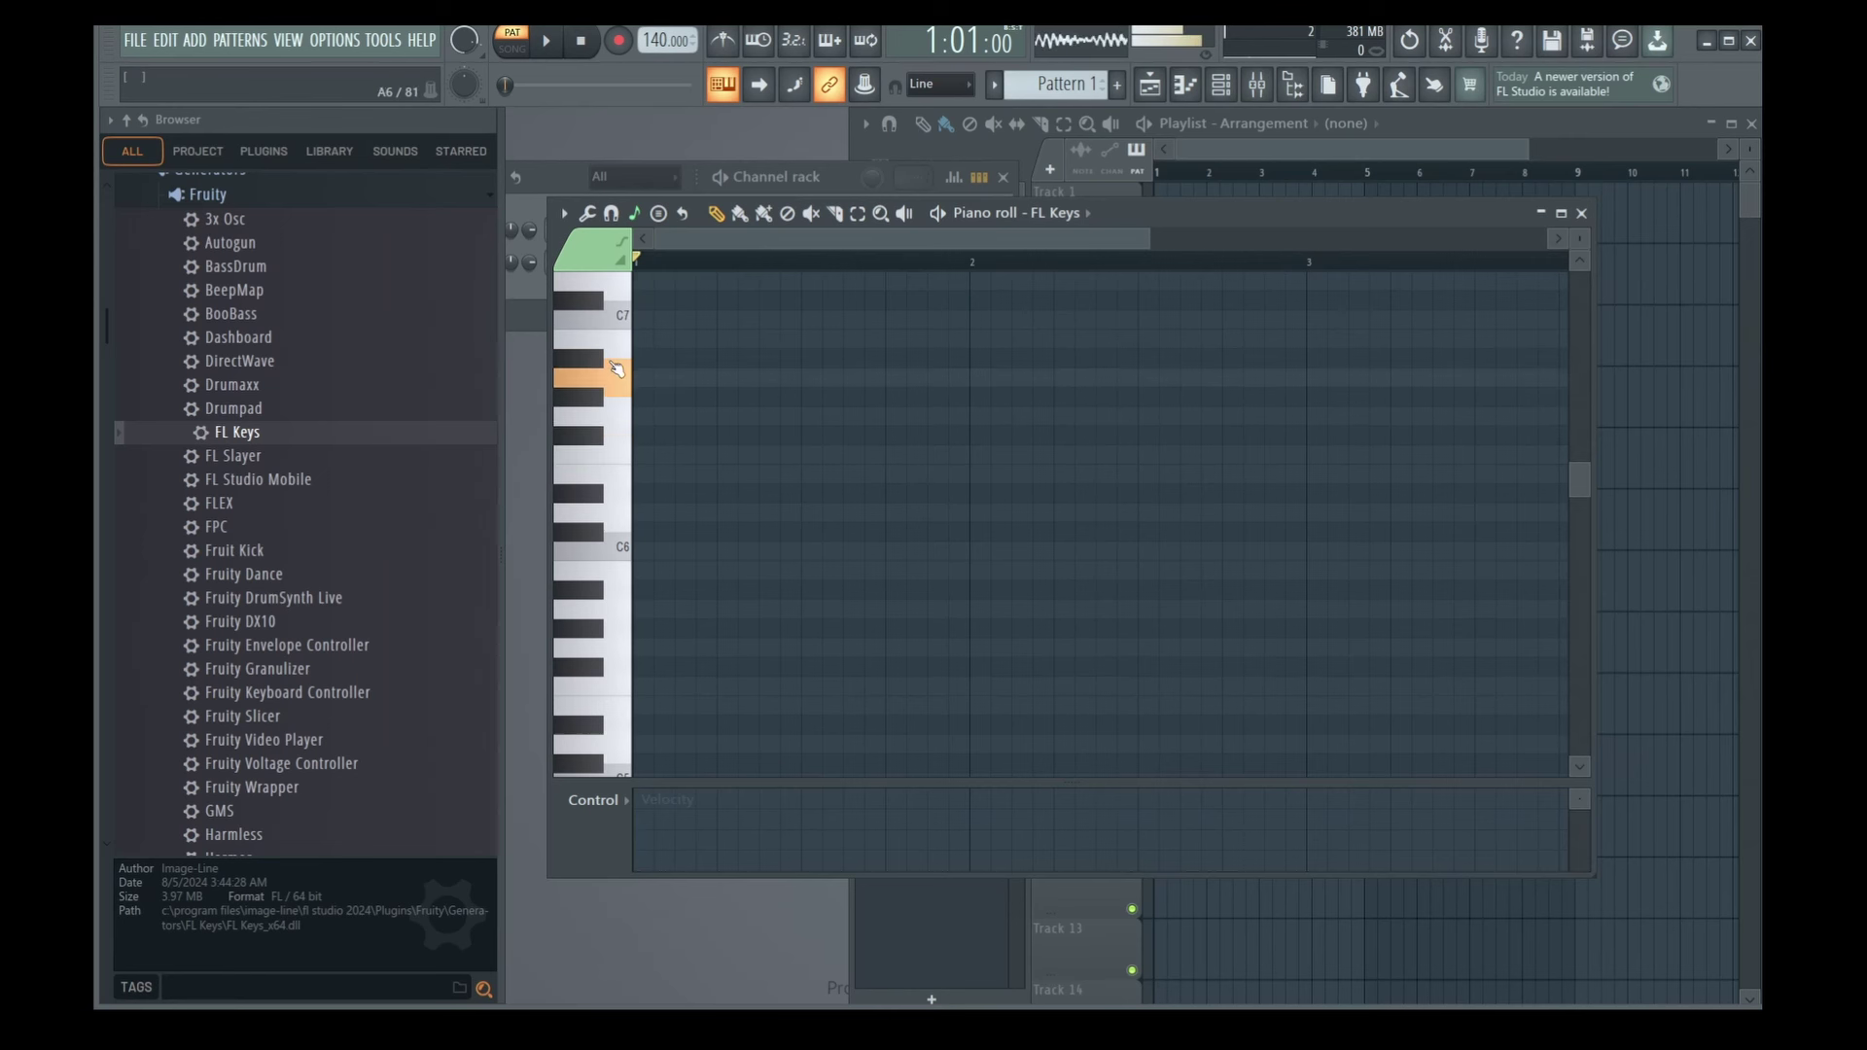
{"action": "scroll", "coordinate": [601, 380], "scroll_direction": "down", "scroll_amount": 1}
{"action": "mouse_move", "coordinate": [616, 686]}
{"action": "left_mouse_down"}
{"action": "mouse_move", "coordinate": [621, 294]}
{"action": "mouse_move", "coordinate": [622, 626]}
{"action": "left_mouse_up"}
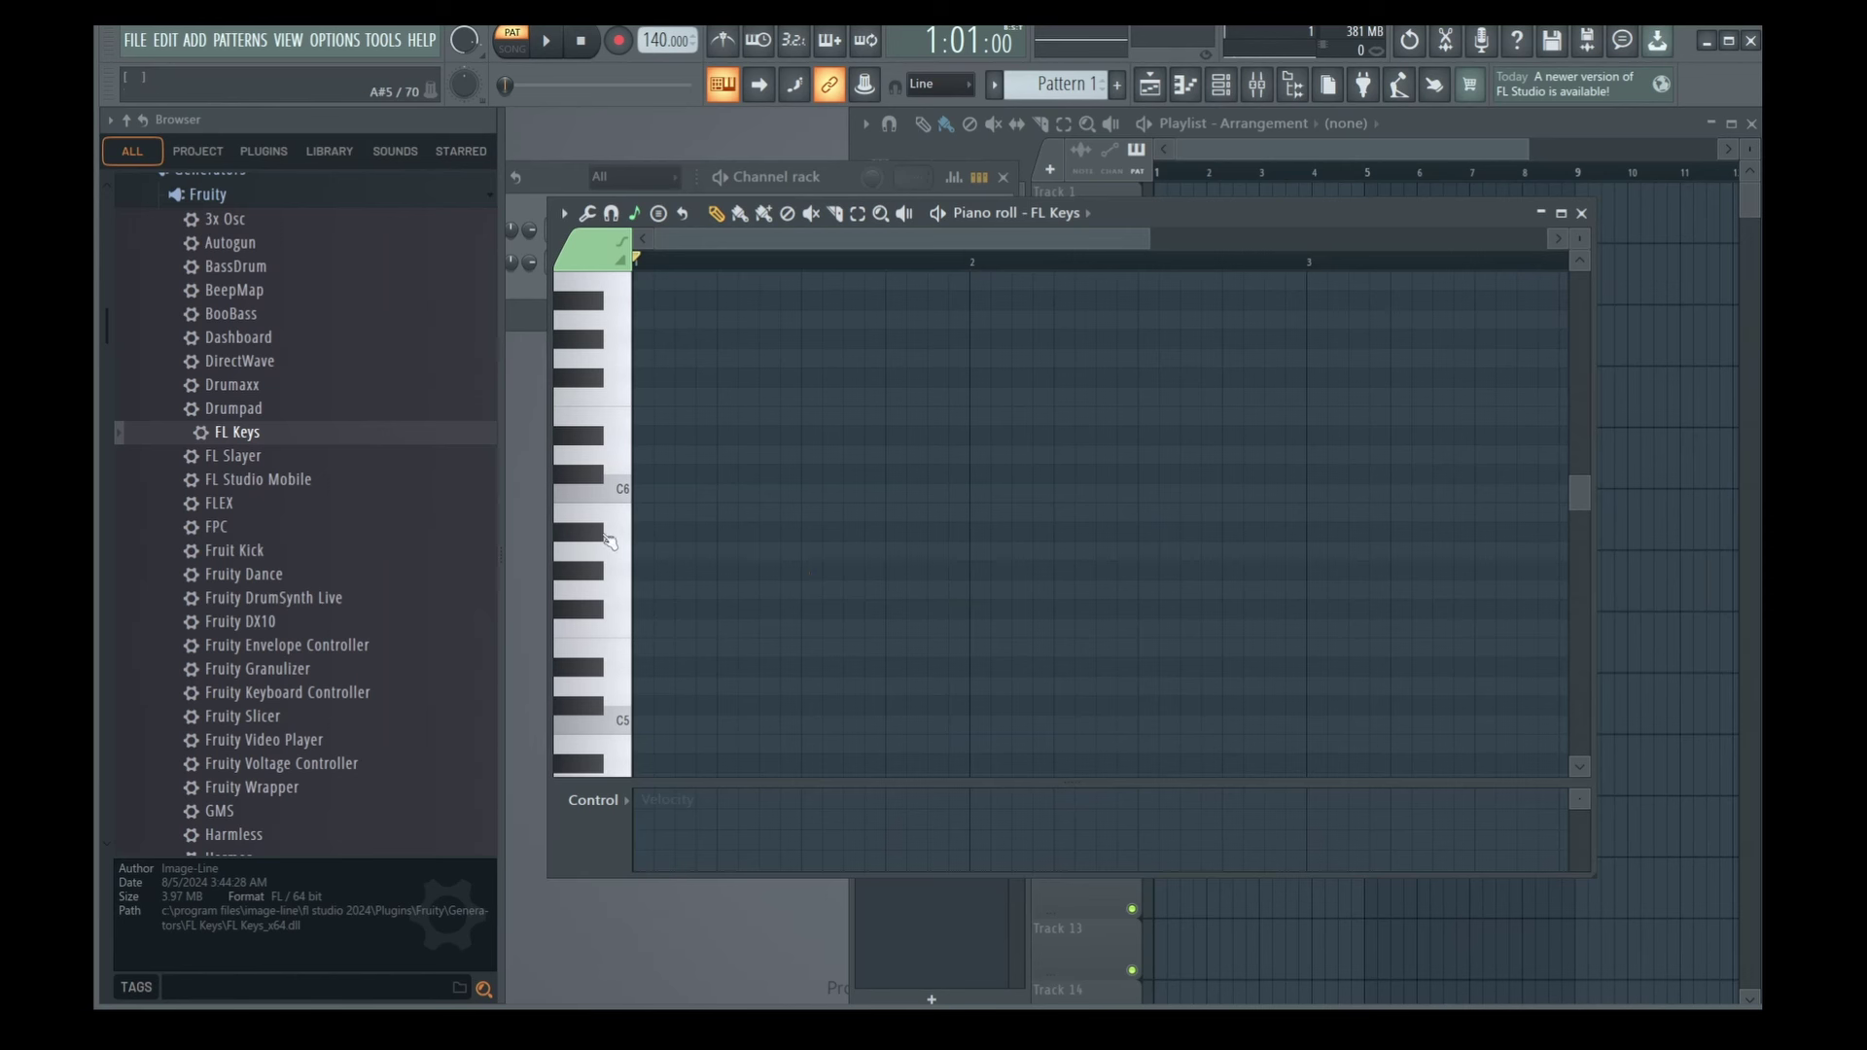
Place two A#5 notes followed by two C#6 notes, one per beat in bar 1, and play them back.
{"action": "left_click", "coordinate": [632, 515]}
{"action": "left_click", "coordinate": [612, 458]}
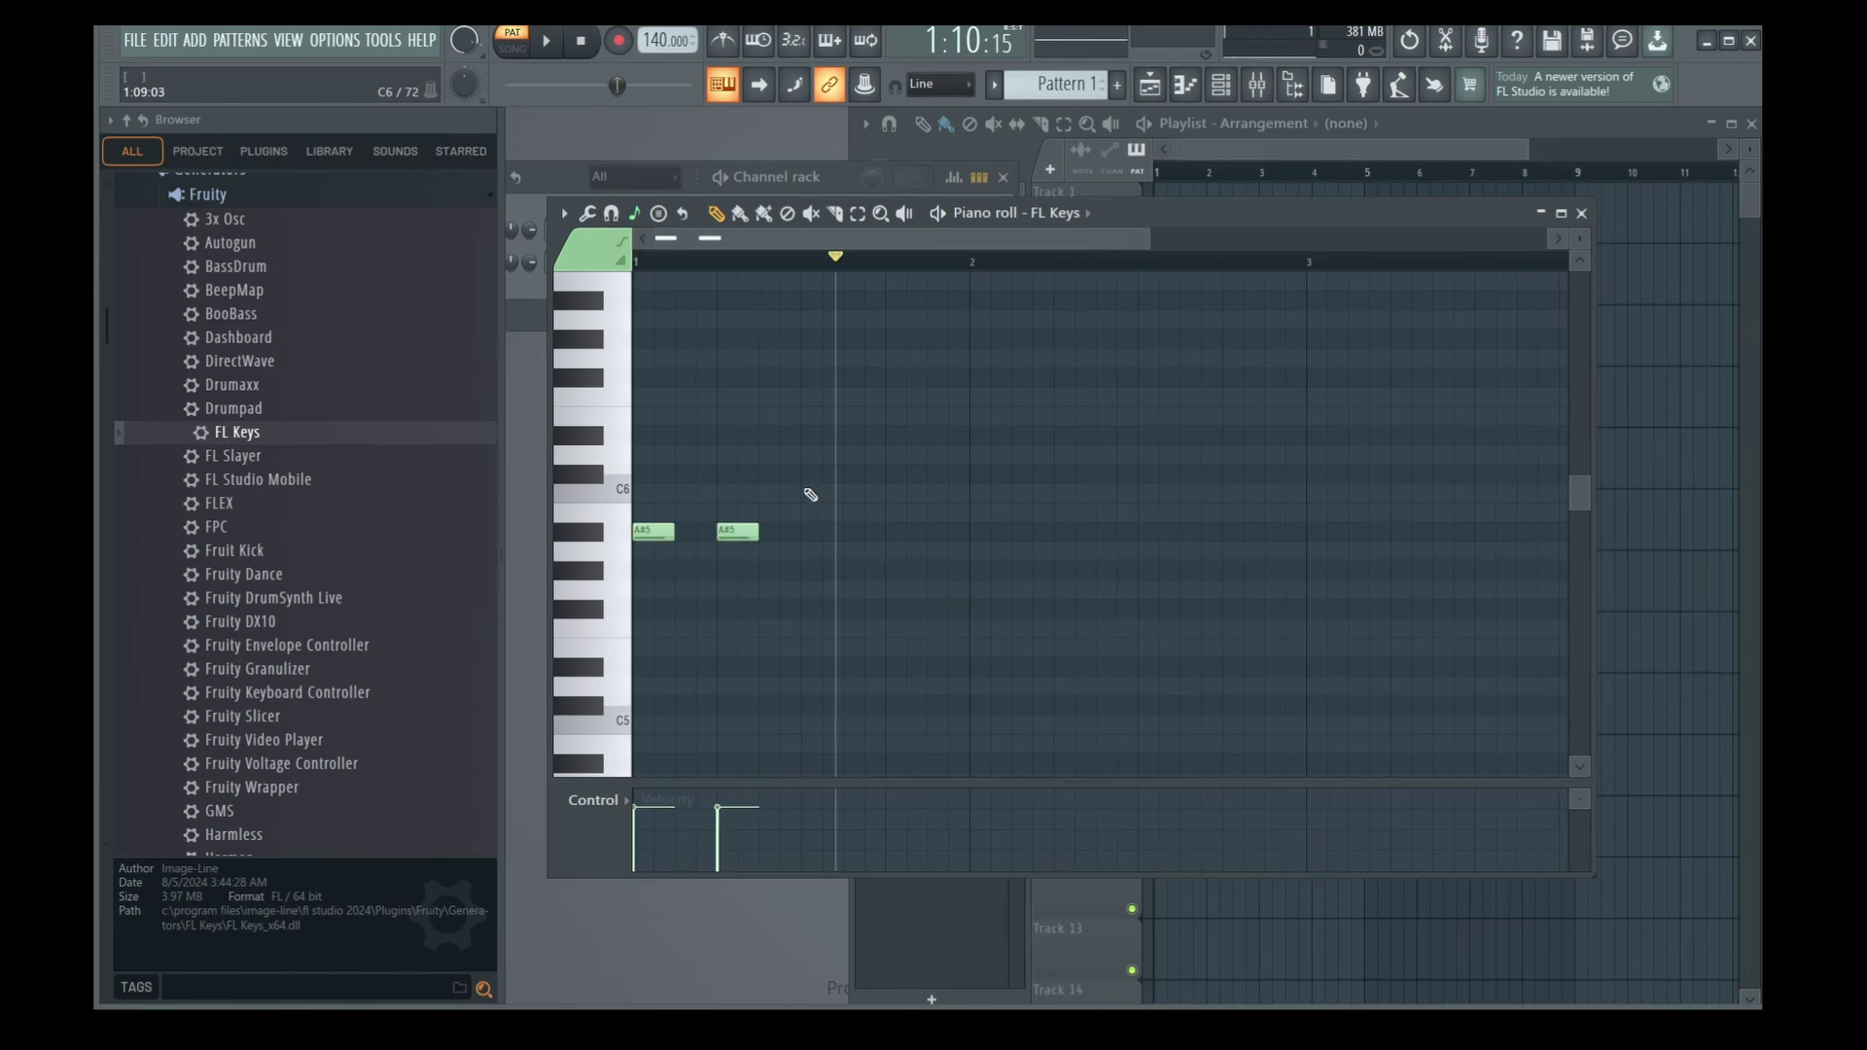
{"action": "left_click", "coordinate": [811, 484]}
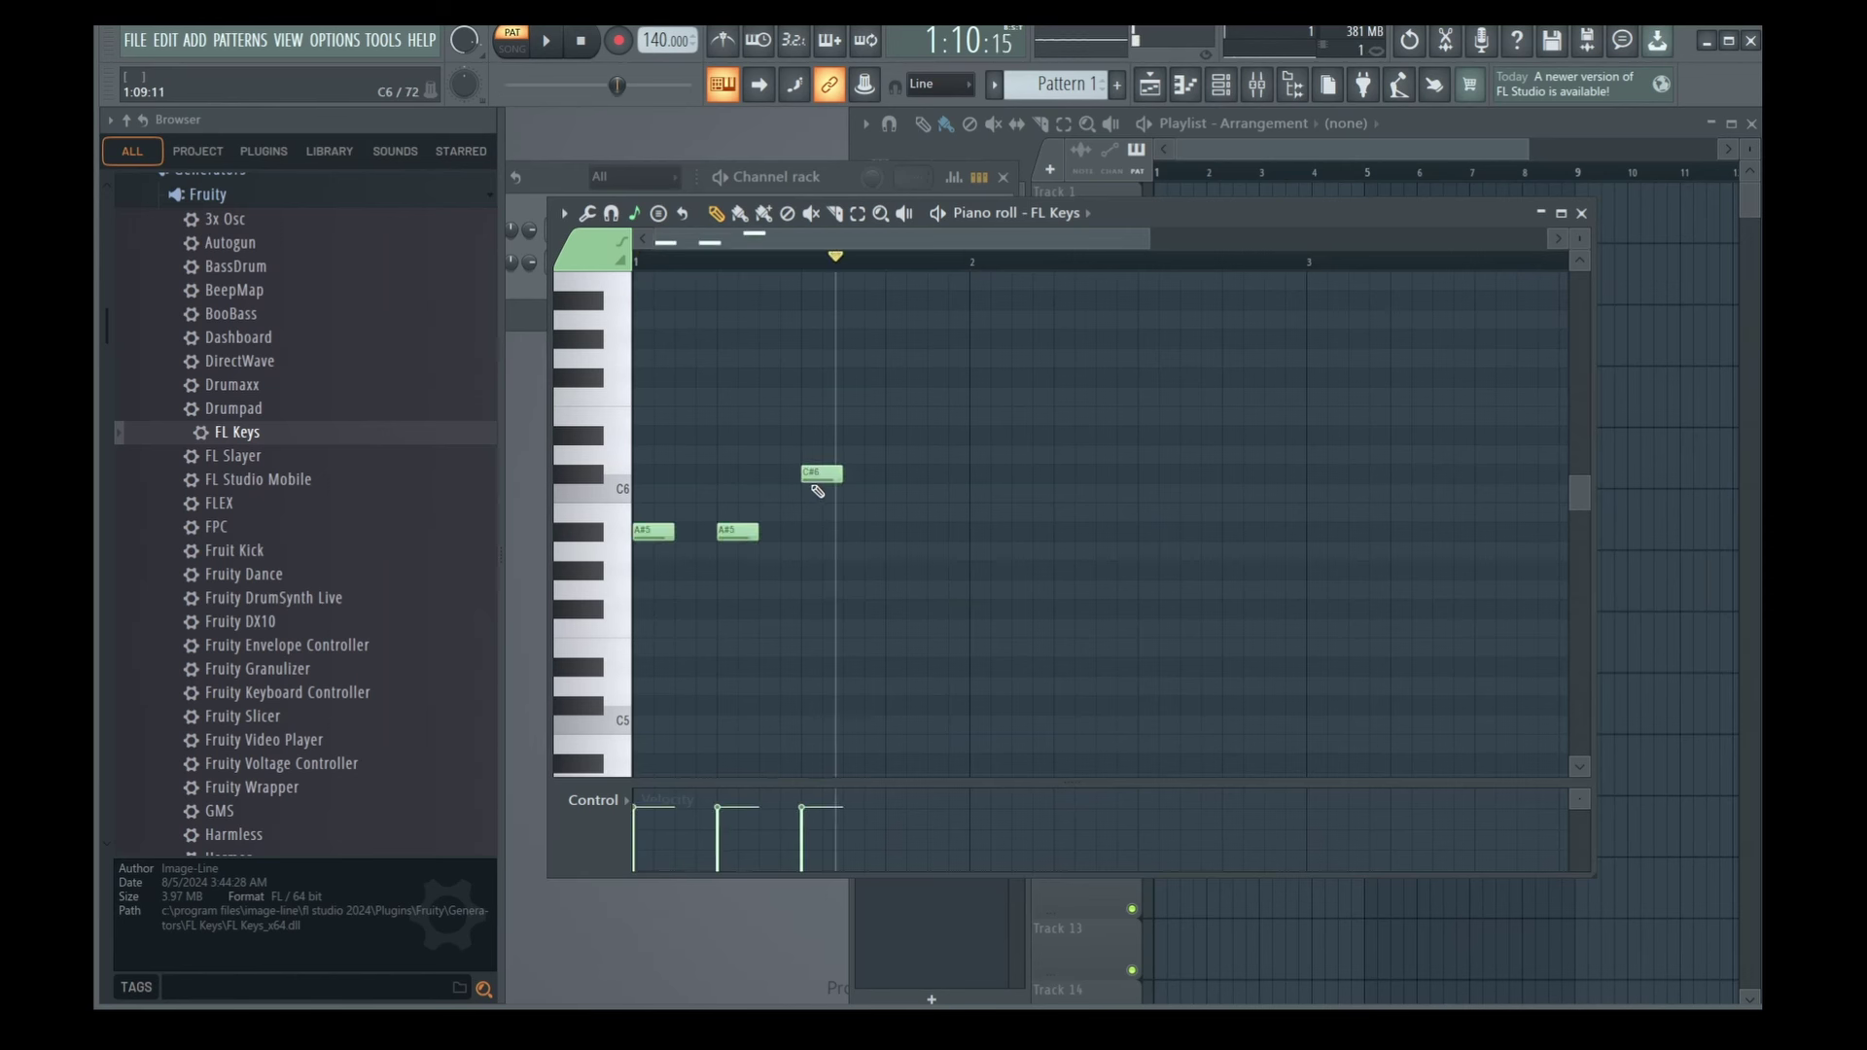
{"action": "mouse_move", "coordinate": [813, 484]}
{"action": "left_mouse_down"}
{"action": "mouse_move", "coordinate": [789, 502]}
{"action": "mouse_move", "coordinate": [813, 478]}
{"action": "mouse_move", "coordinate": [818, 494]}
{"action": "mouse_move", "coordinate": [878, 482]}
{"action": "left_mouse_up"}
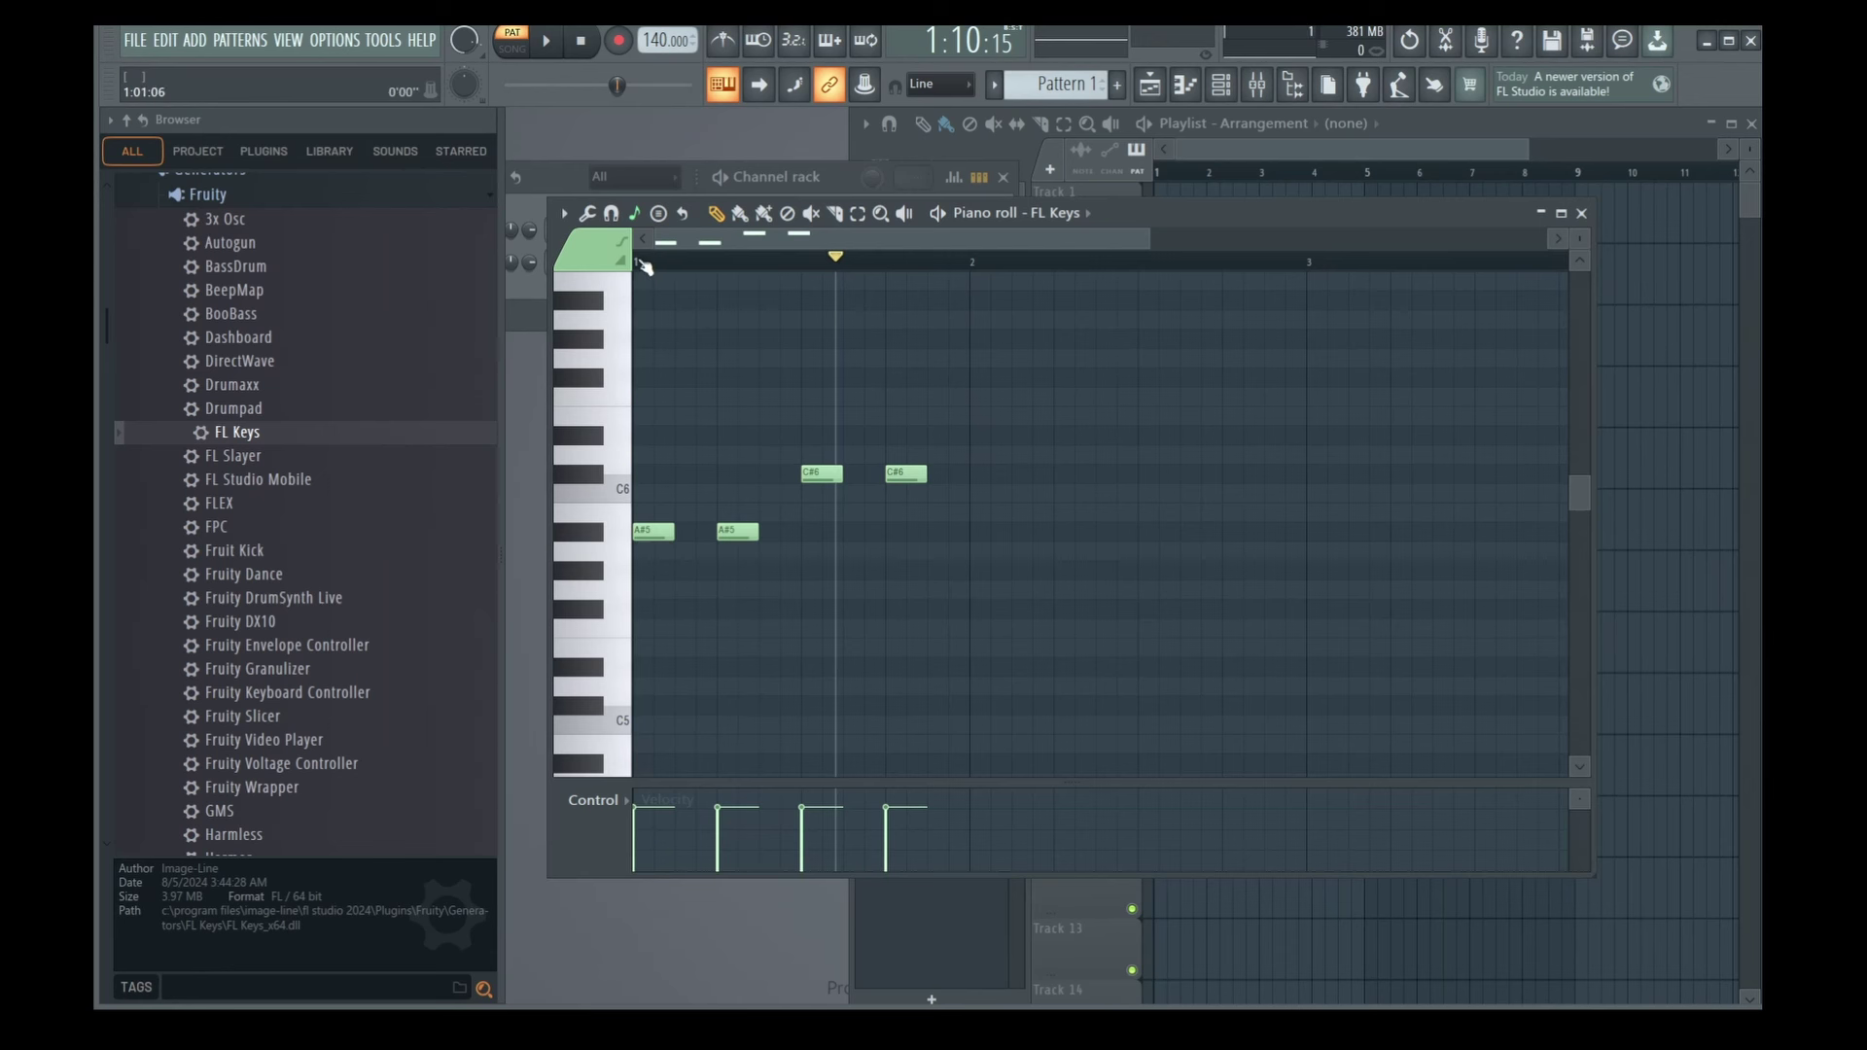
{"action": "key", "text": "space"}
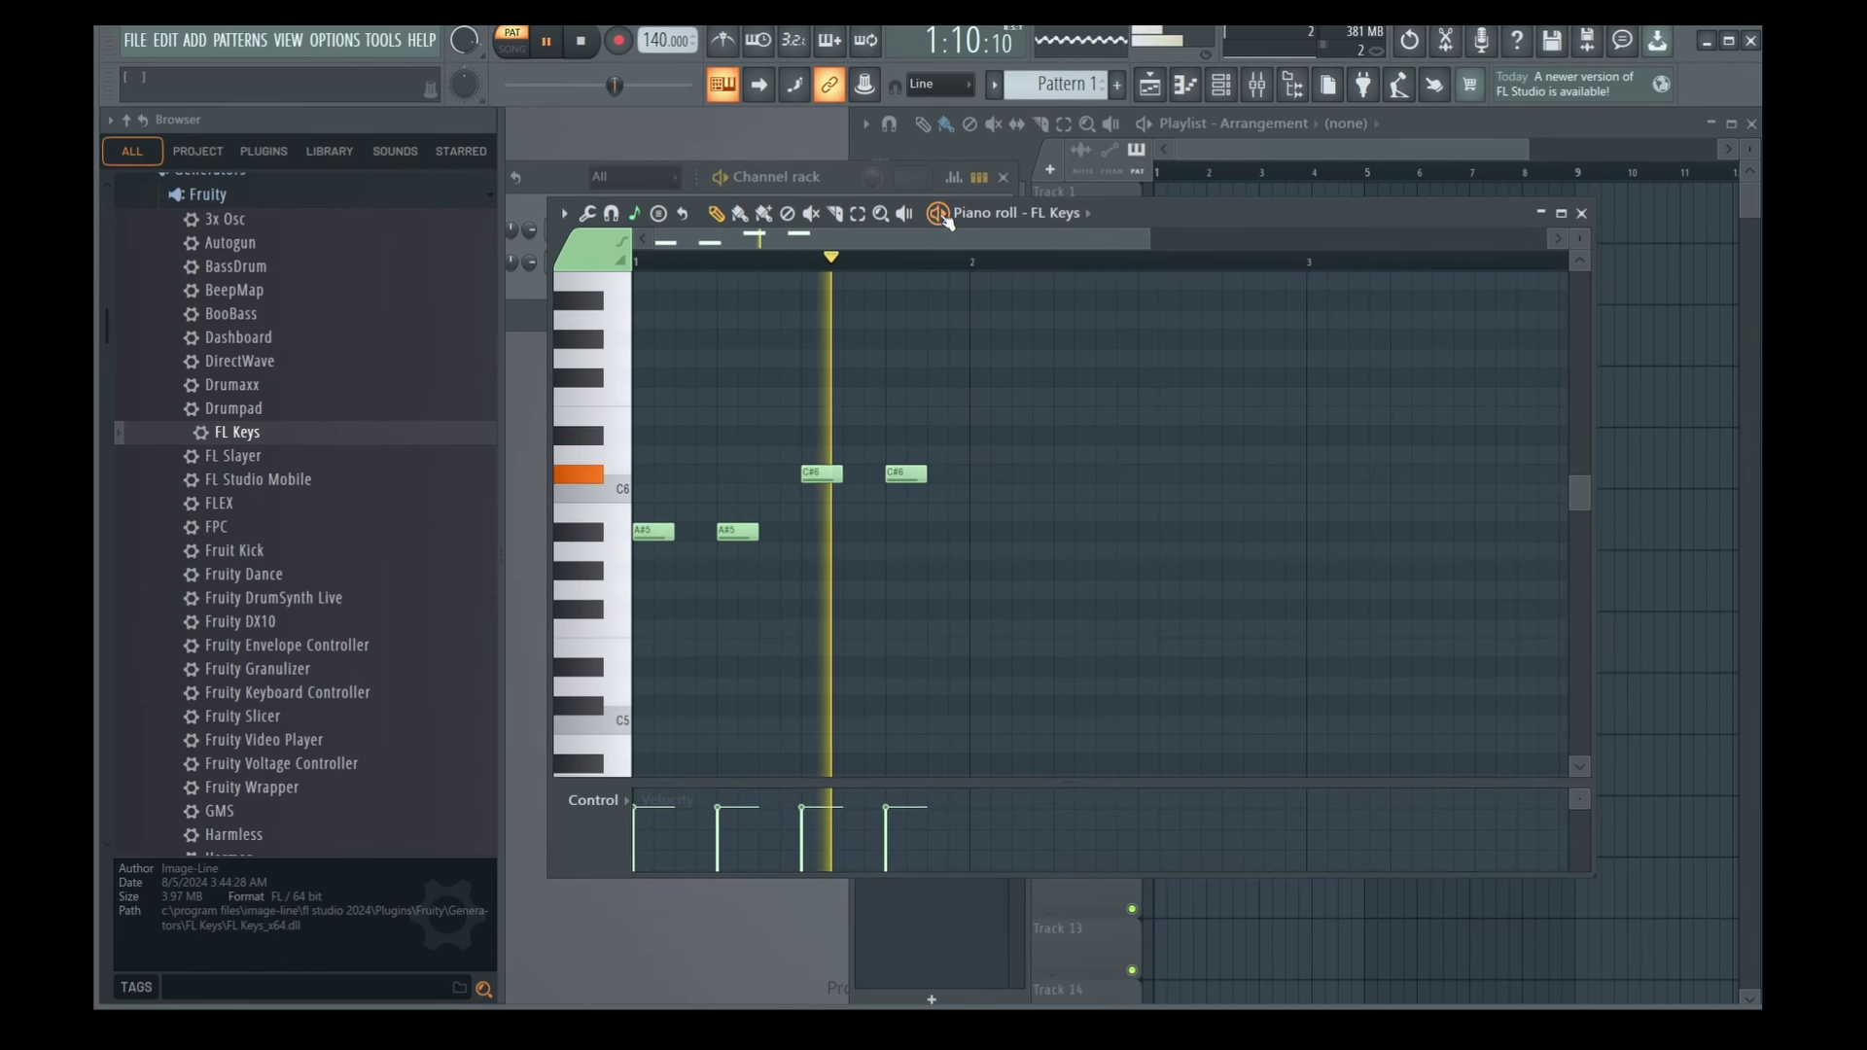
{"action": "key", "text": "space"}
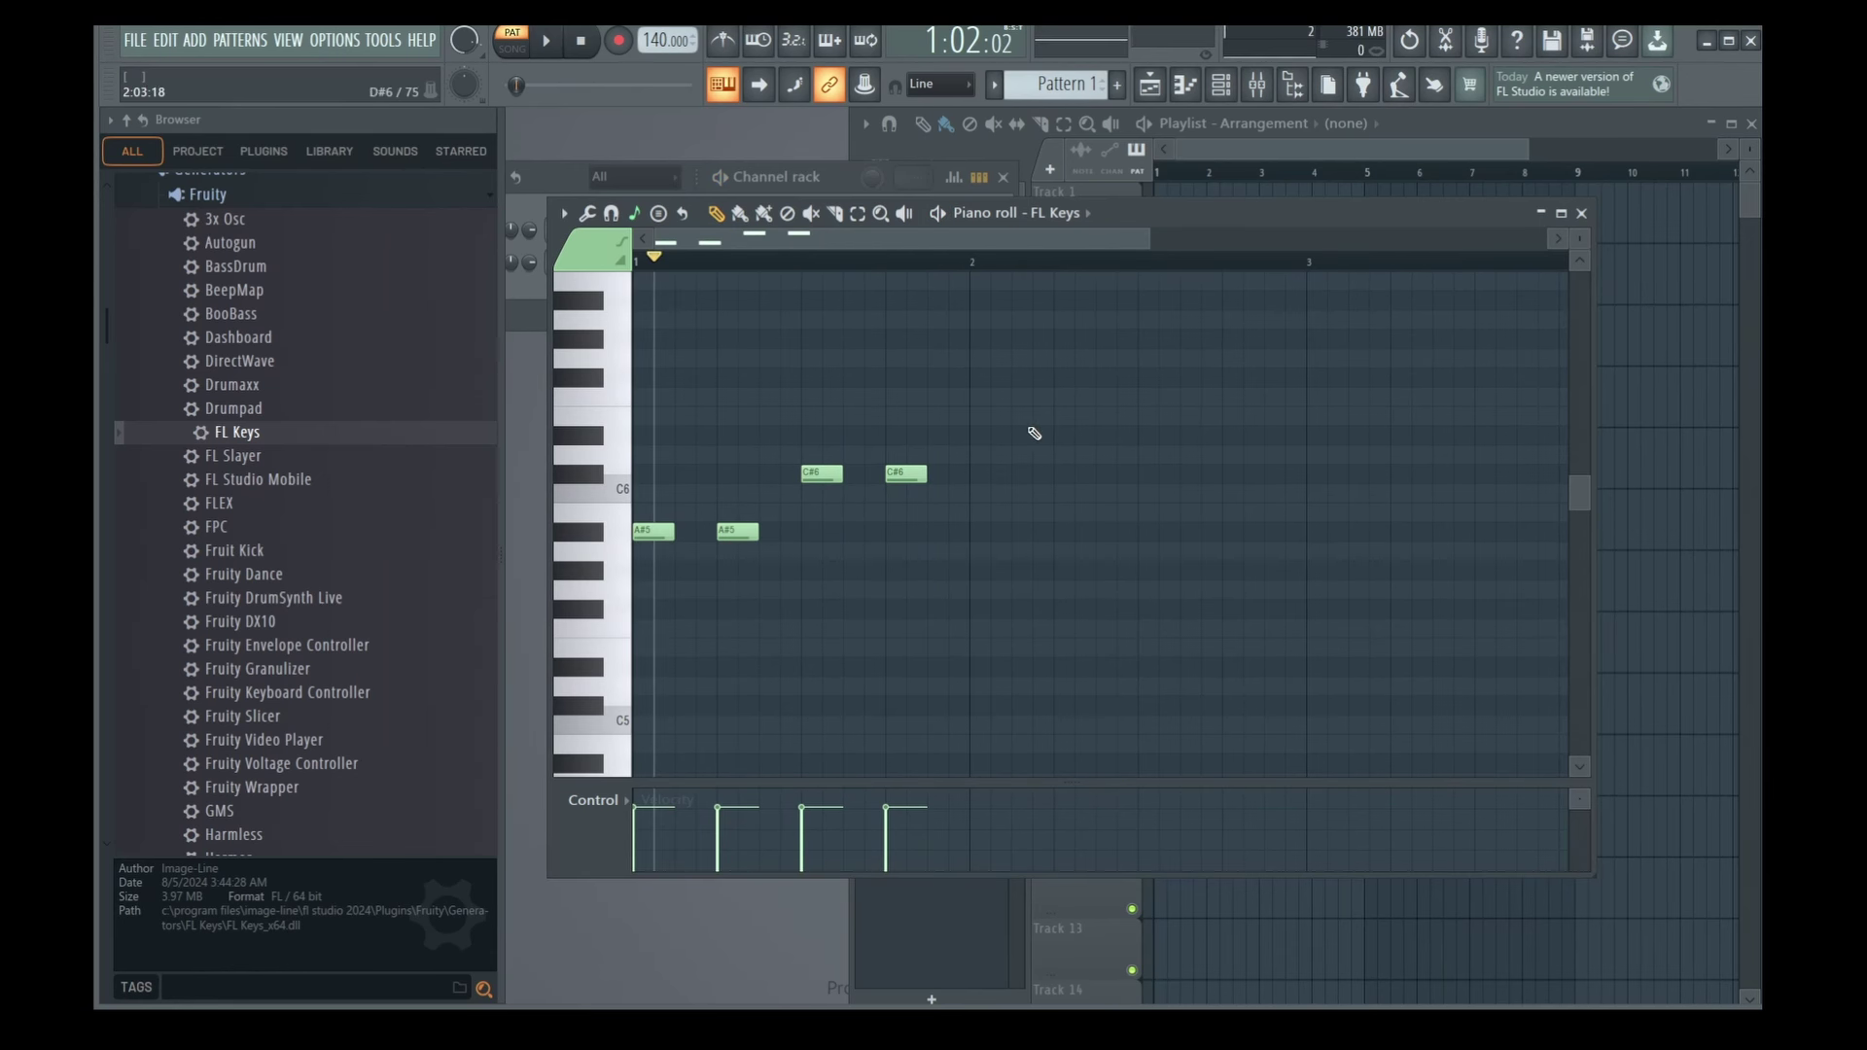
Add D#6 notes on the first and second beats of bar 2 and play the pattern.
{"action": "left_click", "coordinate": [976, 435]}
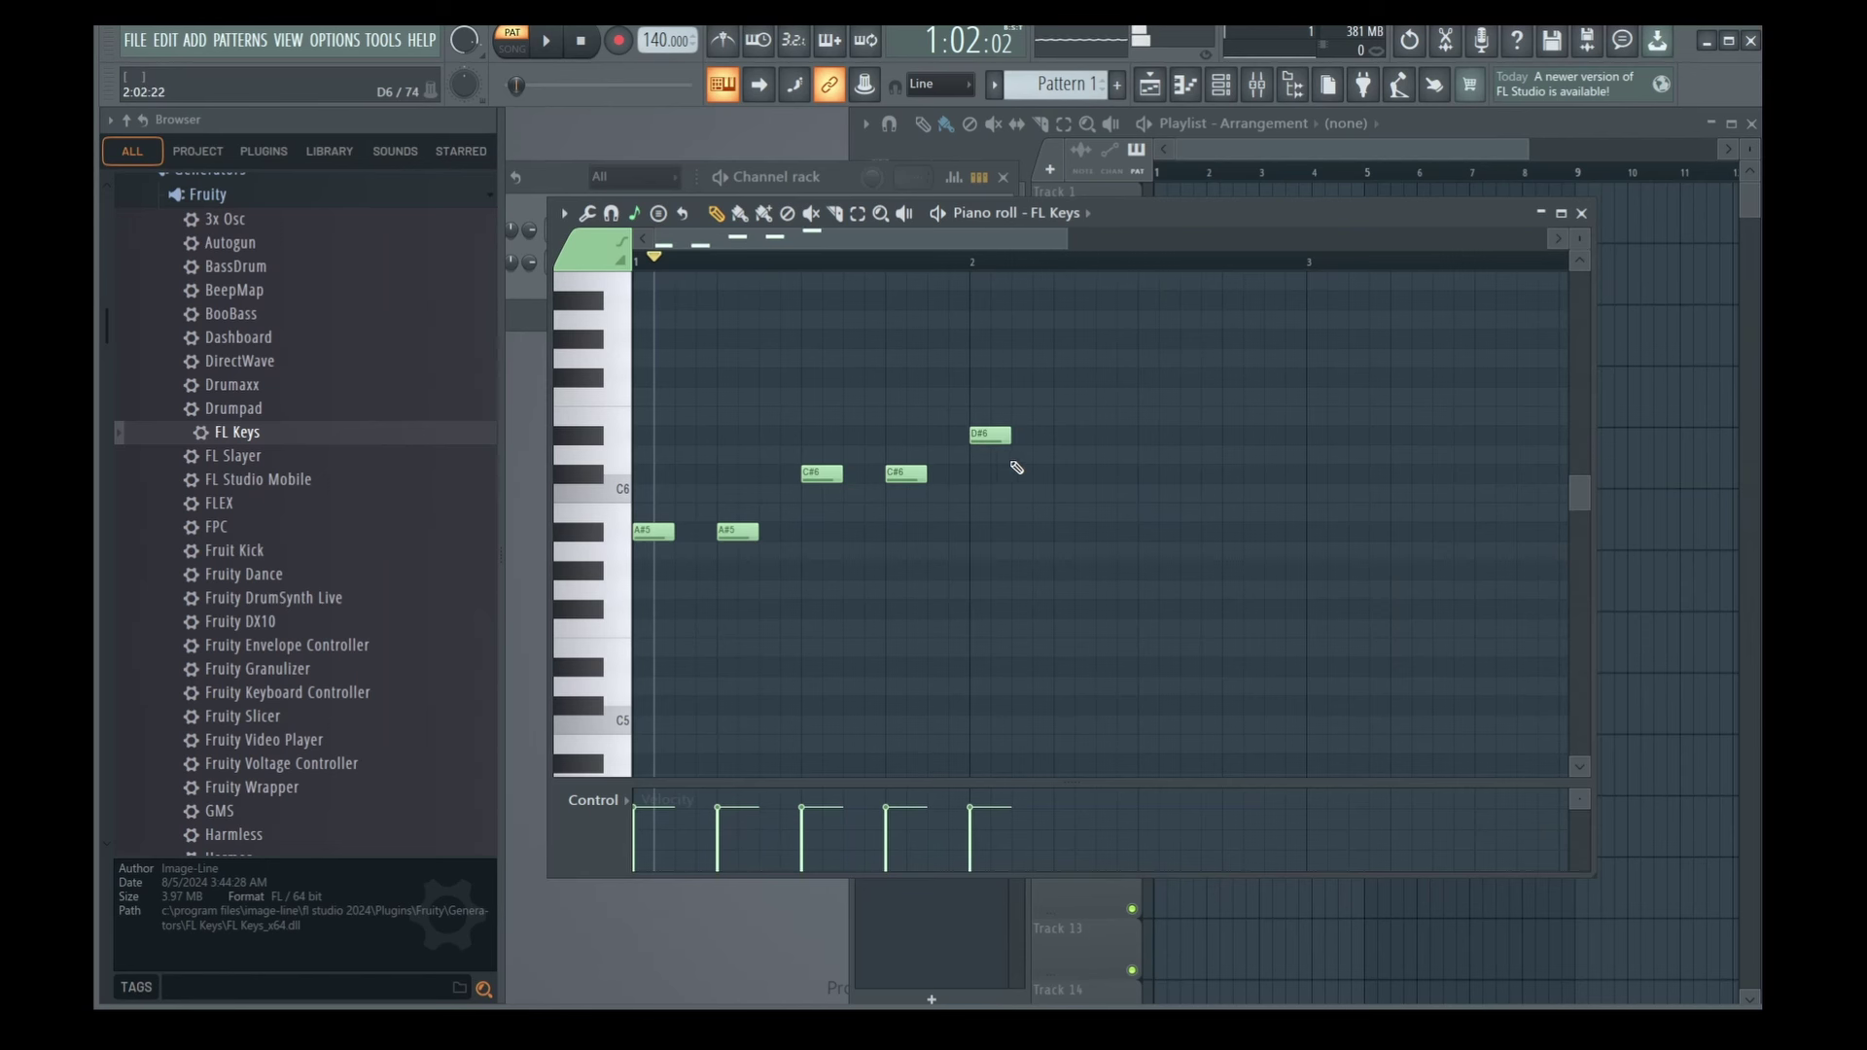
{"action": "left_click", "coordinate": [1060, 438]}
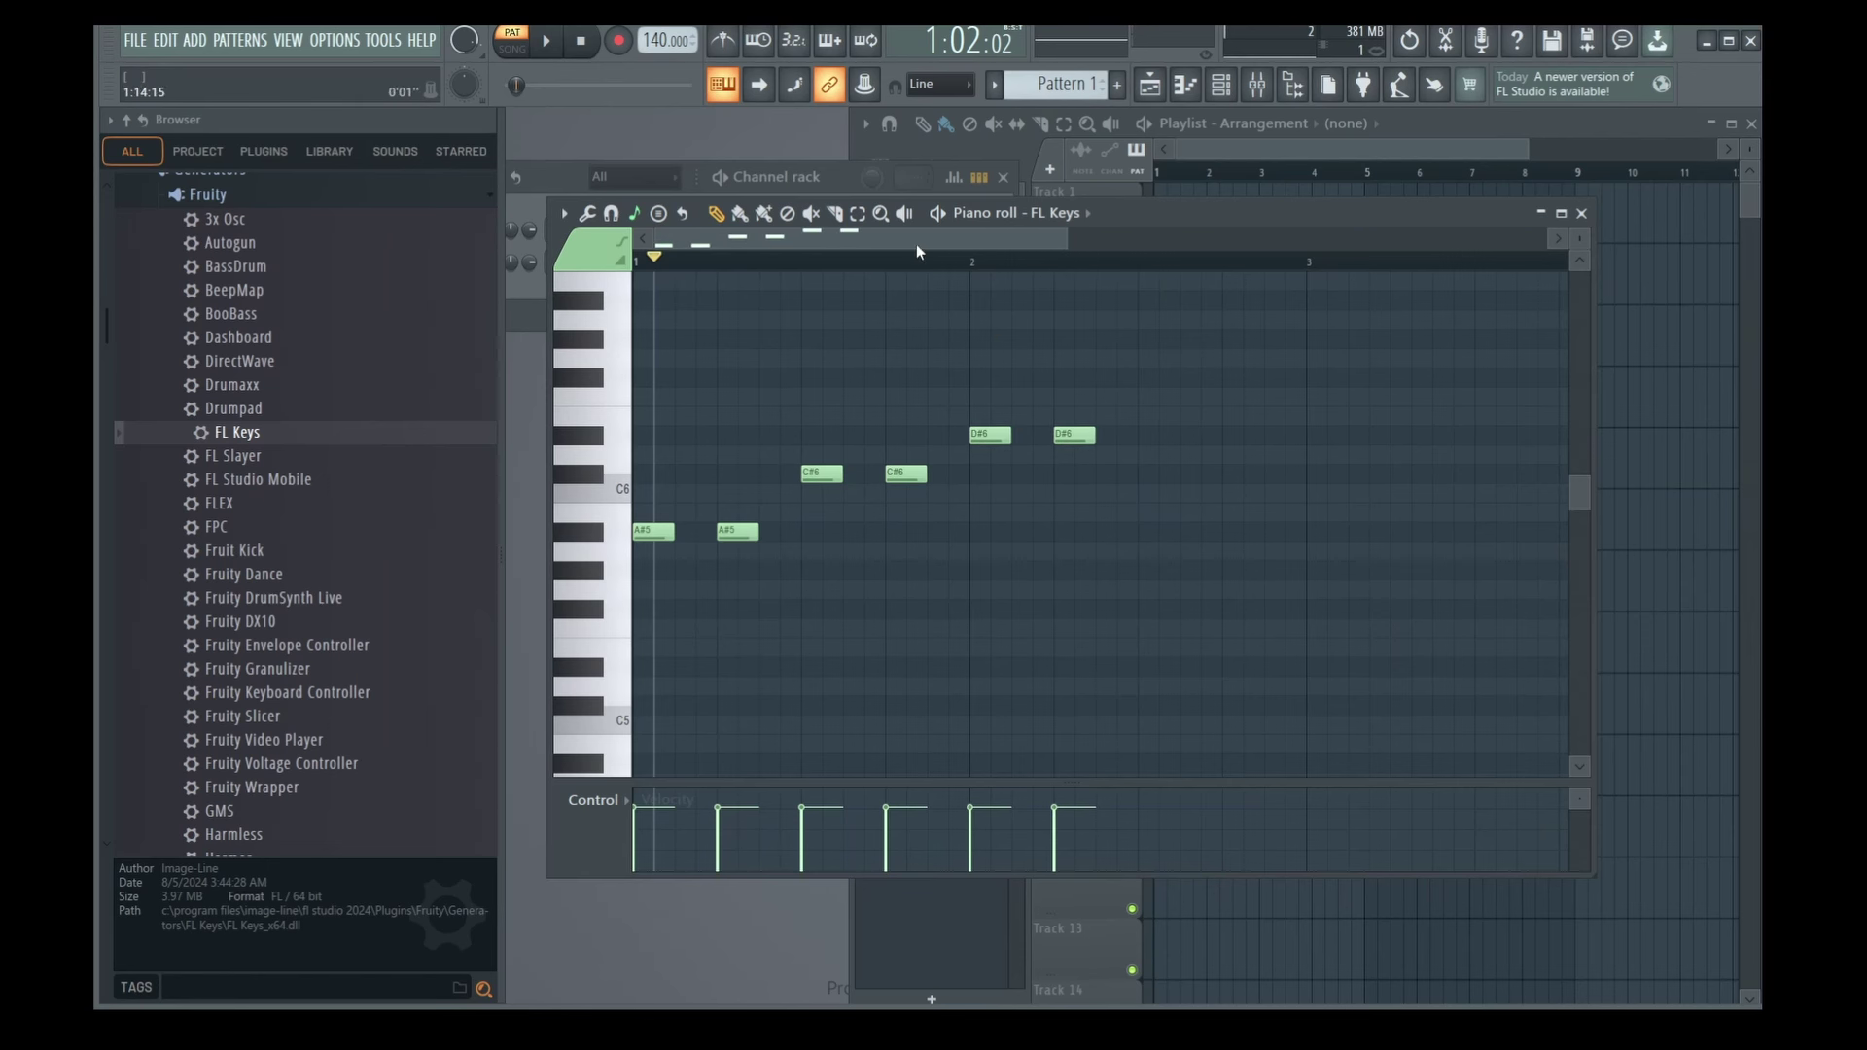
{"action": "key", "text": "space"}
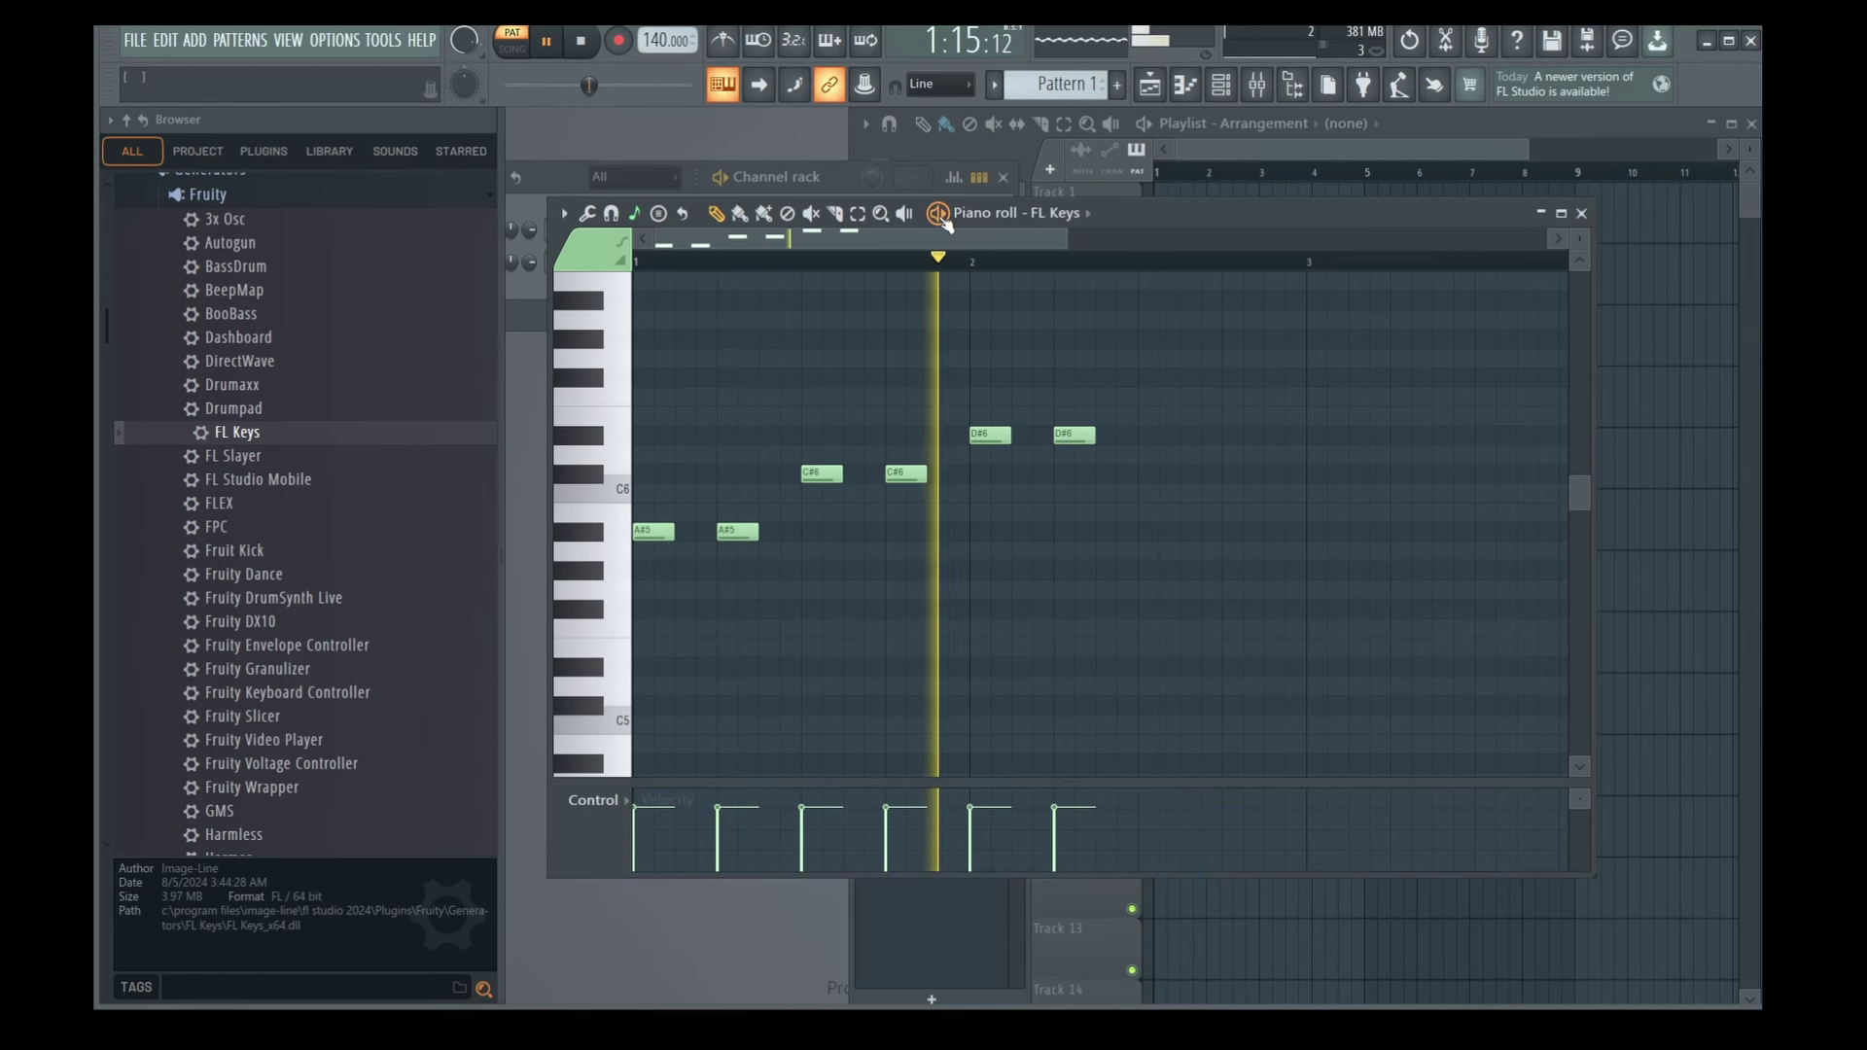
{"action": "key", "text": "space"}
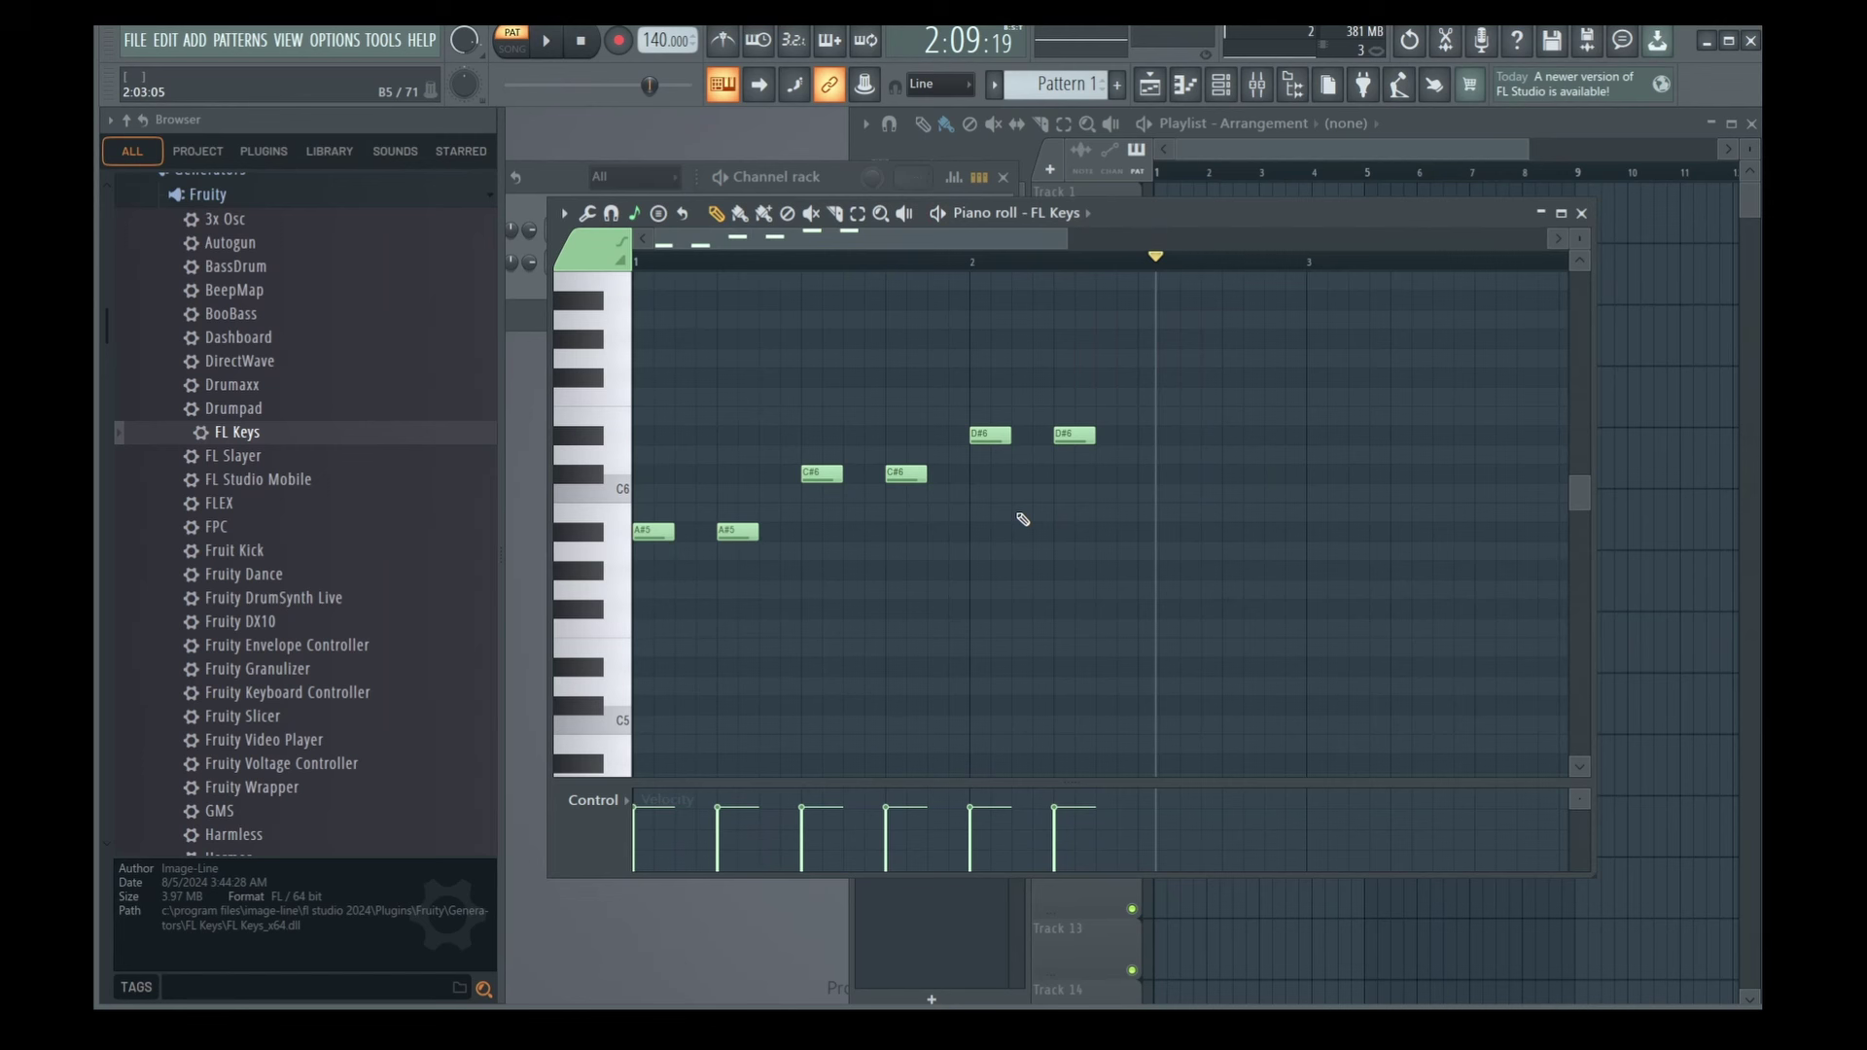
Add an A#5 note on the third beat of bar 2 and play the melody from the start.
{"action": "left_click", "coordinate": [1118, 577]}
{"action": "right_click", "coordinate": [1125, 577]}
{"action": "mouse_move", "coordinate": [1120, 541]}
{"action": "left_mouse_down"}
{"action": "mouse_move", "coordinate": [1103, 540]}
{"action": "mouse_move", "coordinate": [1134, 538]}
{"action": "left_mouse_up"}
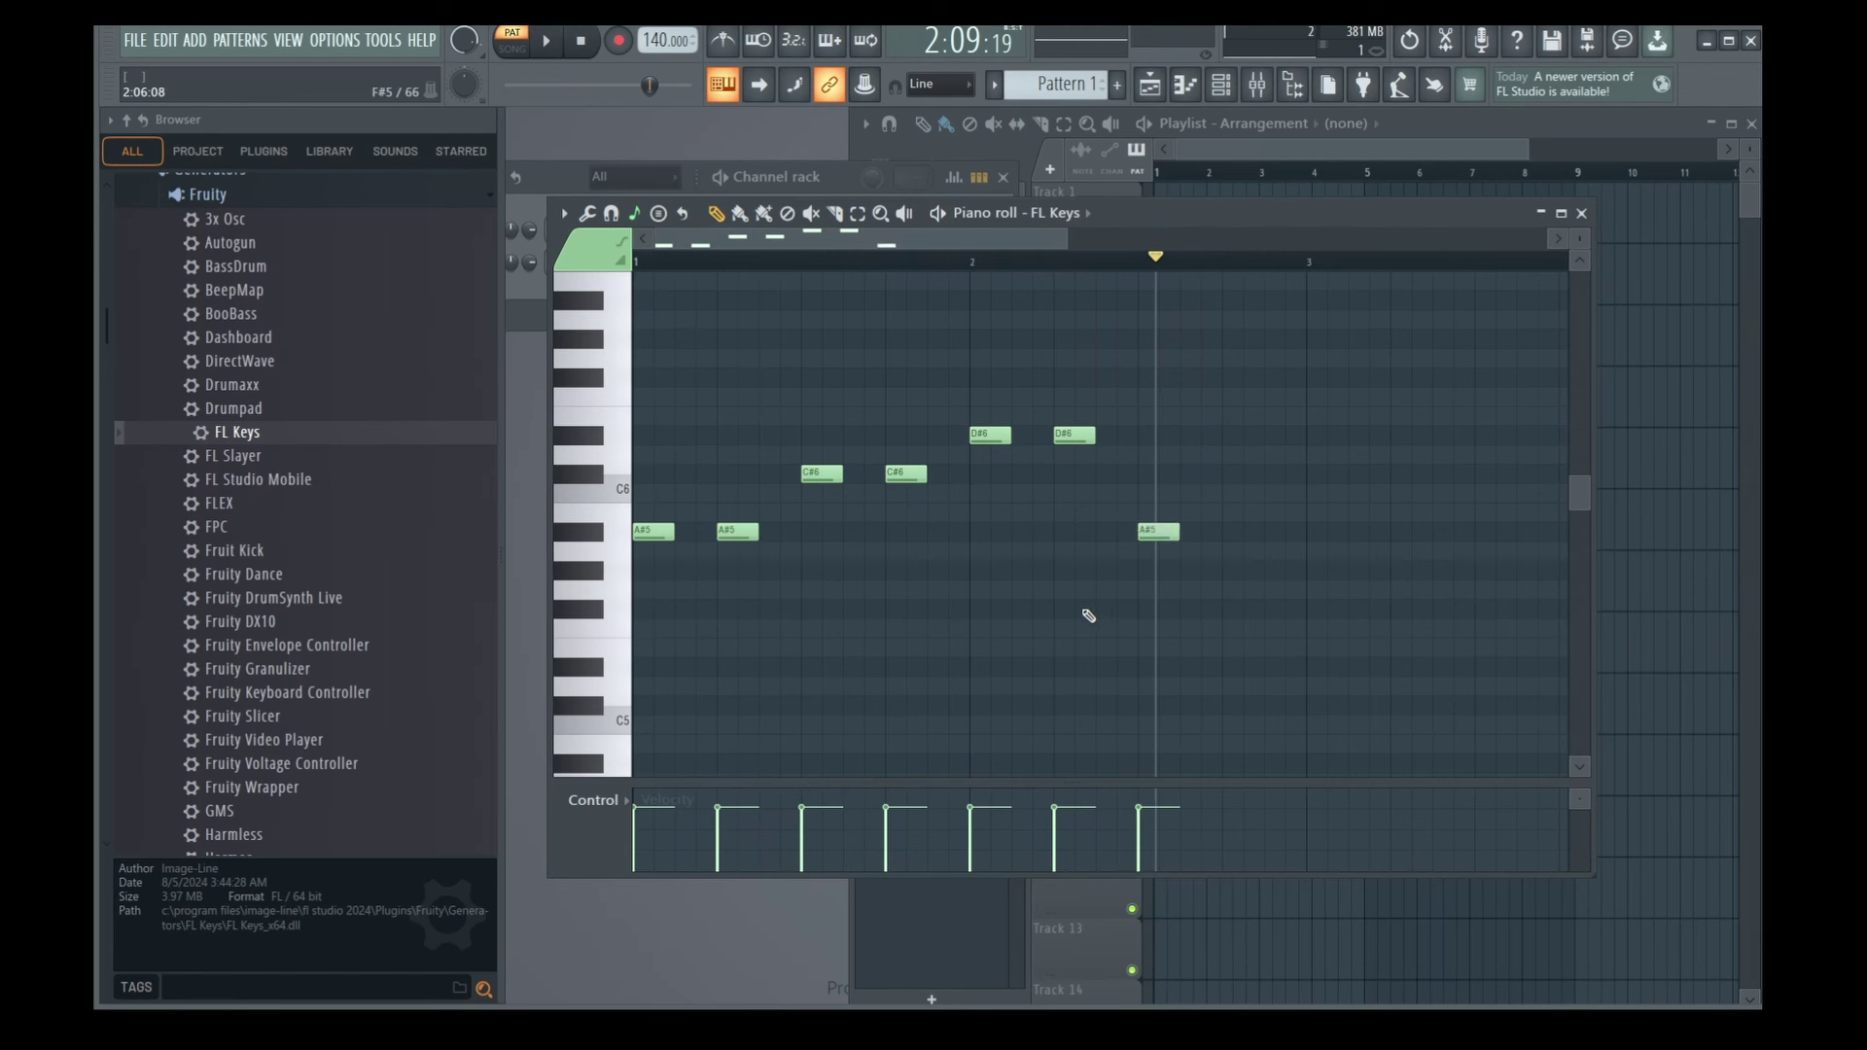
{"action": "left_click", "coordinate": [643, 260]}
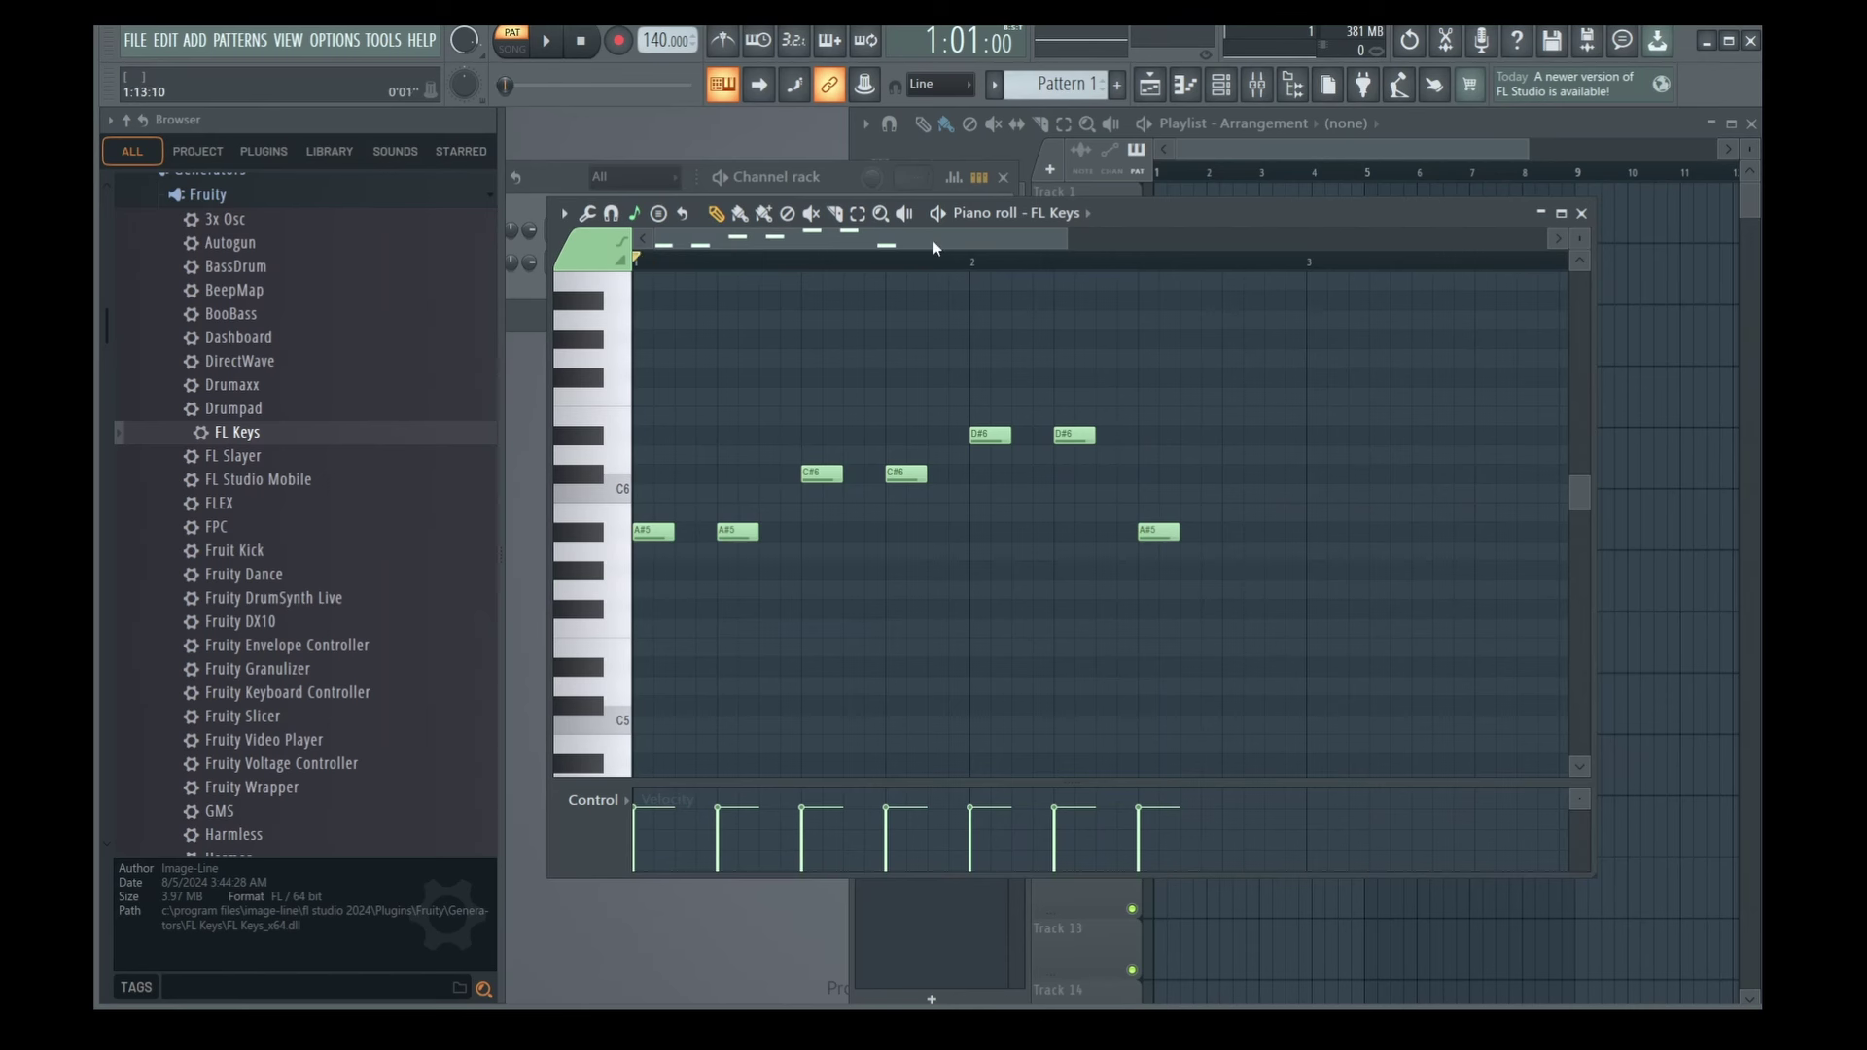
{"action": "key", "text": "space"}
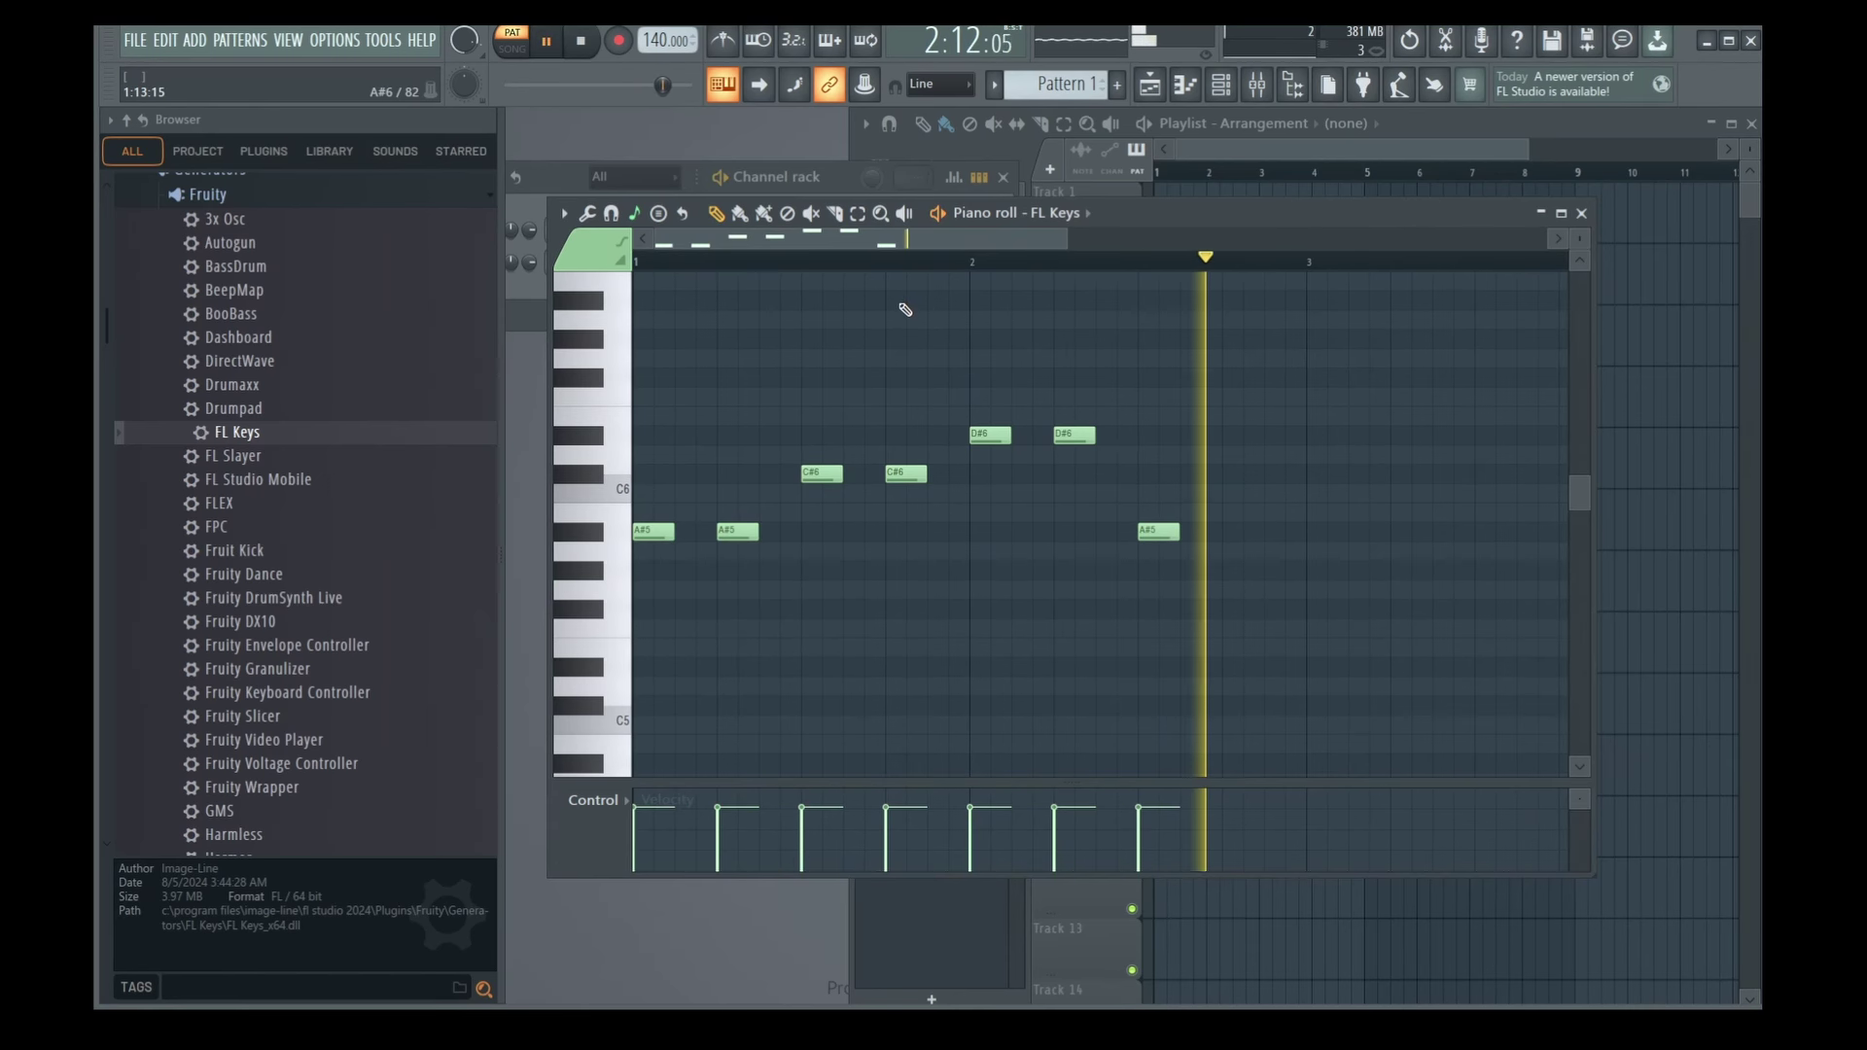
Replace the A#5 note on beat 3 of bar 2 with a C#6 note and play the melody from the start.
{"action": "key", "text": "space"}
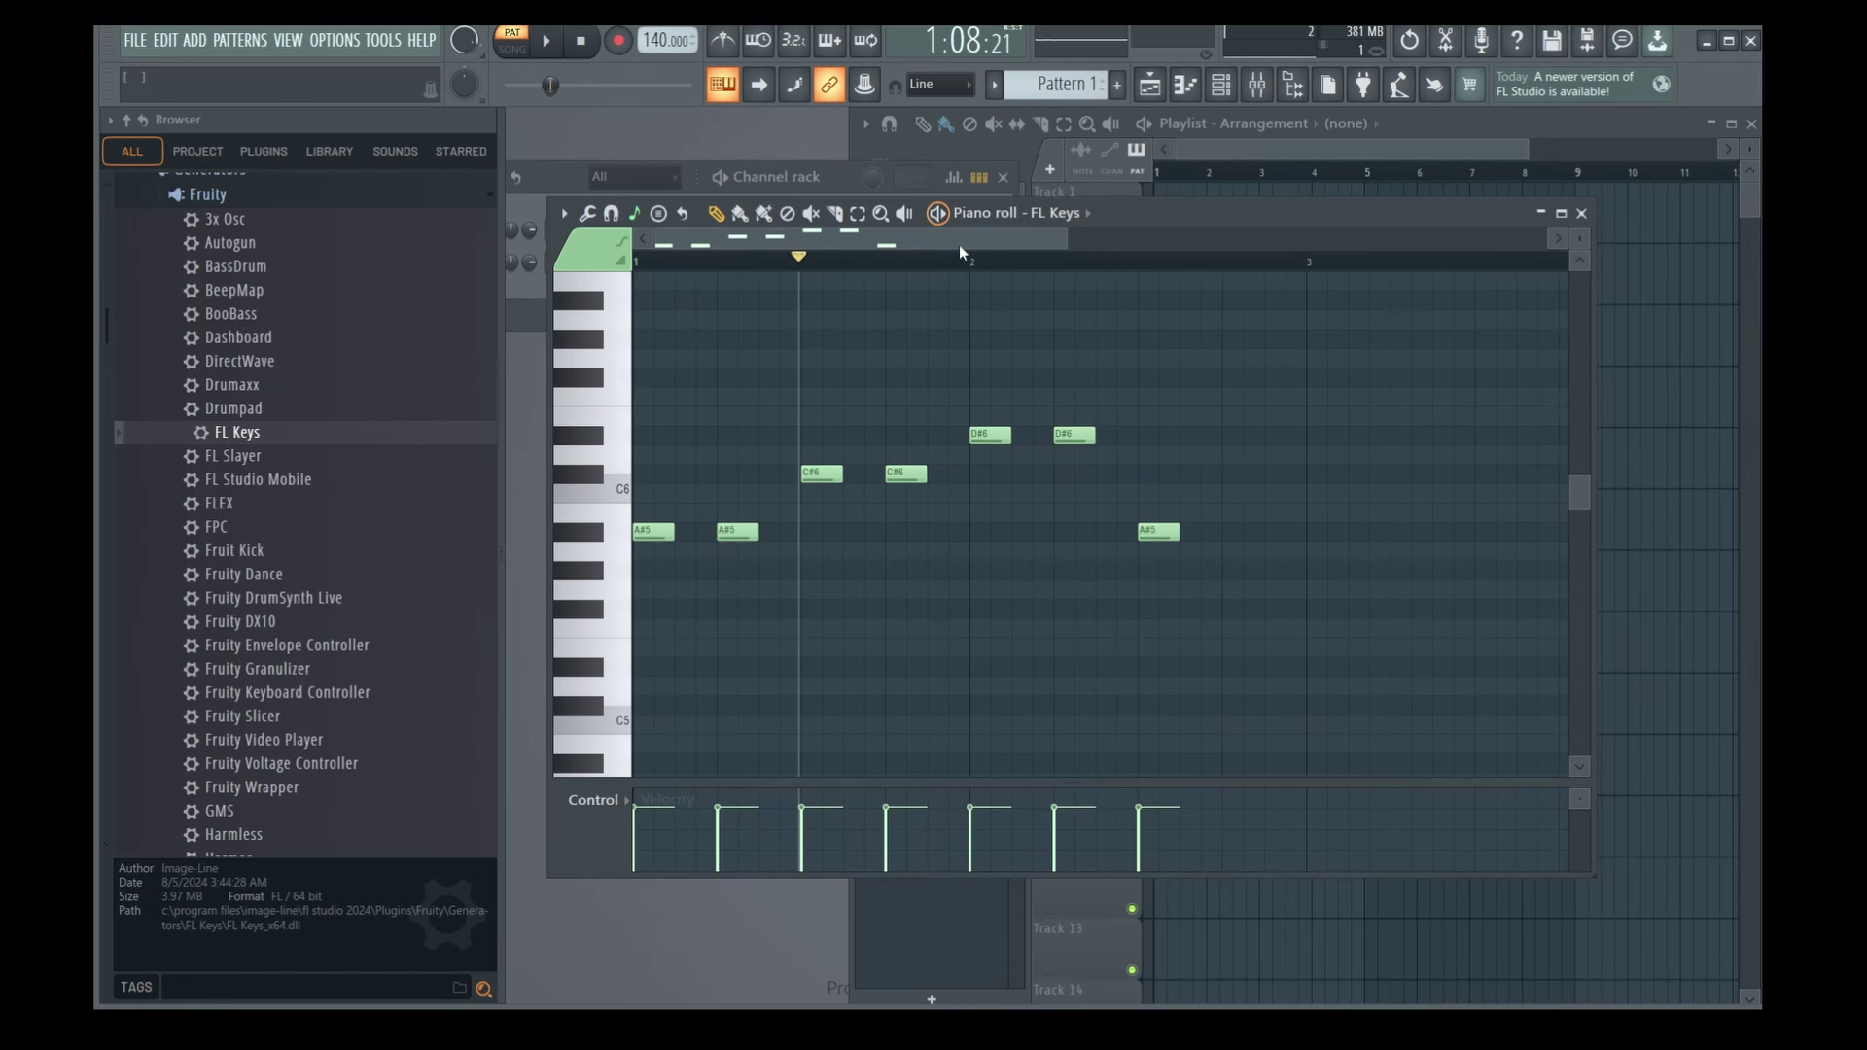
{"action": "right_click", "coordinate": [1172, 535]}
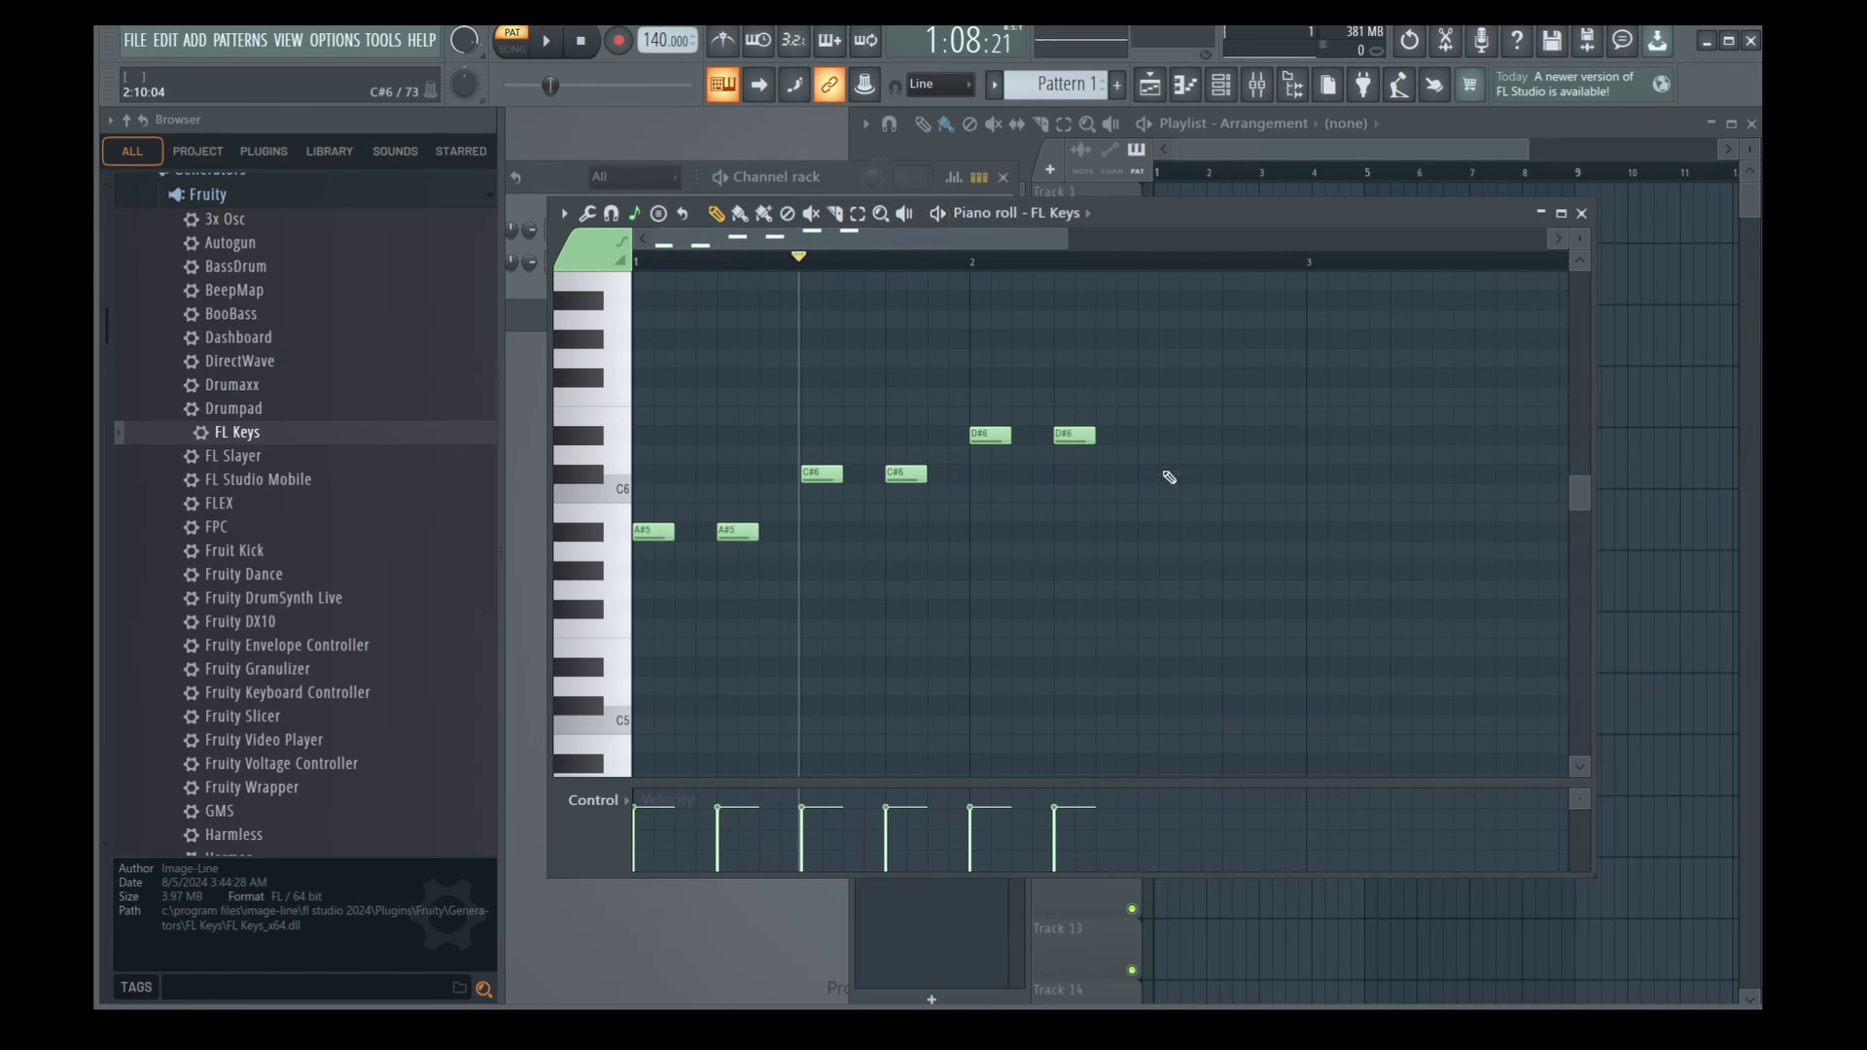
{"action": "left_click", "coordinate": [1139, 475]}
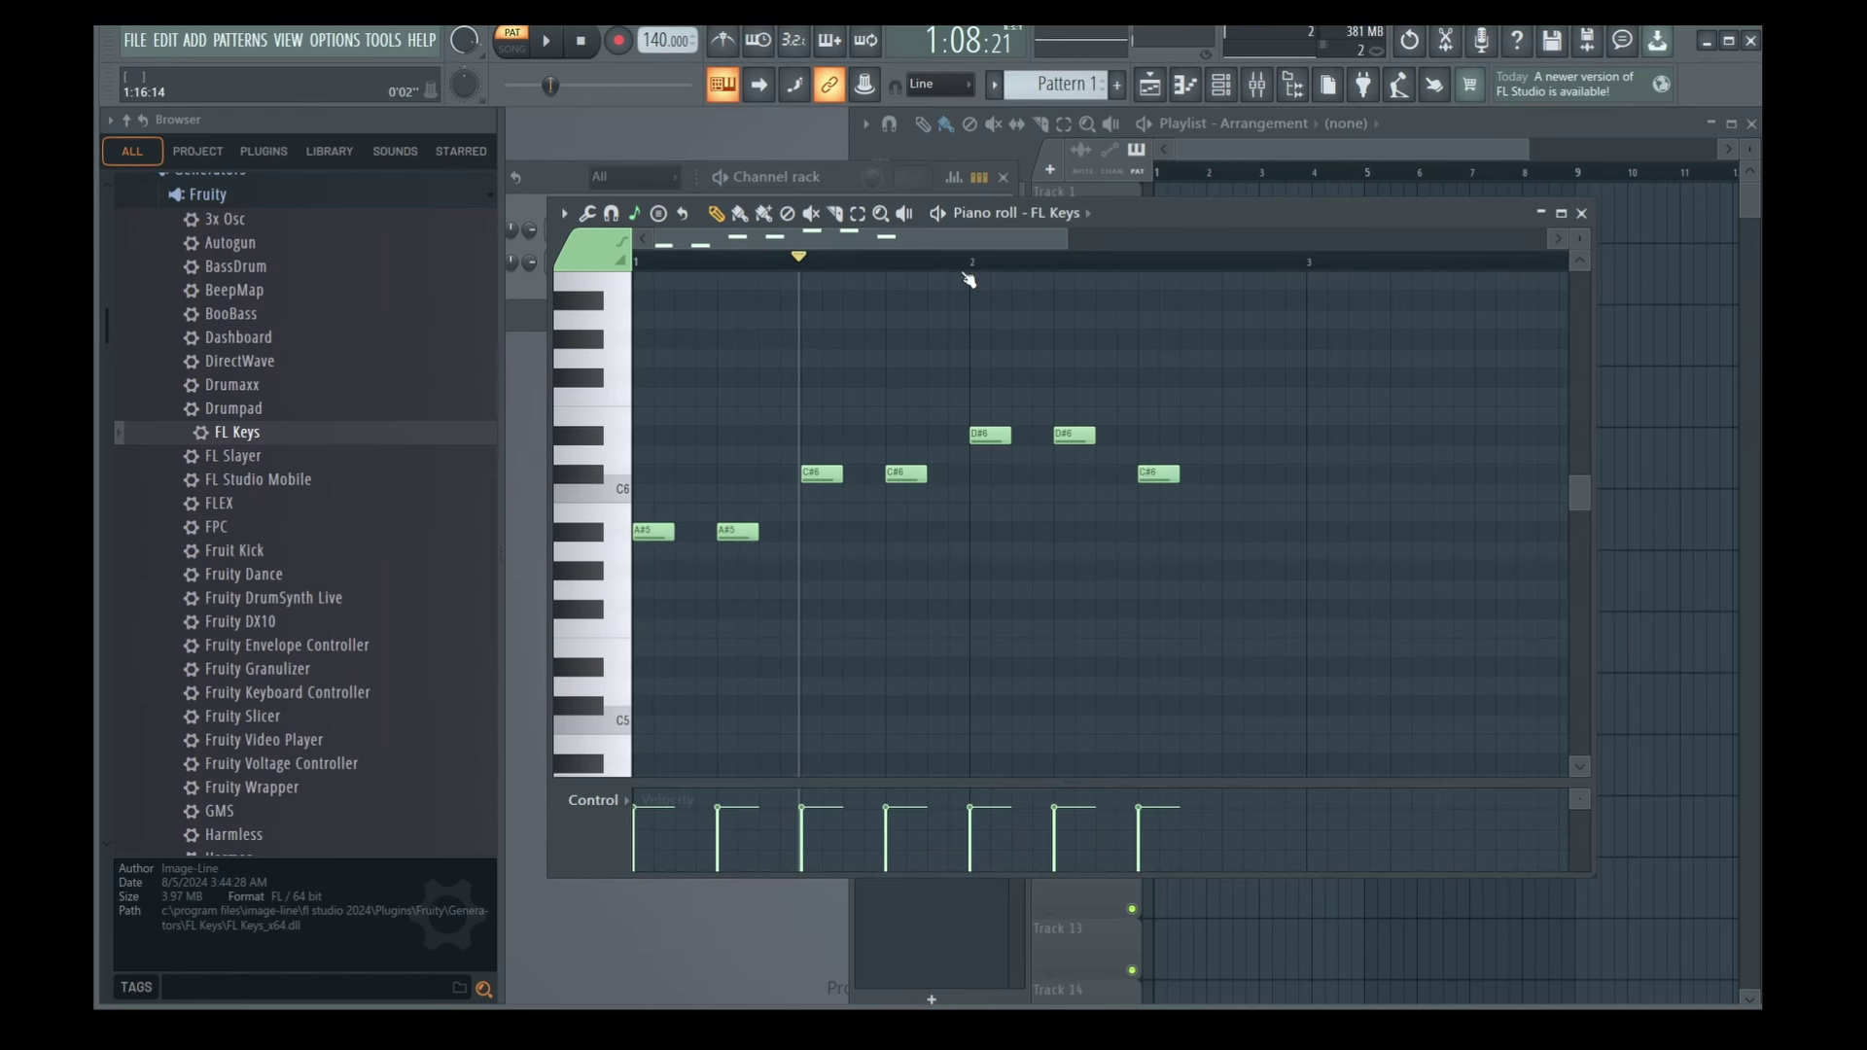
{"action": "left_click", "coordinate": [635, 260]}
{"action": "key", "text": "space"}
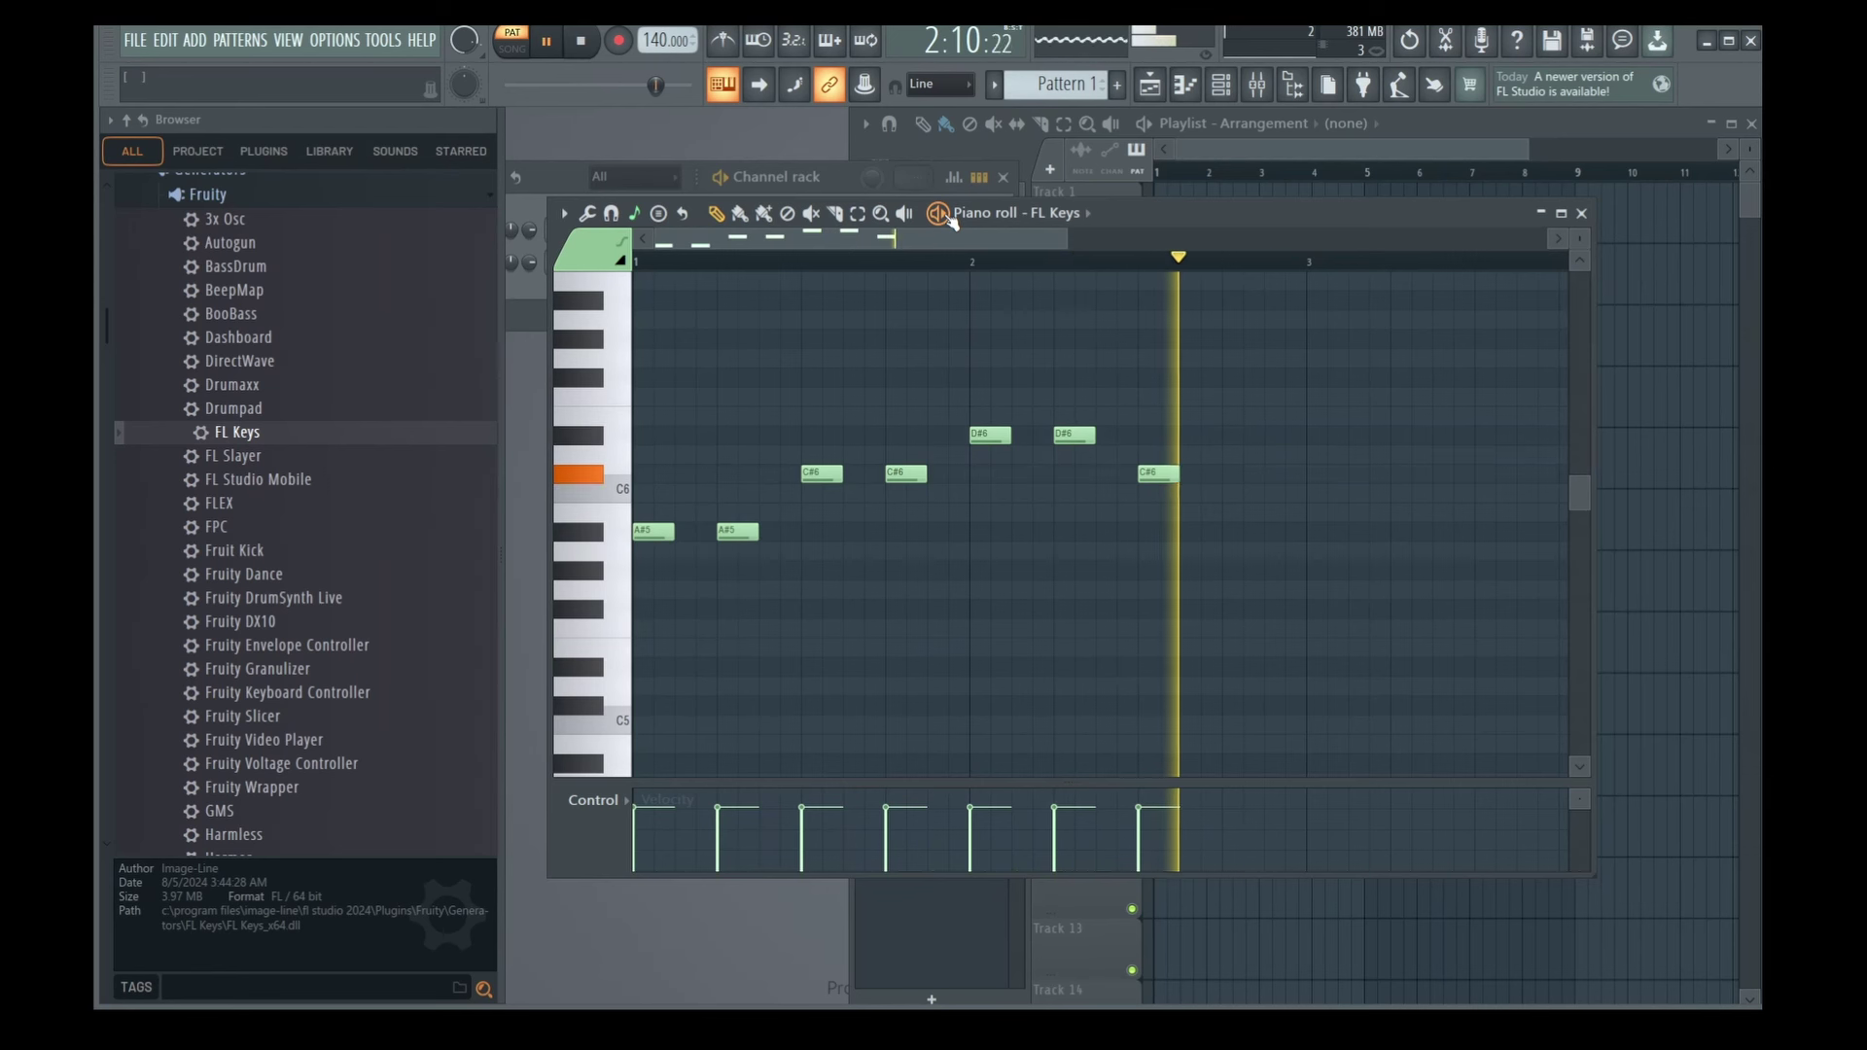
{"action": "key", "text": "space"}
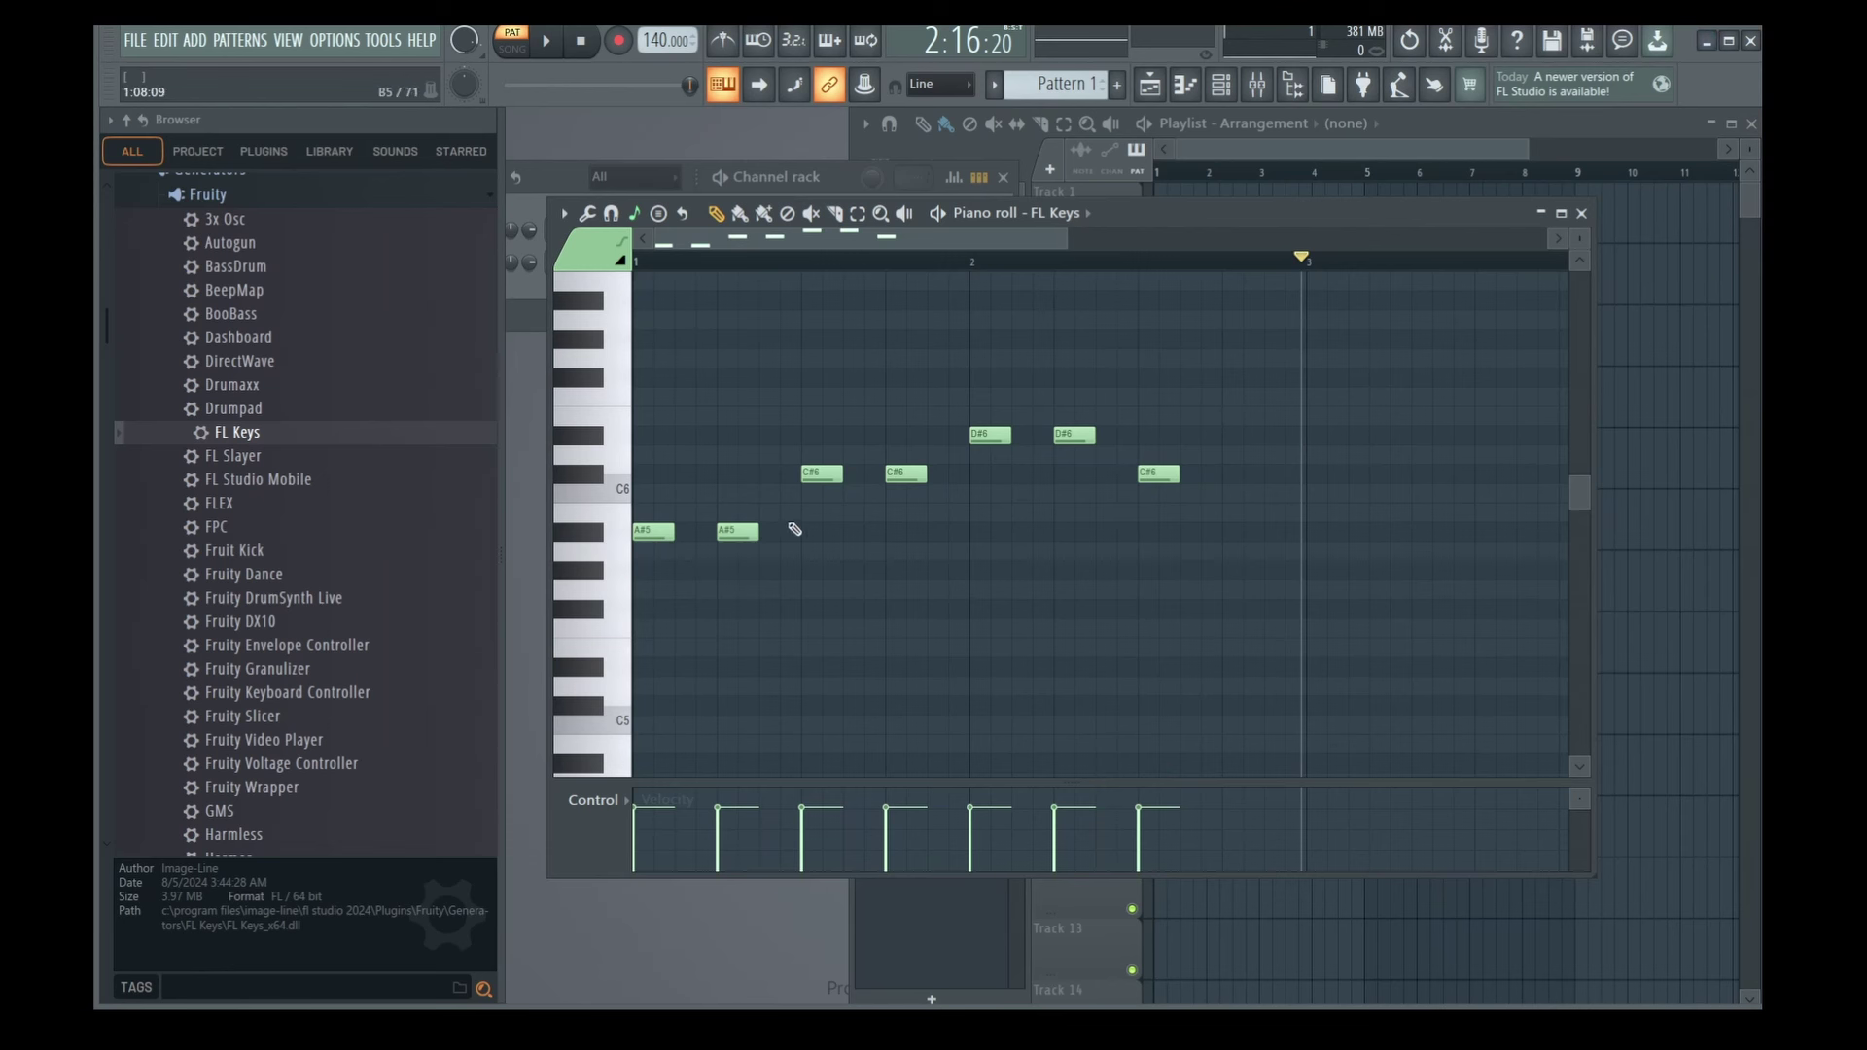
Transpose the whole melody up five semitones so it starts on D#6, and play it back.
{"action": "left_click", "coordinate": [667, 340]}
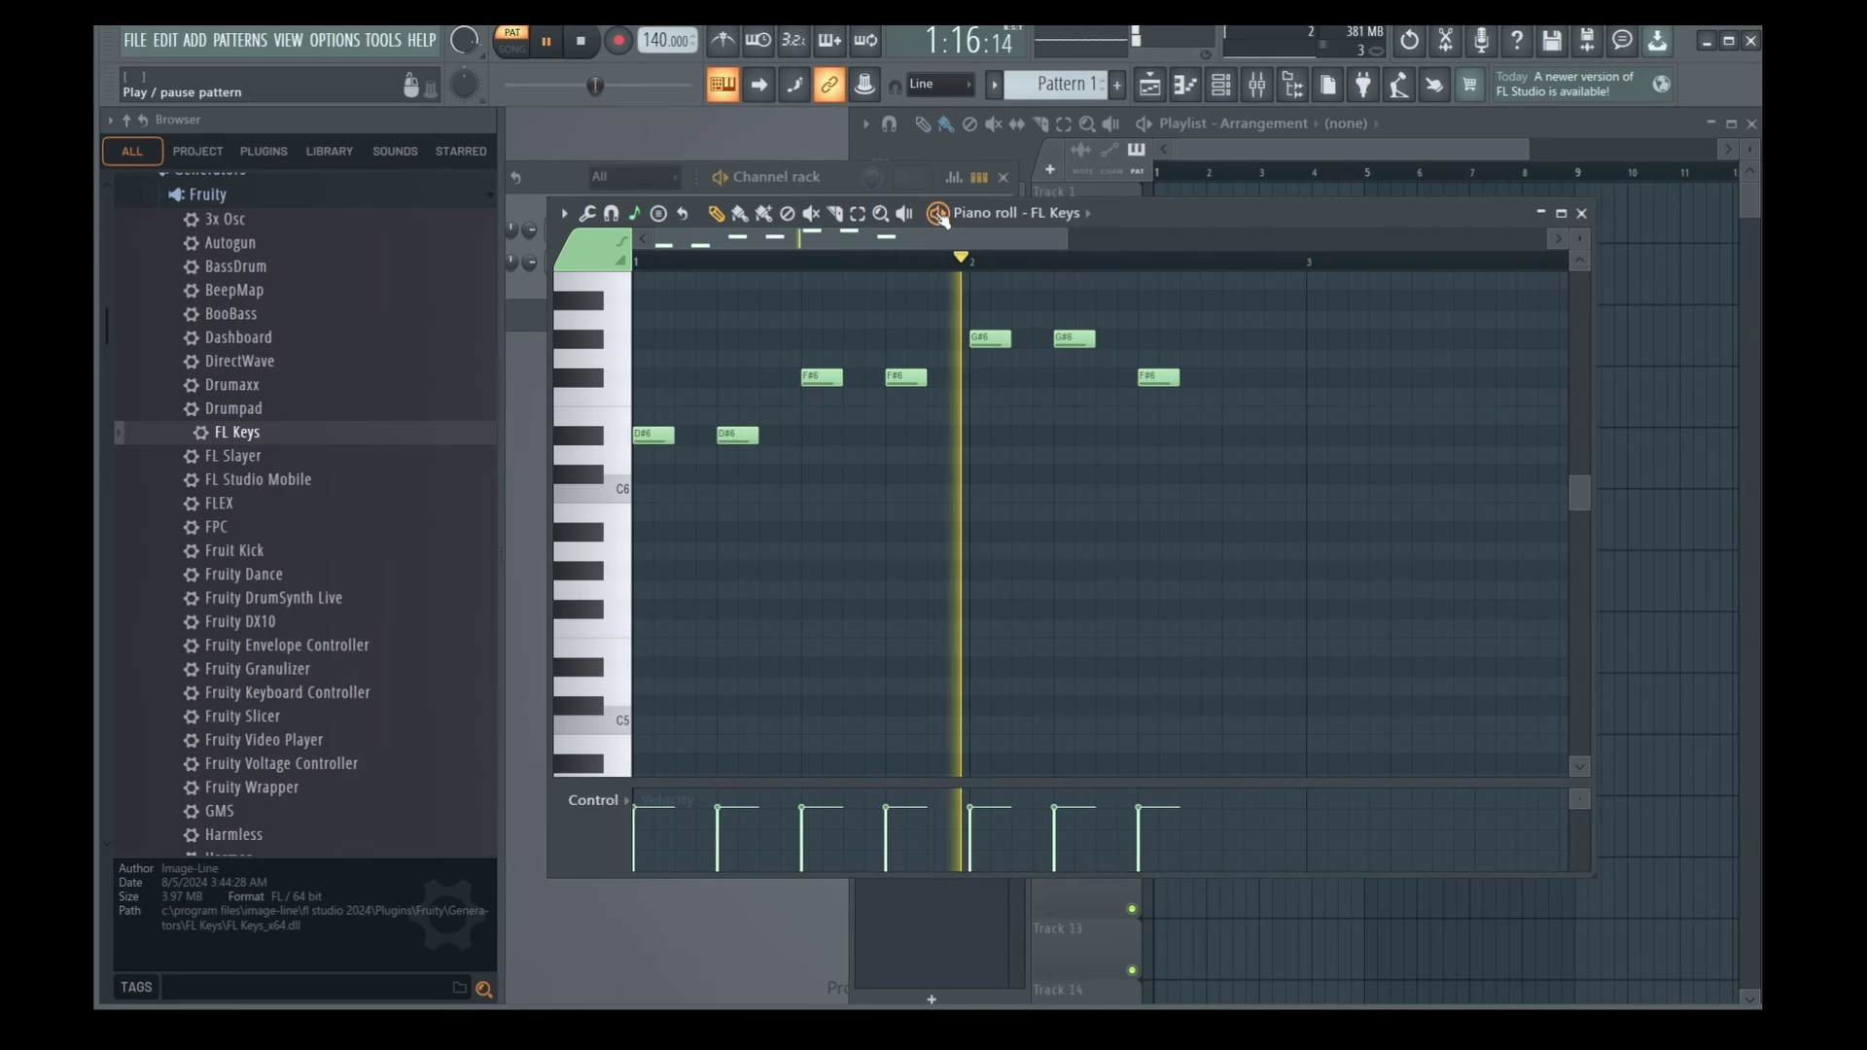
{"action": "key", "text": "space"}
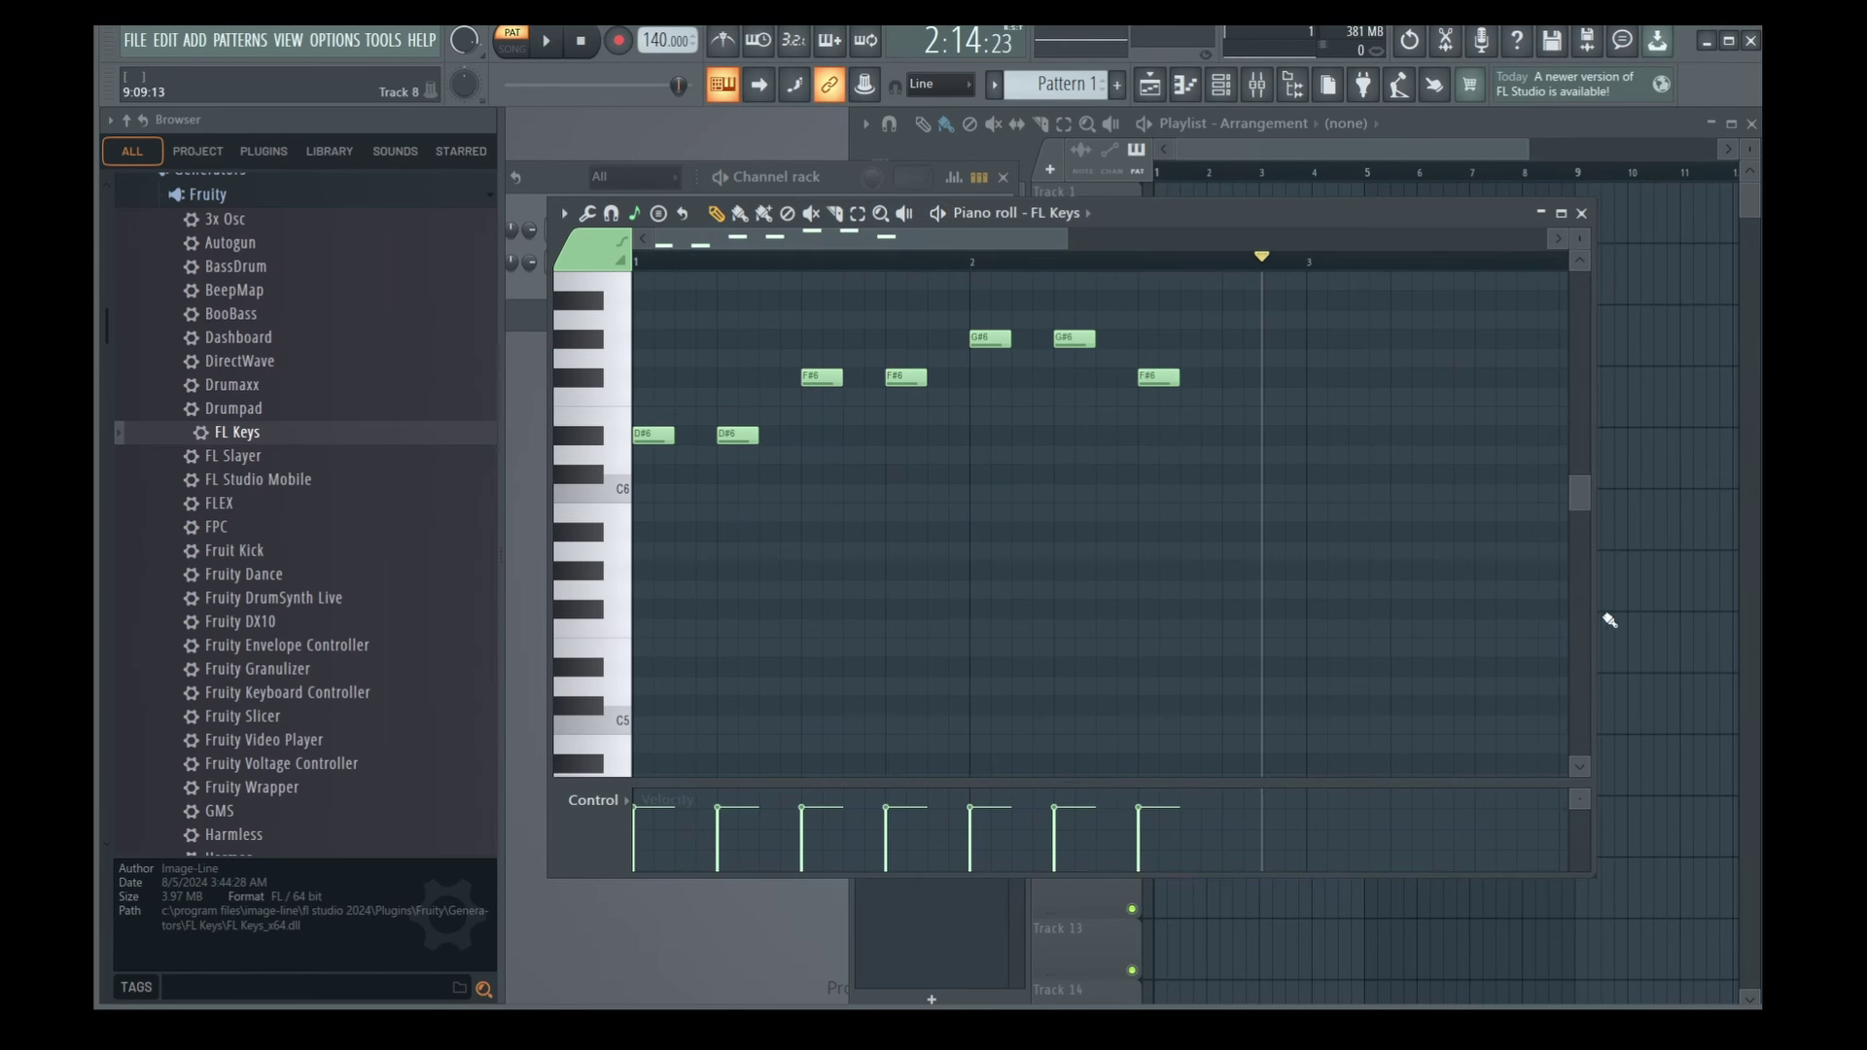
Add D#6 notes at steps 2:13 and 3:01, followed by C#6 notes at steps 3:03 and 3:07.
{"action": "left_click", "coordinate": [1530, 242]}
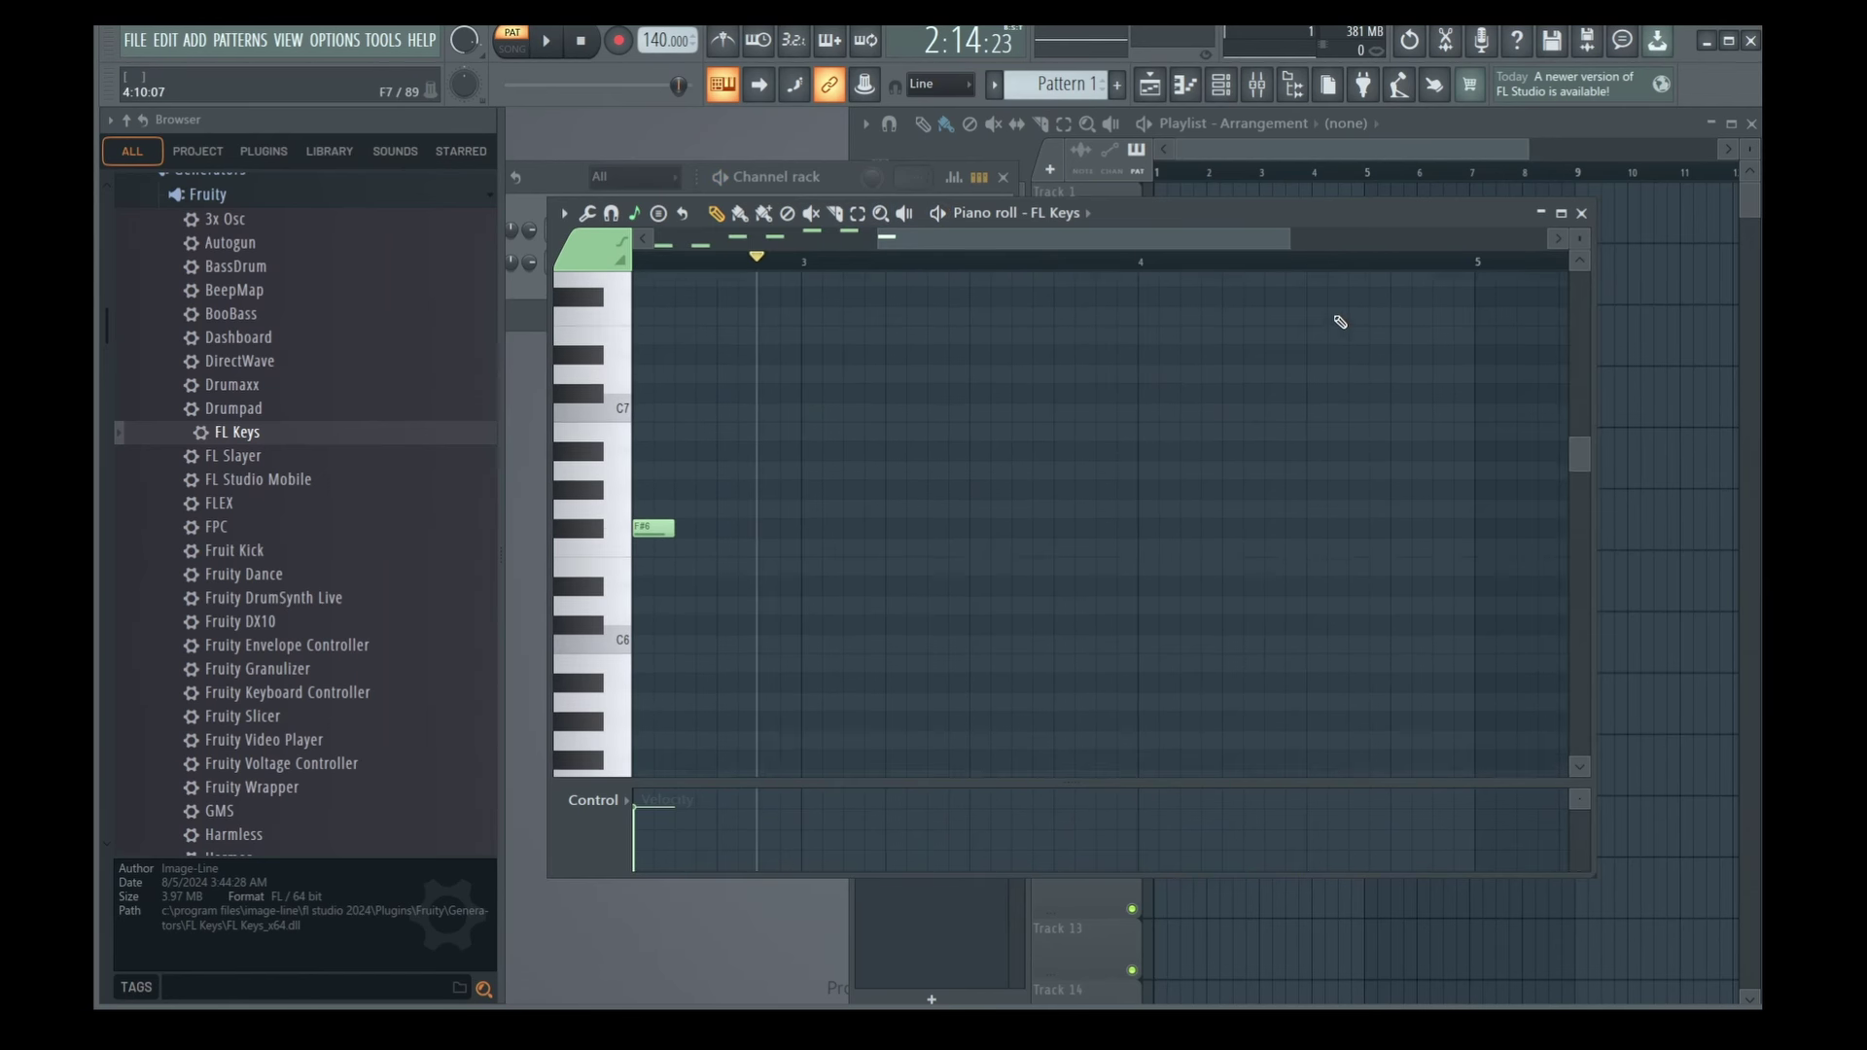
{"action": "scroll", "coordinate": [1342, 326], "scroll_direction": "up", "scroll_amount": 3}
{"action": "left_click_drag", "start_coordinate": [1213, 241], "coordinate": [1232, 240]}
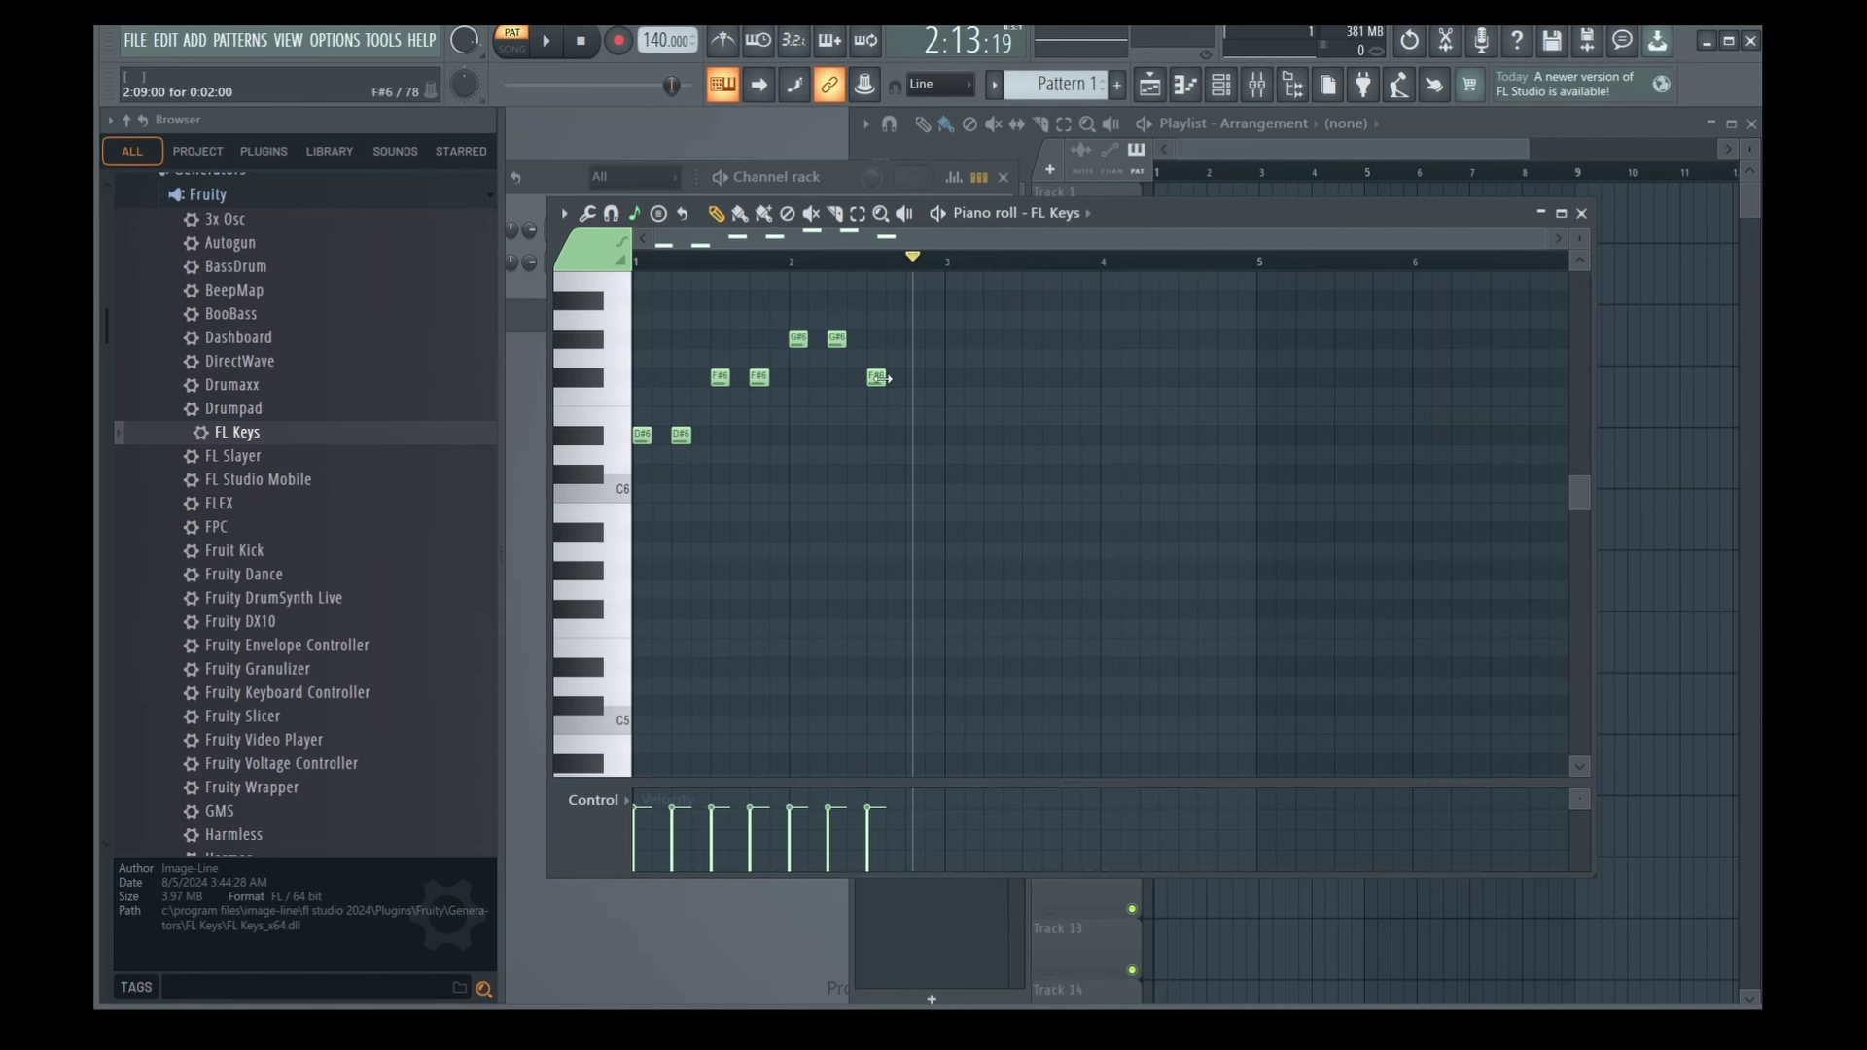
{"action": "left_click", "coordinate": [913, 431]}
{"action": "right_click", "coordinate": [913, 440]}
{"action": "left_click", "coordinate": [914, 437]}
{"action": "left_click", "coordinate": [955, 436]}
{"action": "left_click", "coordinate": [974, 474]}
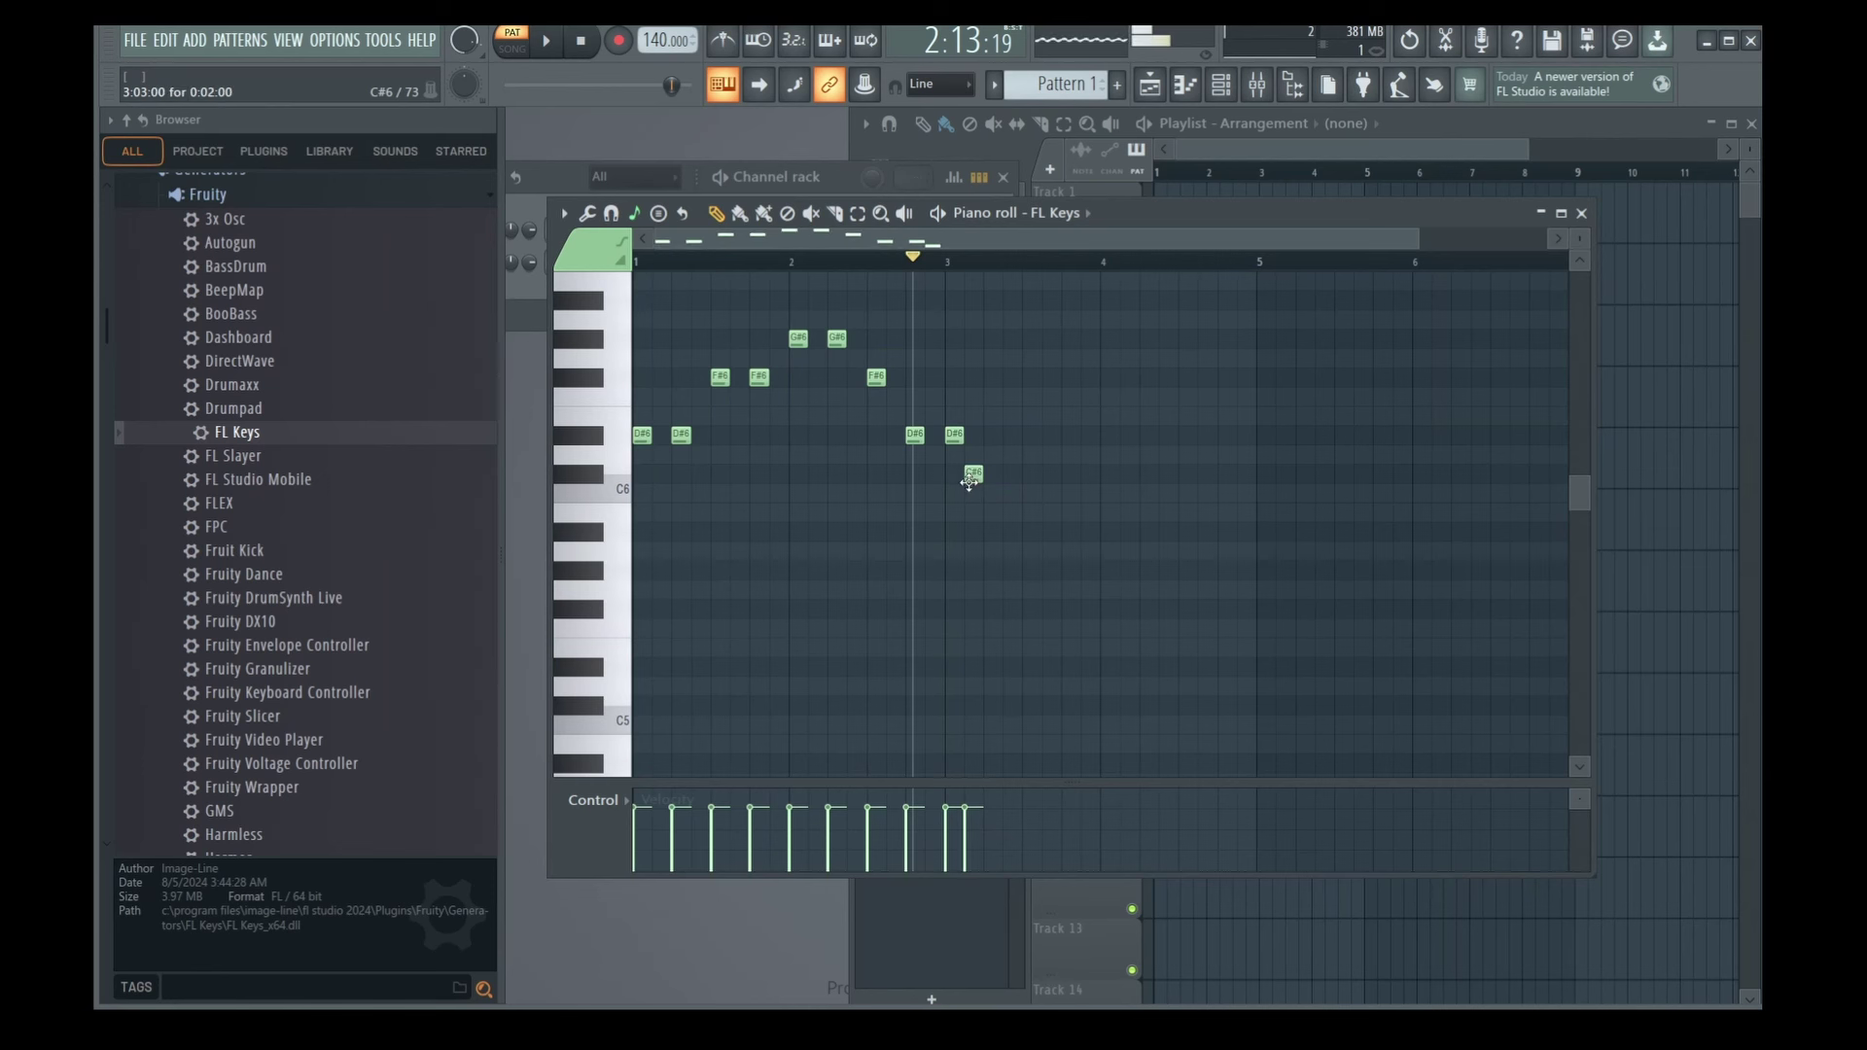
{"action": "left_click", "coordinate": [1013, 475]}
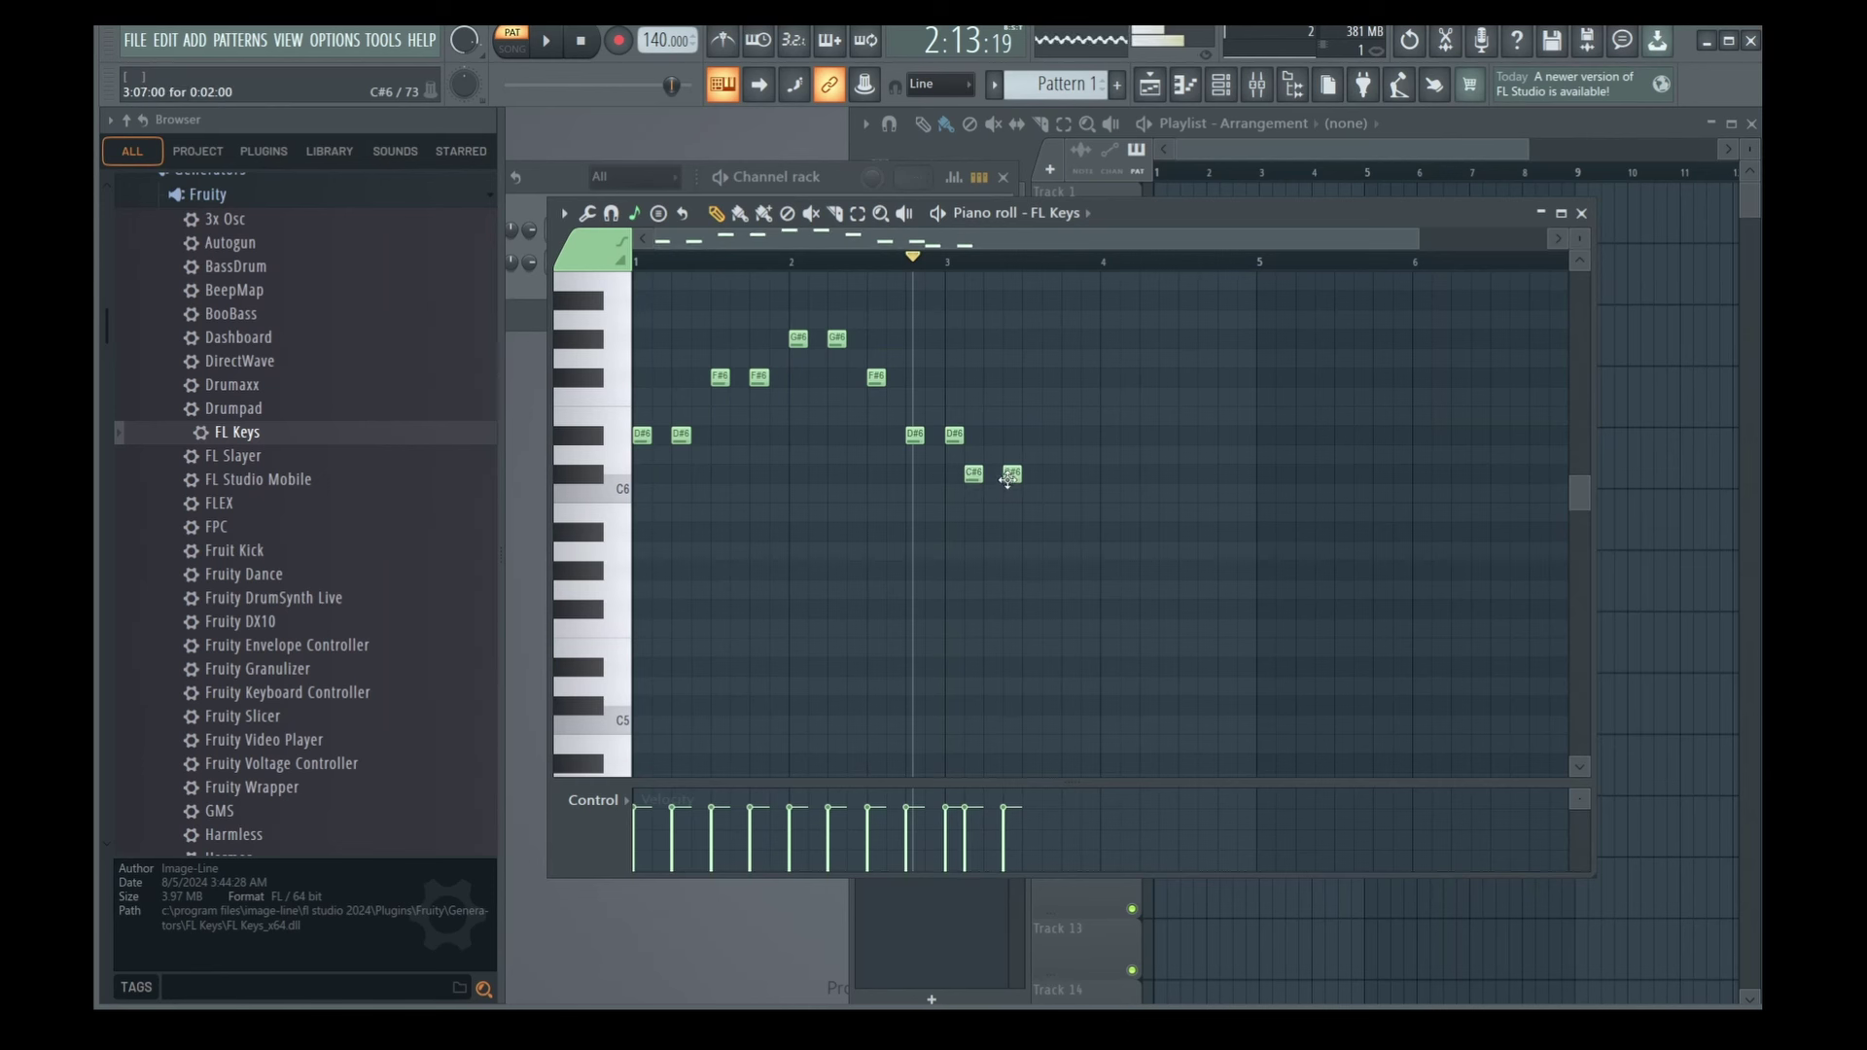
{"action": "left_click", "coordinate": [1032, 531]}
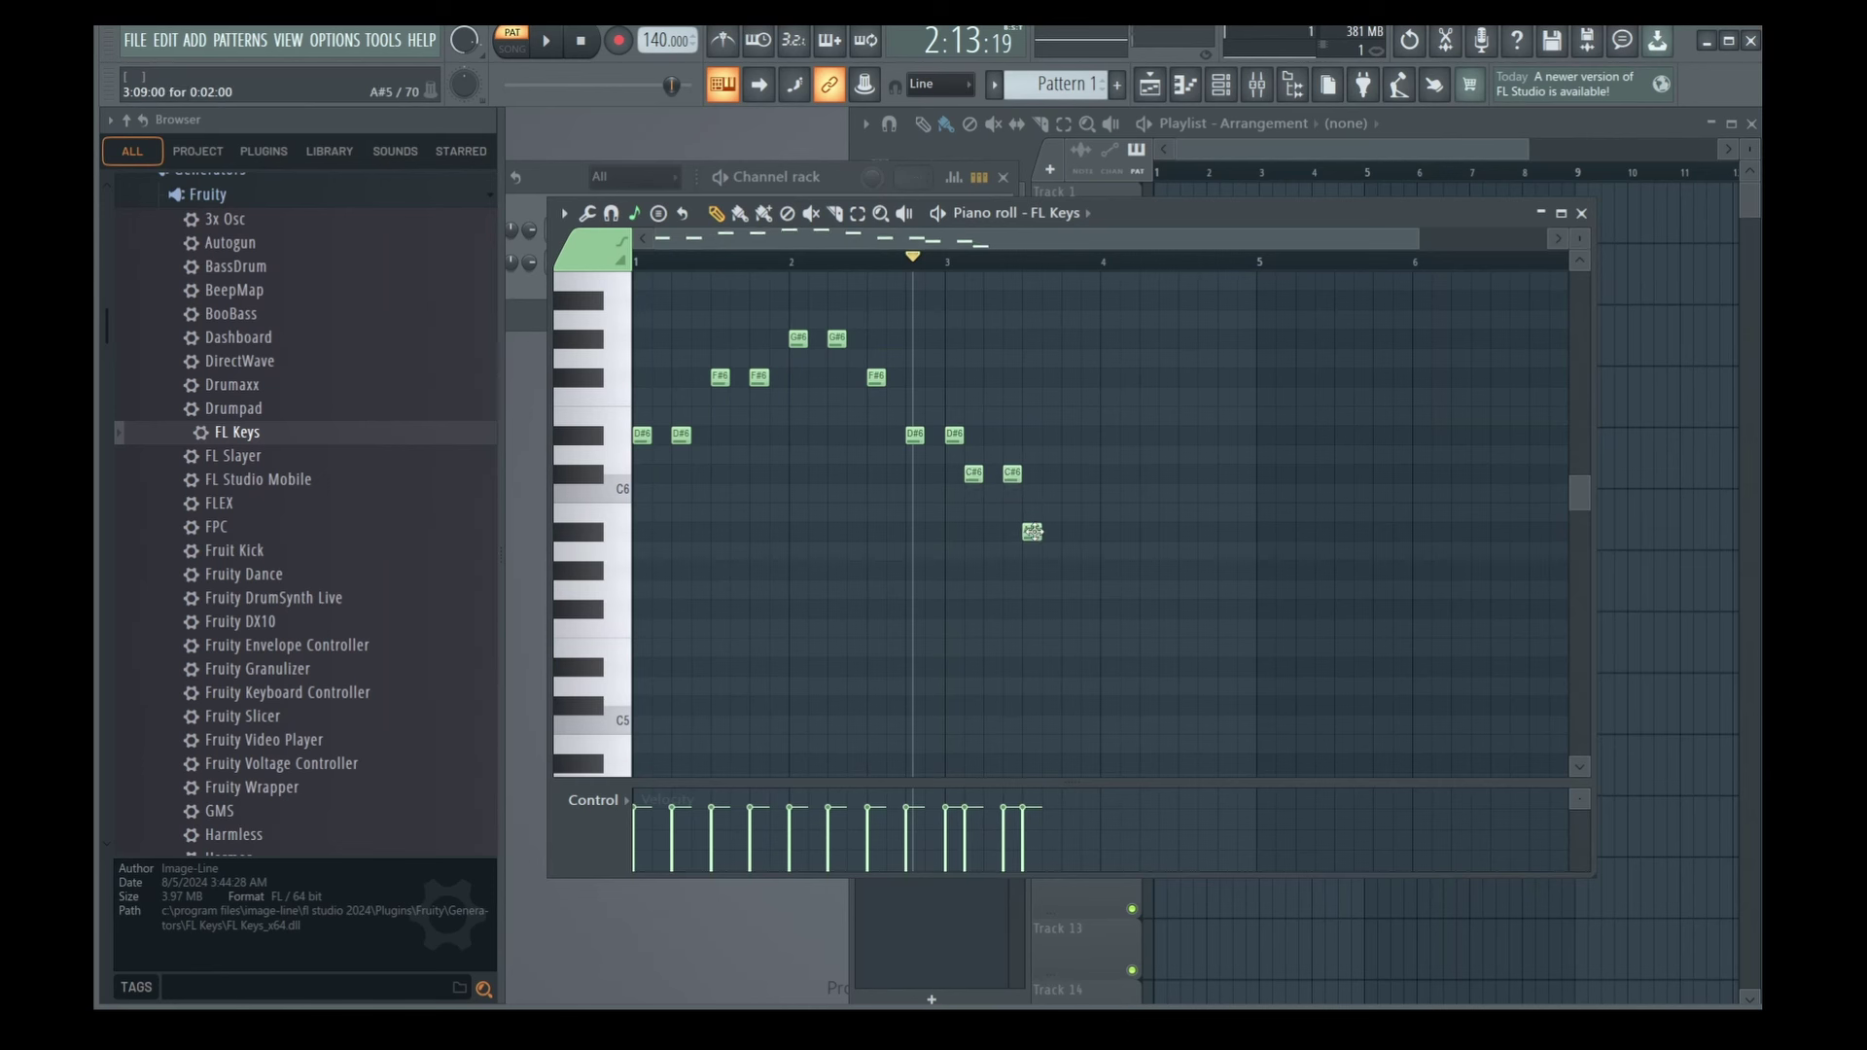
{"action": "right_click", "coordinate": [1031, 531]}
{"action": "left_click", "coordinate": [1031, 530]}
{"action": "right_click", "coordinate": [1031, 530]}
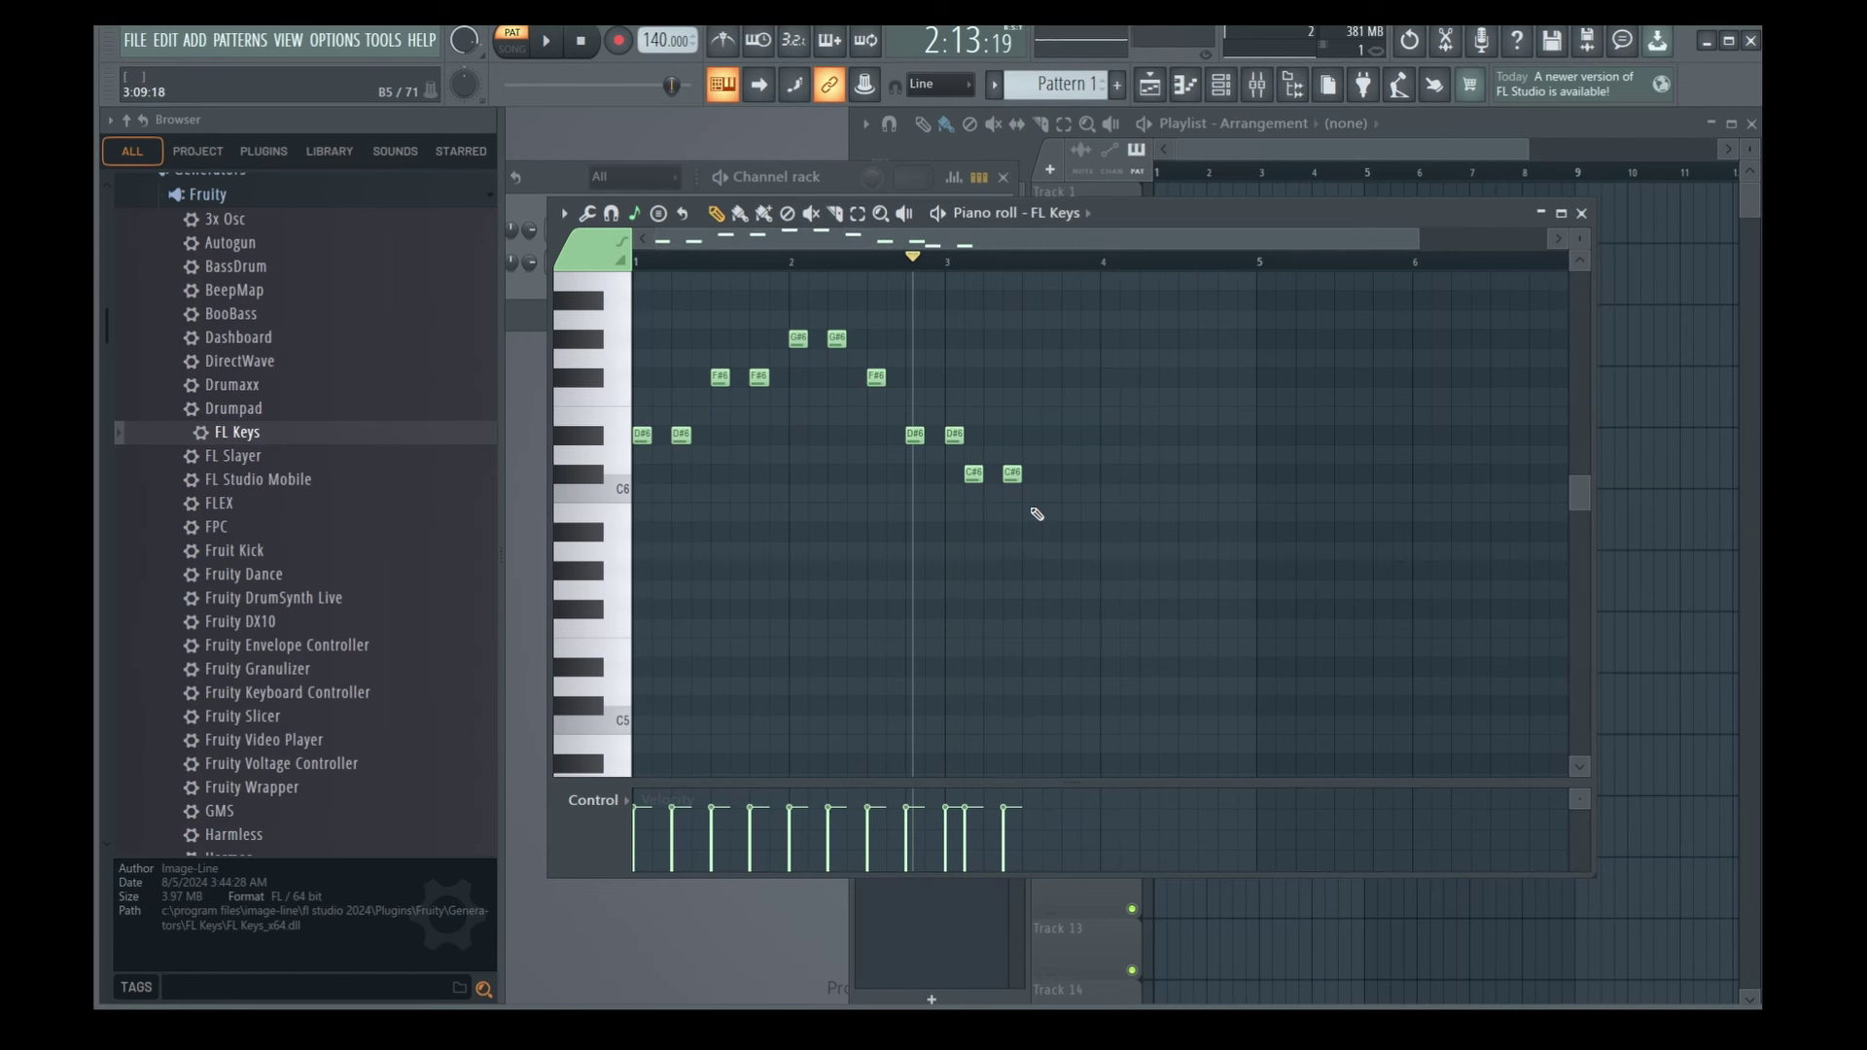
{"action": "left_click", "coordinate": [1032, 531]}
{"action": "right_click", "coordinate": [1032, 531]}
{"action": "left_click", "coordinate": [1031, 531]}
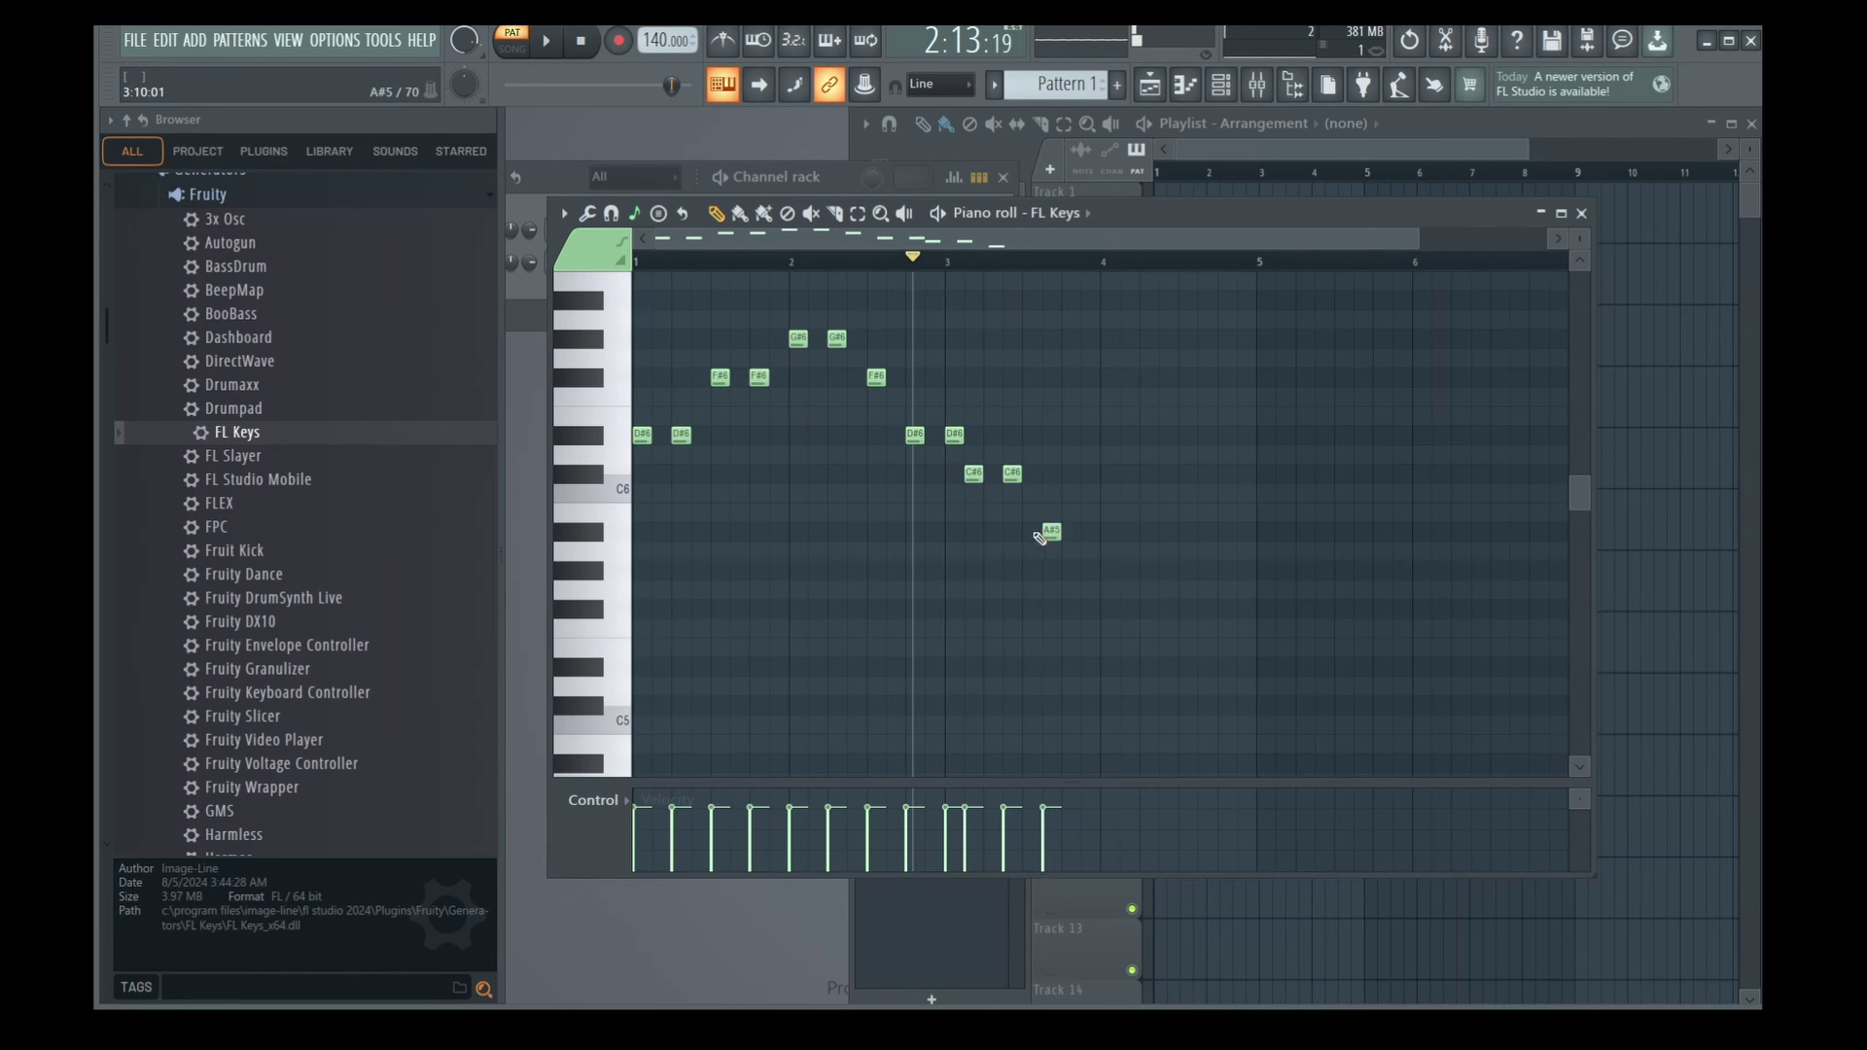
{"action": "mouse_move", "coordinate": [1031, 530]}
{"action": "left_mouse_down"}
{"action": "mouse_move", "coordinate": [1030, 477]}
{"action": "mouse_move", "coordinate": [1031, 528]}
{"action": "left_mouse_up"}
{"action": "right_click", "coordinate": [1032, 531]}
{"action": "right_click", "coordinate": [1051, 532]}
{"action": "left_click_drag", "start_coordinate": [644, 296], "coordinate": [504, 288]}
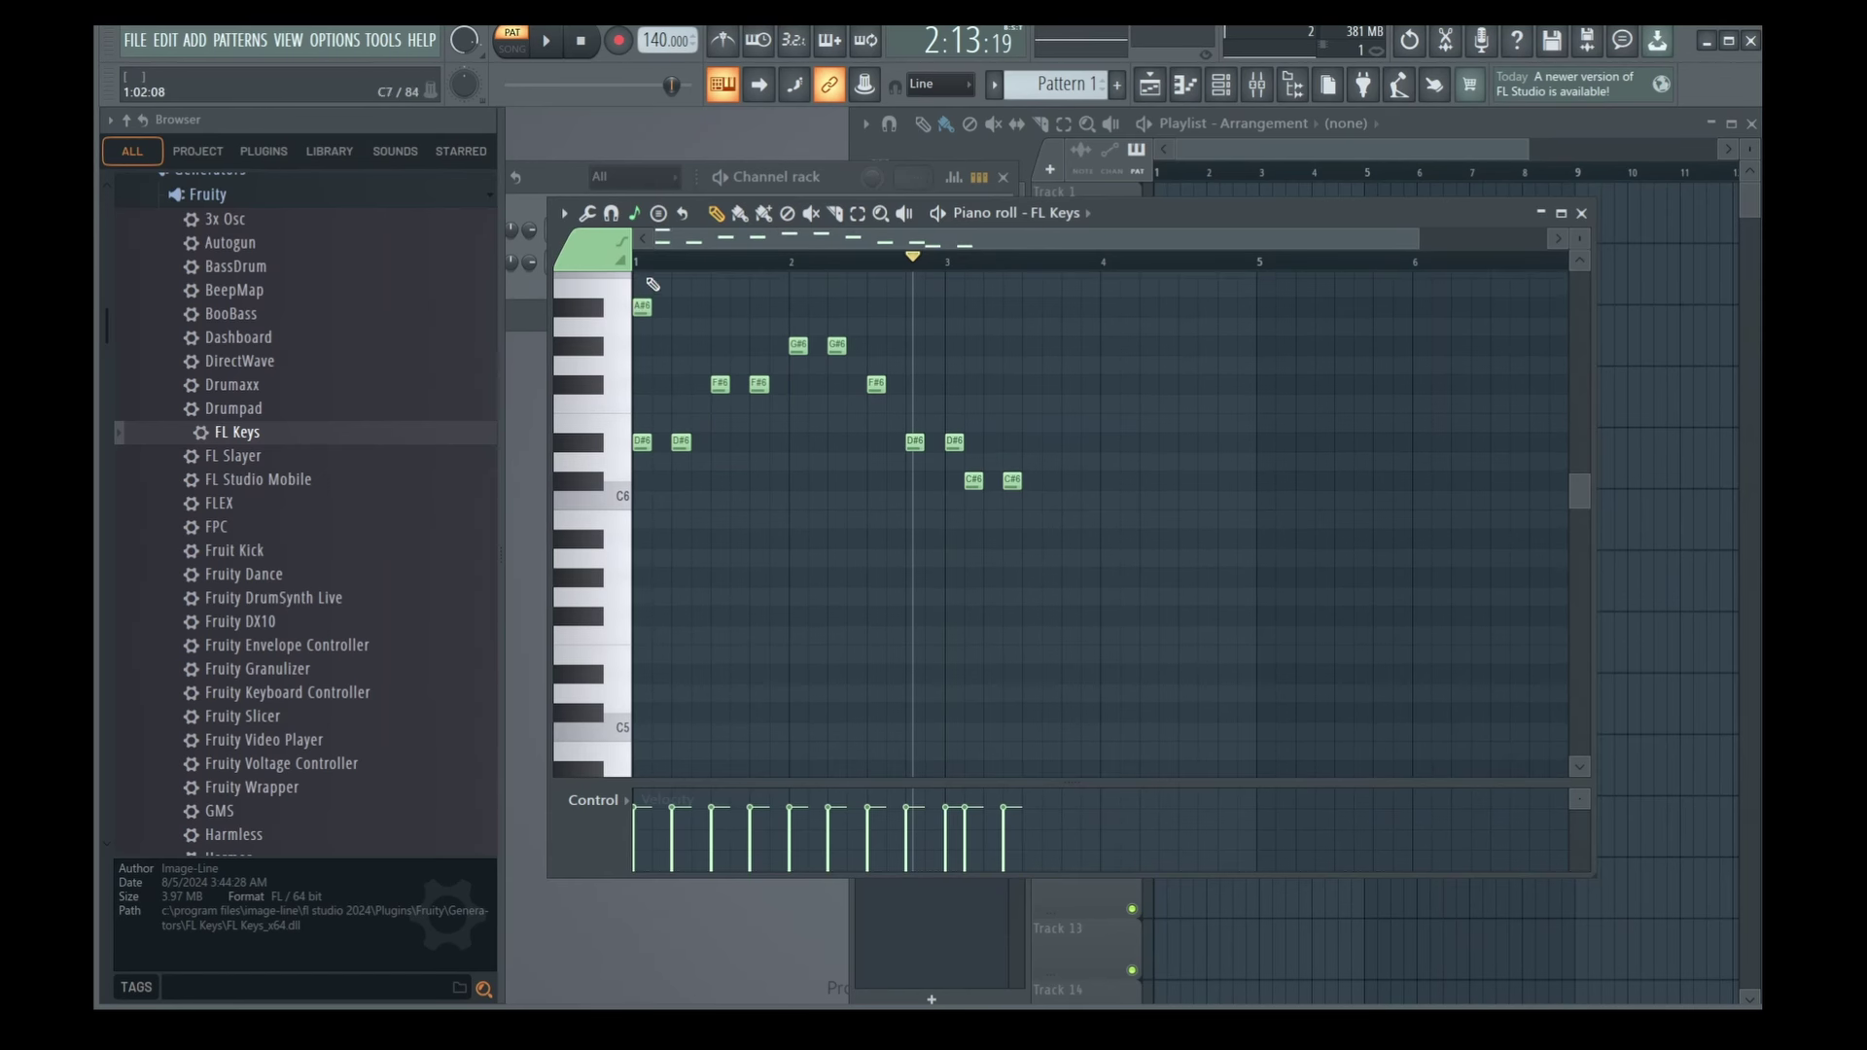
{"action": "right_click", "coordinate": [644, 307]}
Play the melody from the start, and replay it from bar 2 to check the new ending.
{"action": "left_click_drag", "start_coordinate": [910, 260], "coordinate": [619, 260]}
{"action": "key", "text": "space"}
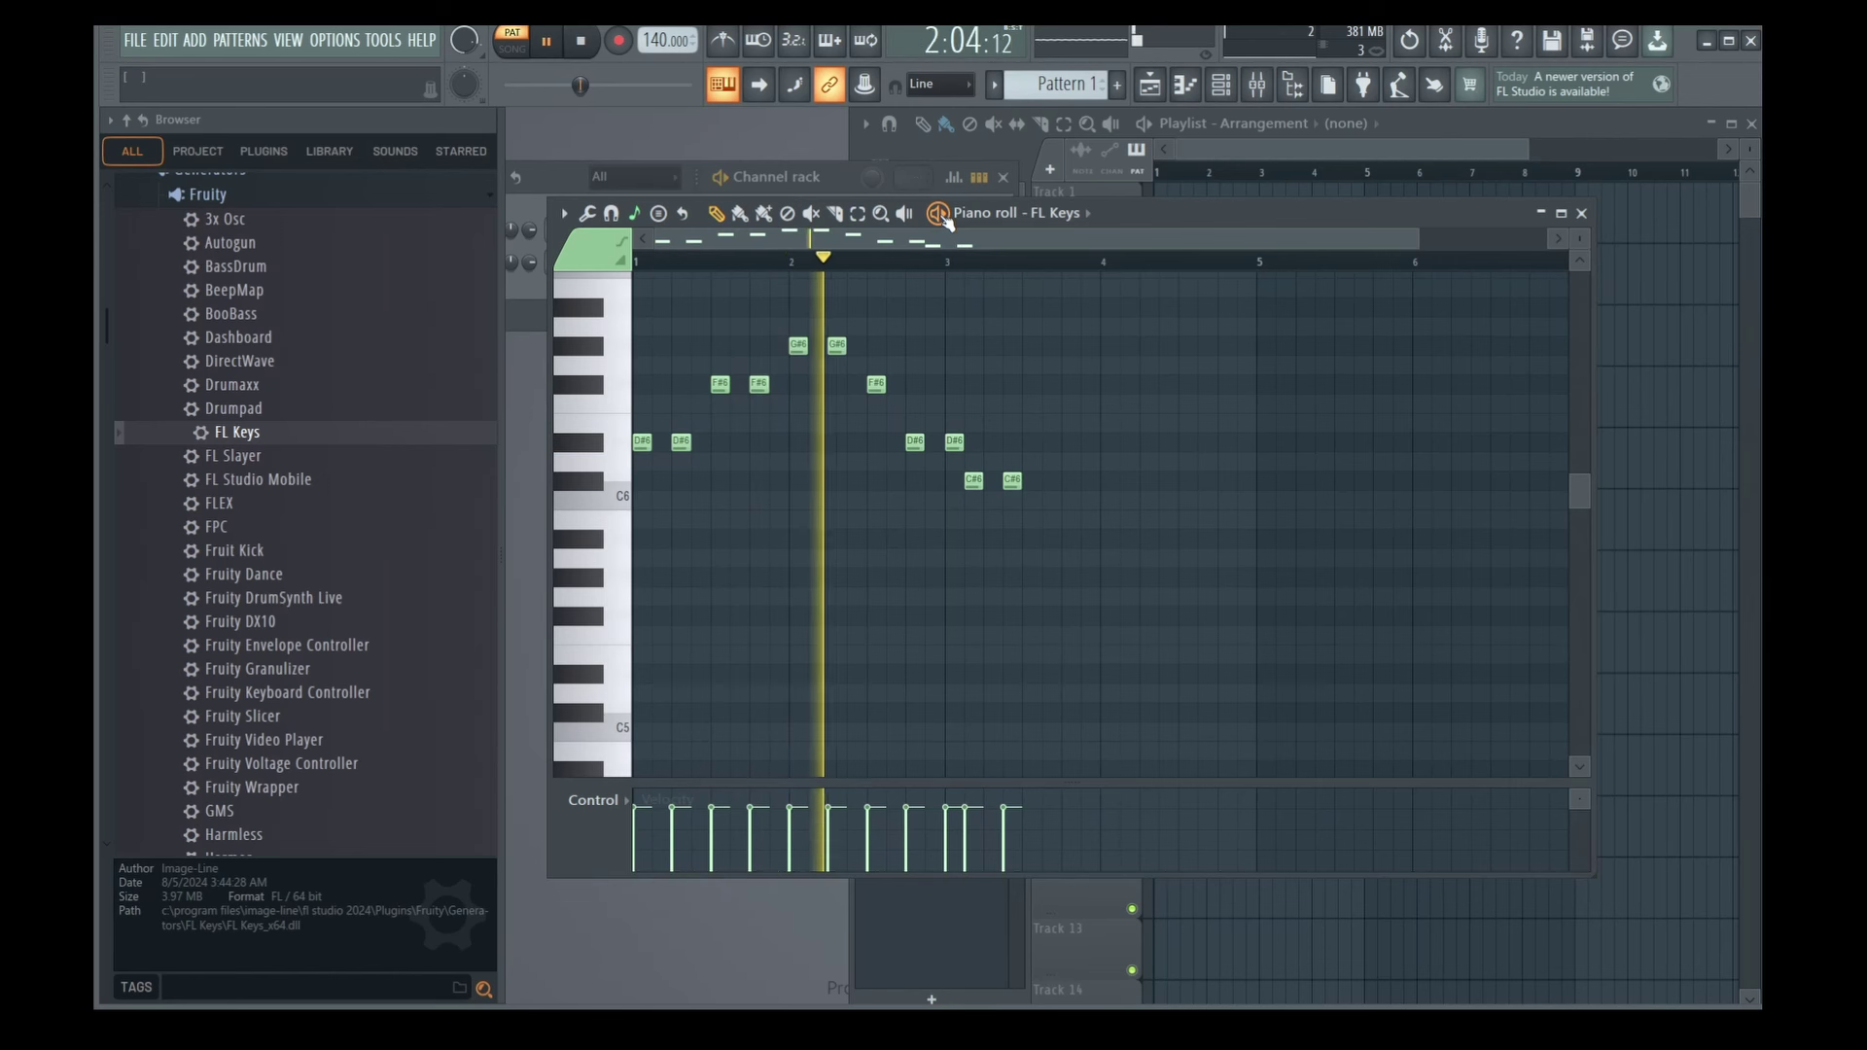
{"action": "key", "text": "ctrl+space"}
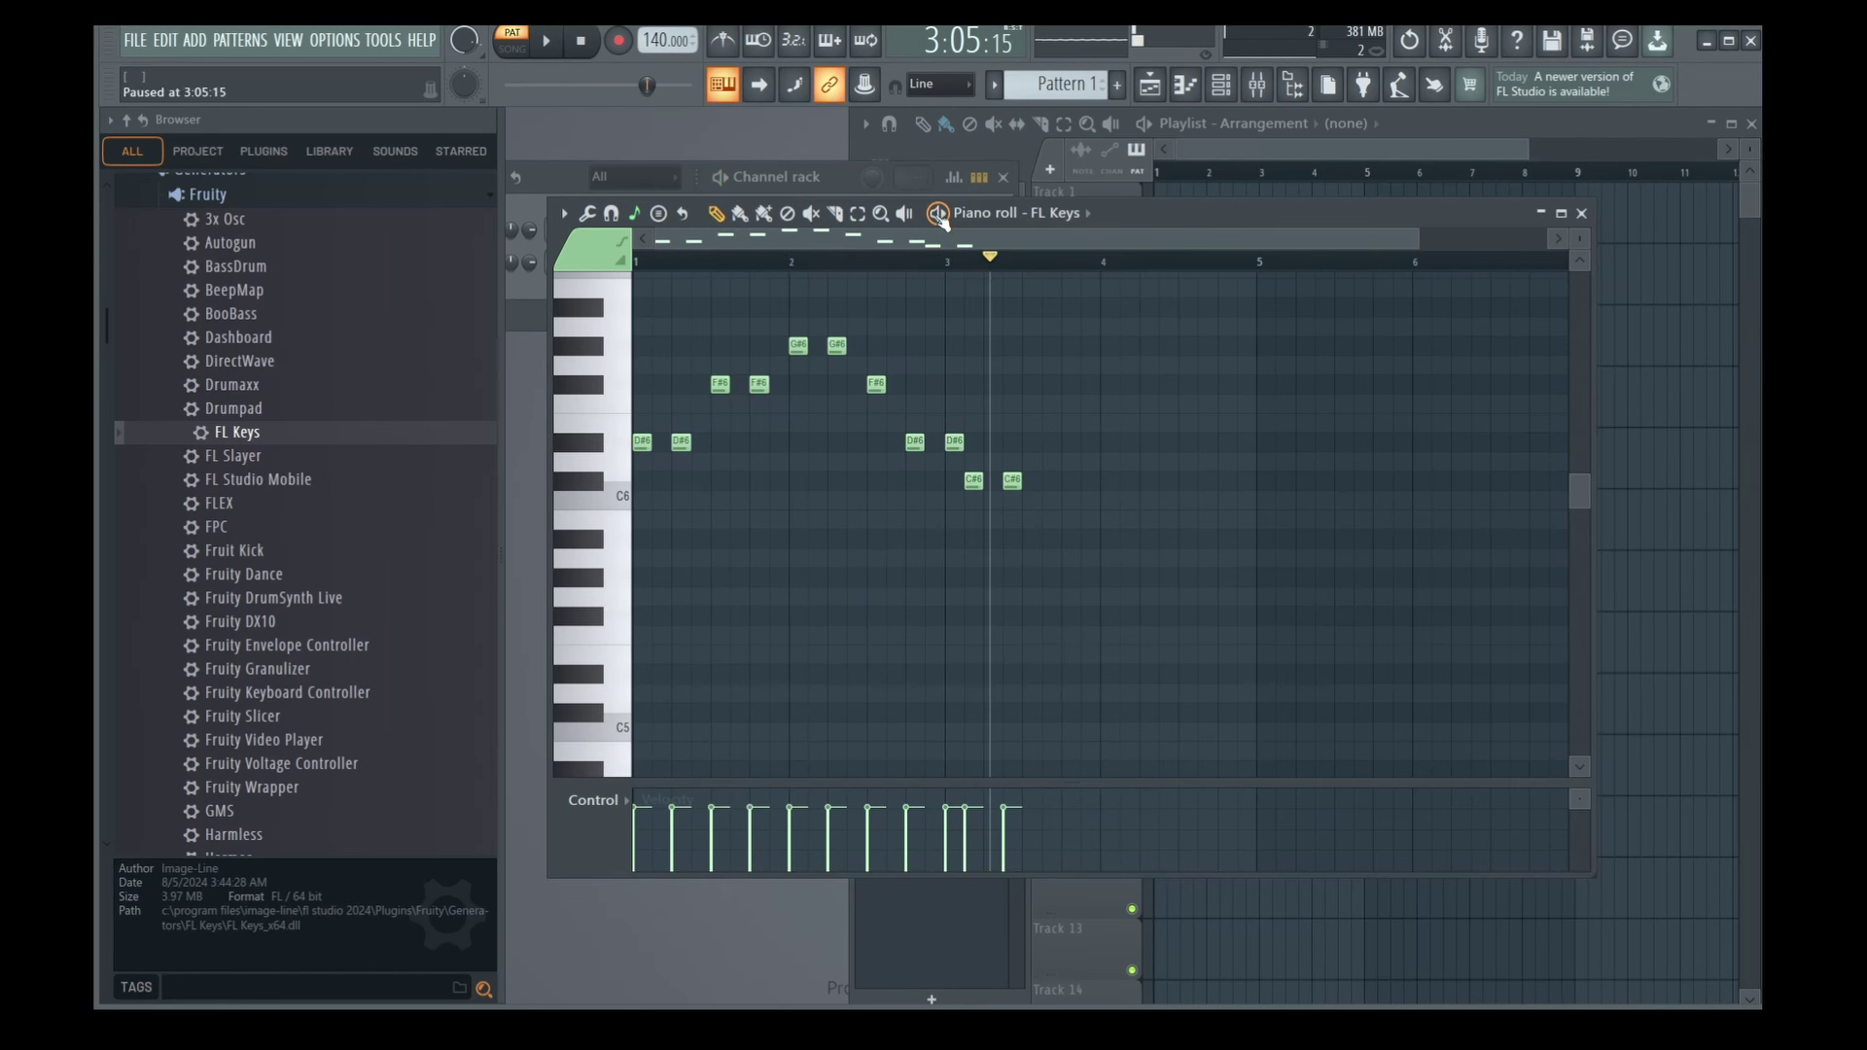
{"action": "left_click", "coordinate": [819, 243]}
{"action": "key", "text": "space"}
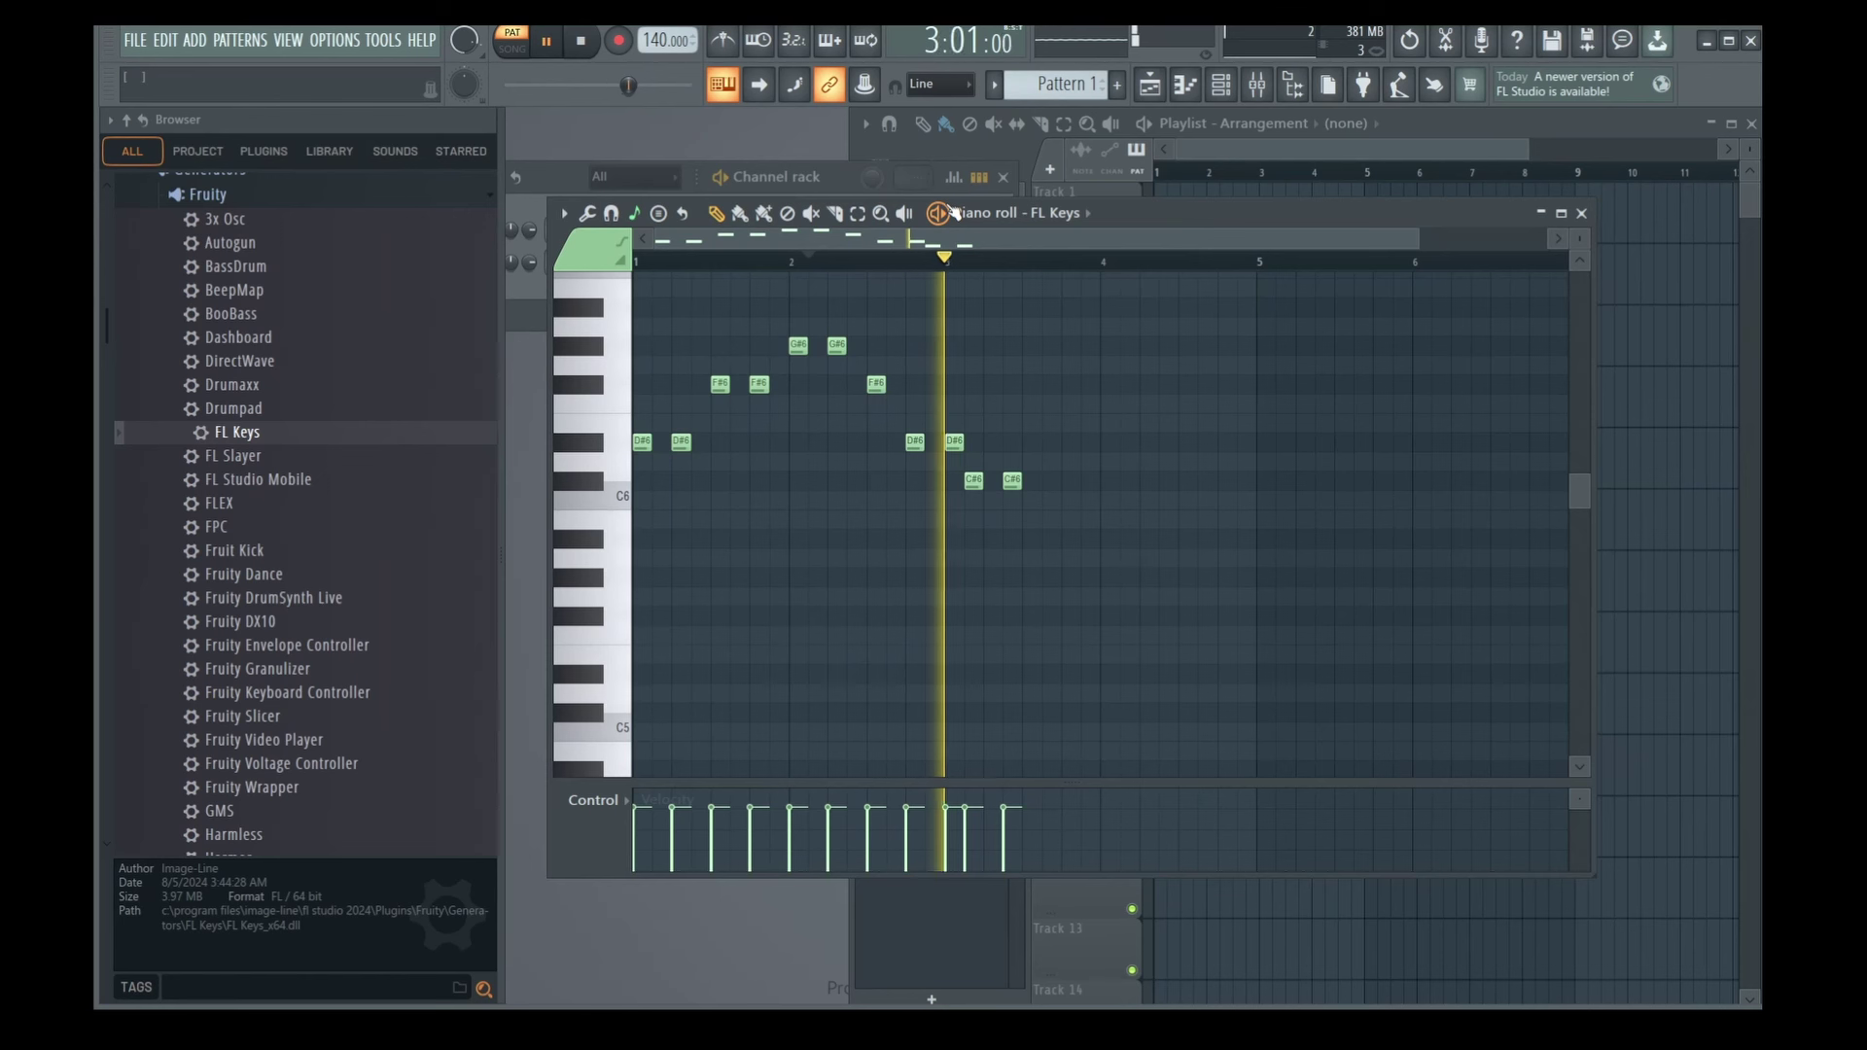
{"action": "key", "text": "space"}
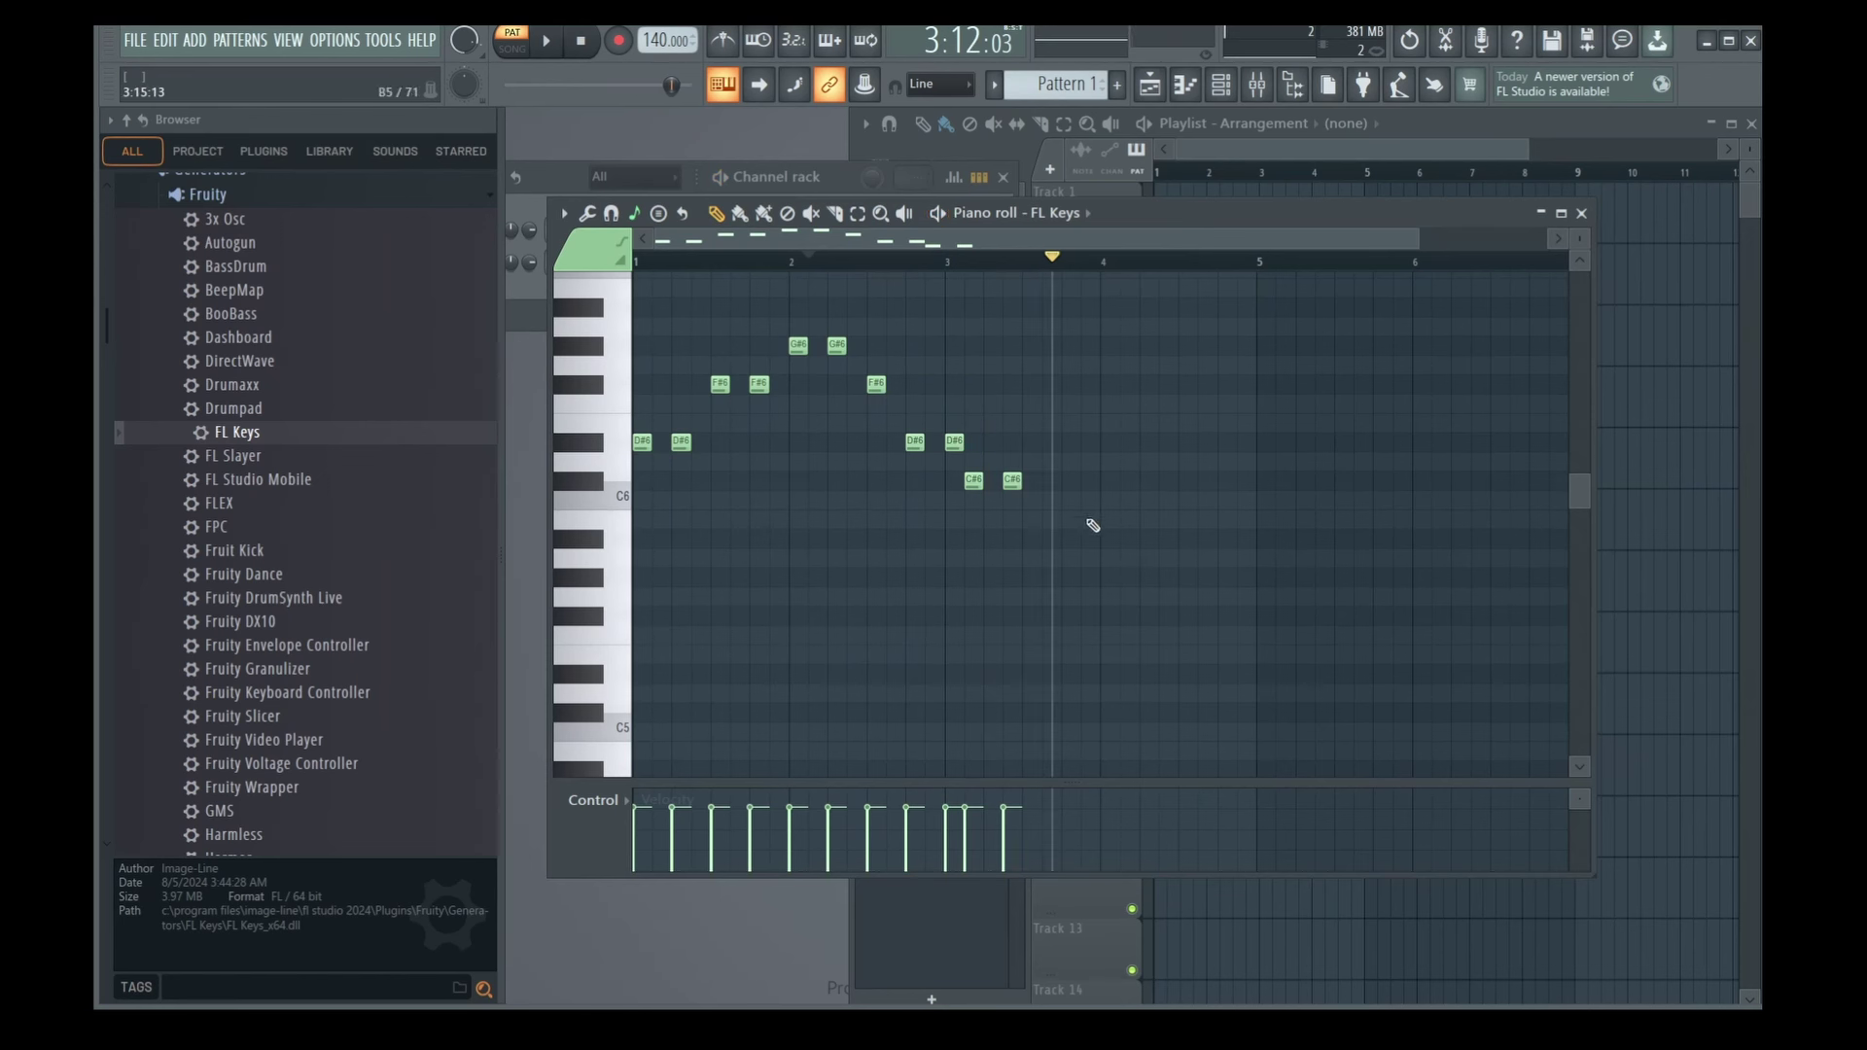
Add D#6 notes at steps 3:13 and 4:01 and C#6 notes at 4:03 and 4:07, and play the melody.
{"action": "left_click_drag", "start_coordinate": [1054, 261], "coordinate": [1063, 260]}
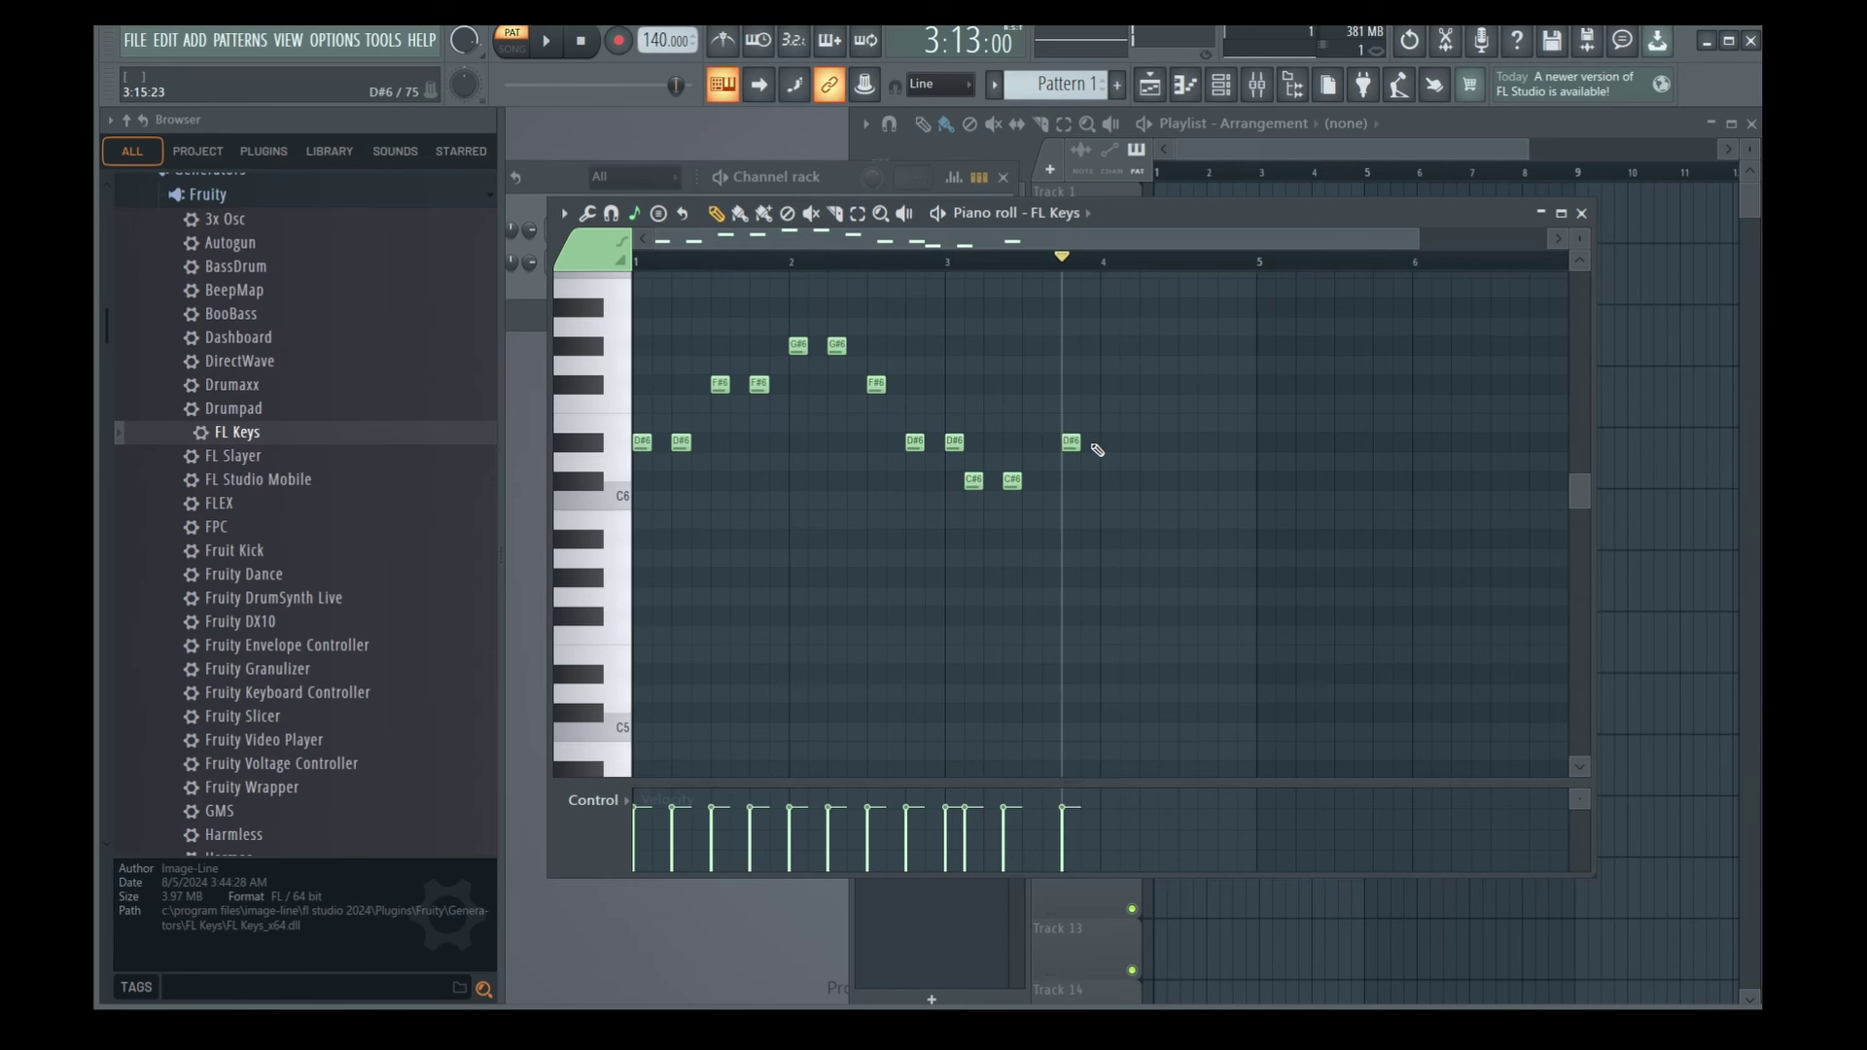
{"action": "left_click", "coordinate": [1106, 444]}
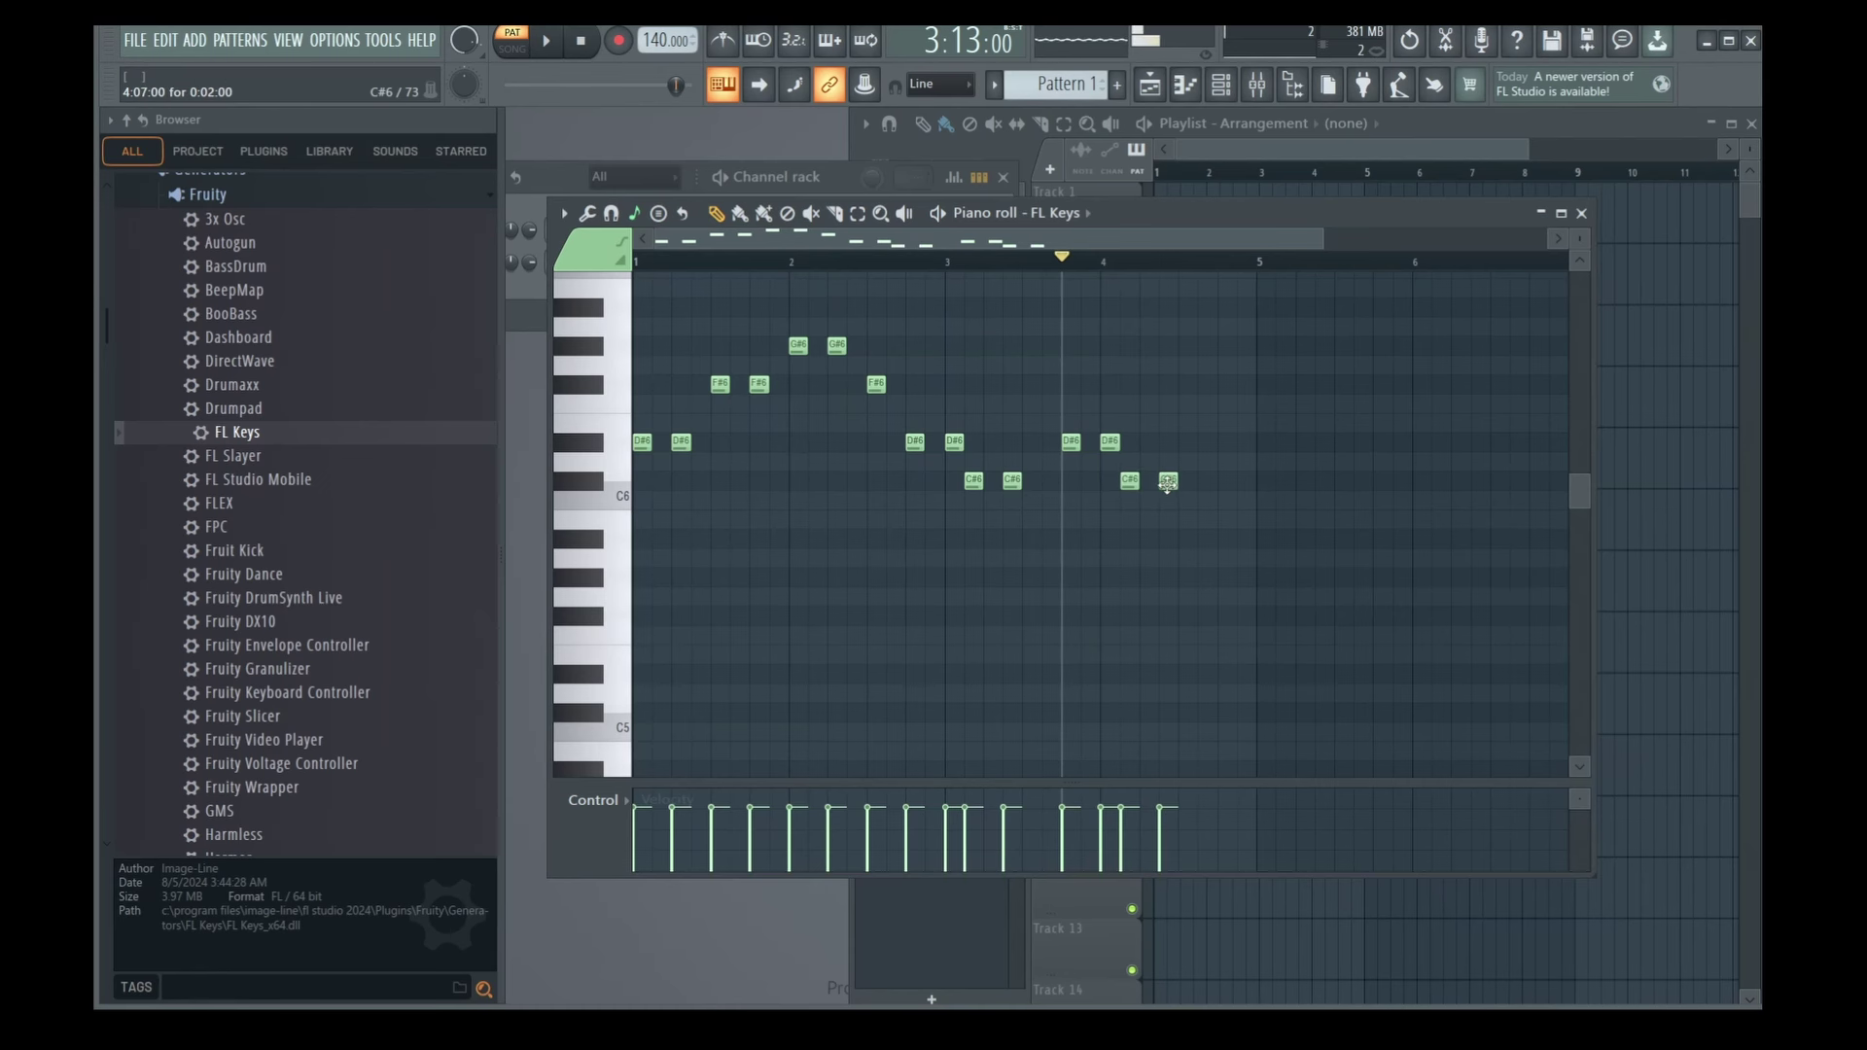
{"action": "key", "text": "space"}
{"action": "key", "text": "space"}
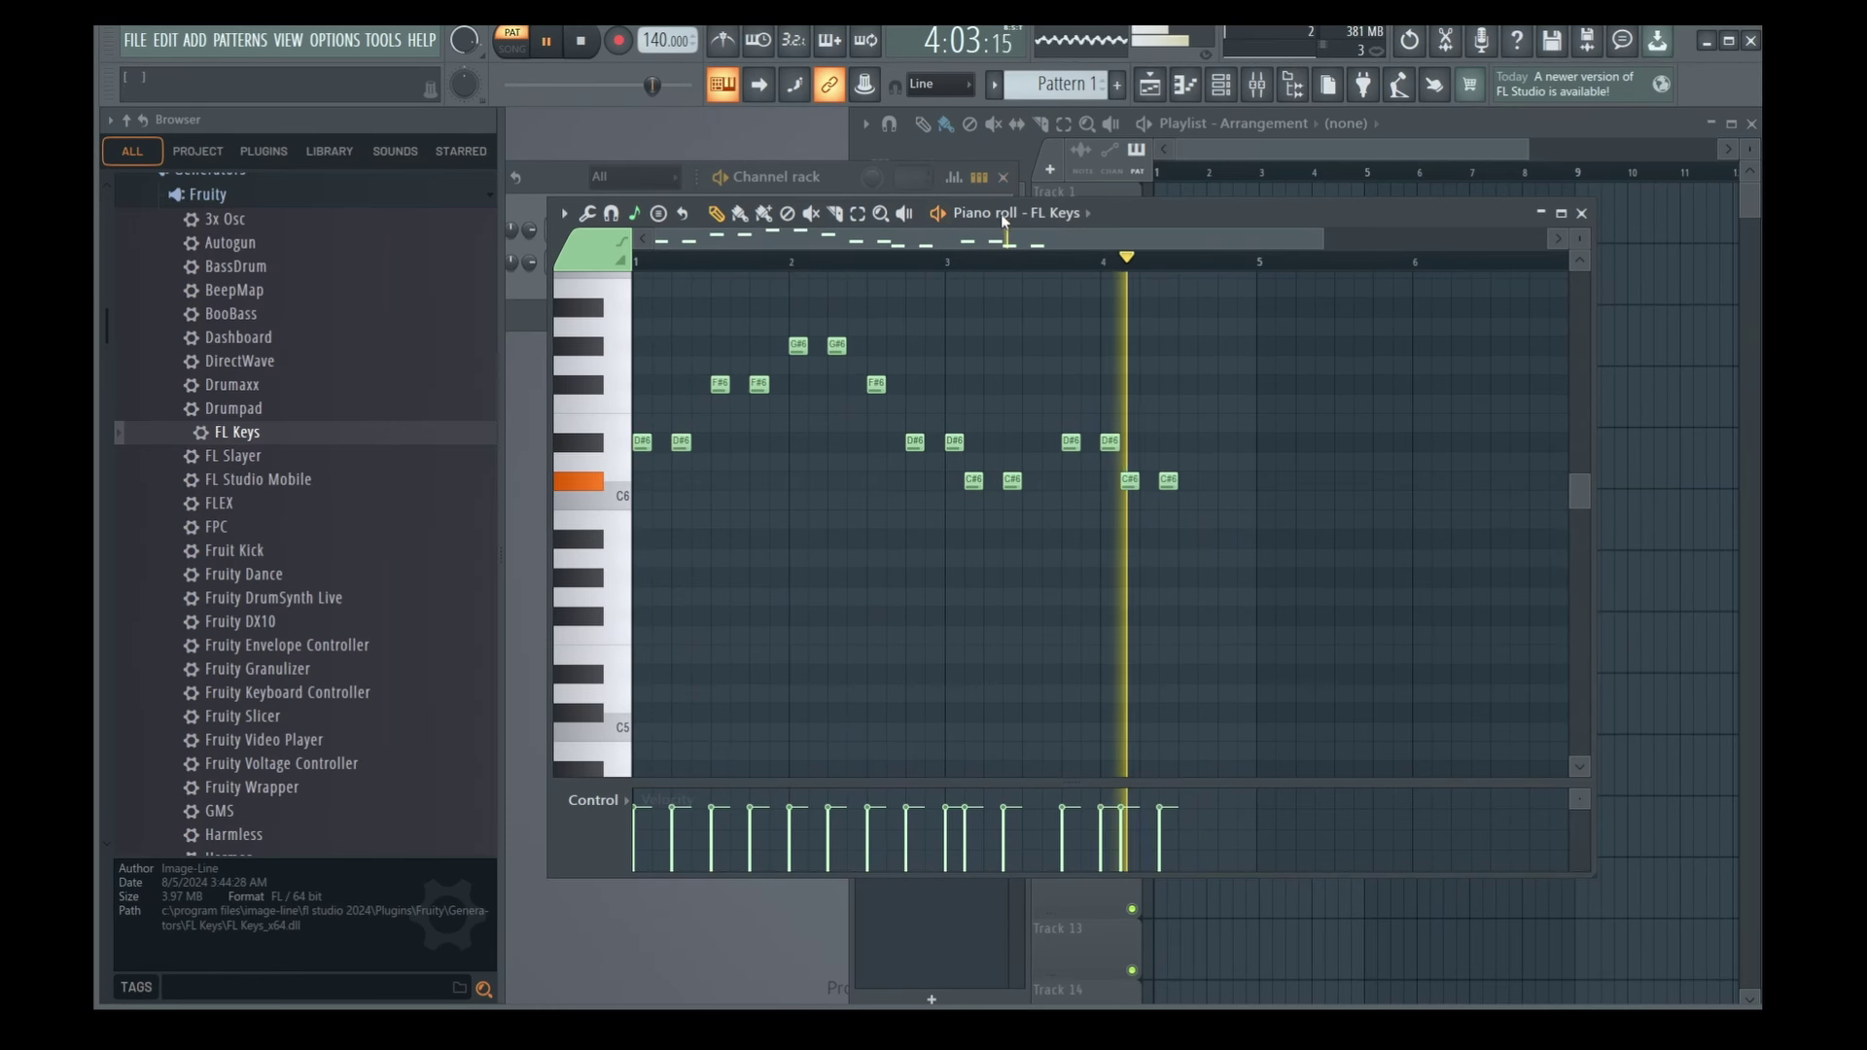
{"action": "key", "text": "space"}
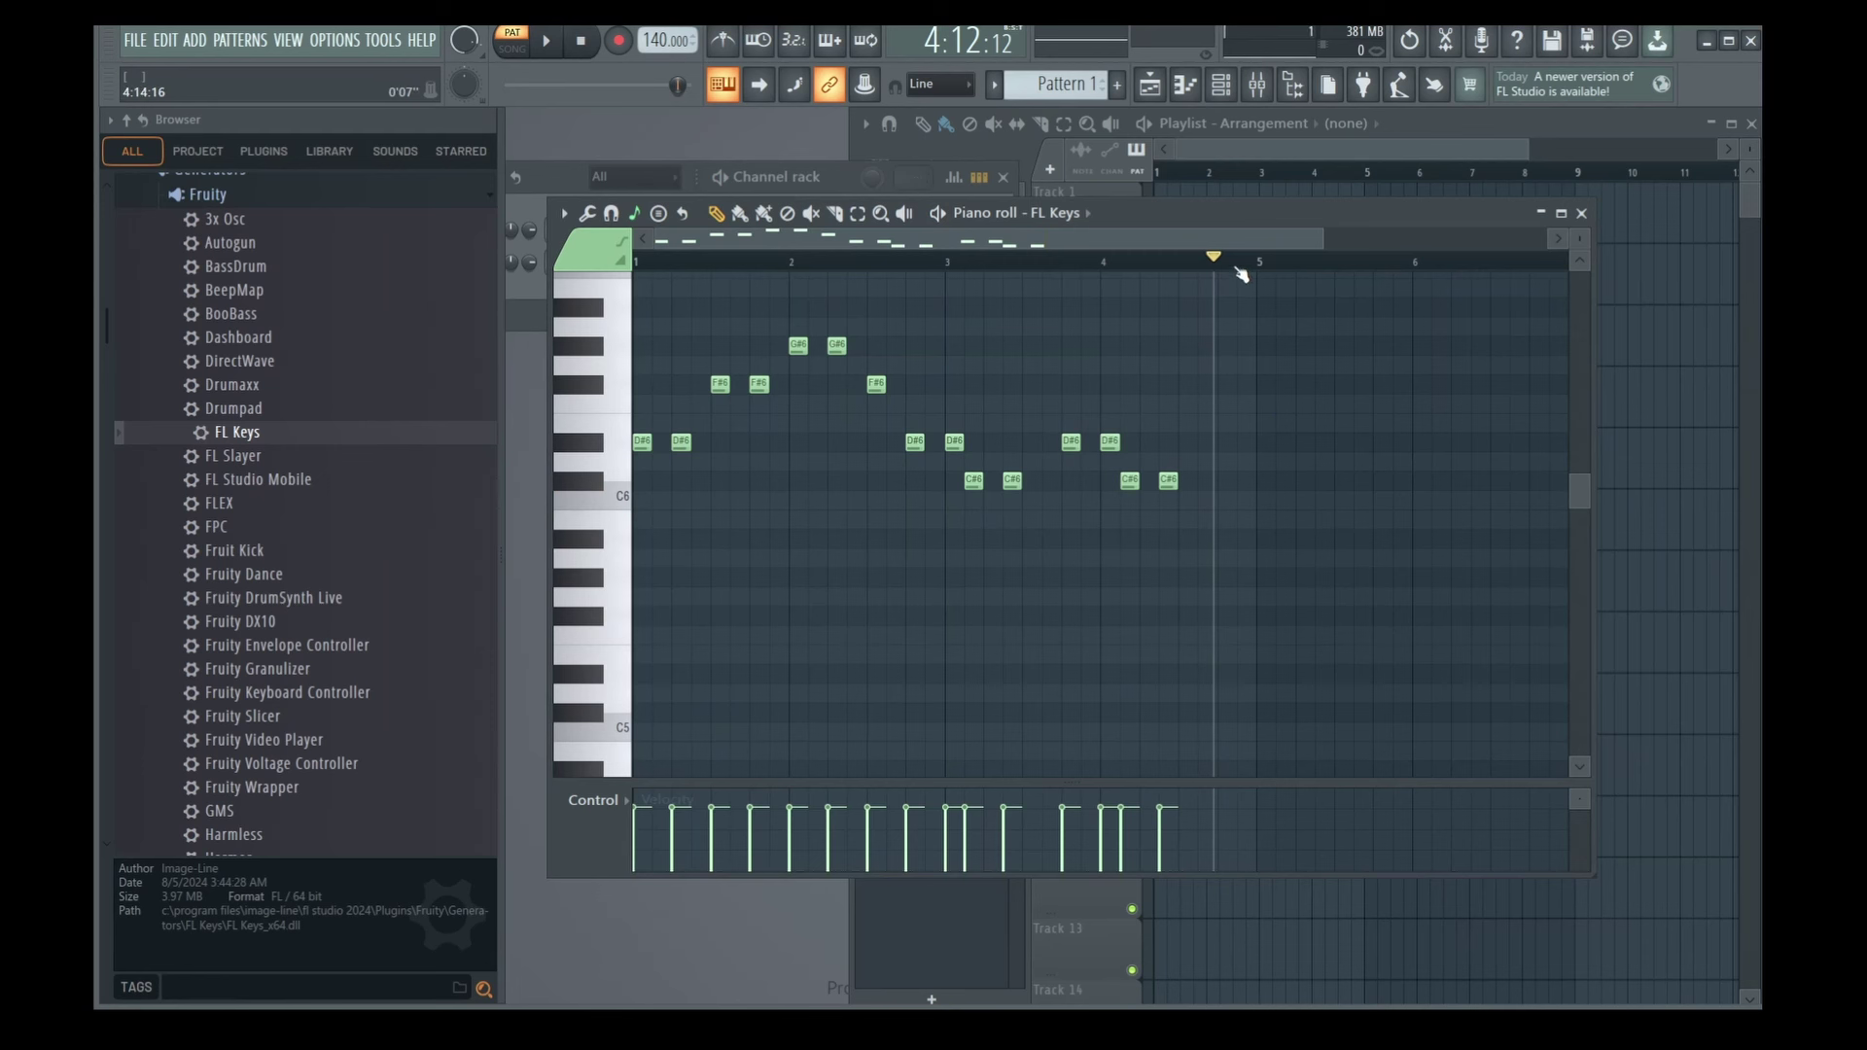
Lengthen the last C#6 note in both bar 3 and bar 4 to six steps while playing the melody.
{"action": "left_click_drag", "start_coordinate": [1236, 269], "coordinate": [1256, 279]}
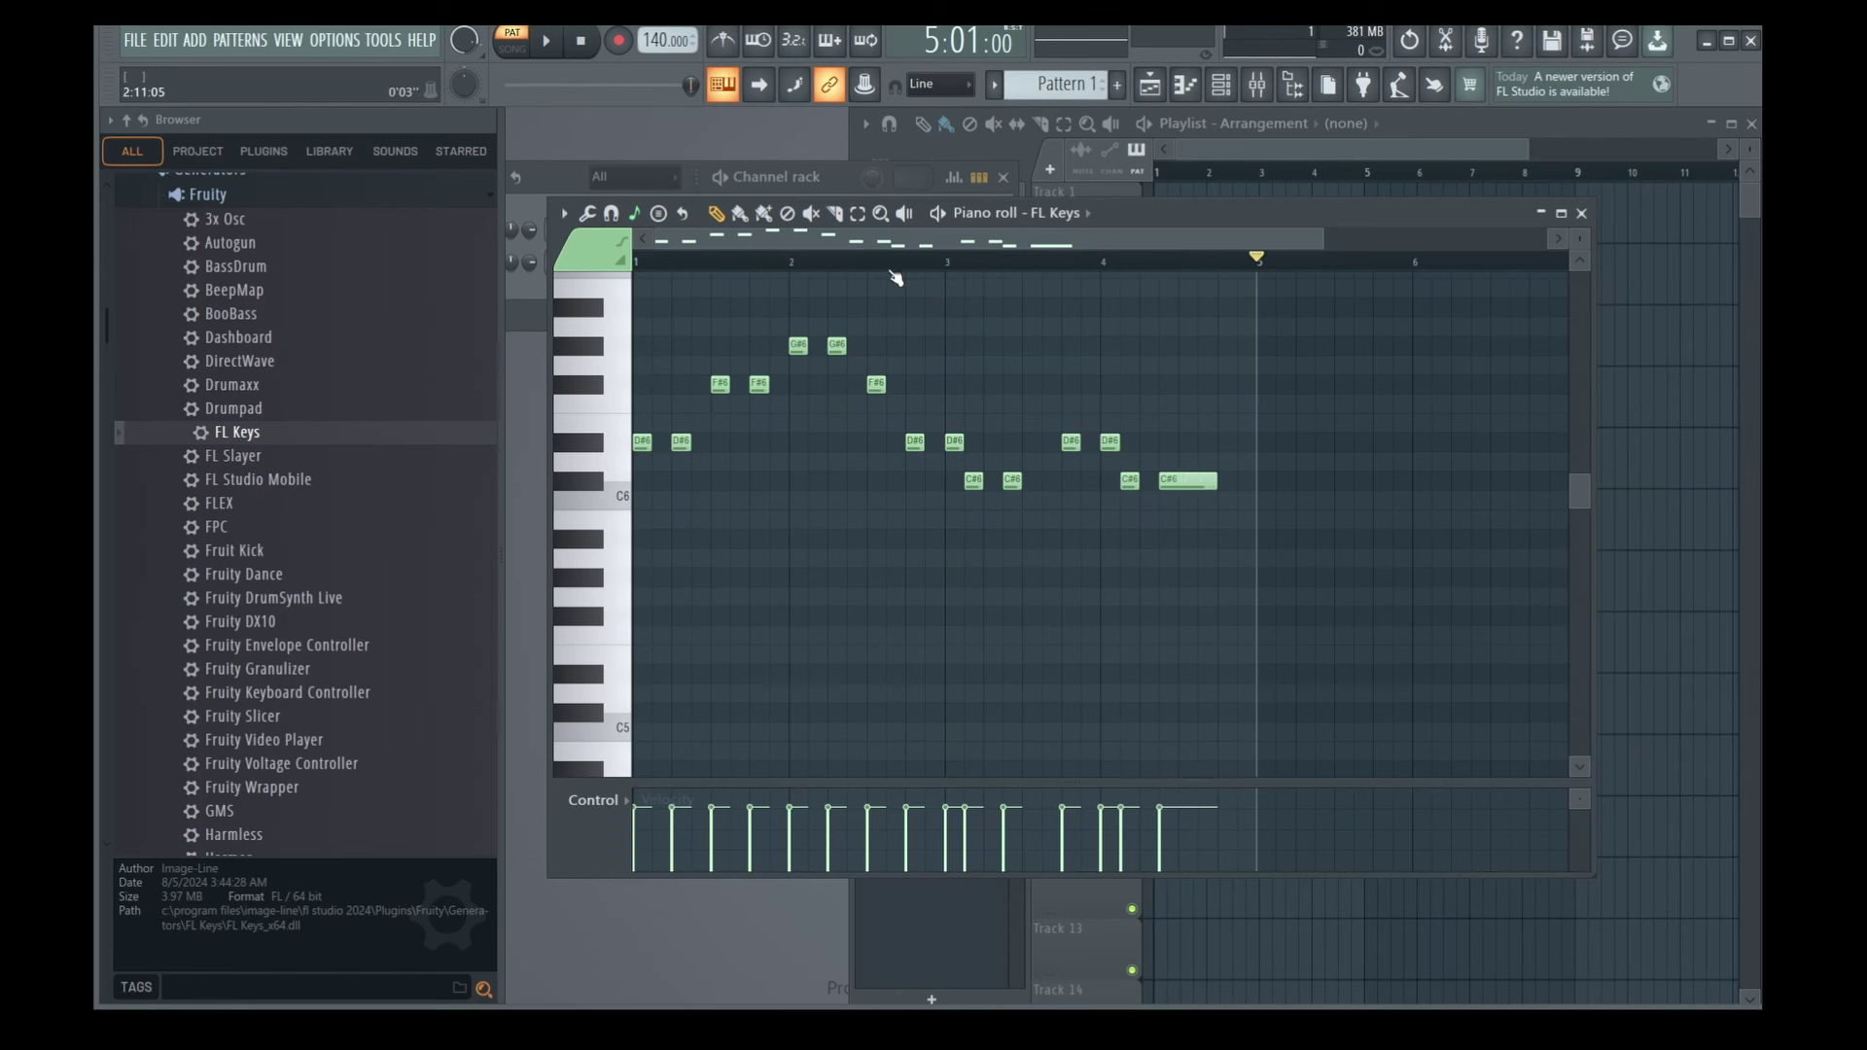
{"action": "left_click", "coordinate": [829, 286]}
{"action": "key", "text": "space"}
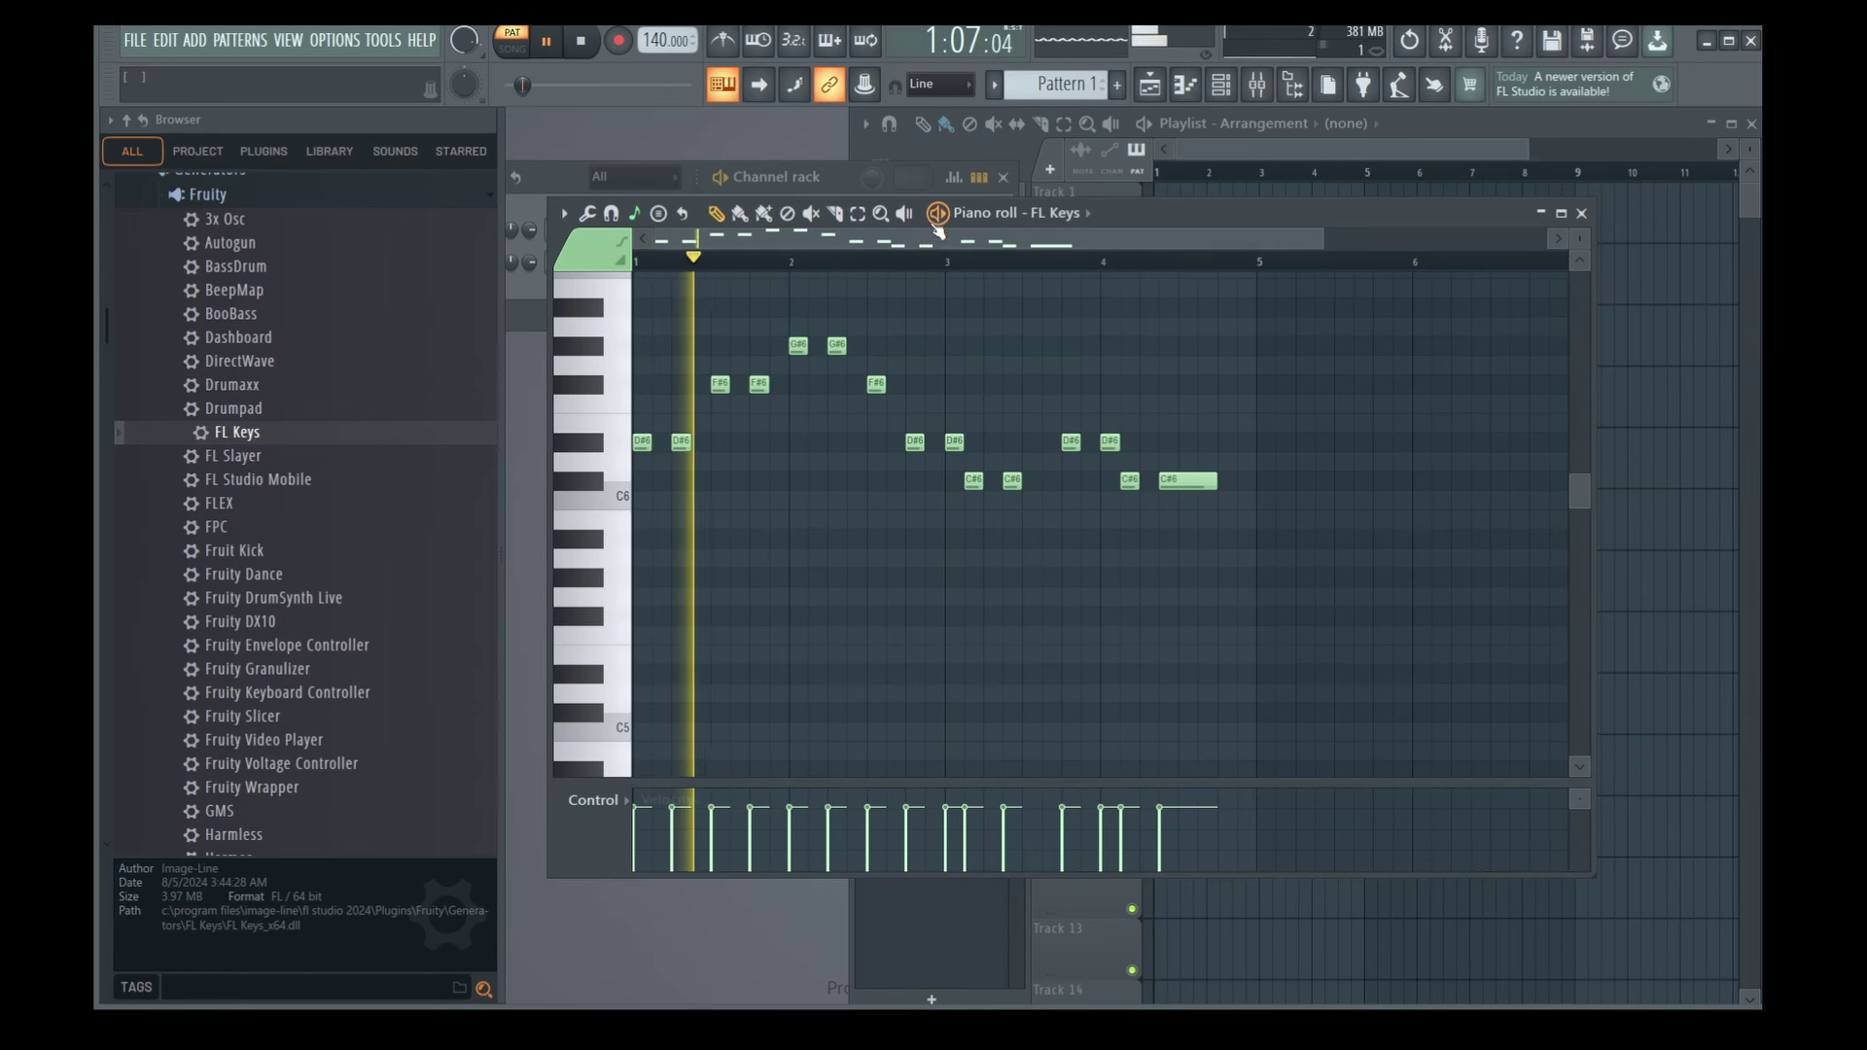
{"action": "left_click_drag", "start_coordinate": [1014, 485], "coordinate": [1060, 483]}
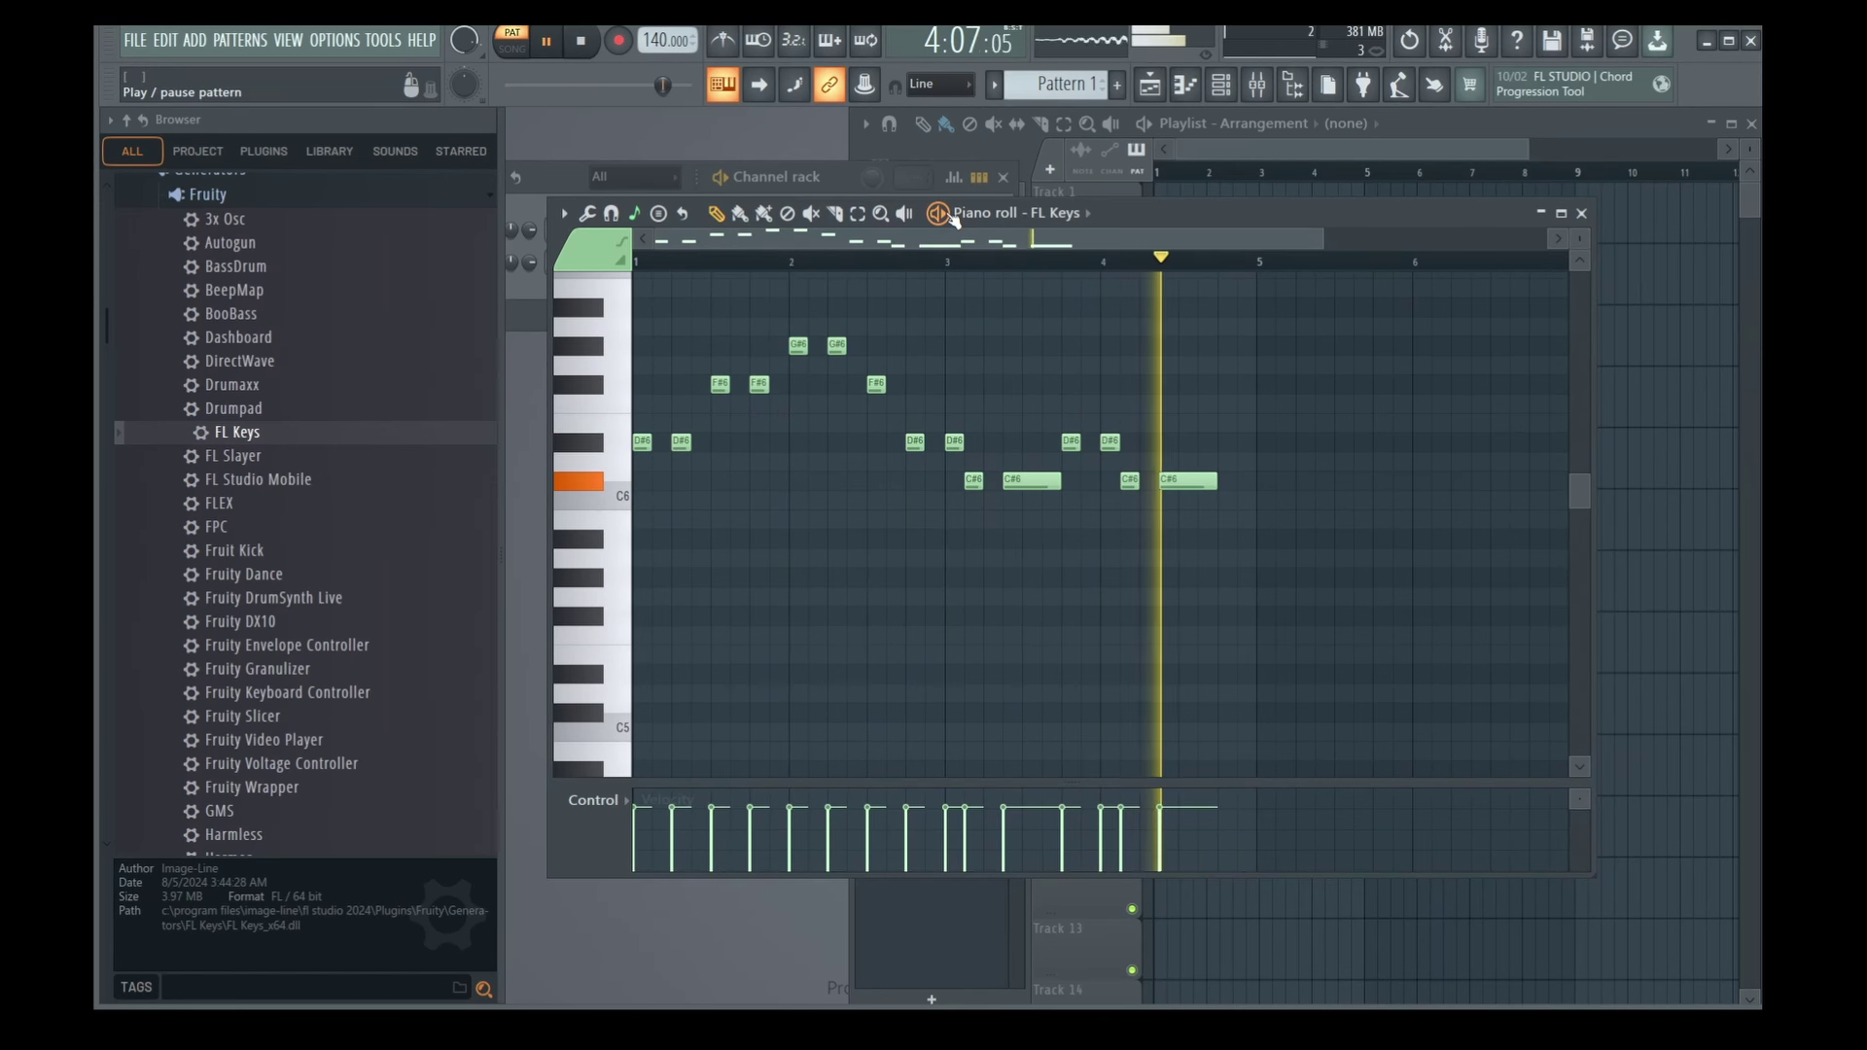
{"action": "key", "text": "space"}
Place four Pattern 1 clips back to back on Track 1 of the playlist, filling bars 1 to 16, and play the song.
{"action": "left_click_drag", "start_coordinate": [1046, 227], "coordinate": [913, 376]}
{"action": "left_click", "coordinate": [1163, 227]}
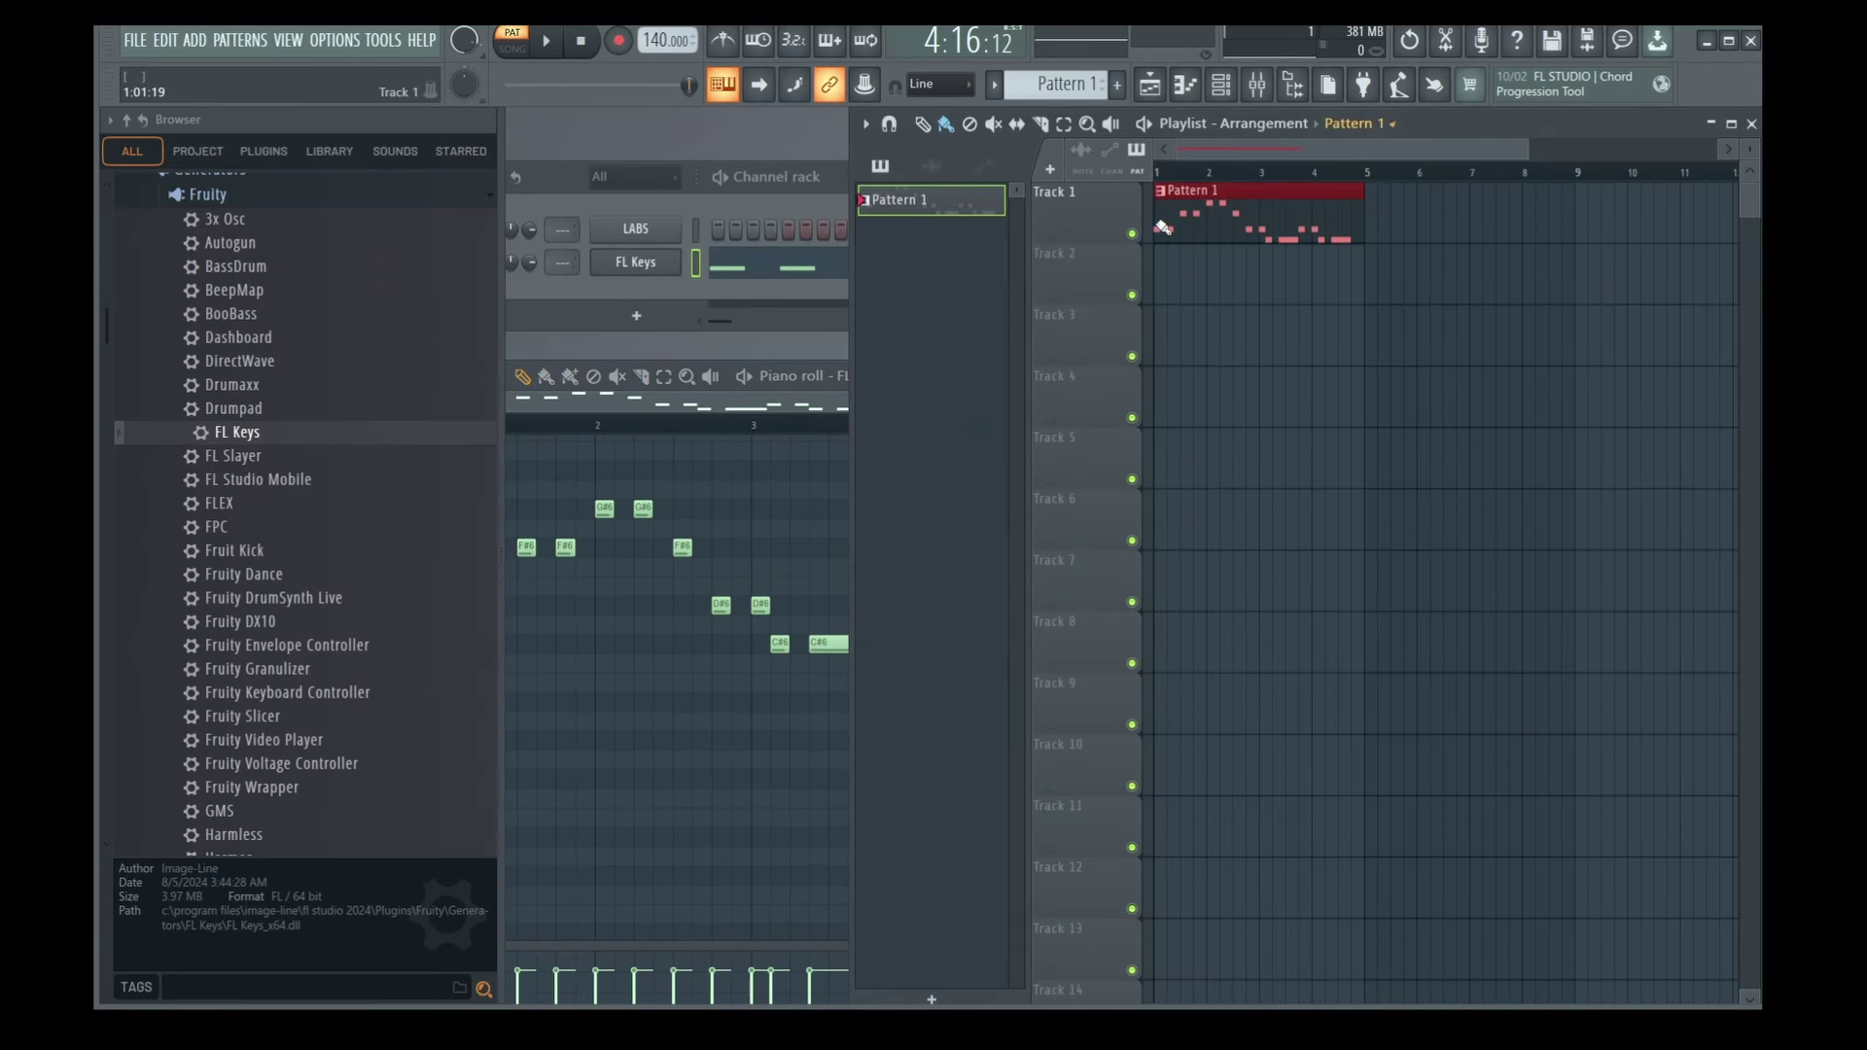
{"action": "left_click", "coordinate": [1409, 225]}
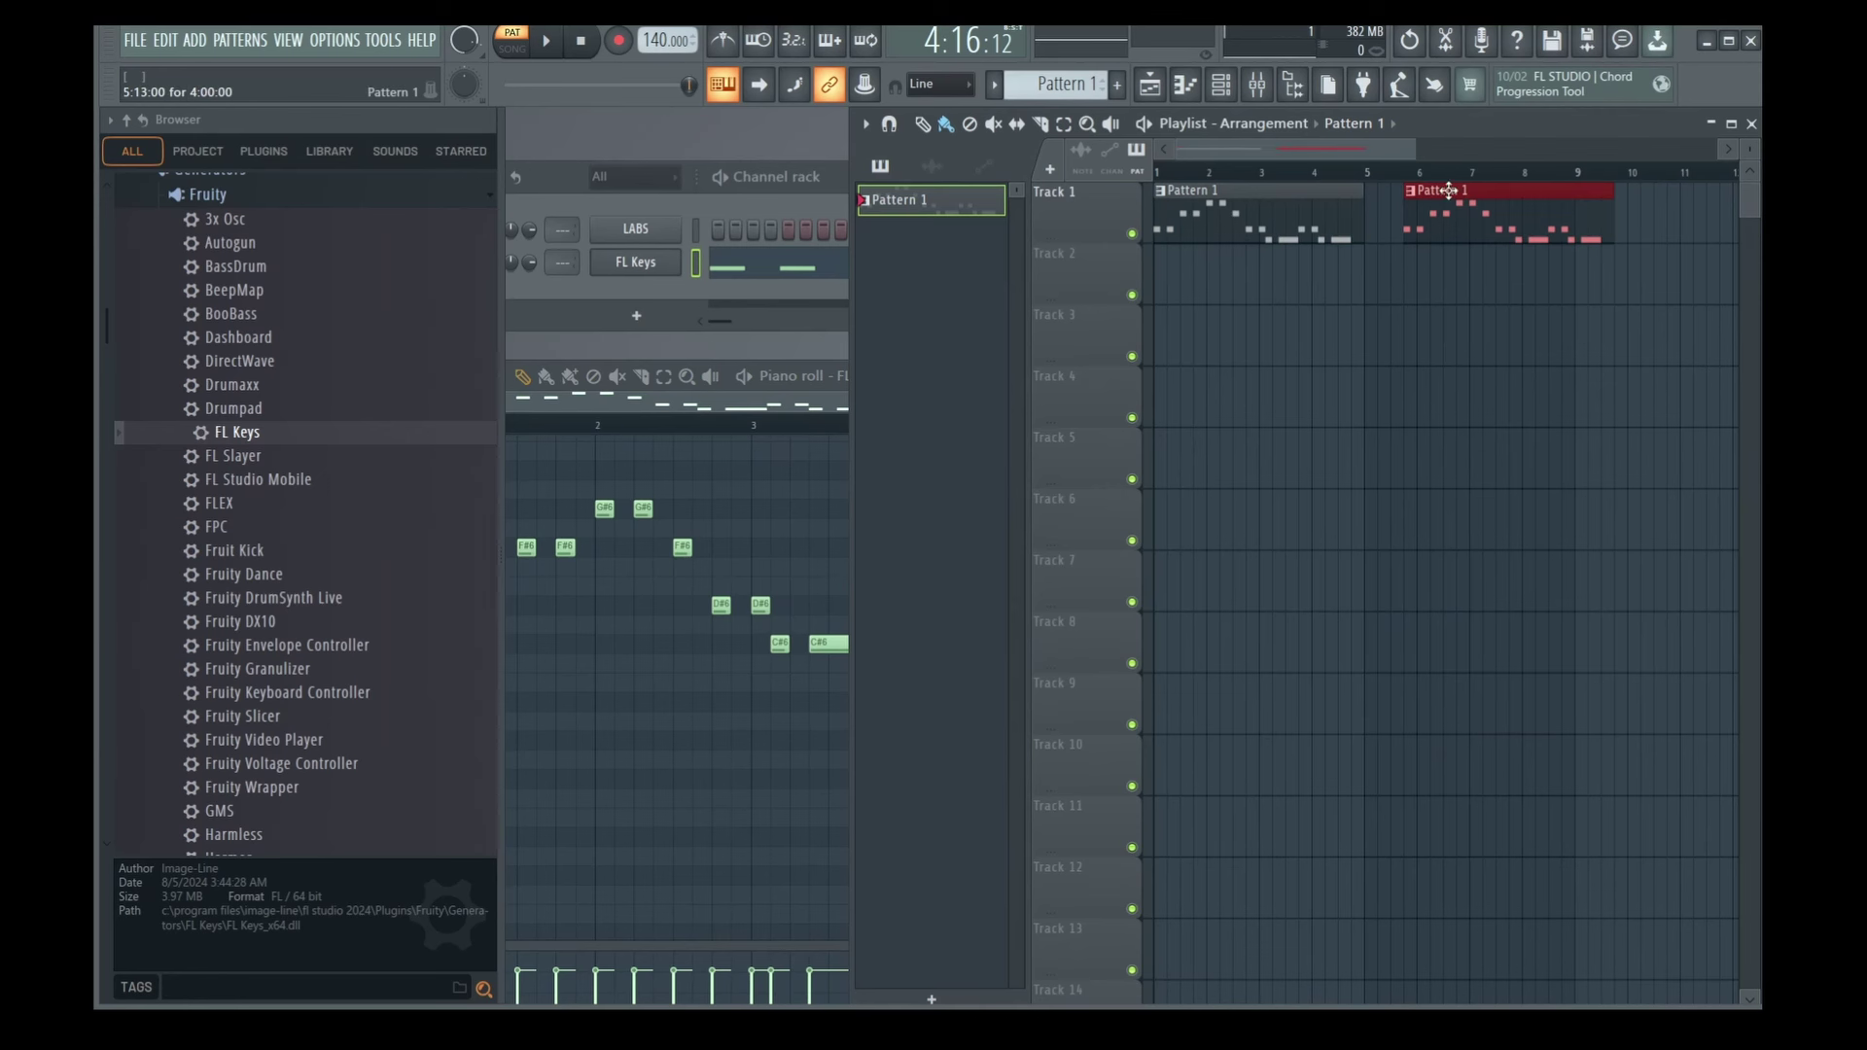
{"action": "mouse_move", "coordinate": [1449, 190]}
{"action": "left_mouse_down"}
{"action": "mouse_move", "coordinate": [1409, 219]}
{"action": "mouse_move", "coordinate": [1442, 218]}
{"action": "left_mouse_up"}
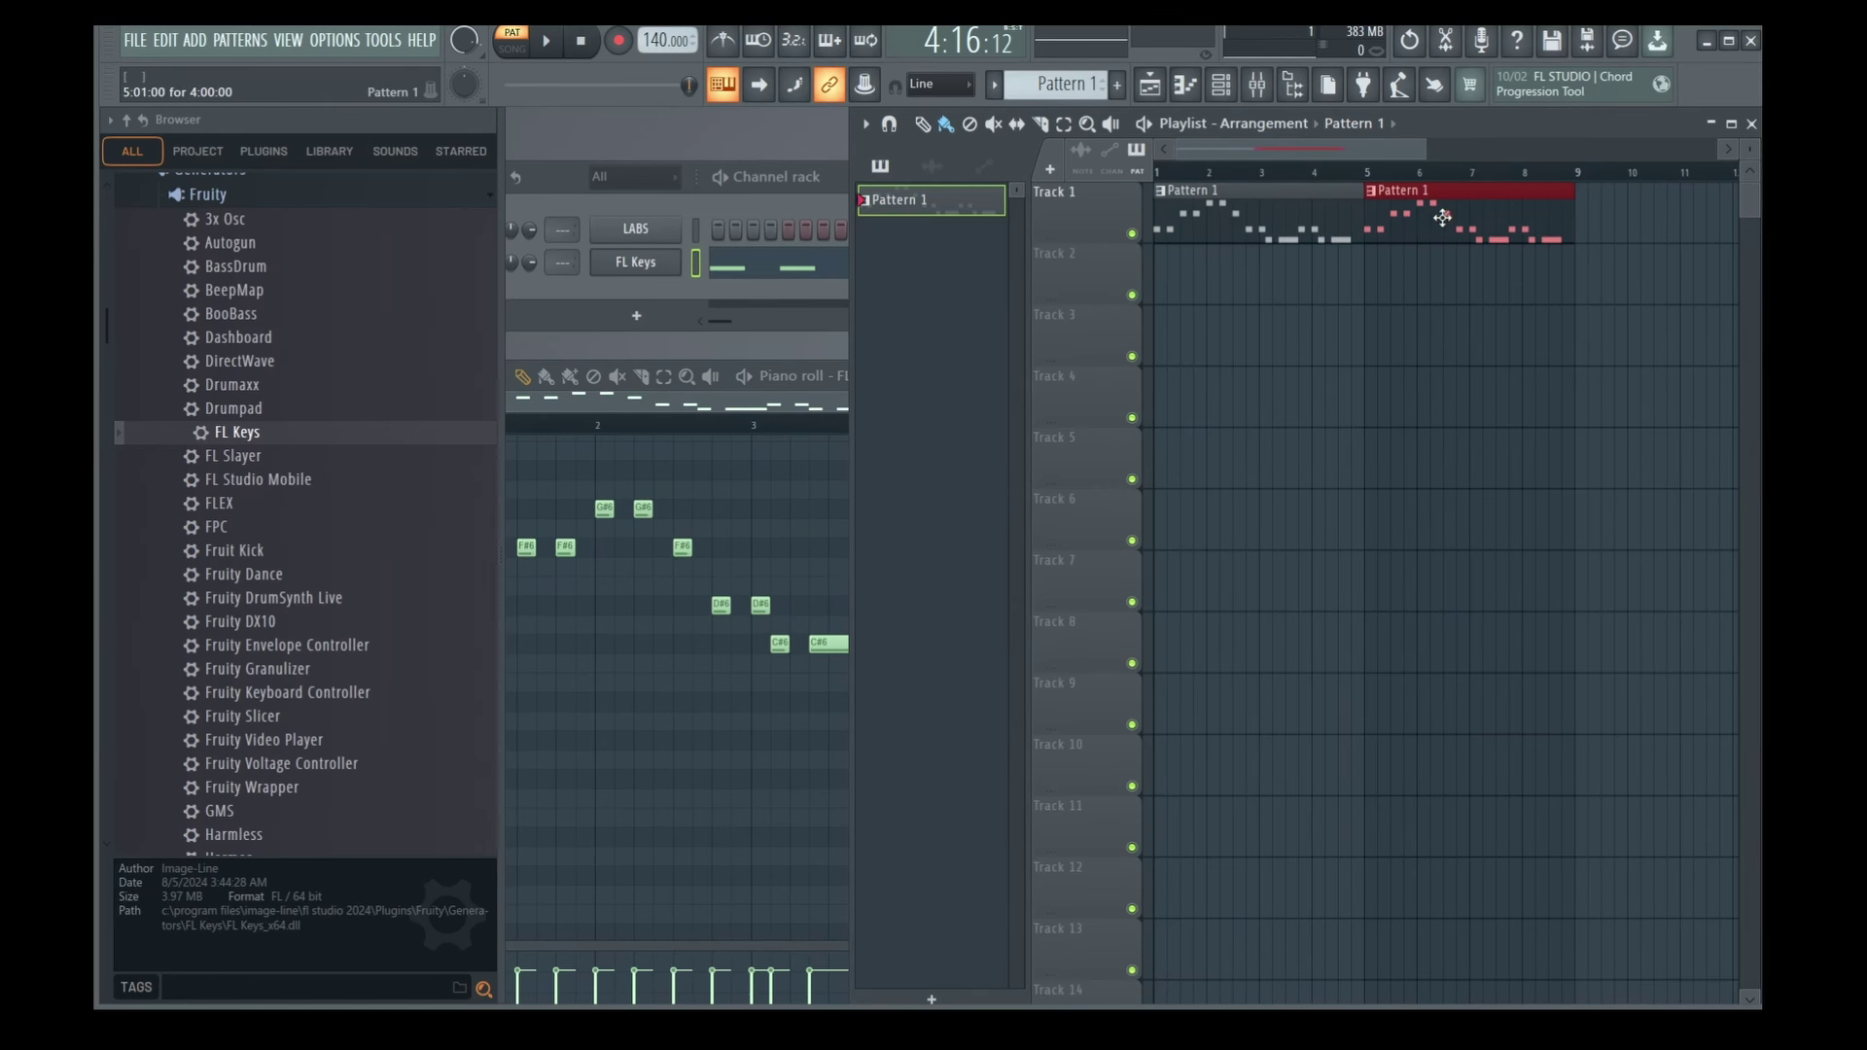
{"action": "left_click", "coordinate": [1612, 230]}
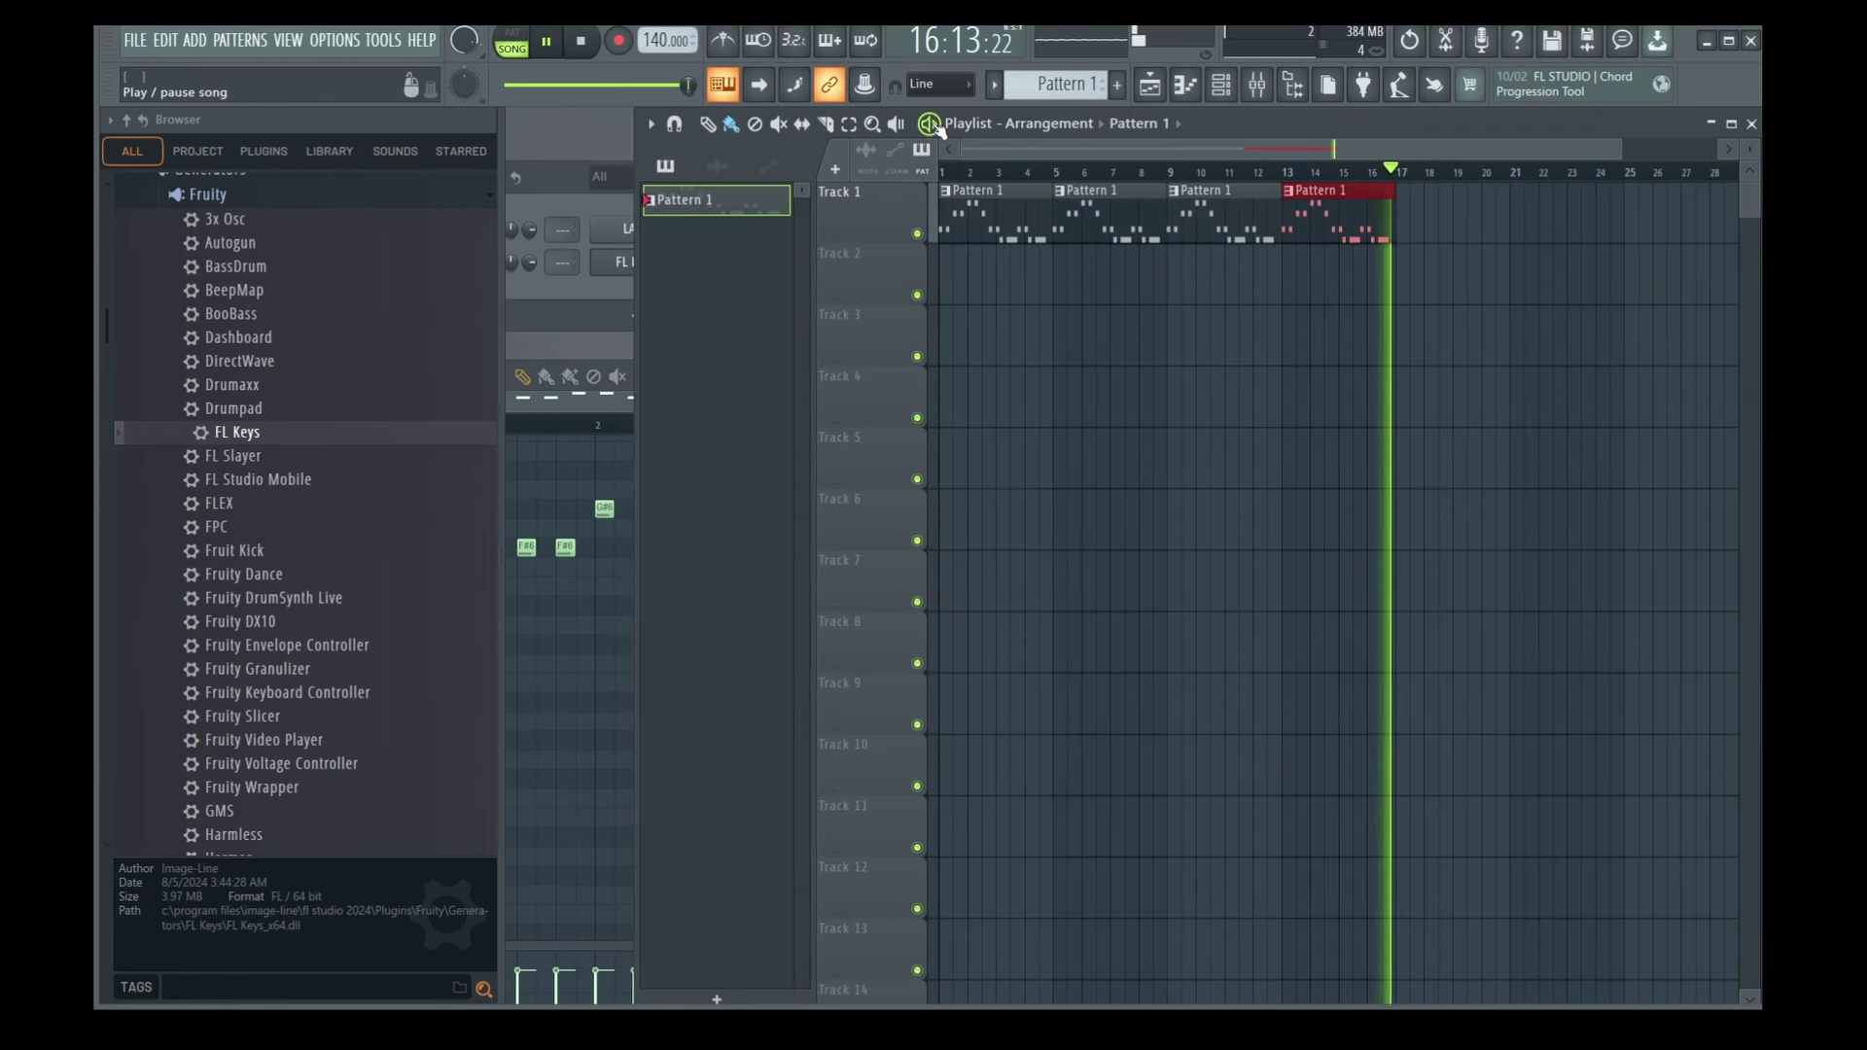
{"action": "key", "text": "space"}
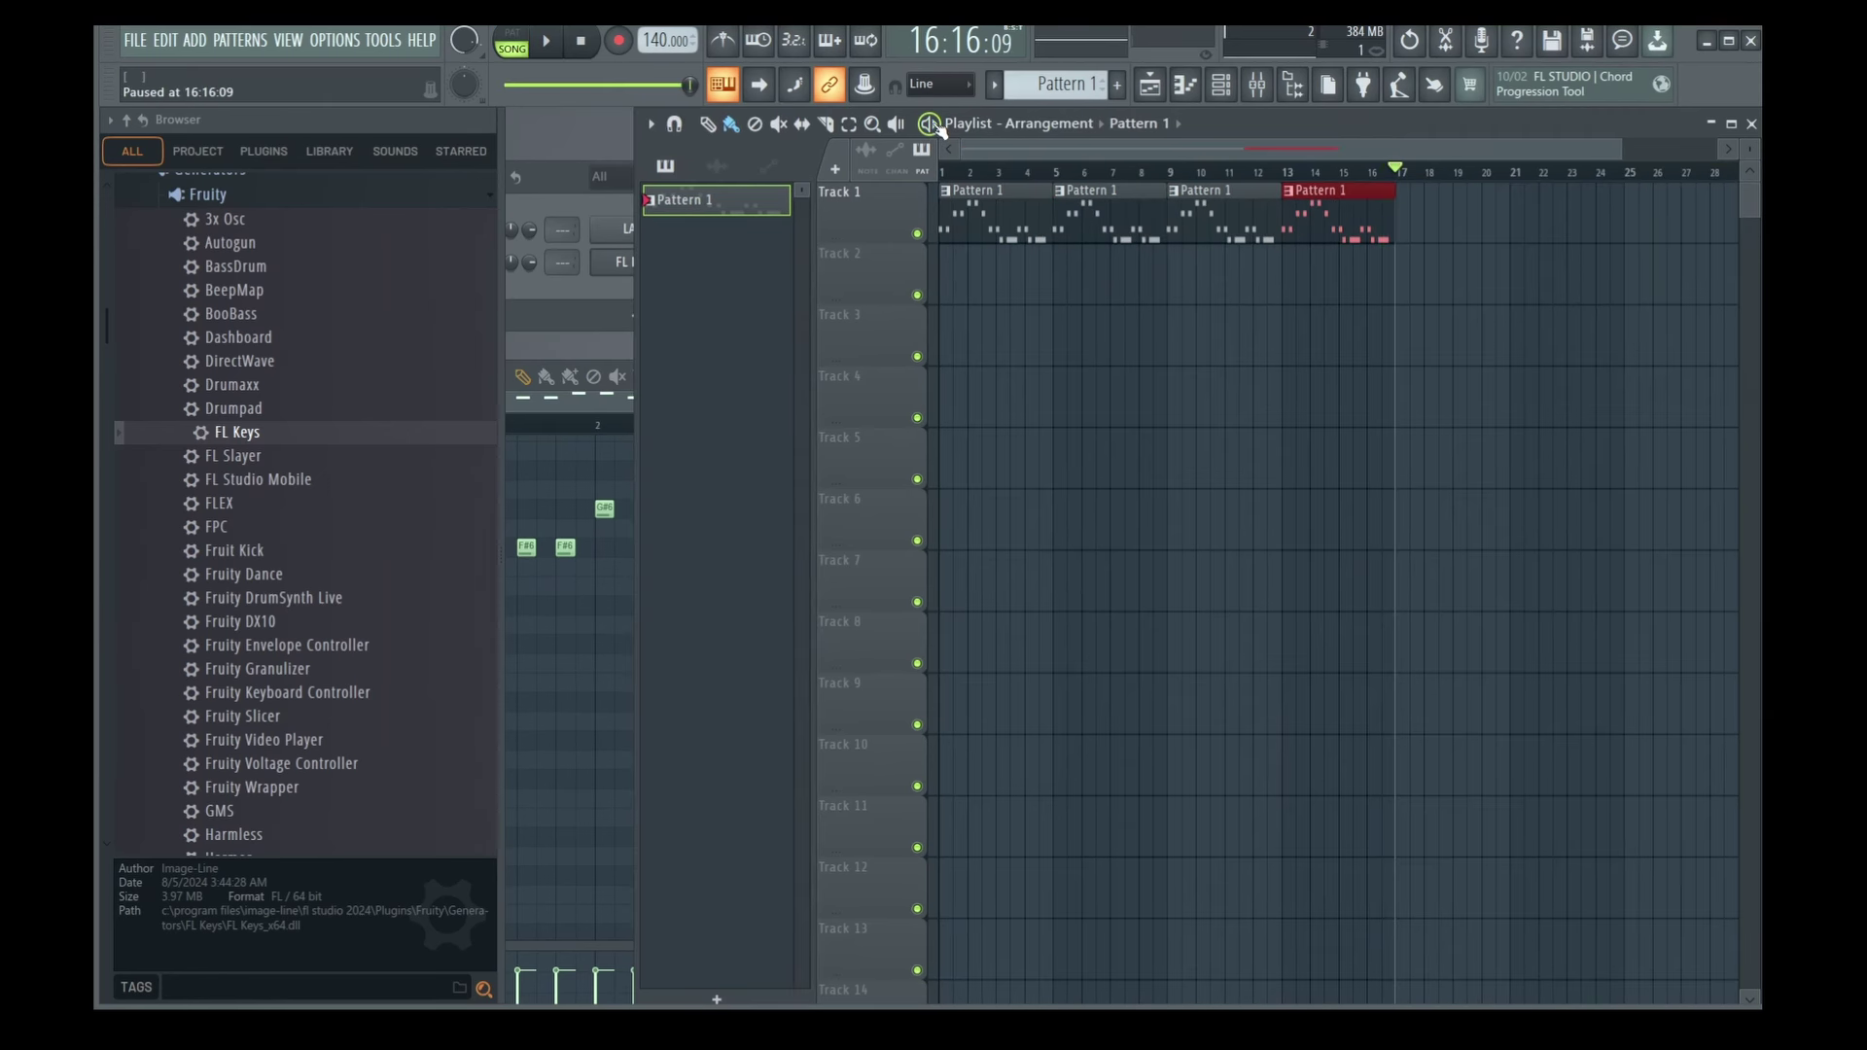
Browse the generator categories in the plugin database, including Synth classic, Synth special and Visual, for another instrument.
{"action": "scroll", "coordinate": [321, 477], "scroll_direction": "down", "scroll_amount": 15}
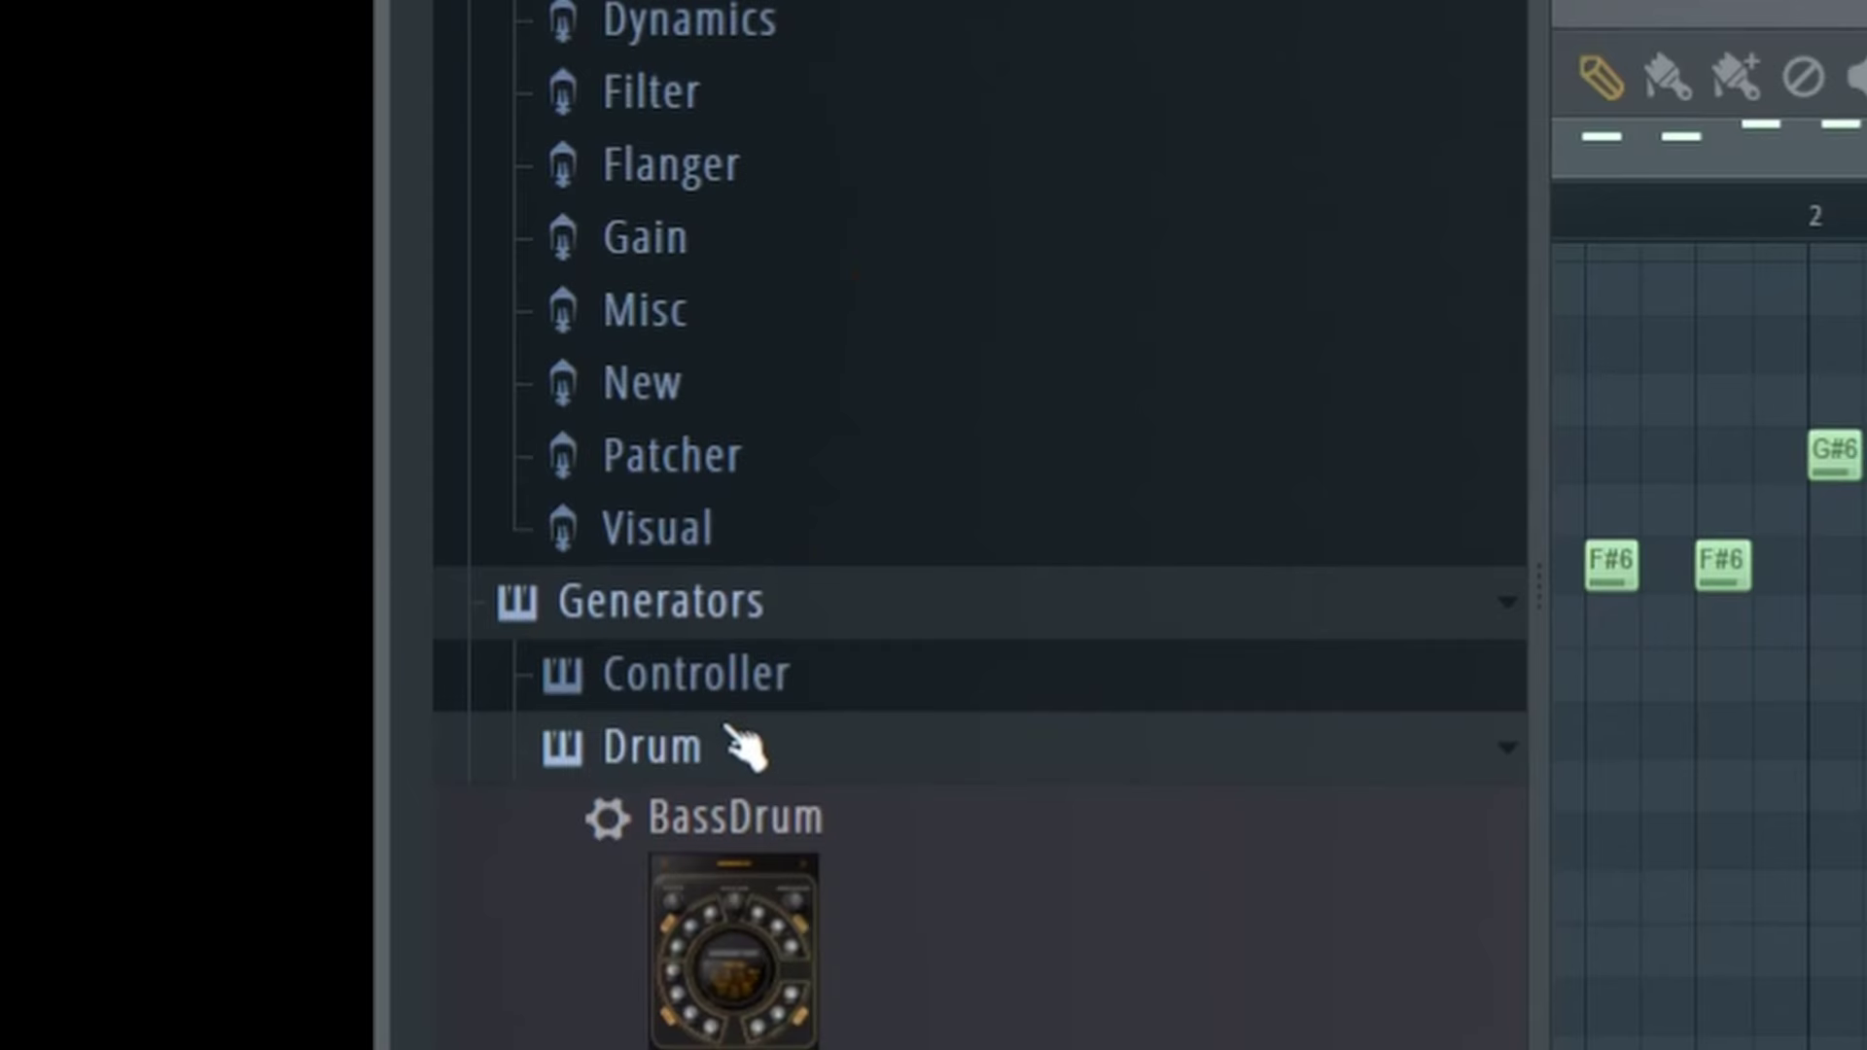
{"action": "left_click", "coordinate": [748, 745]}
{"action": "scroll", "coordinate": [749, 744], "scroll_direction": "down", "scroll_amount": 5}
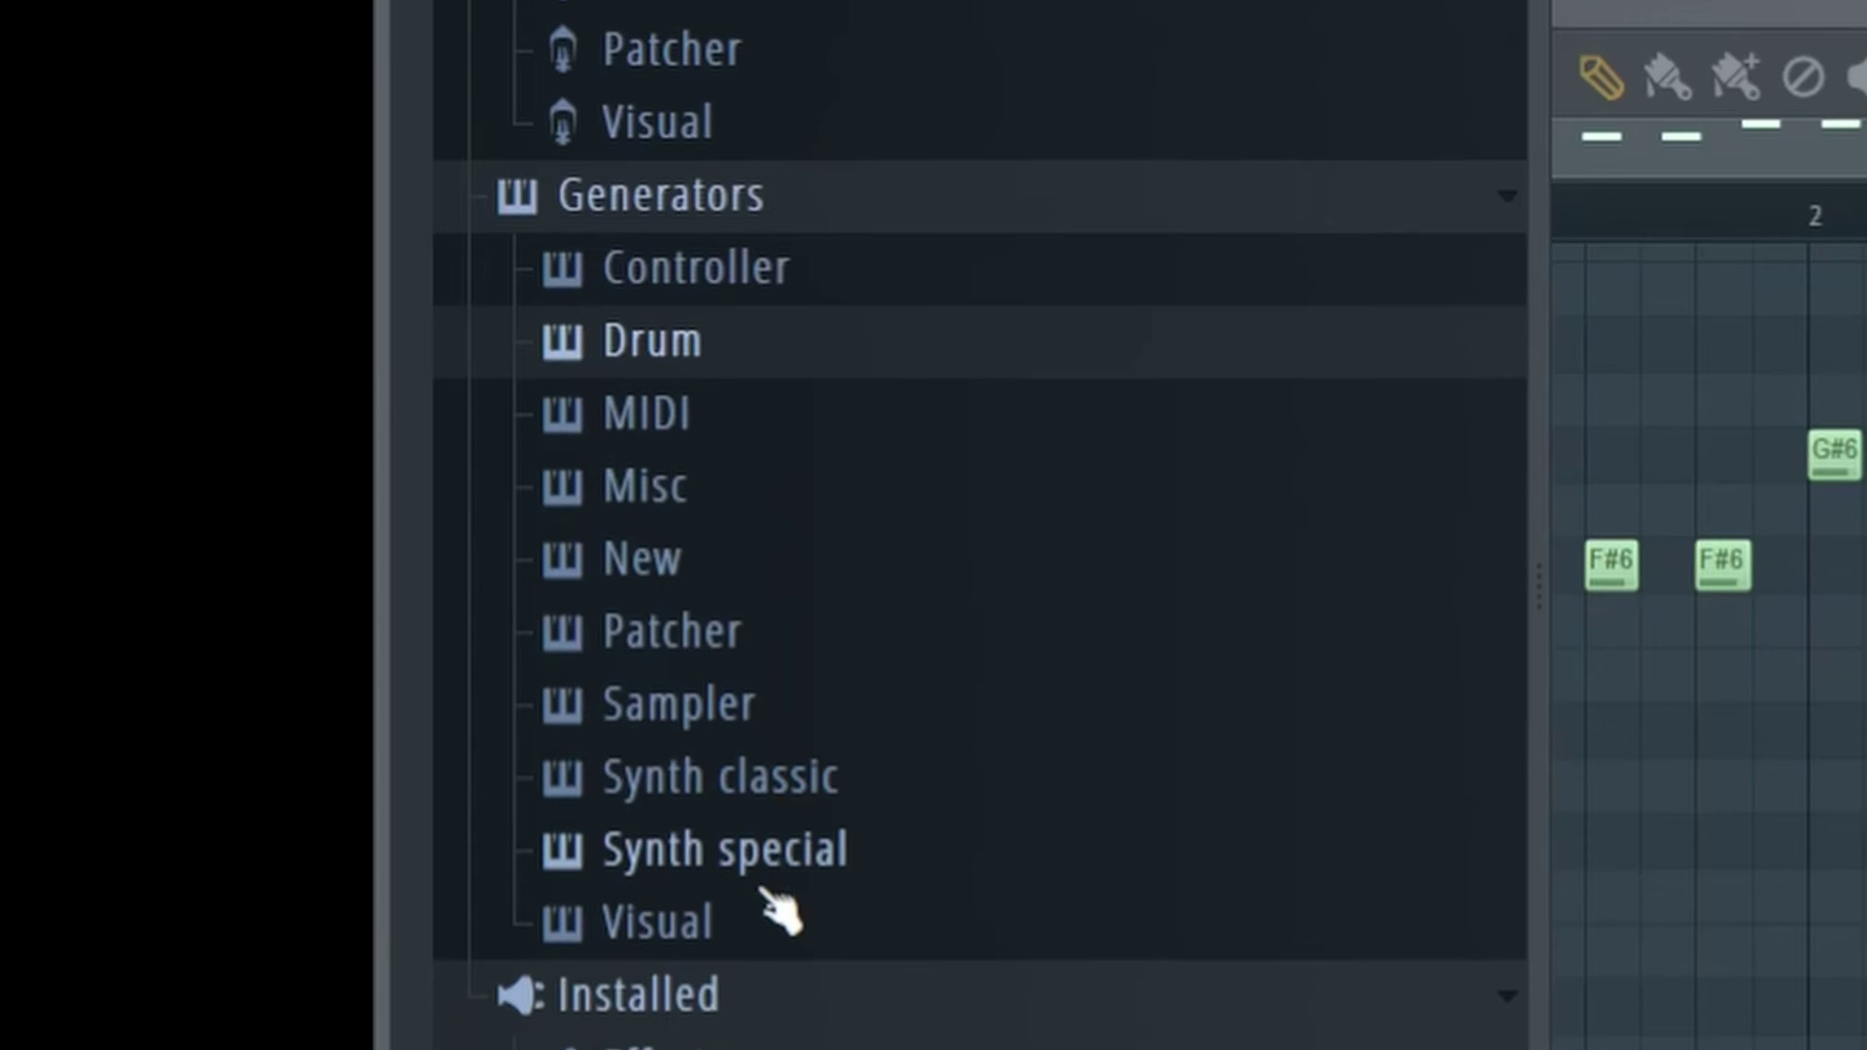
{"action": "left_click", "coordinate": [767, 821]}
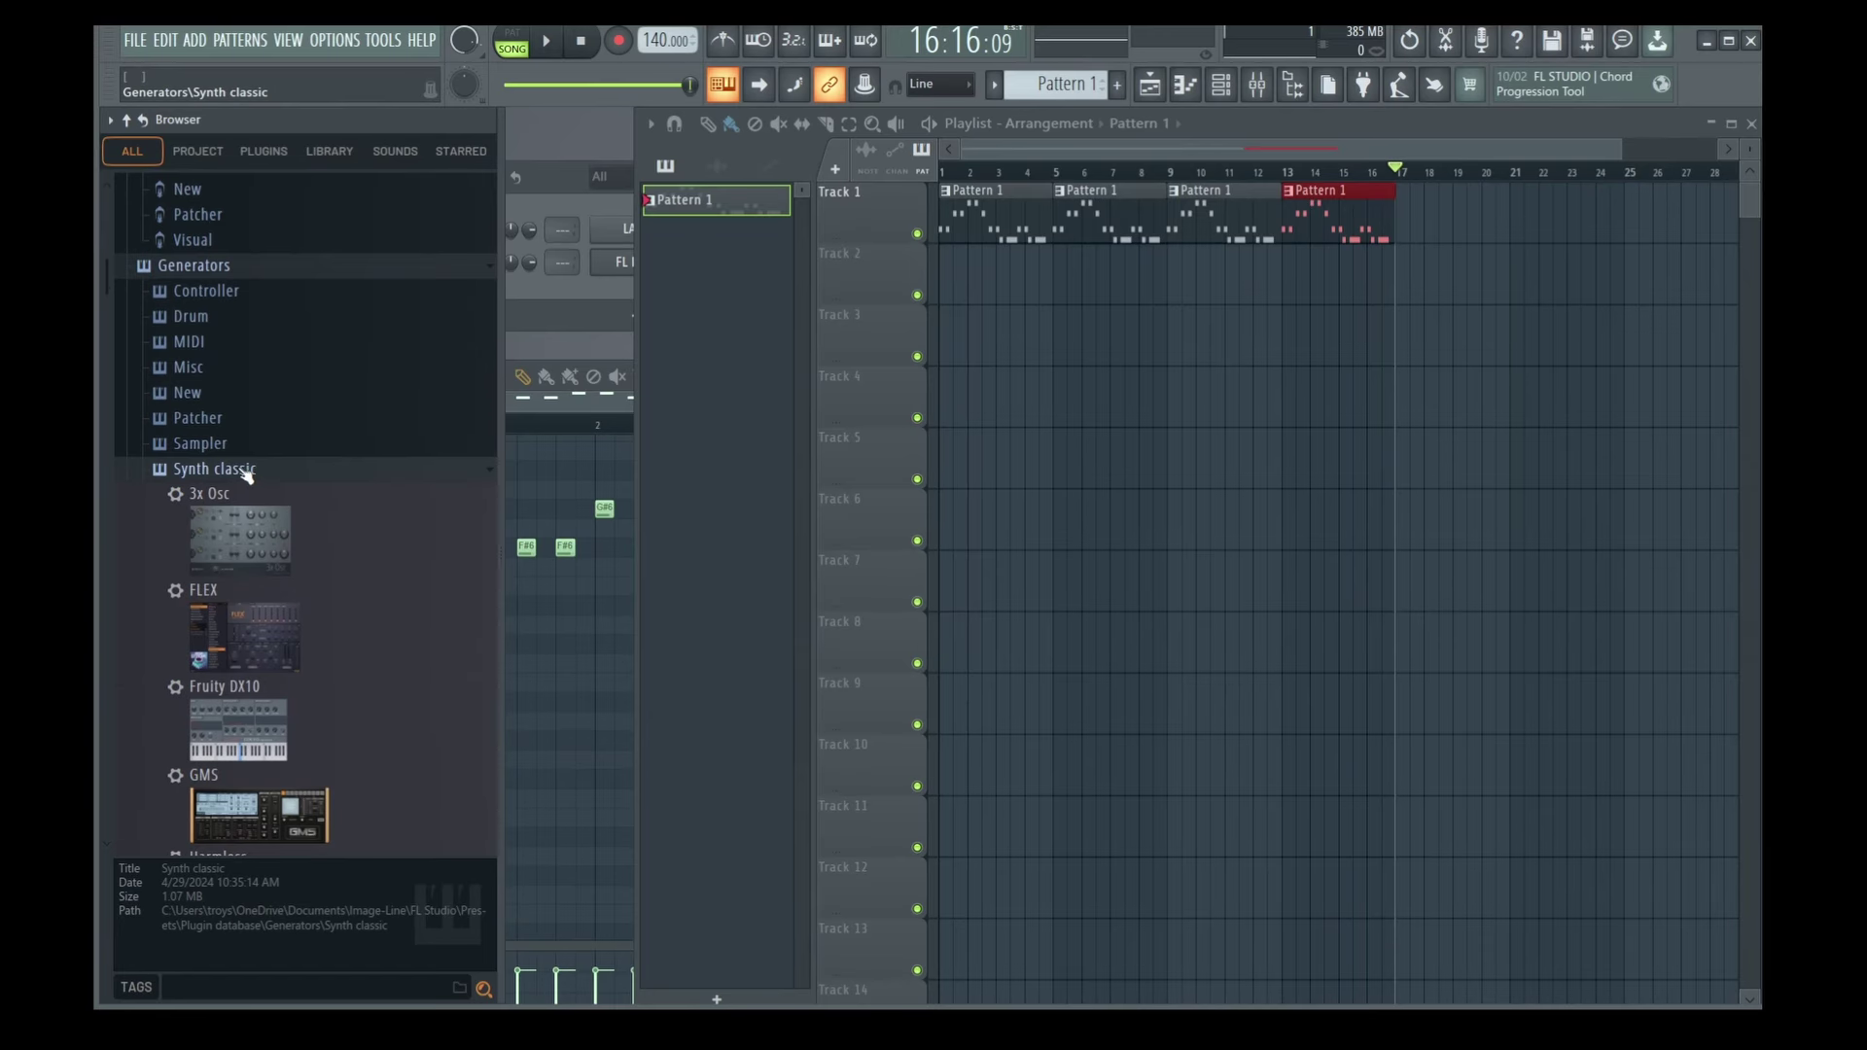
{"action": "left_click", "coordinate": [242, 470]}
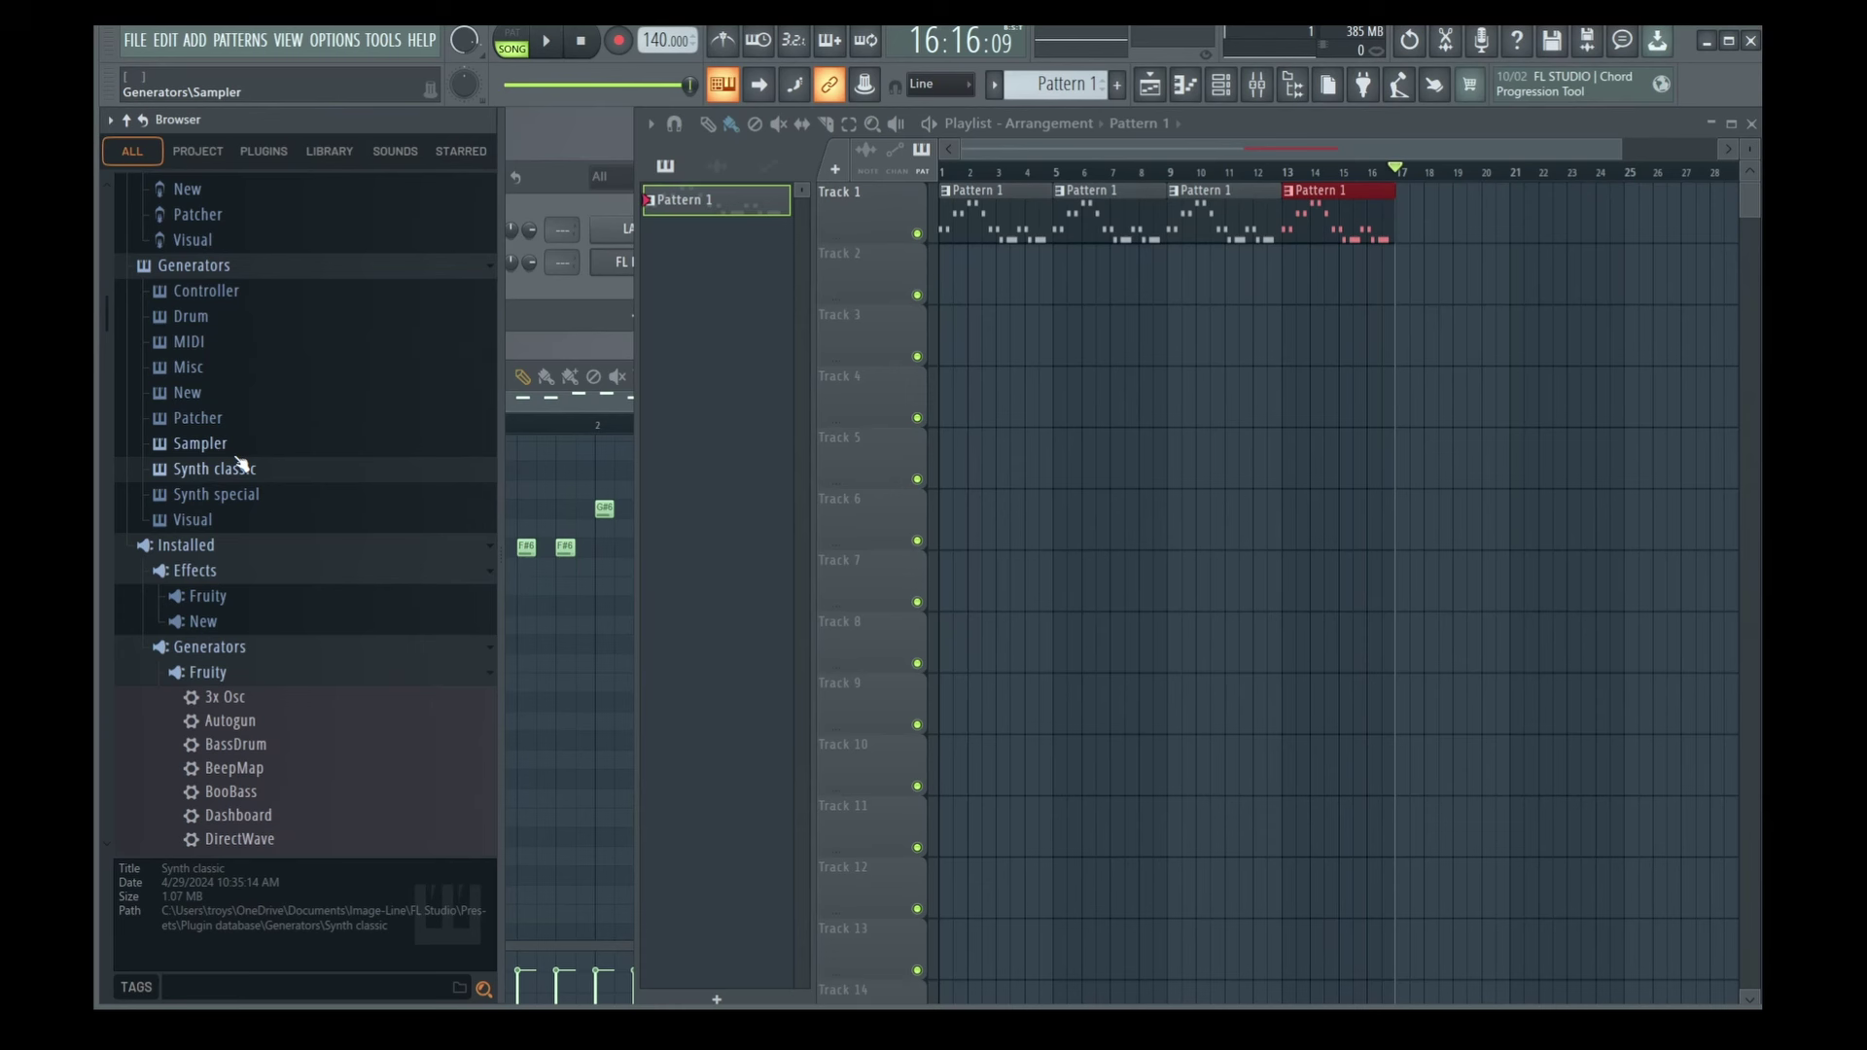
{"action": "left_click", "coordinate": [268, 522]}
{"action": "left_click", "coordinate": [268, 521]}
{"action": "left_click", "coordinate": [292, 494]}
{"action": "left_click", "coordinate": [308, 243]}
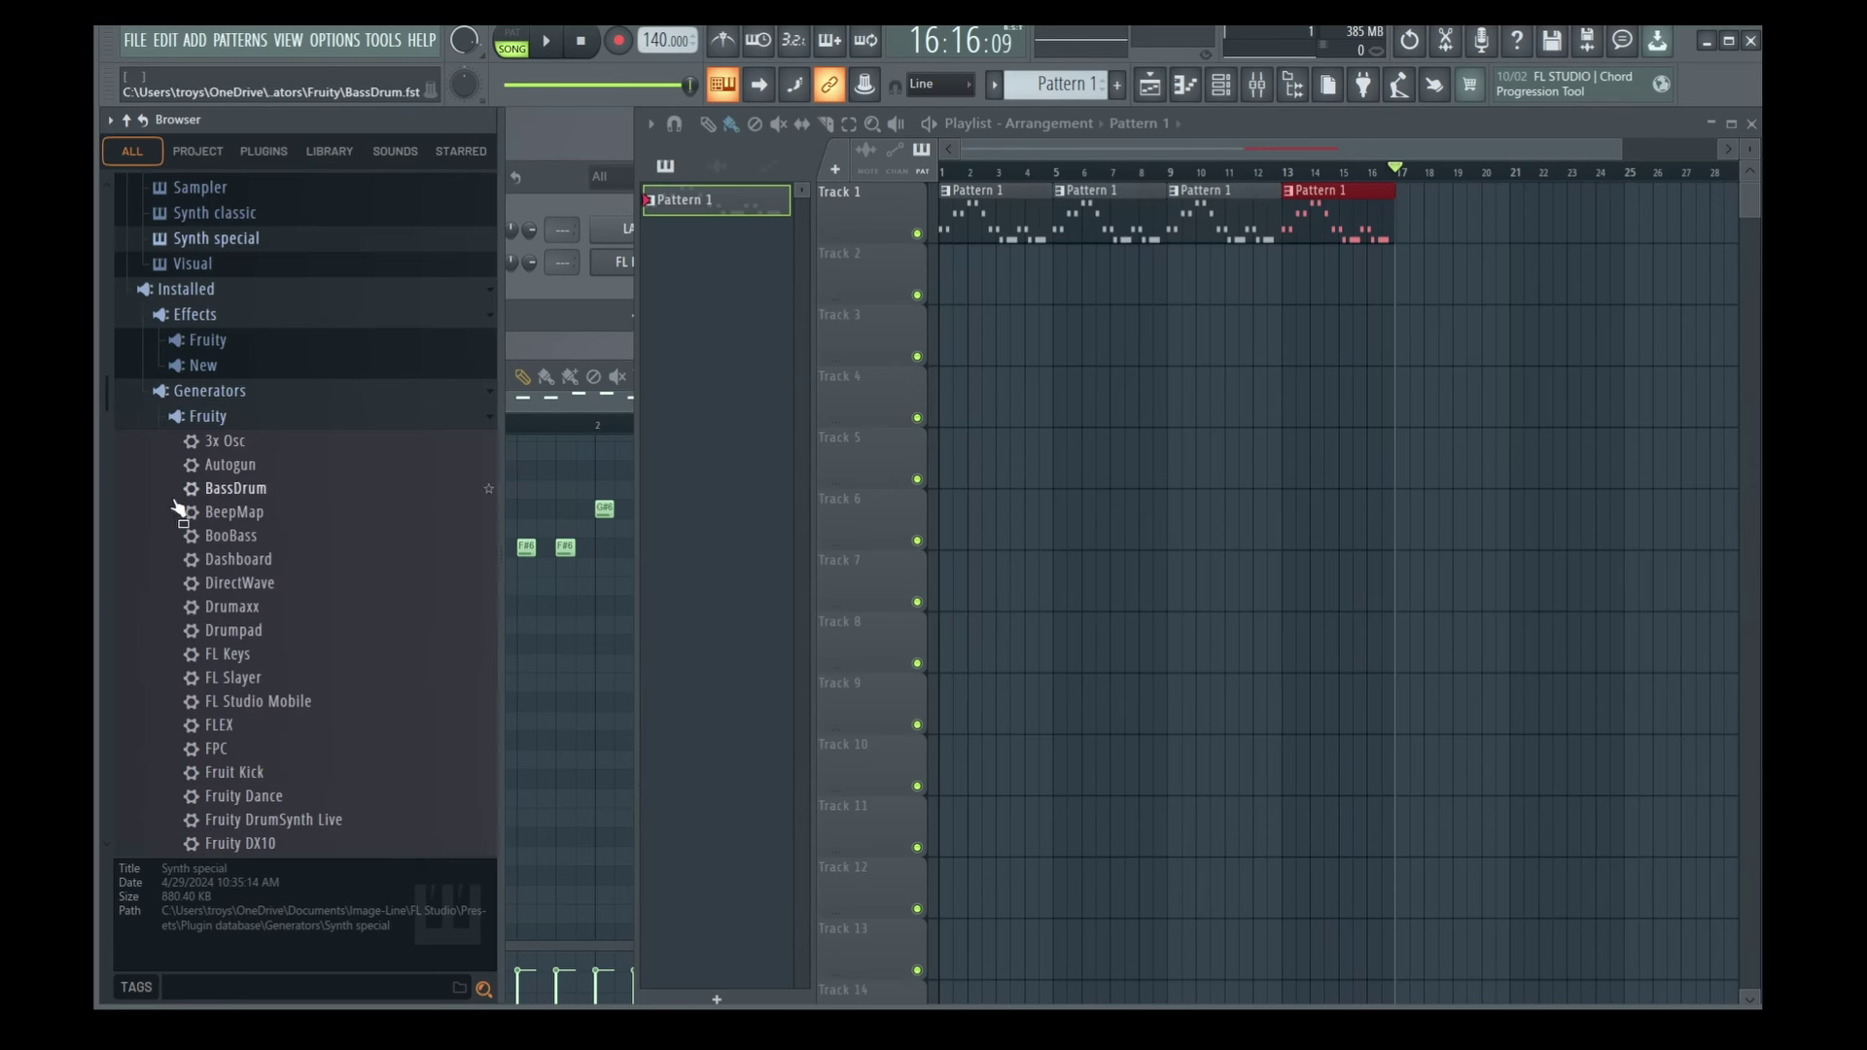
Collapse the installed Fruity and New generator folders, and open the Kicks folder of the Drums sample pack.
{"action": "left_click", "coordinate": [261, 395]}
{"action": "left_click", "coordinate": [261, 396]}
{"action": "scroll", "coordinate": [269, 385], "scroll_direction": "down", "scroll_amount": 2}
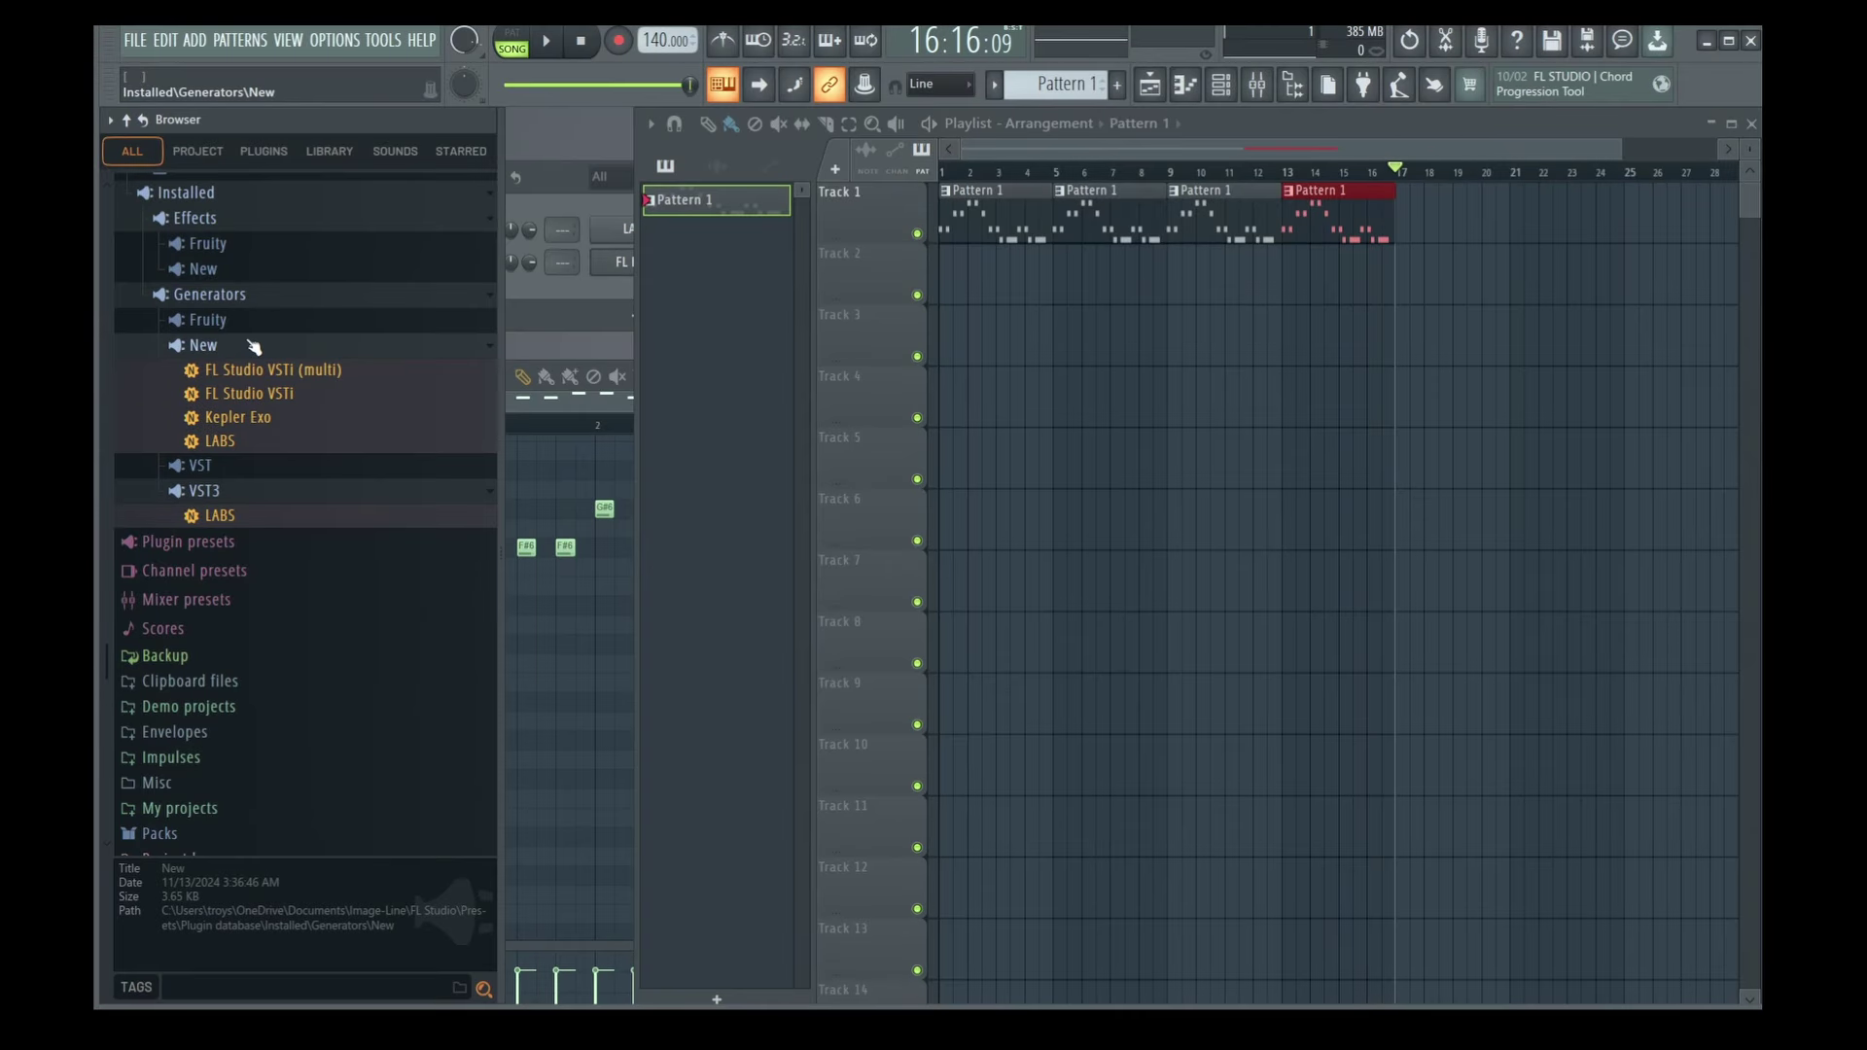
{"action": "left_click", "coordinate": [253, 346]}
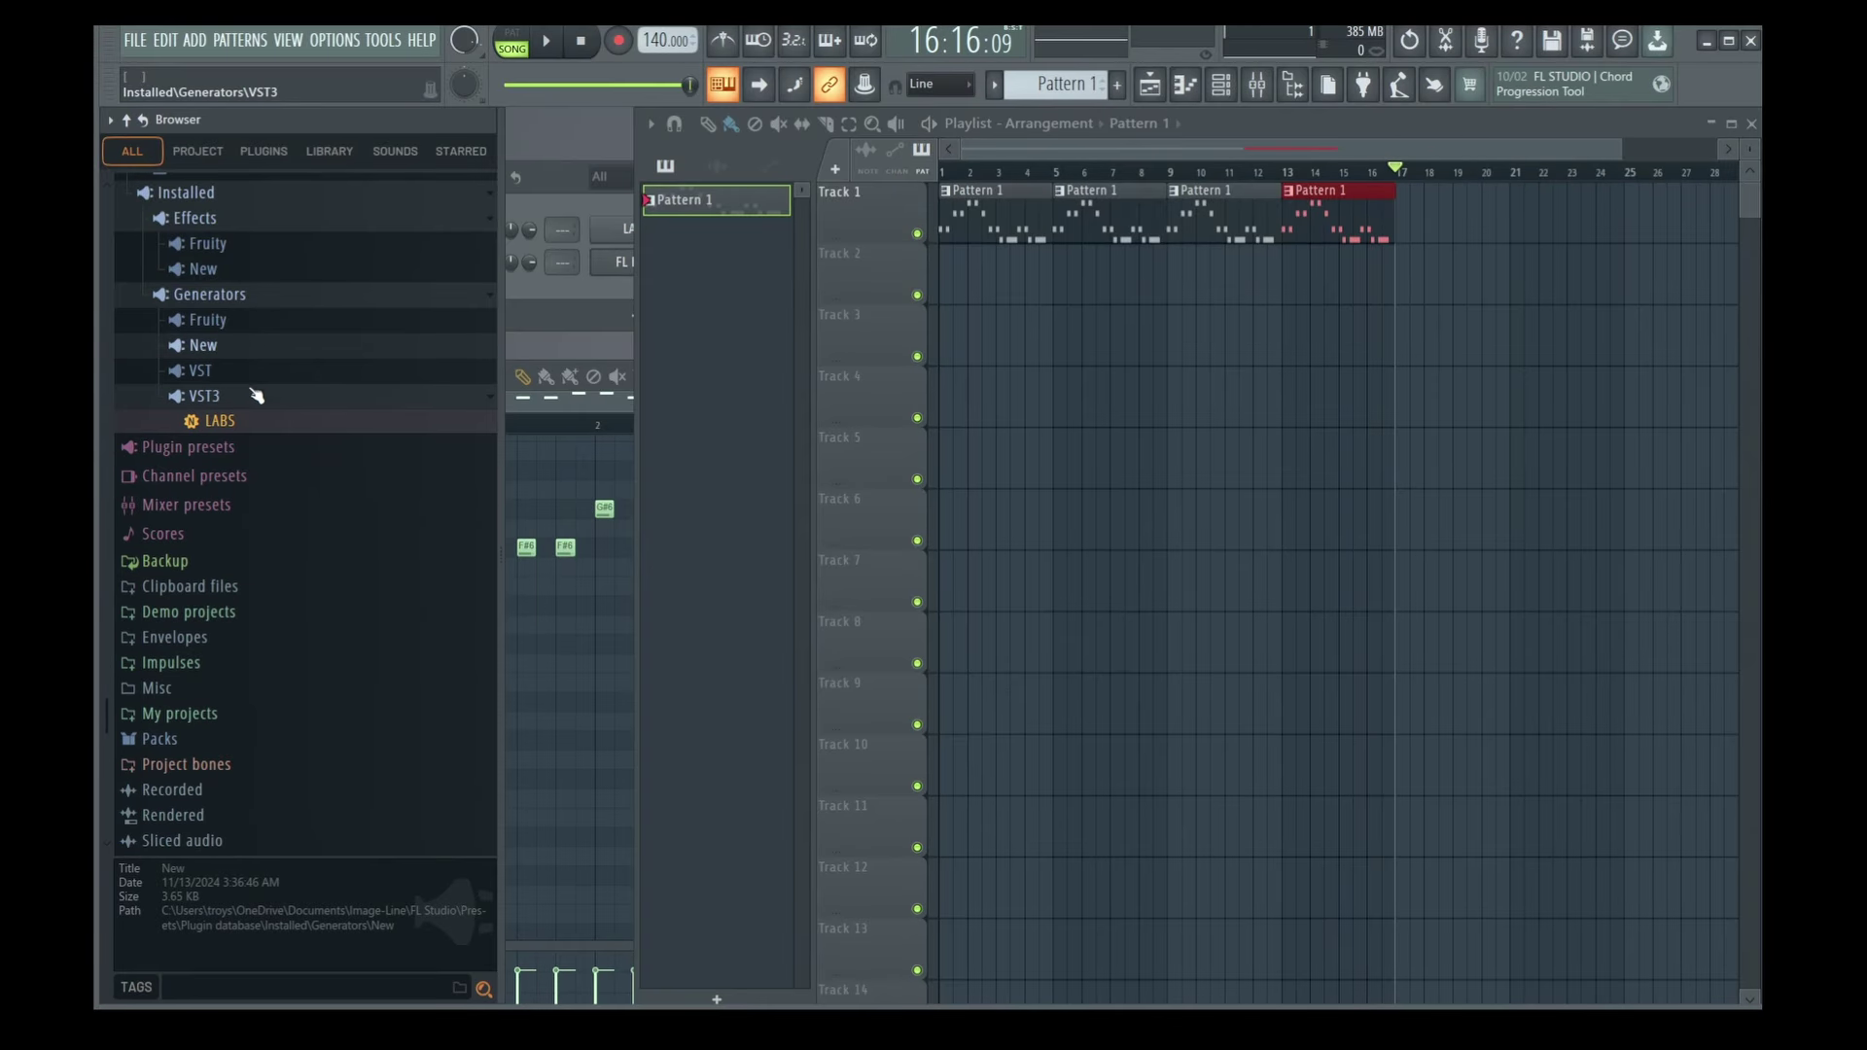
{"action": "left_click", "coordinate": [219, 445]}
{"action": "left_click", "coordinate": [202, 511]}
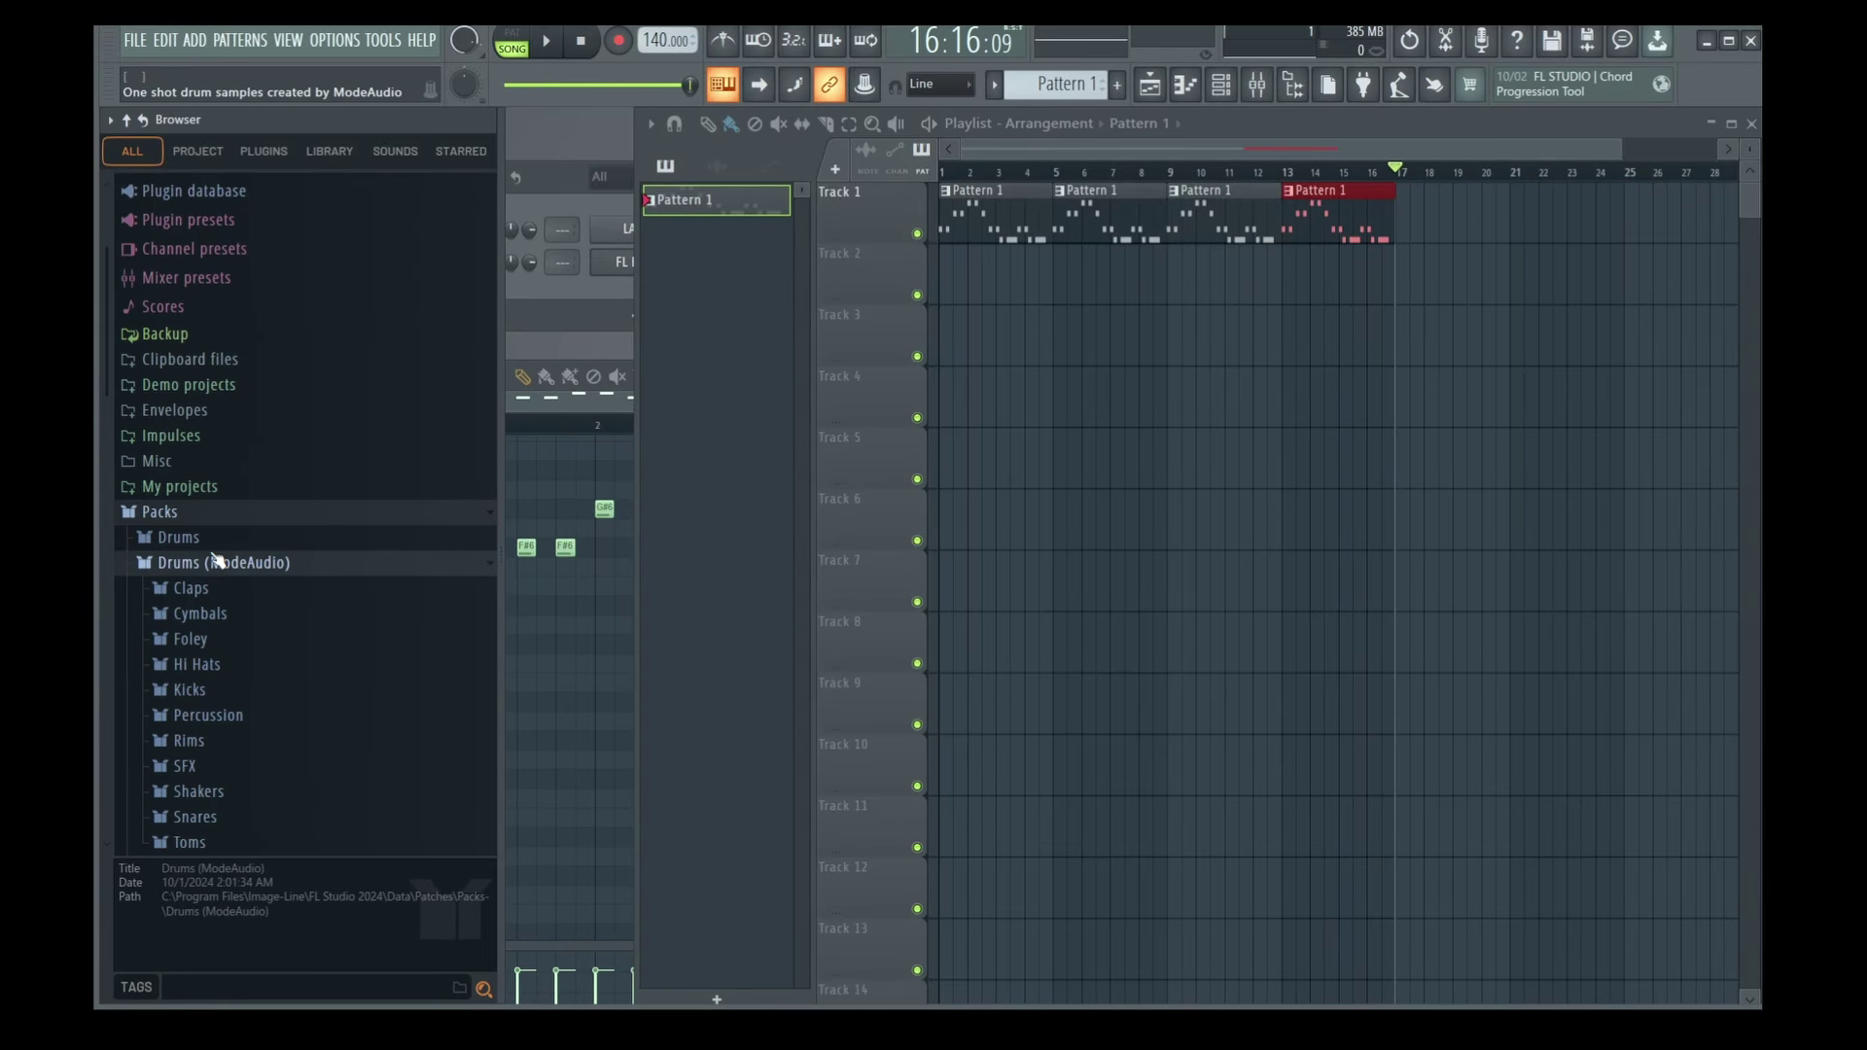
{"action": "left_click", "coordinate": [226, 543]}
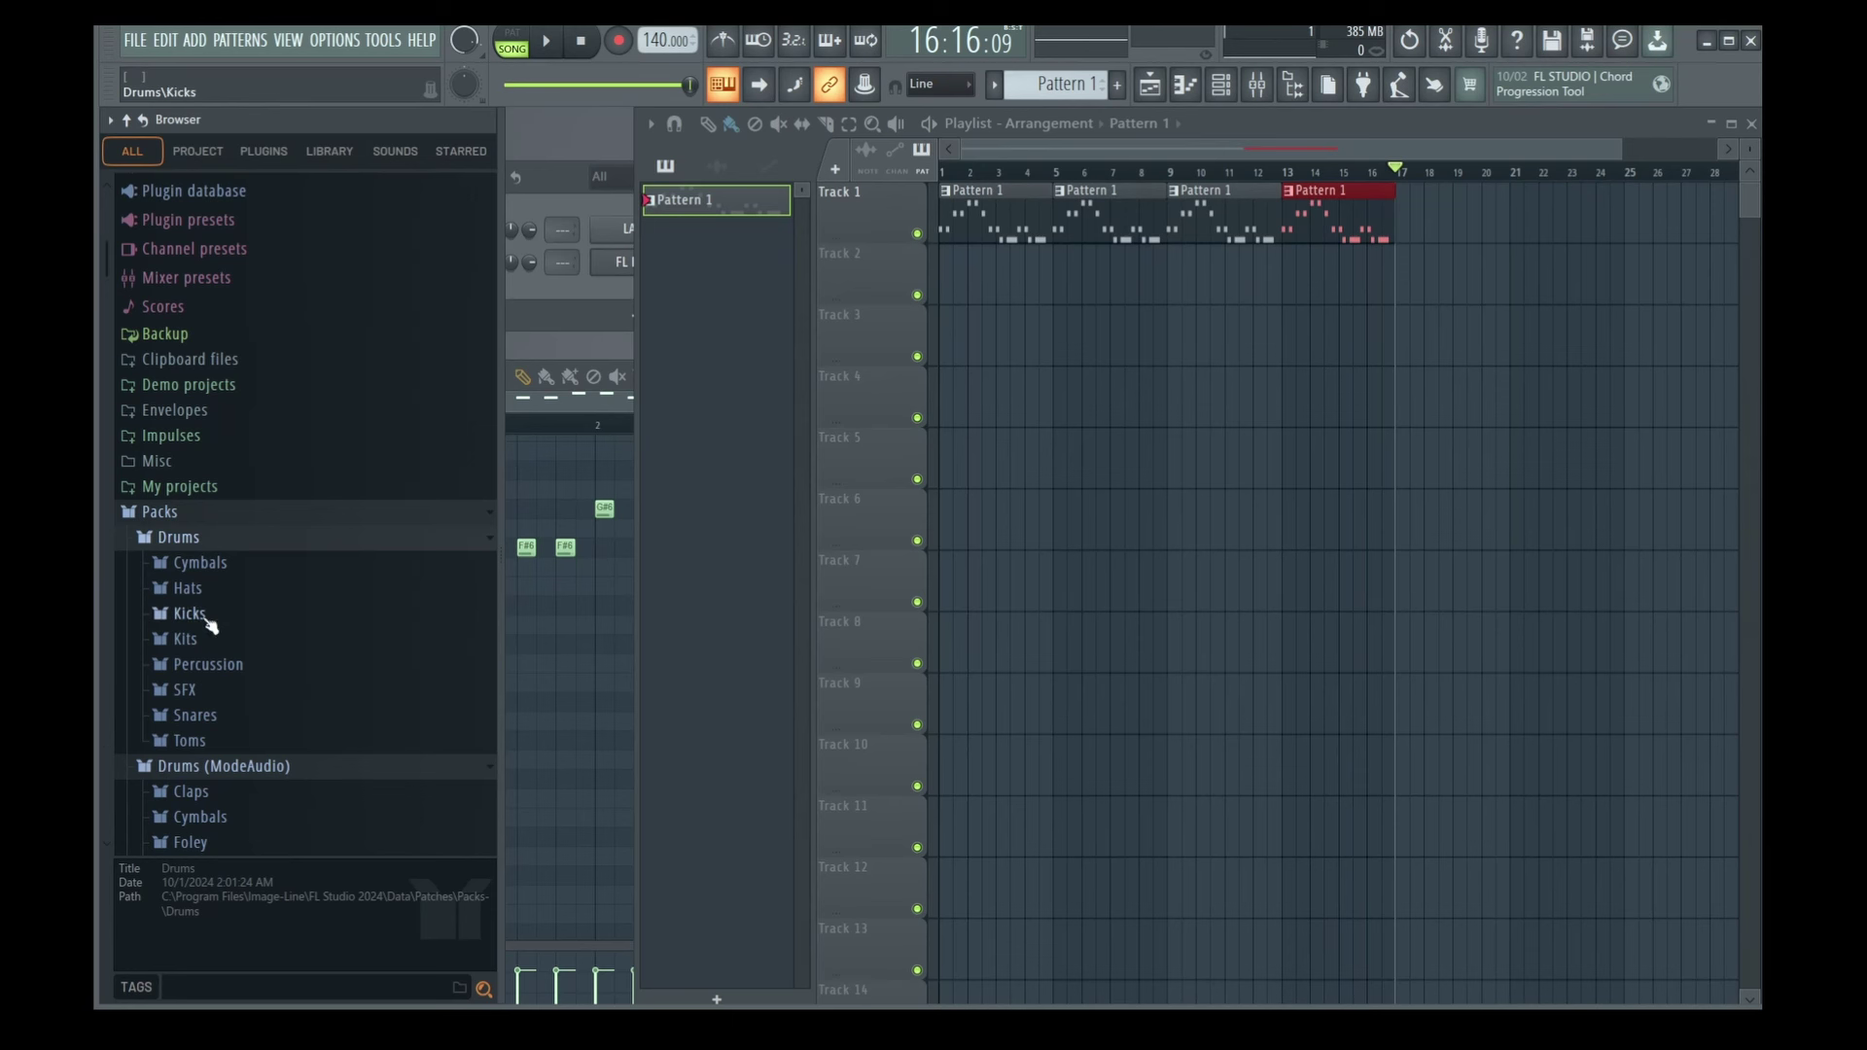
{"action": "left_click", "coordinate": [265, 618]}
Audition kick samples in the Kicks folder, from 22in Kick through the 707, 909, Alma, Bracke and FPC kicks.
{"action": "left_click", "coordinate": [231, 214]}
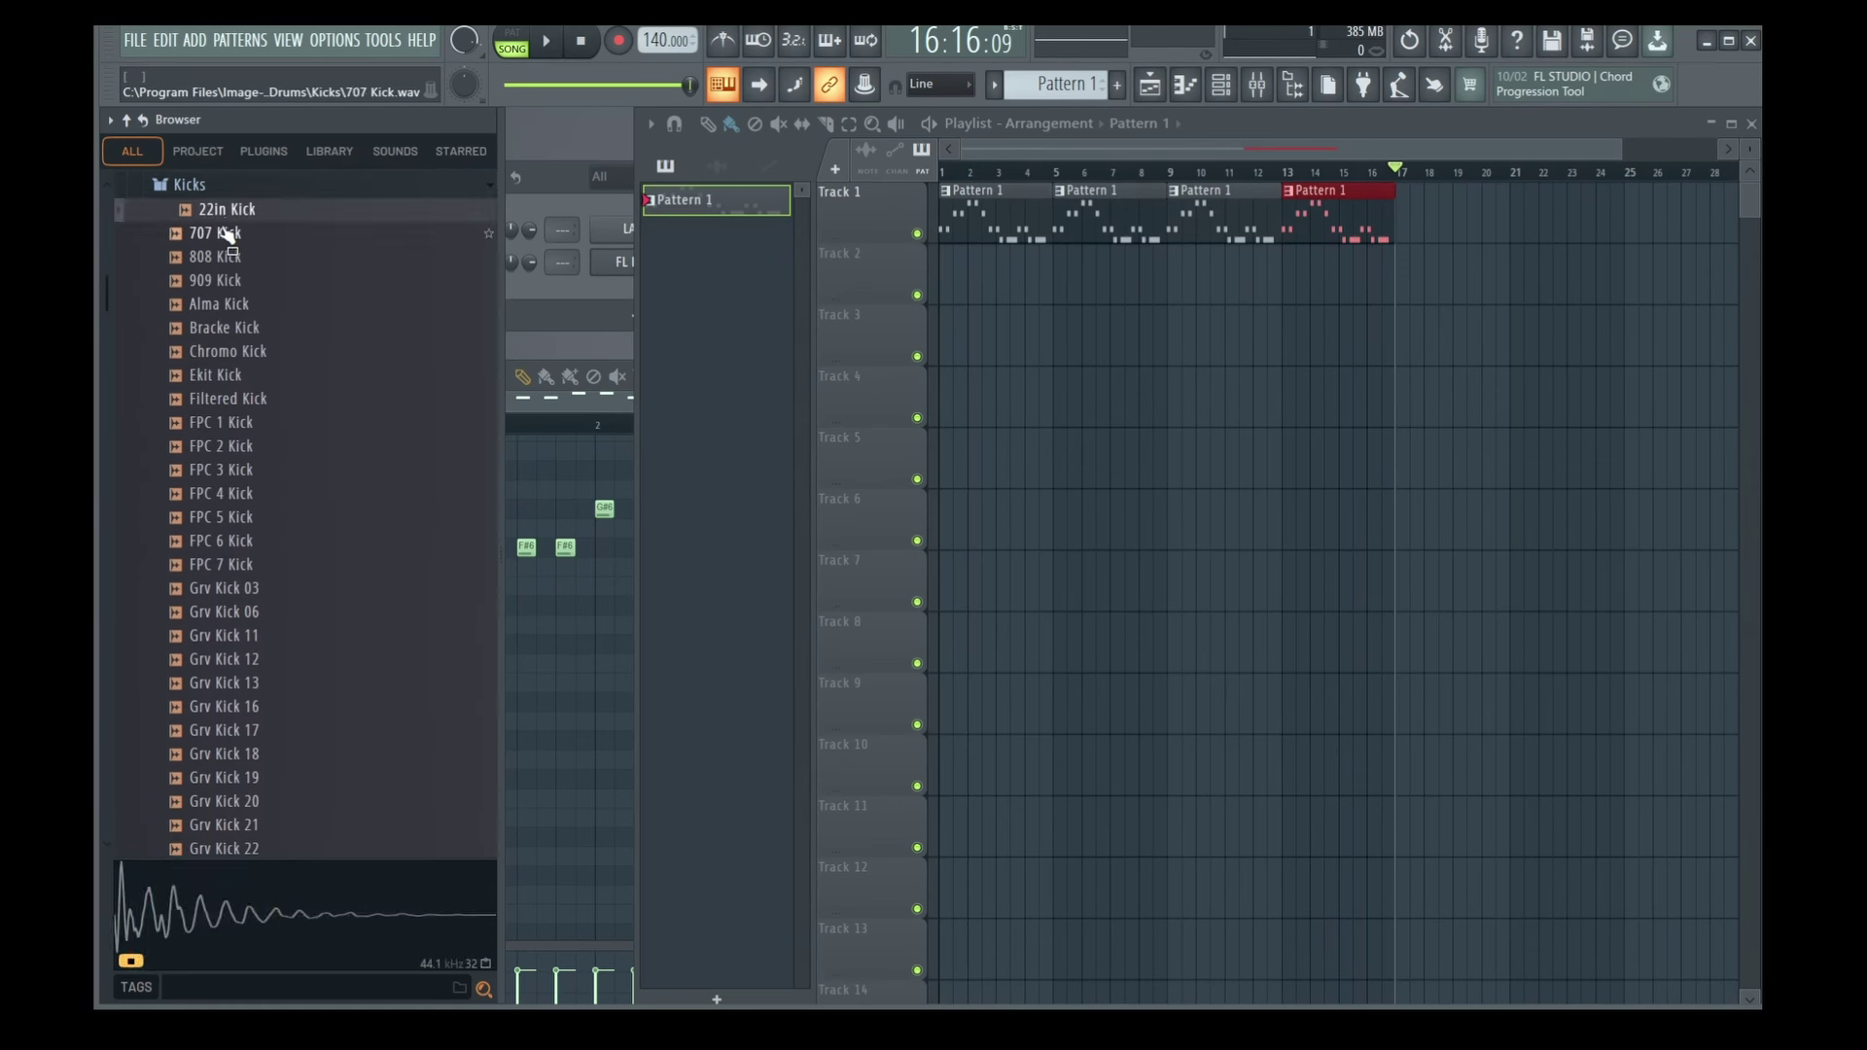
{"action": "left_click", "coordinate": [226, 235]}
{"action": "left_click", "coordinate": [243, 282]}
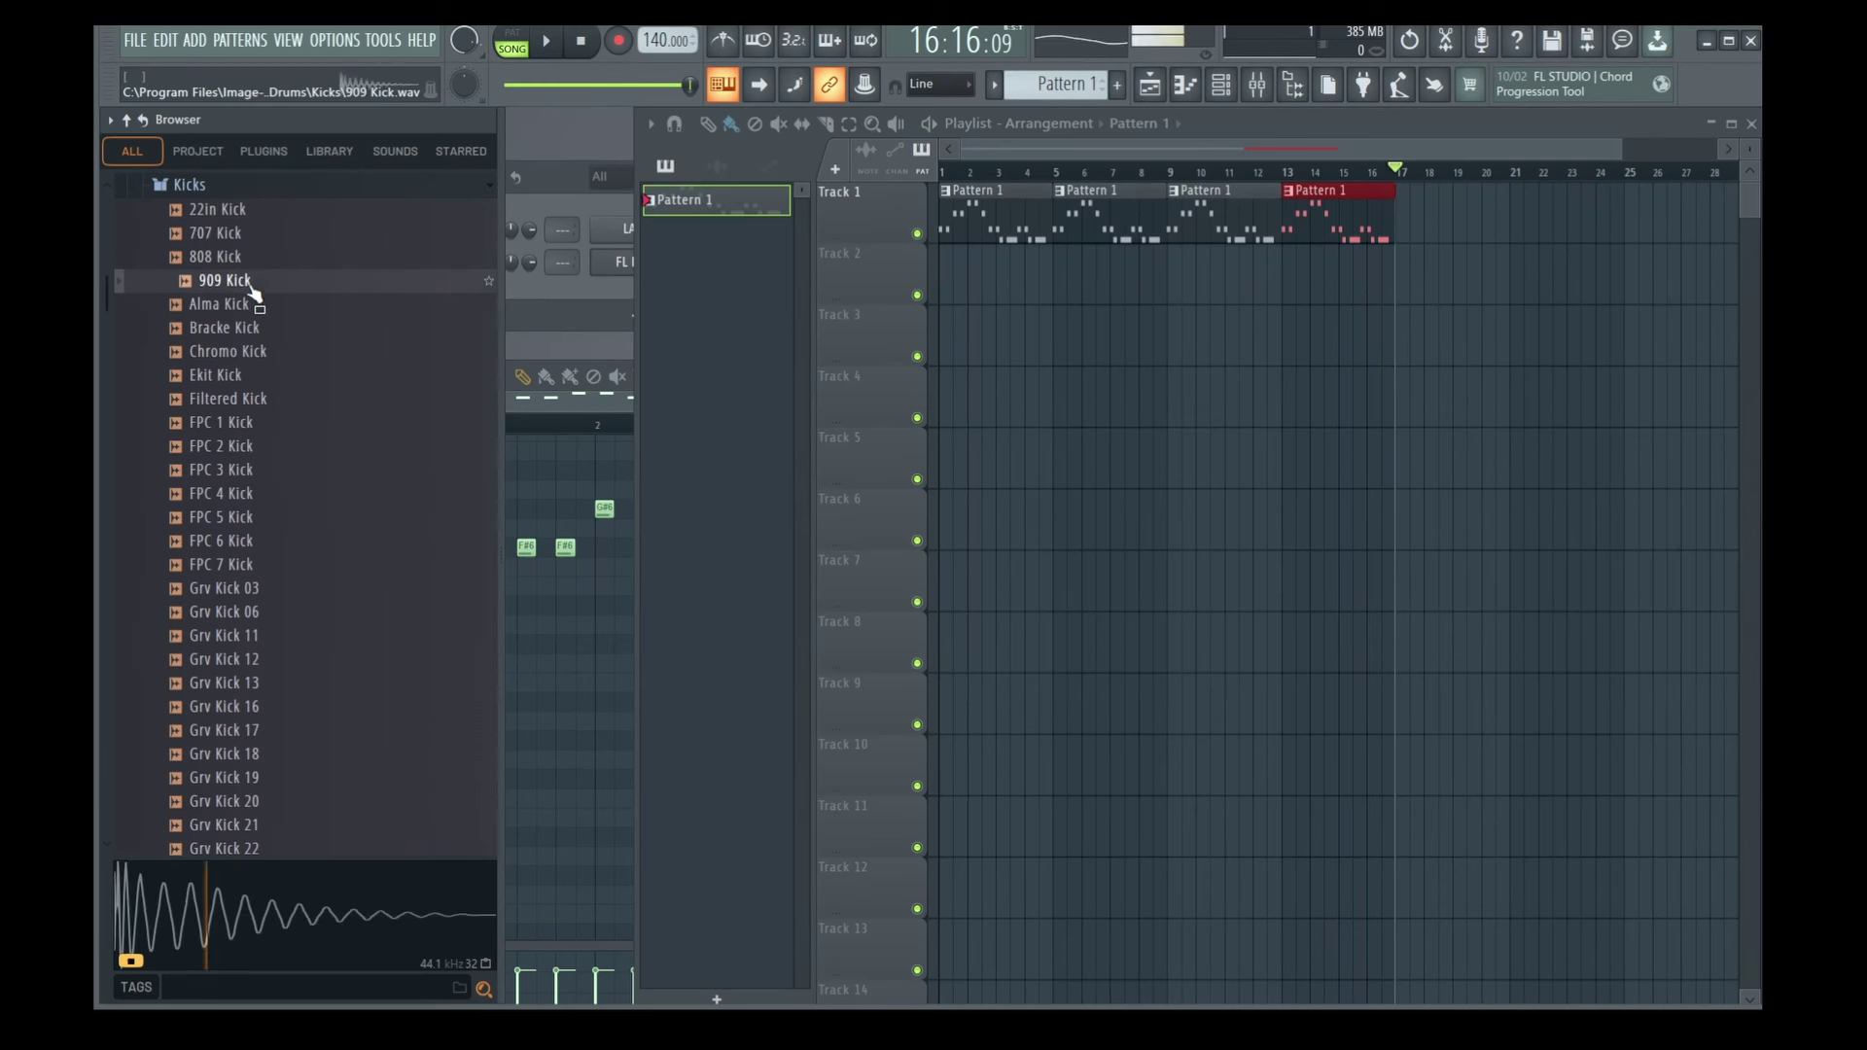
{"action": "left_click", "coordinate": [255, 305]}
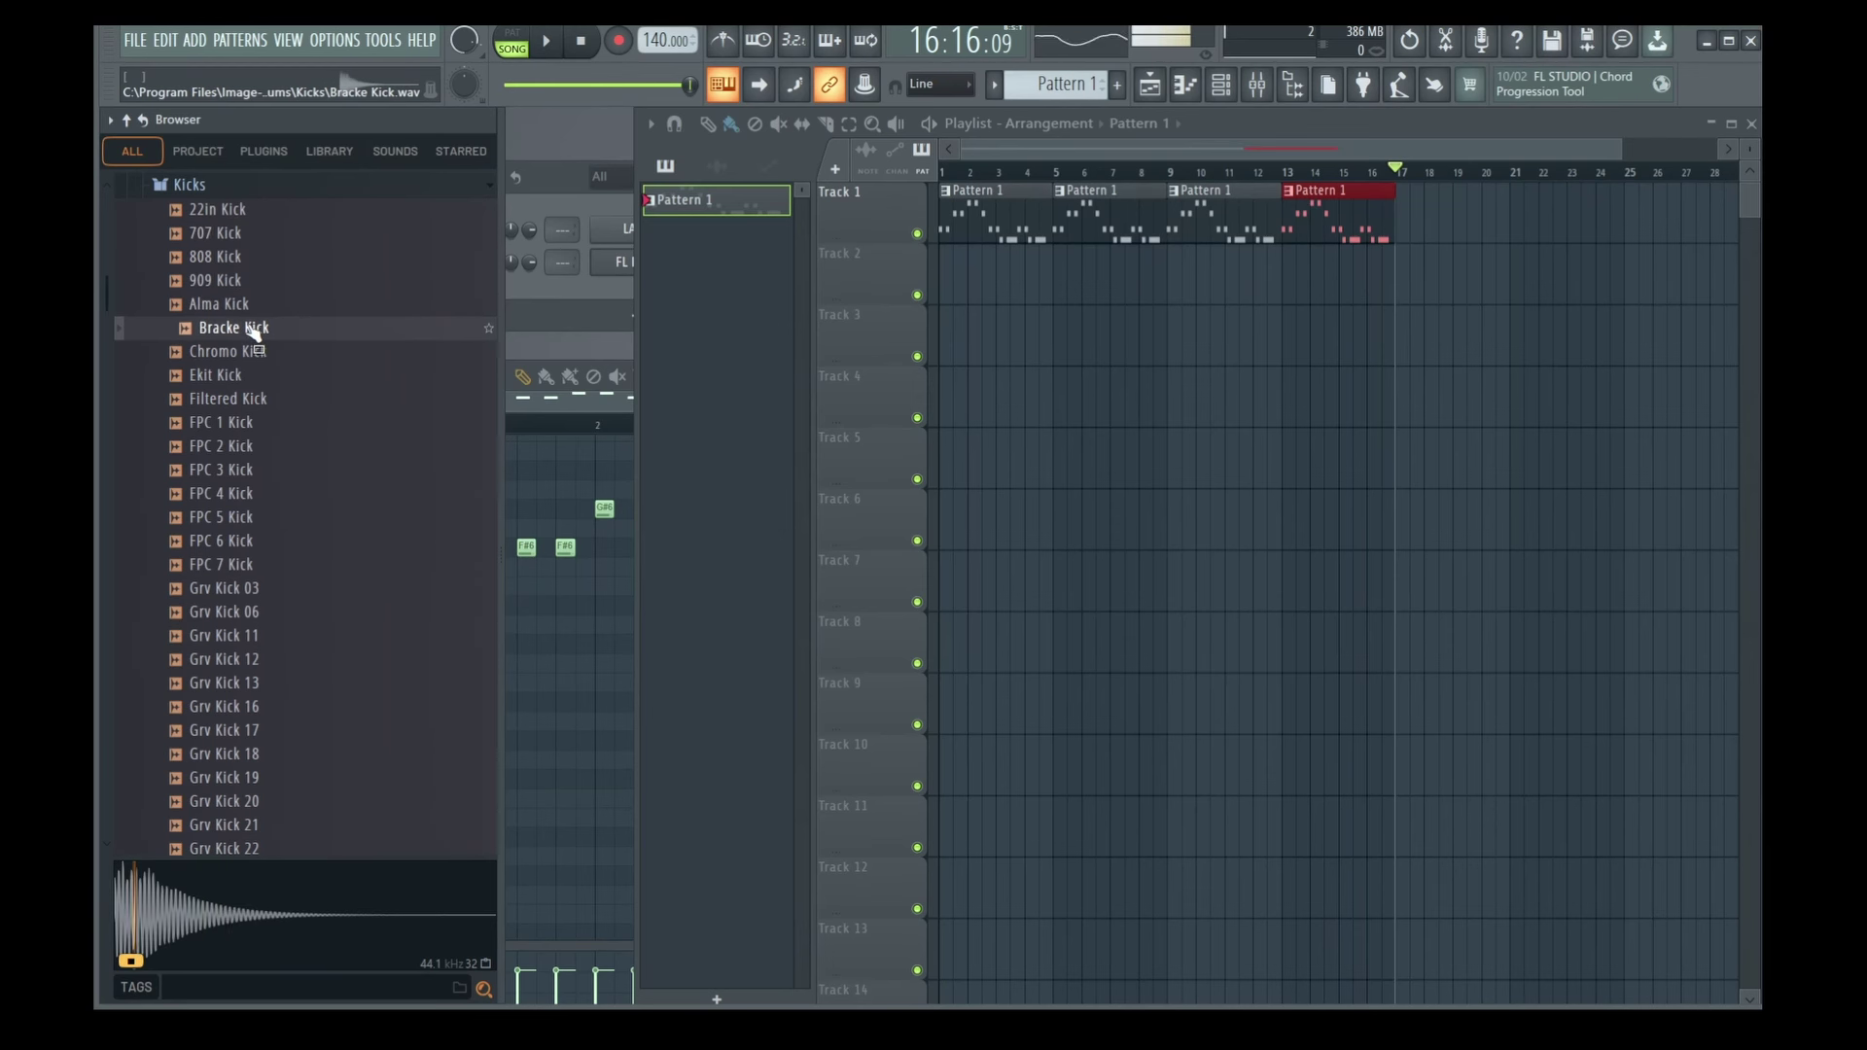
{"action": "left_click", "coordinate": [268, 309]}
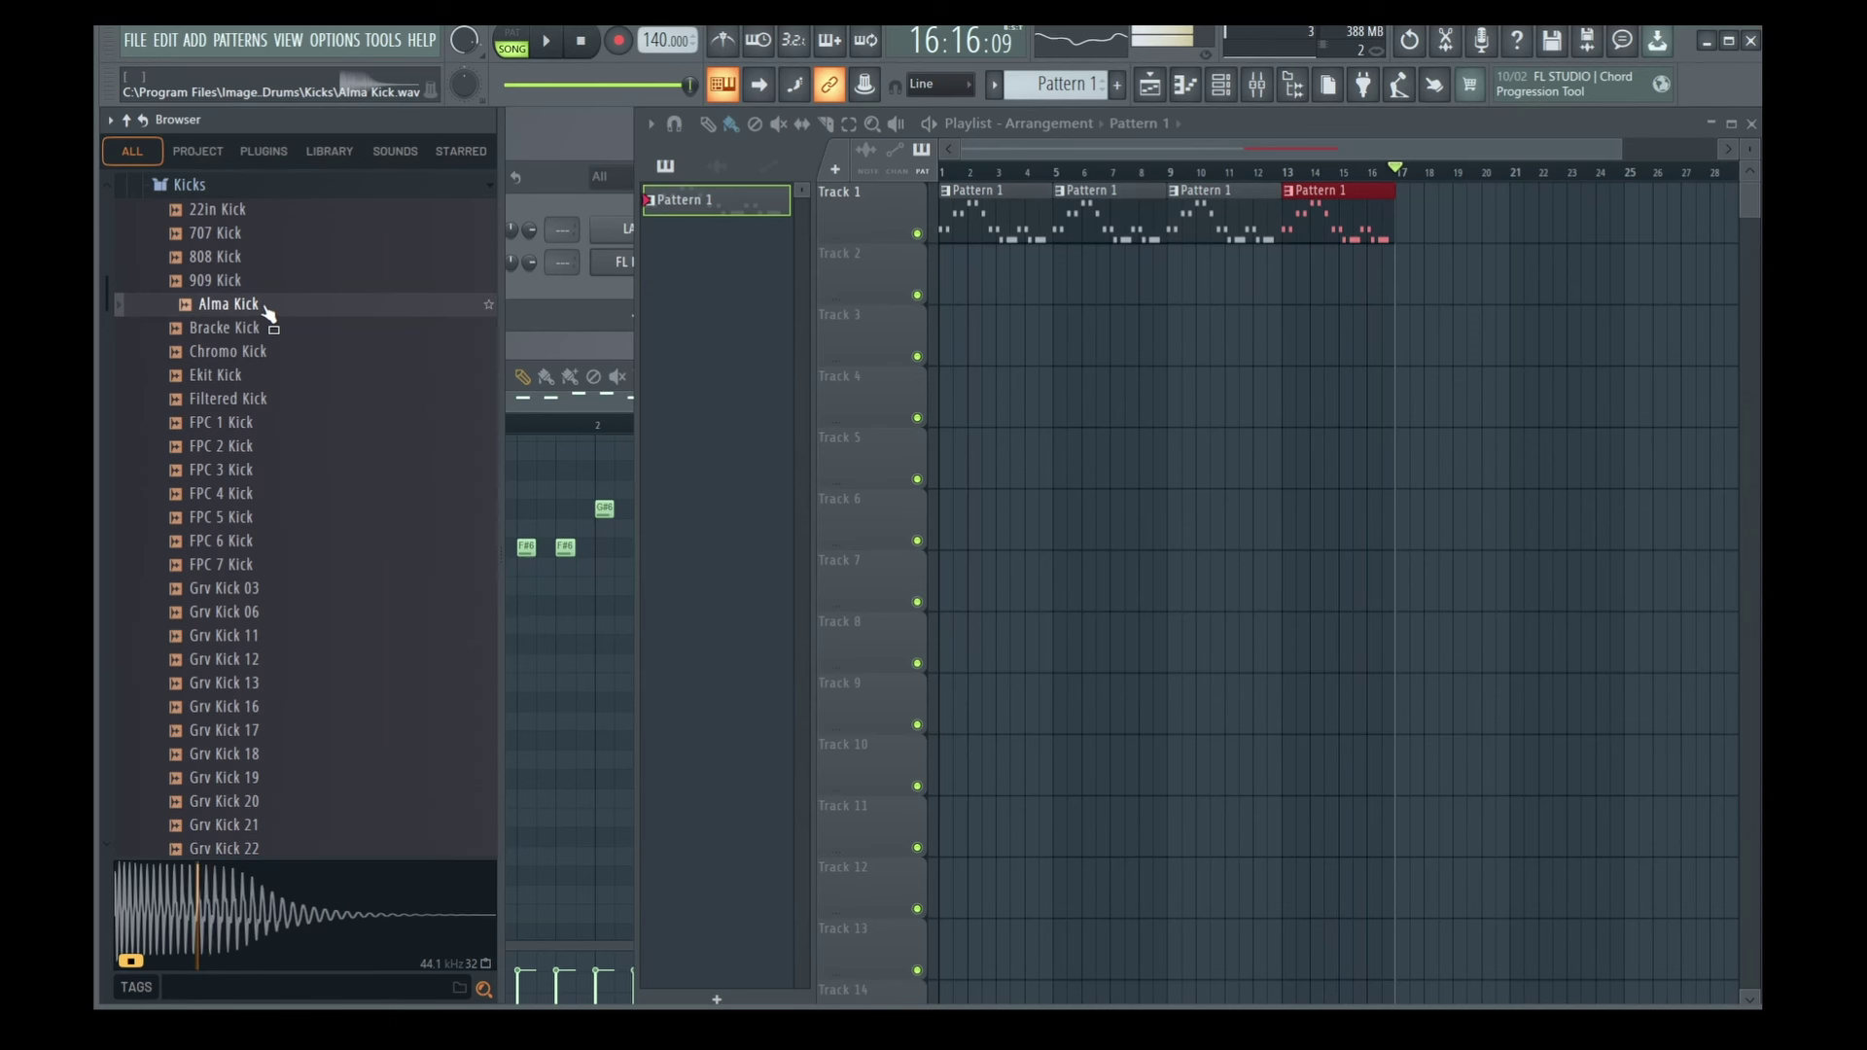
{"action": "left_click", "coordinate": [272, 424]}
{"action": "left_click", "coordinate": [272, 470]}
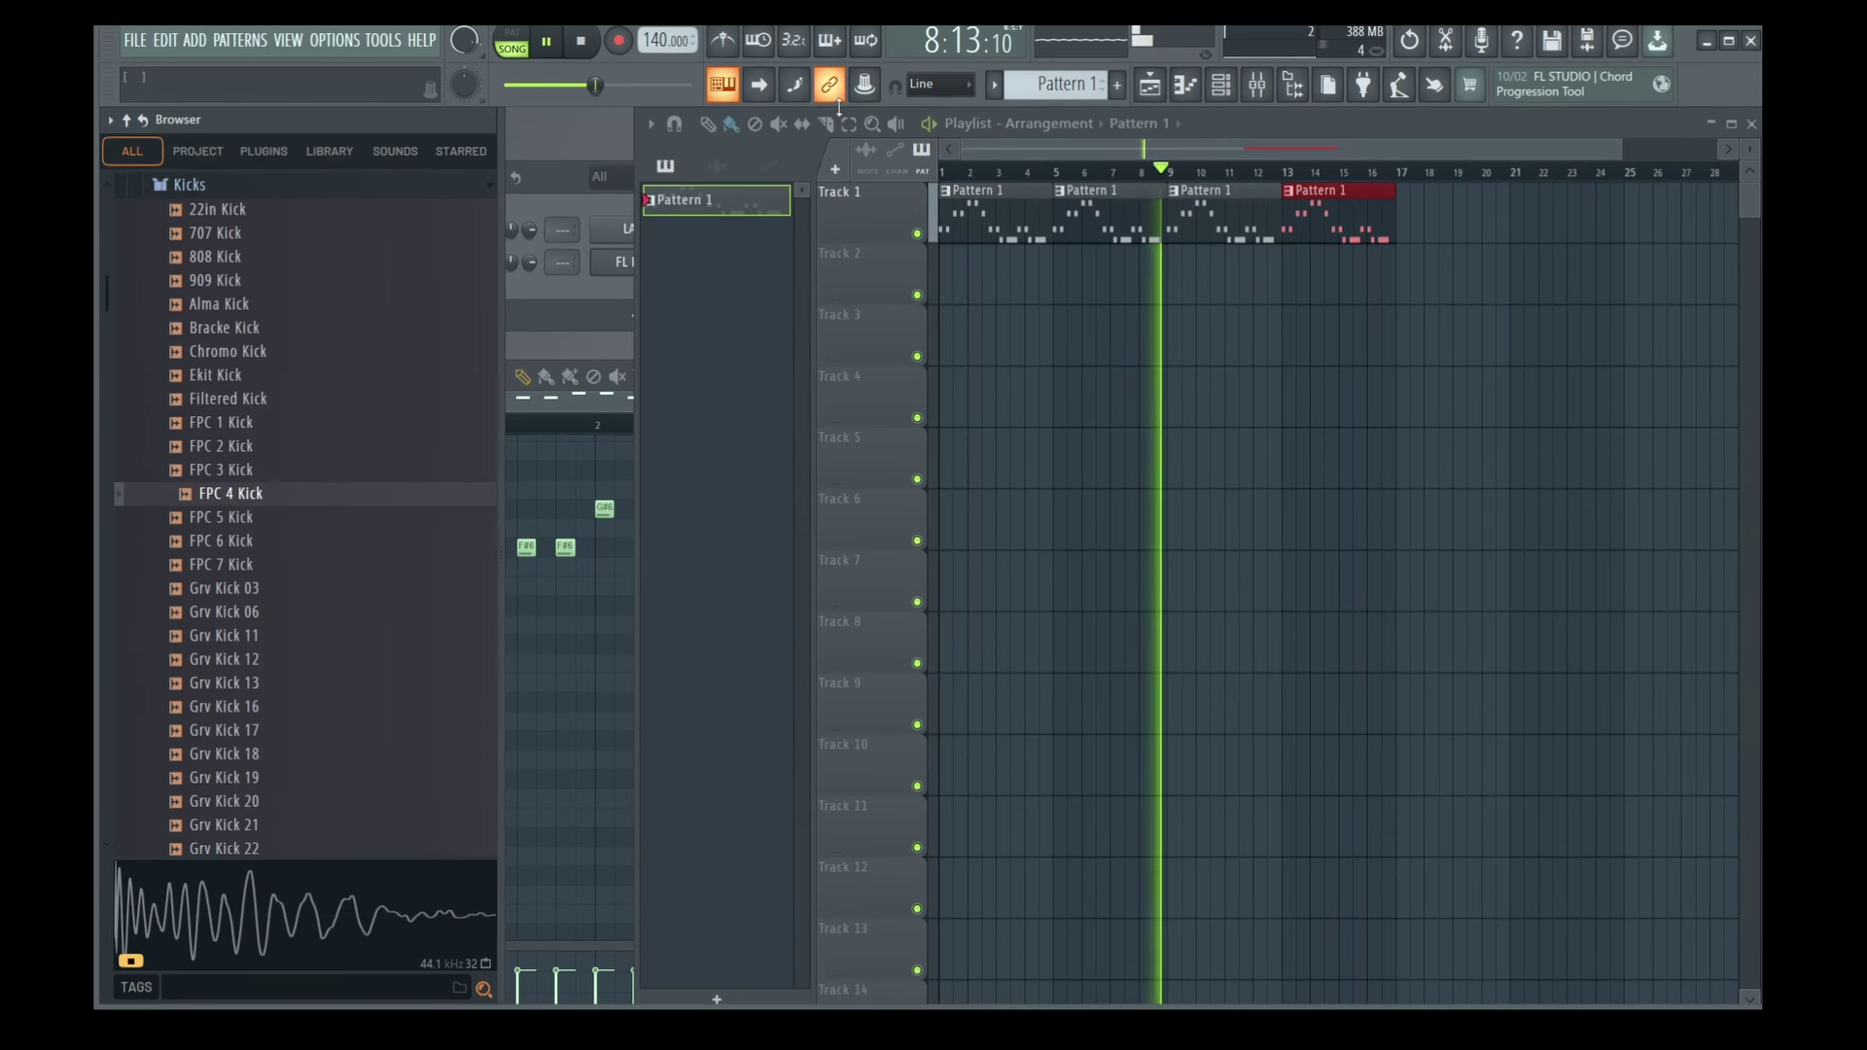
Play the song from the start with the metronome on, and stop playback in bar 5.
{"action": "key", "text": "space"}
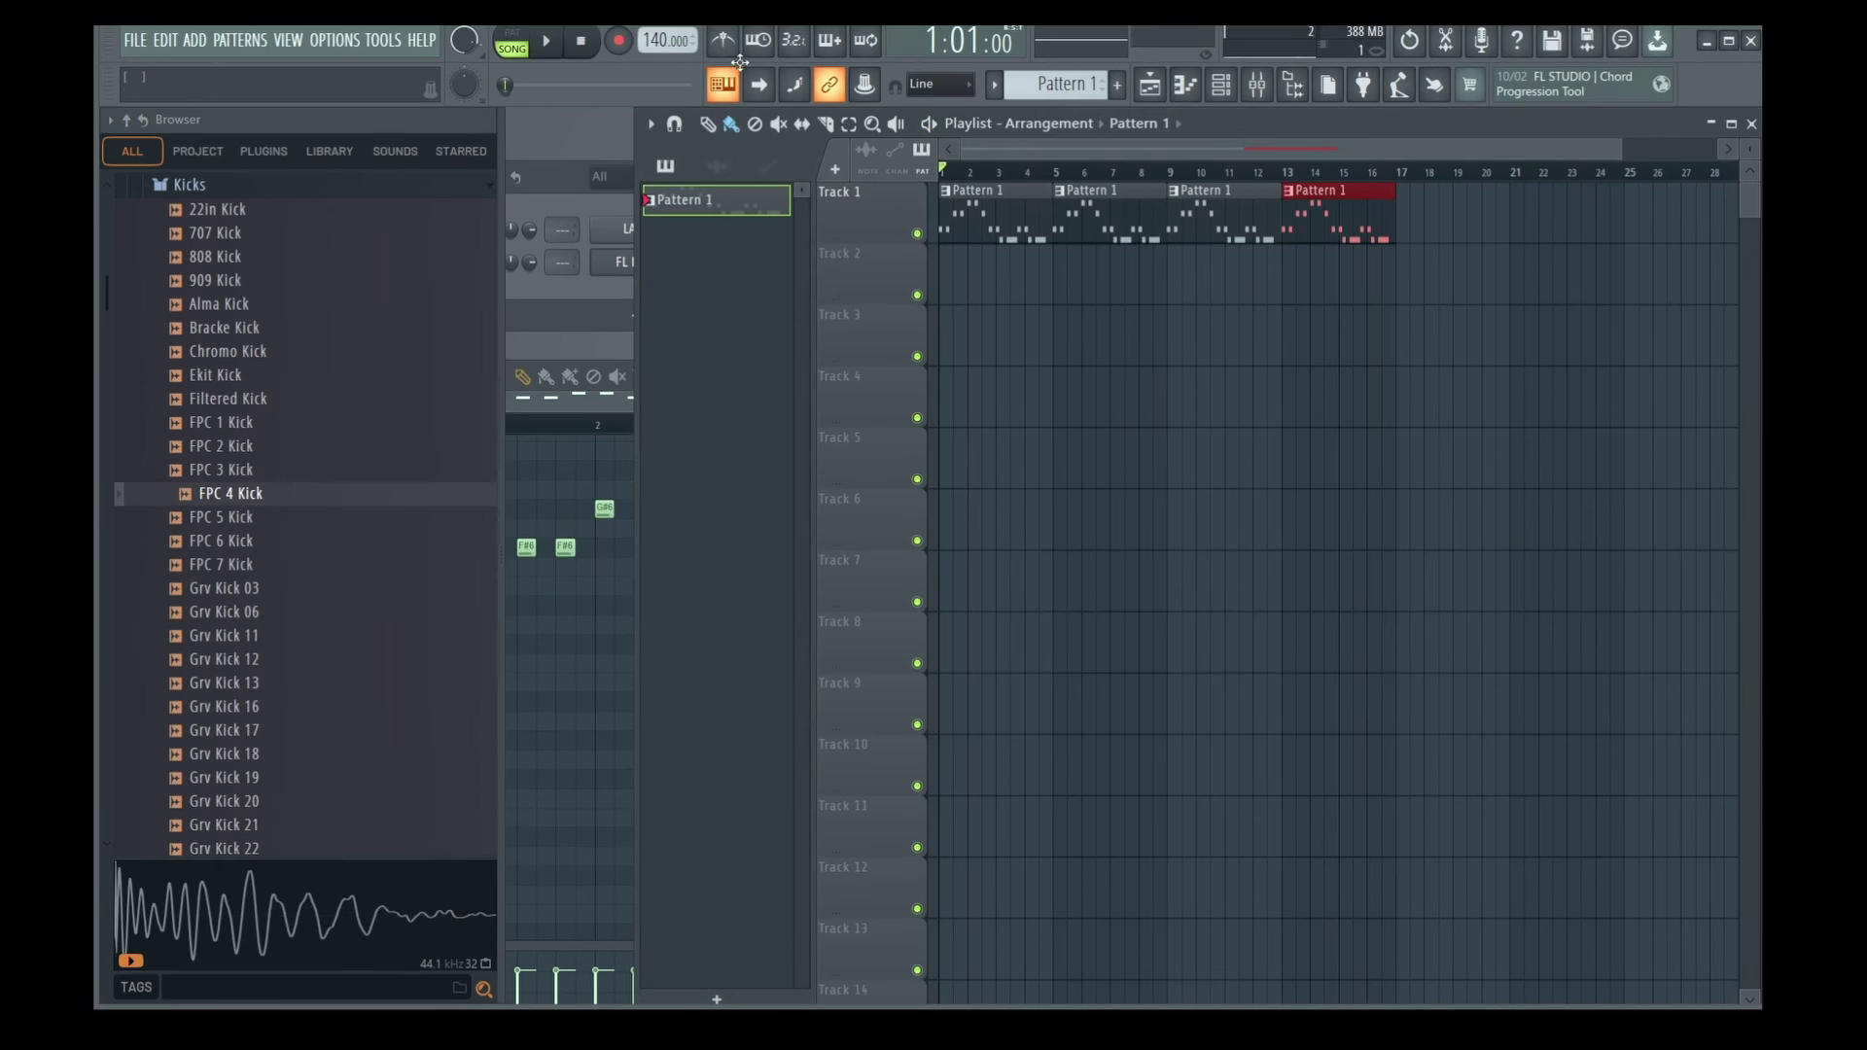
{"action": "left_click", "coordinate": [947, 131]}
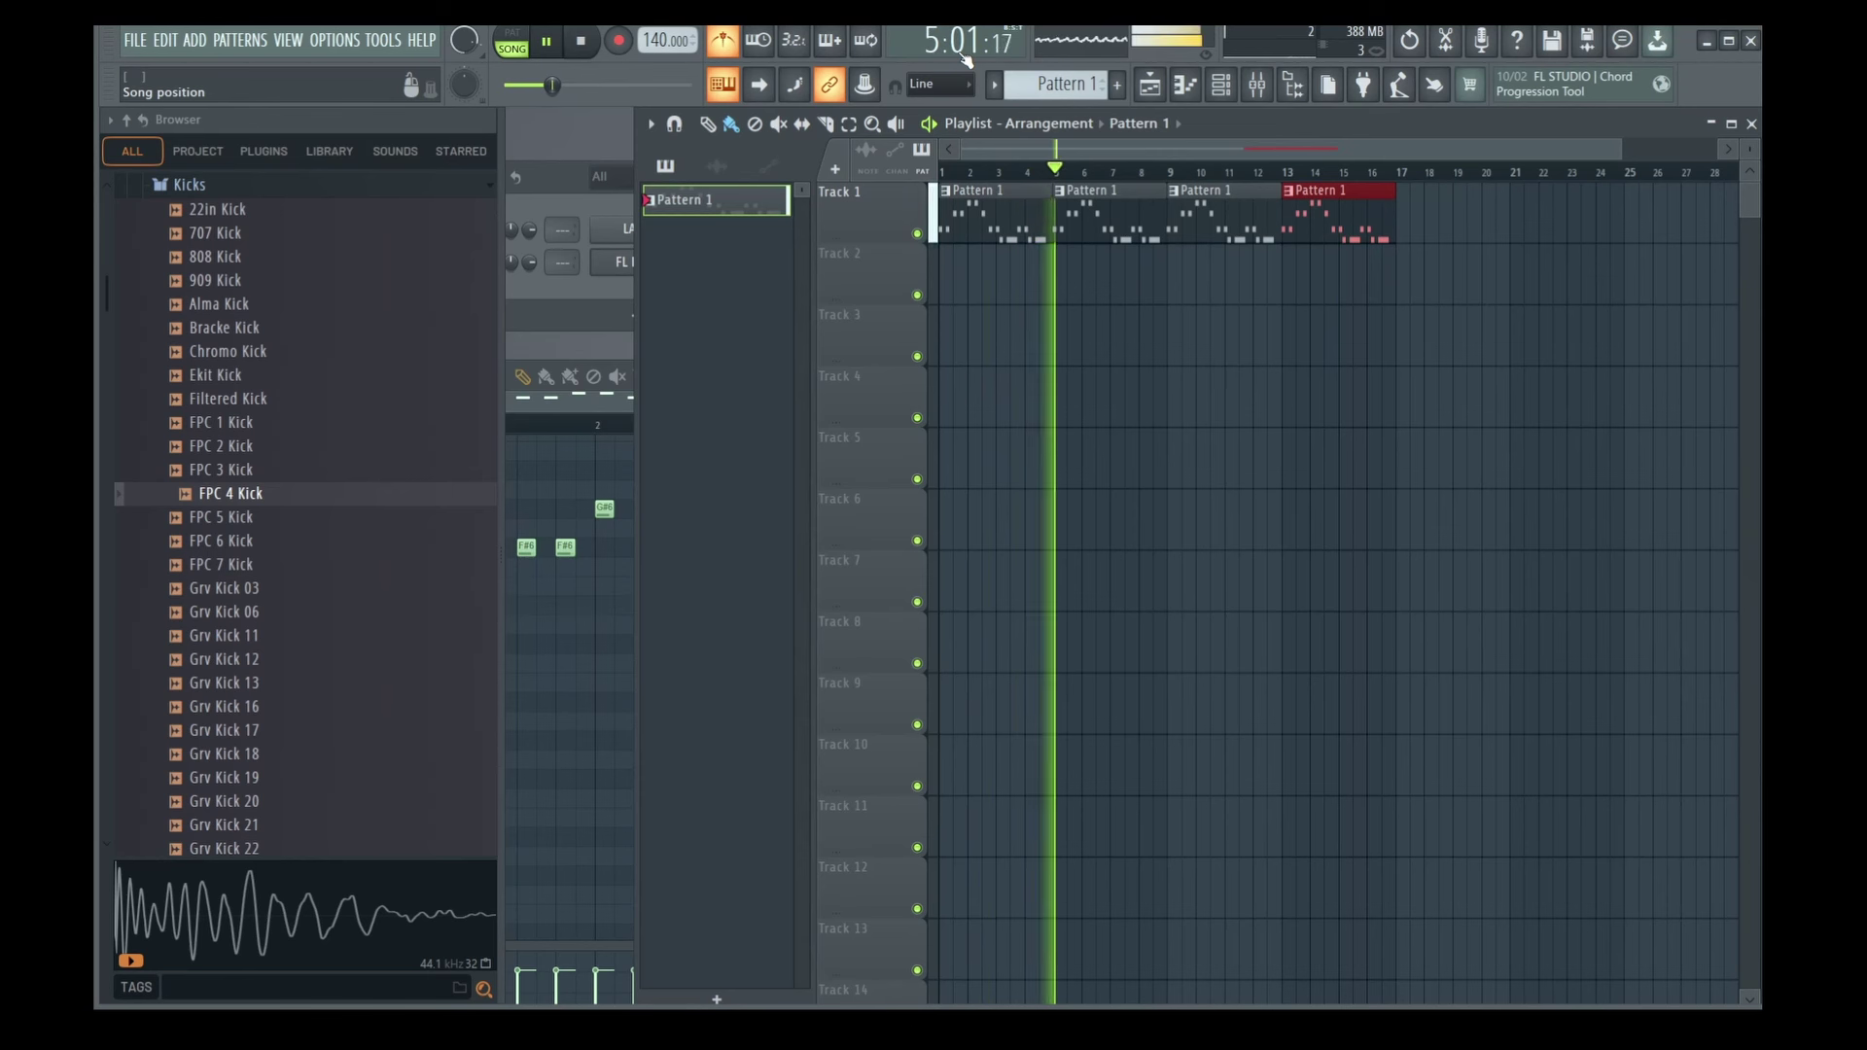
{"action": "key", "text": "space"}
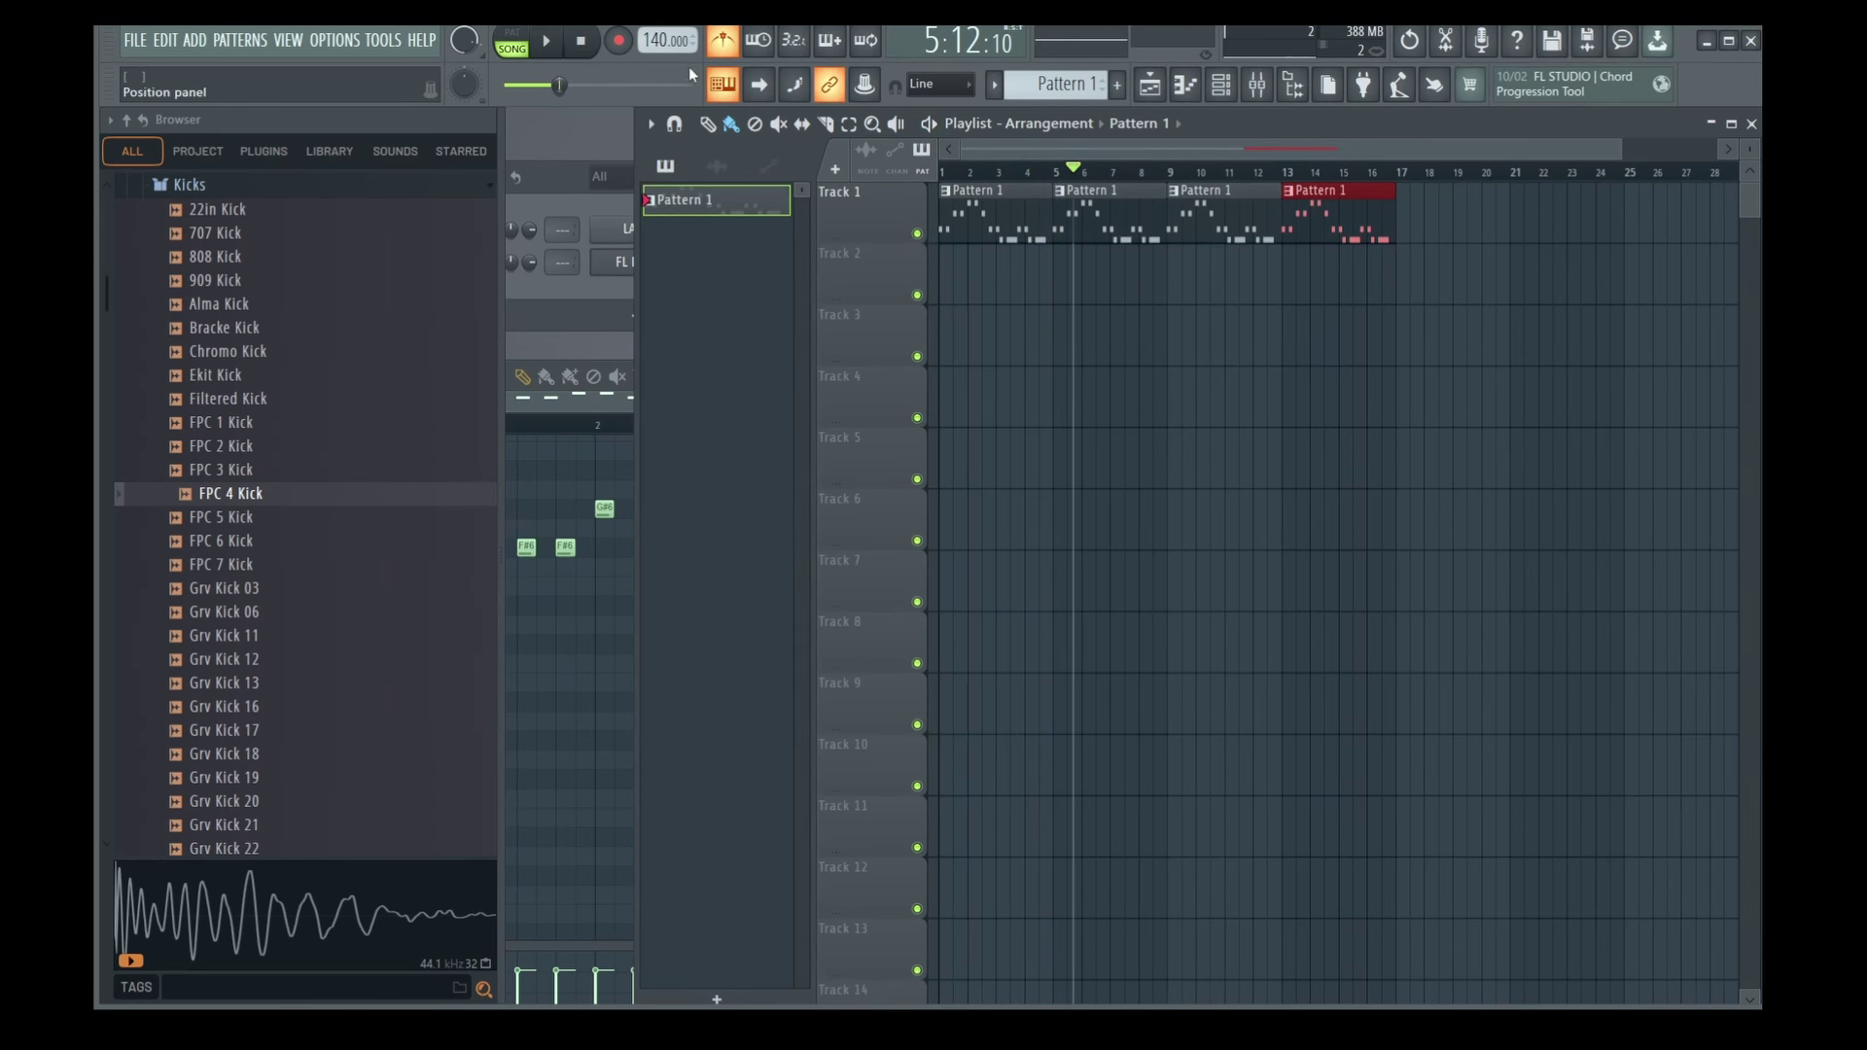
Find Attack Clap 09 among the clap samples and add it as a new channel below FL Keys.
{"action": "scroll", "coordinate": [212, 469], "scroll_direction": "down", "scroll_amount": 12}
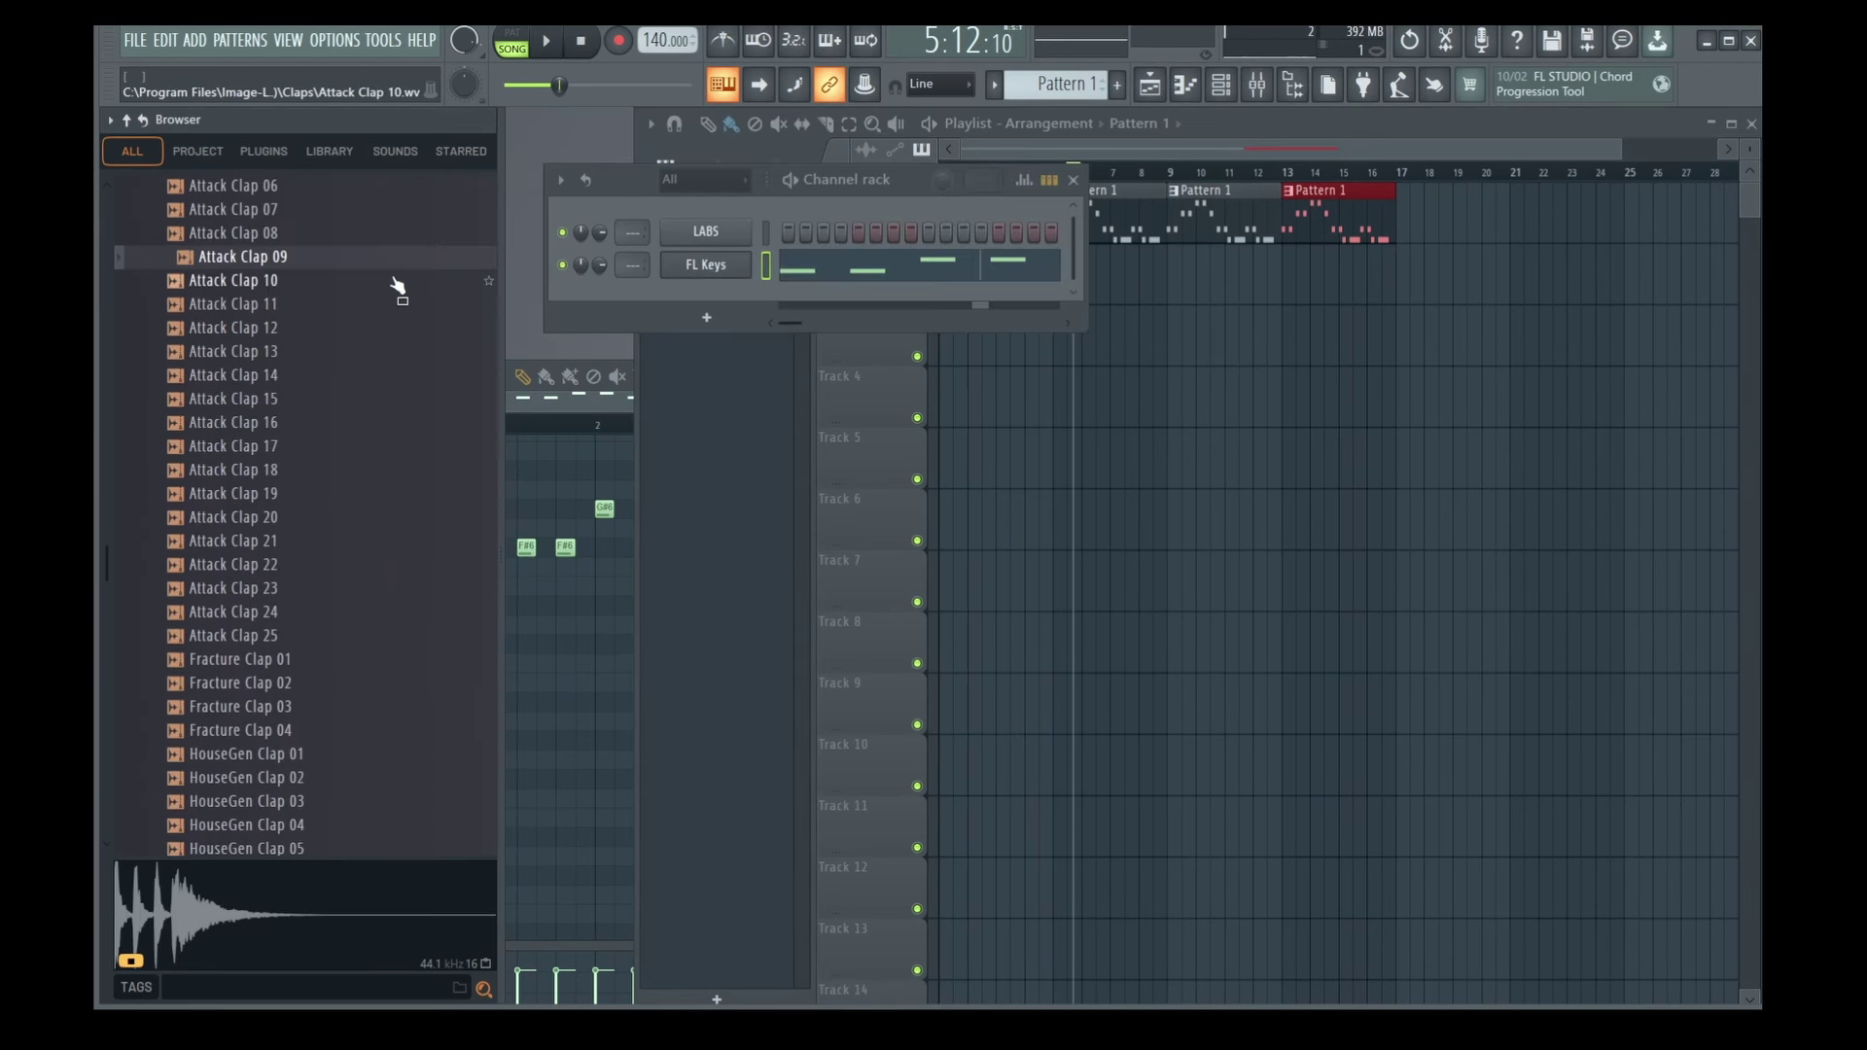
{"action": "left_click_drag", "start_coordinate": [397, 284], "coordinate": [925, 334]}
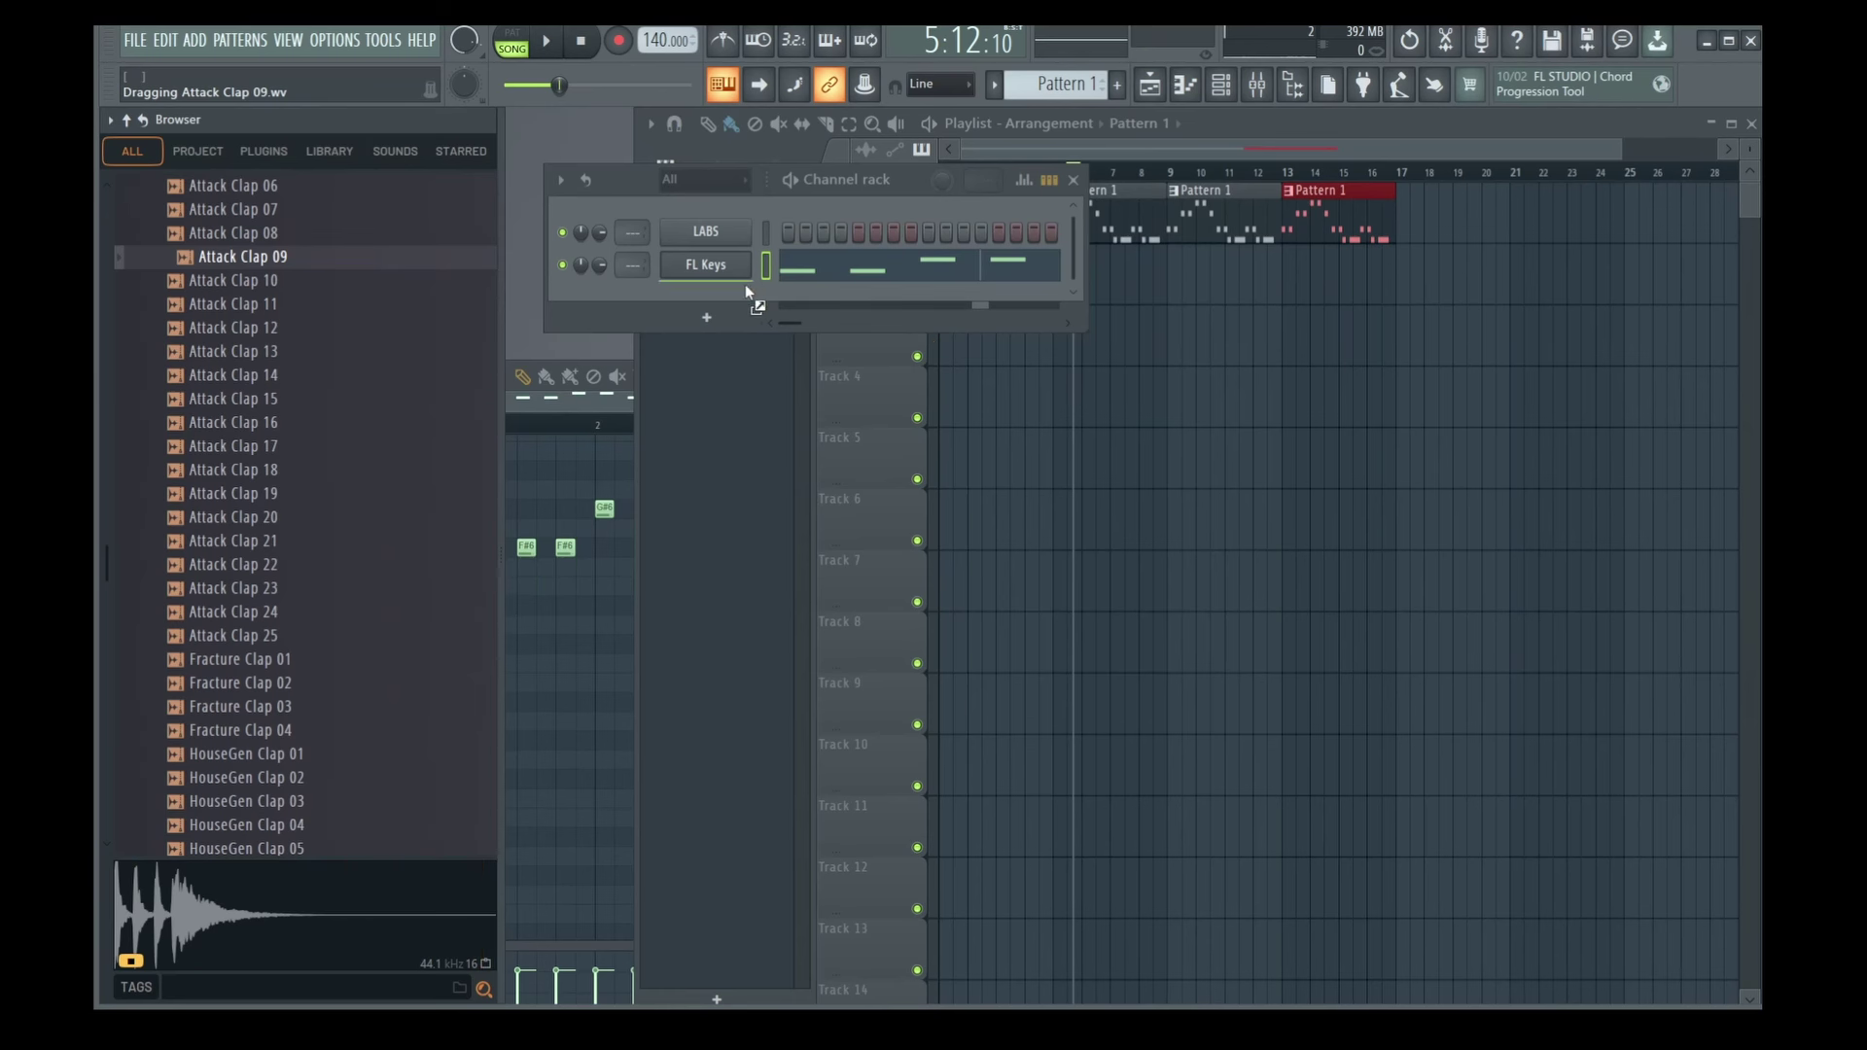
{"action": "left_click_drag", "start_coordinate": [745, 284], "coordinate": [745, 286]}
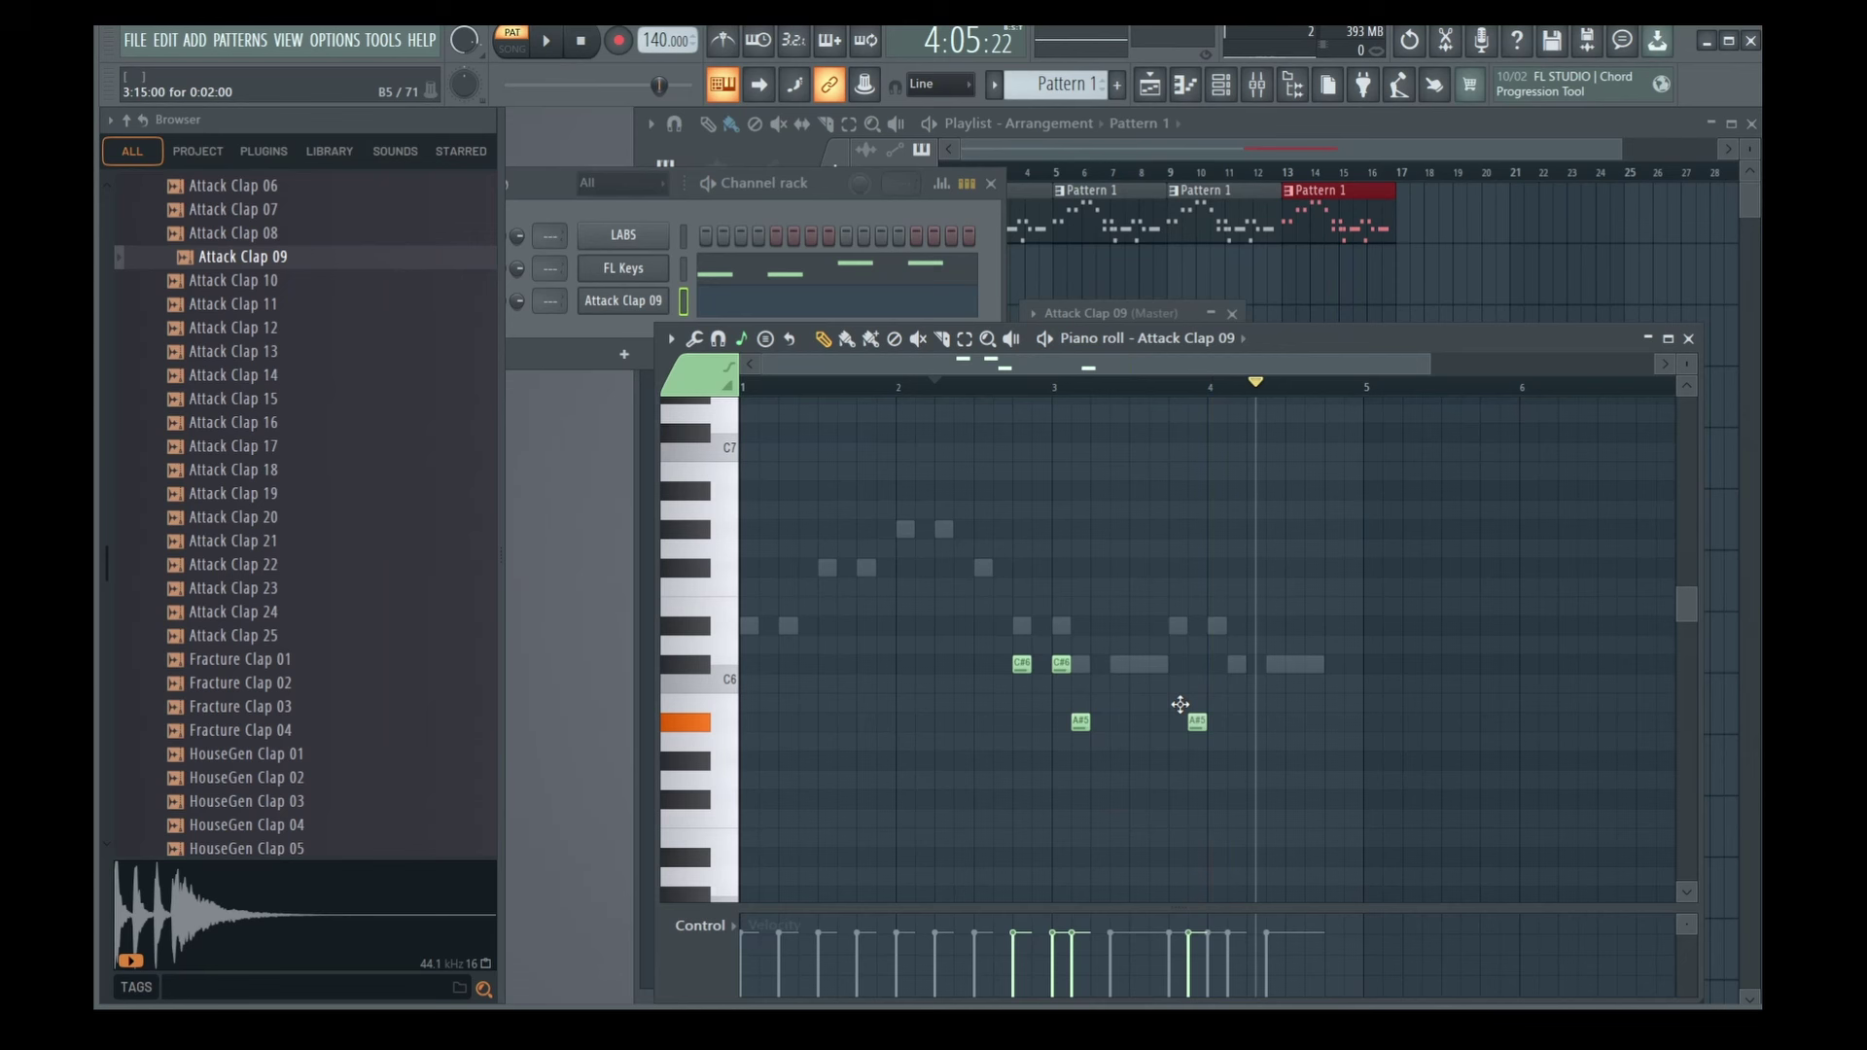
Add Attack Clap 09 notes on C#6 at 2:13 and 3:01 and on A#5 at 3:03, 3:13, 4:01 and 4:03.
{"action": "left_click_drag", "start_coordinate": [1179, 704], "coordinate": [1236, 730]}
{"action": "left_click", "coordinate": [1230, 729]}
{"action": "left_click", "coordinate": [1235, 760]}
{"action": "left_click", "coordinate": [712, 529]}
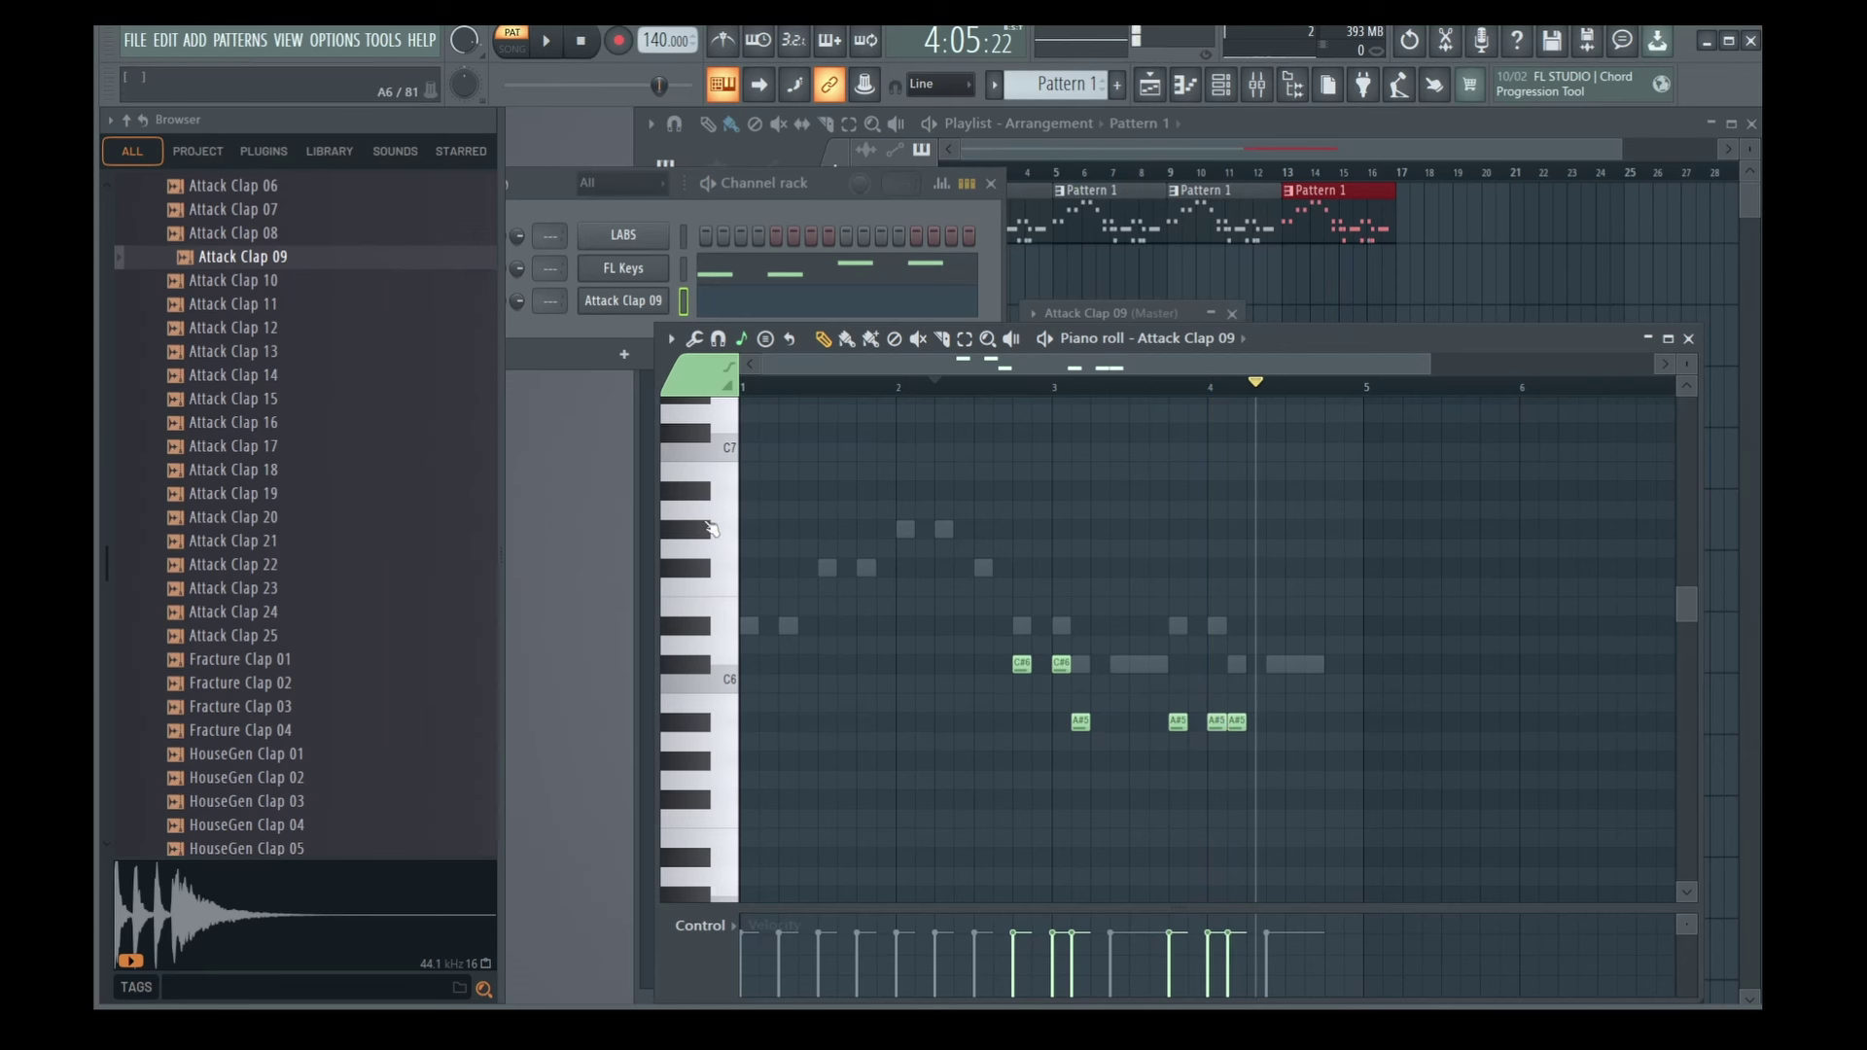
Delete the C#6 and A#5 clap notes from the Attack Clap 09 piano roll.
{"action": "right_click", "coordinate": [1080, 721]}
{"action": "right_click", "coordinate": [1177, 722]}
{"action": "right_click", "coordinate": [1216, 721]}
{"action": "right_click", "coordinate": [1236, 721]}
{"action": "right_click", "coordinate": [1022, 664]}
{"action": "right_click", "coordinate": [1061, 664]}
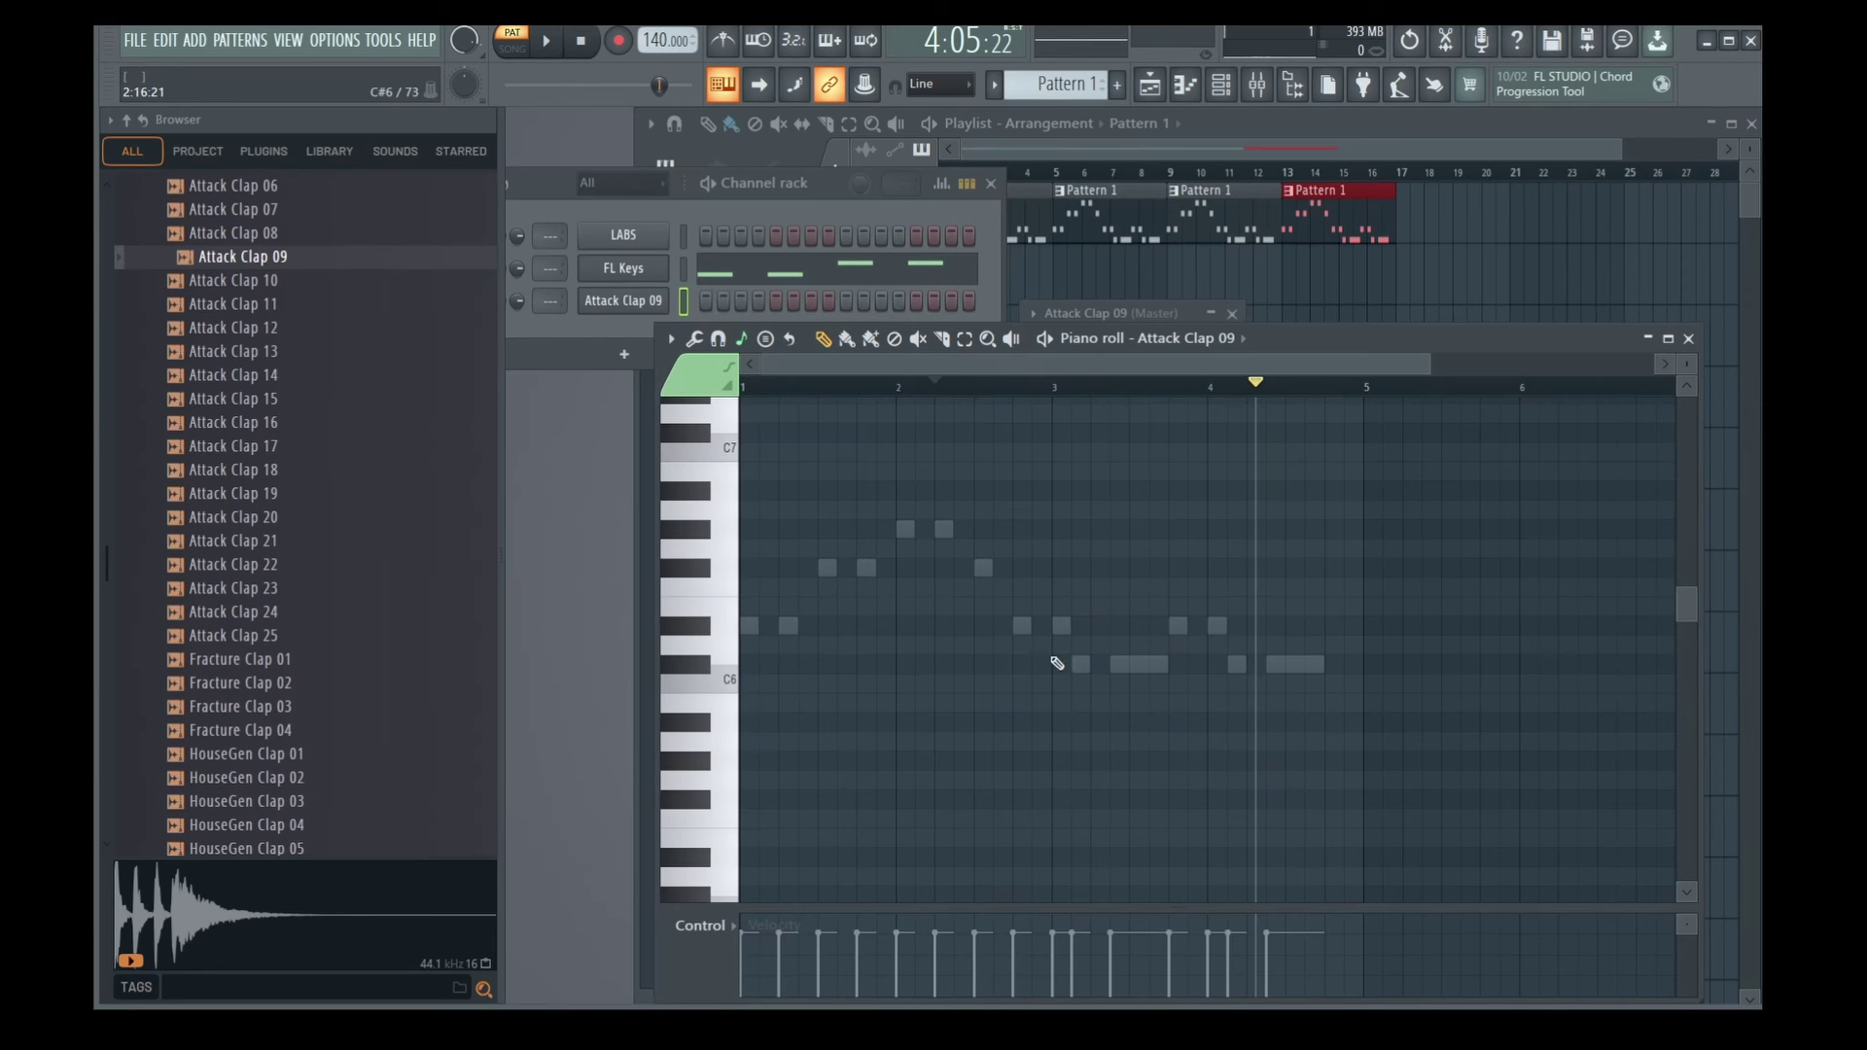
Audition the clap at lower pitches around A#4 on the piano roll keyboard.
{"action": "scroll", "coordinate": [972, 658], "scroll_direction": "down", "scroll_amount": 5}
{"action": "mouse_move", "coordinate": [702, 778]}
{"action": "left_mouse_down"}
{"action": "mouse_move", "coordinate": [695, 840]}
{"action": "mouse_move", "coordinate": [694, 664]}
{"action": "left_mouse_up"}
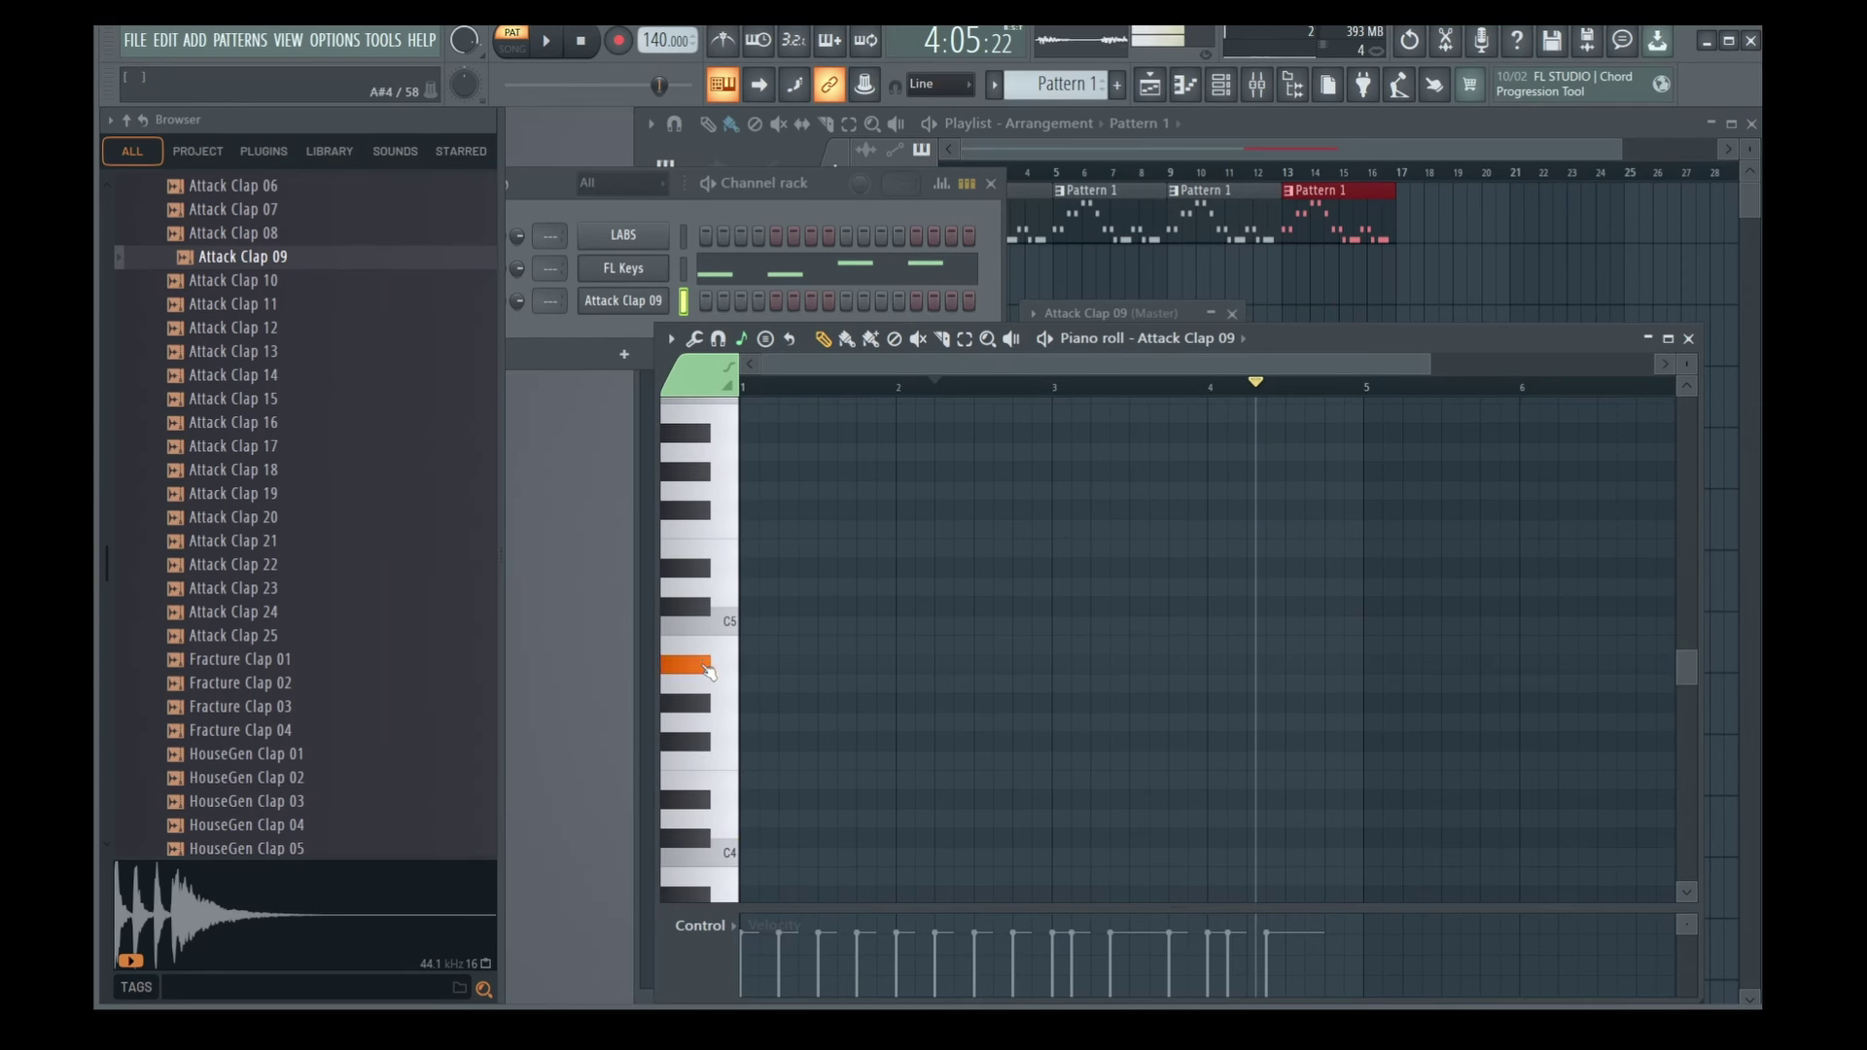
{"action": "left_click", "coordinate": [713, 820]}
{"action": "left_click", "coordinate": [732, 849]}
{"action": "left_click", "coordinate": [710, 749]}
{"action": "scroll", "coordinate": [716, 757], "scroll_direction": "up", "scroll_amount": 3}
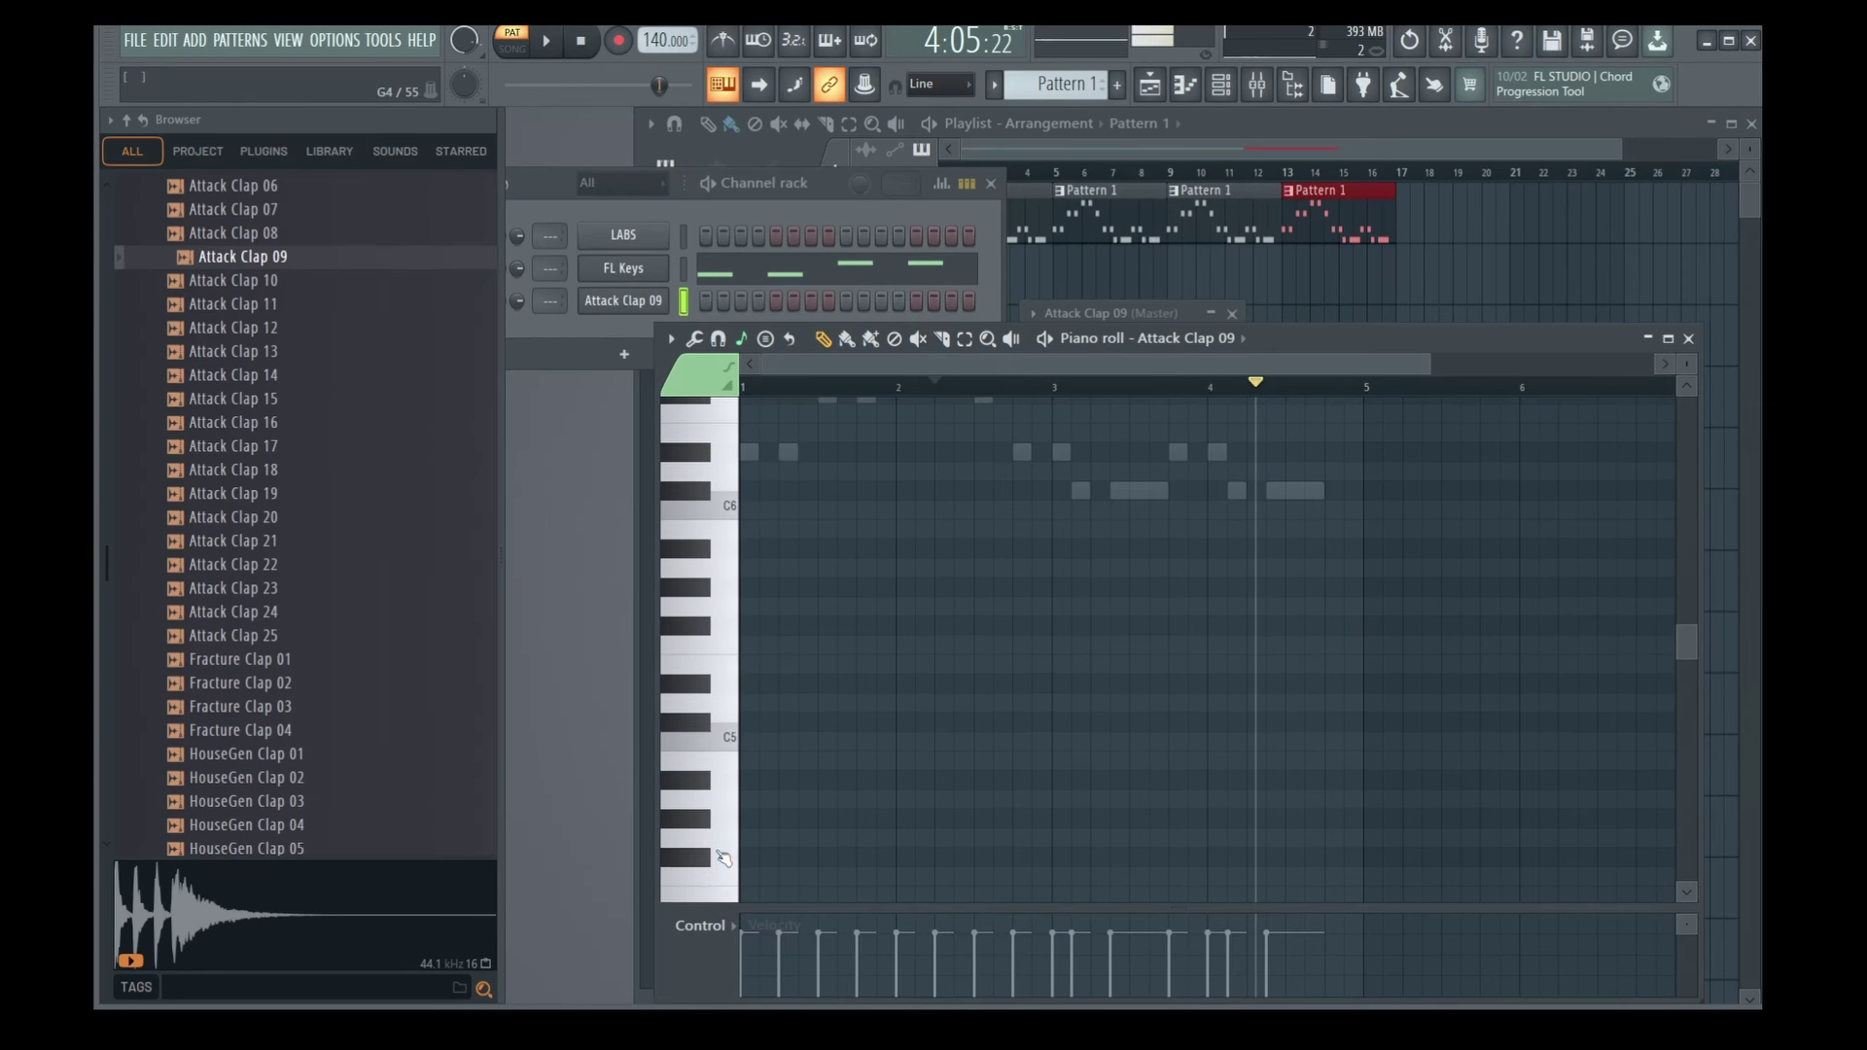
Add clap notes on A#4 at 2:13, 3:01, 3:13, 4:01 and G#4 at 3:03, 3:07, 4:03, 4:07, and play the pattern.
{"action": "mouse_move", "coordinate": [1020, 781]}
{"action": "left_mouse_down"}
{"action": "mouse_move", "coordinate": [1014, 809]}
{"action": "mouse_move", "coordinate": [1019, 770]}
{"action": "mouse_move", "coordinate": [1072, 778]}
{"action": "mouse_move", "coordinate": [1080, 822]}
{"action": "mouse_move", "coordinate": [1177, 779]}
{"action": "left_mouse_up"}
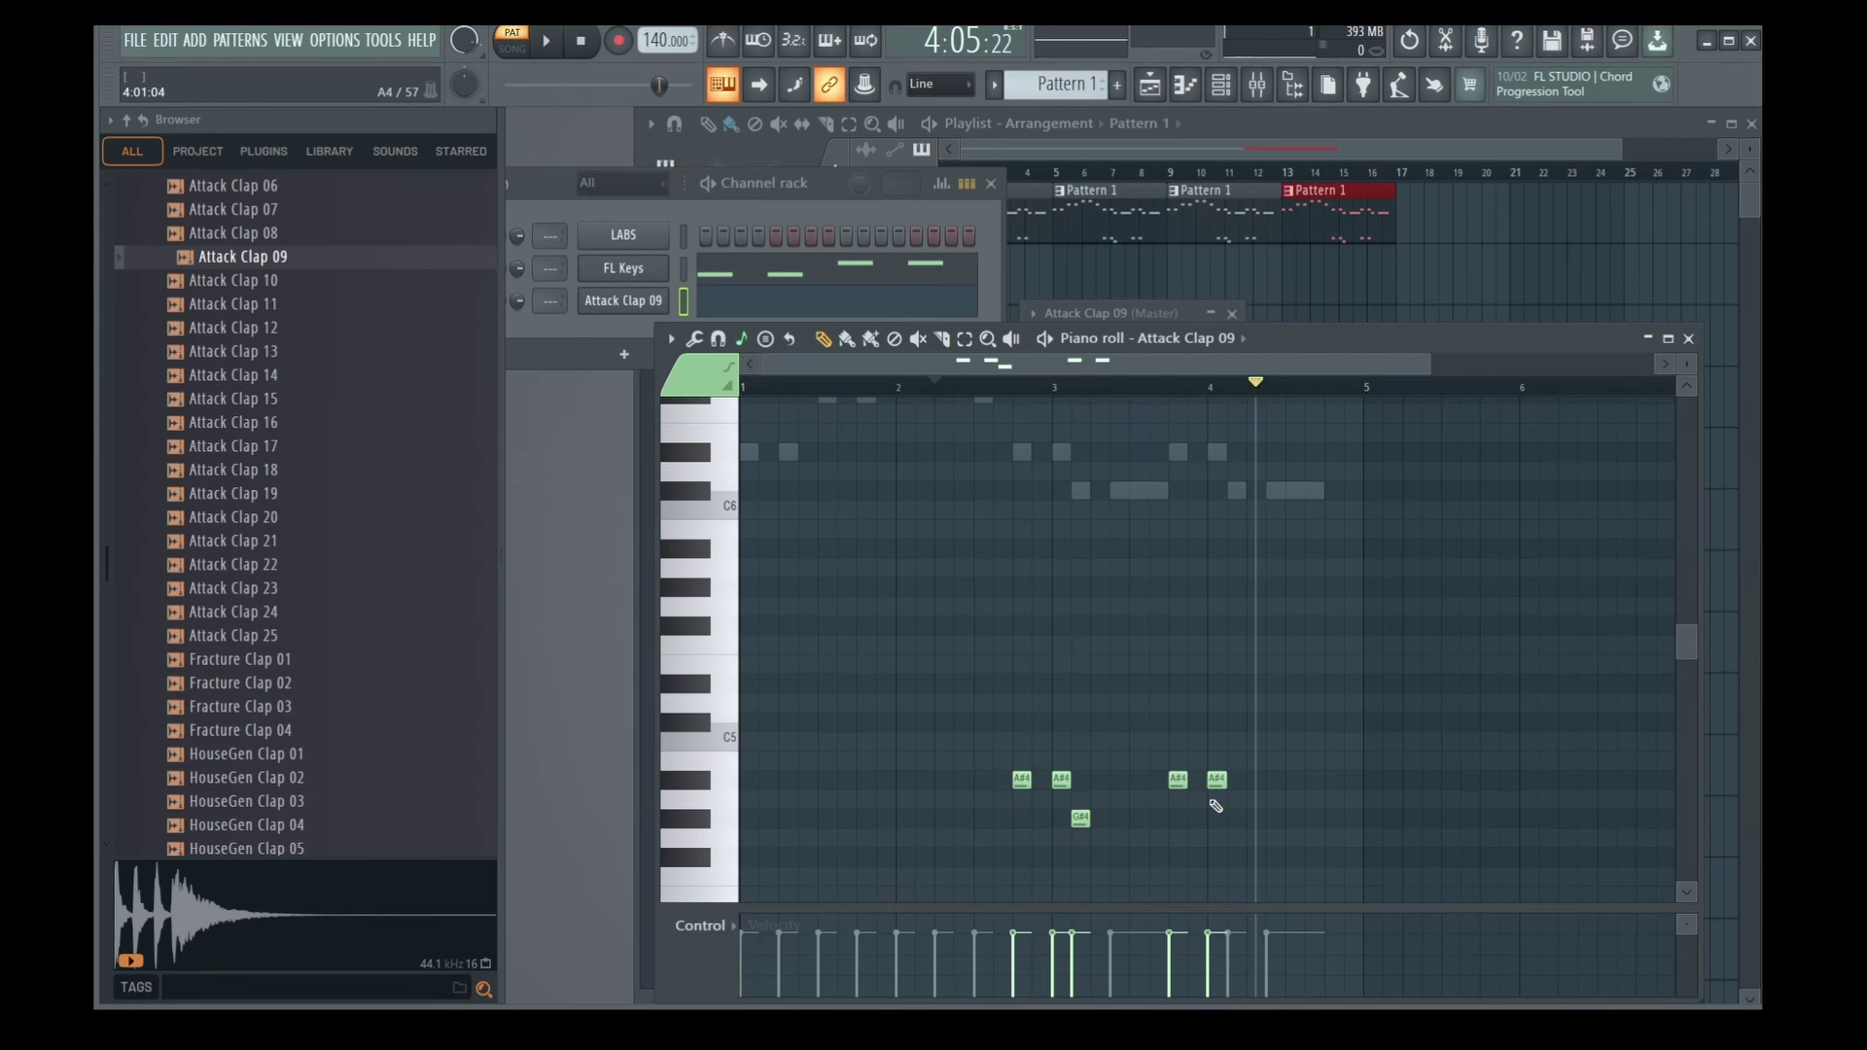
{"action": "left_click_drag", "start_coordinate": [1237, 823], "coordinate": [1231, 832]}
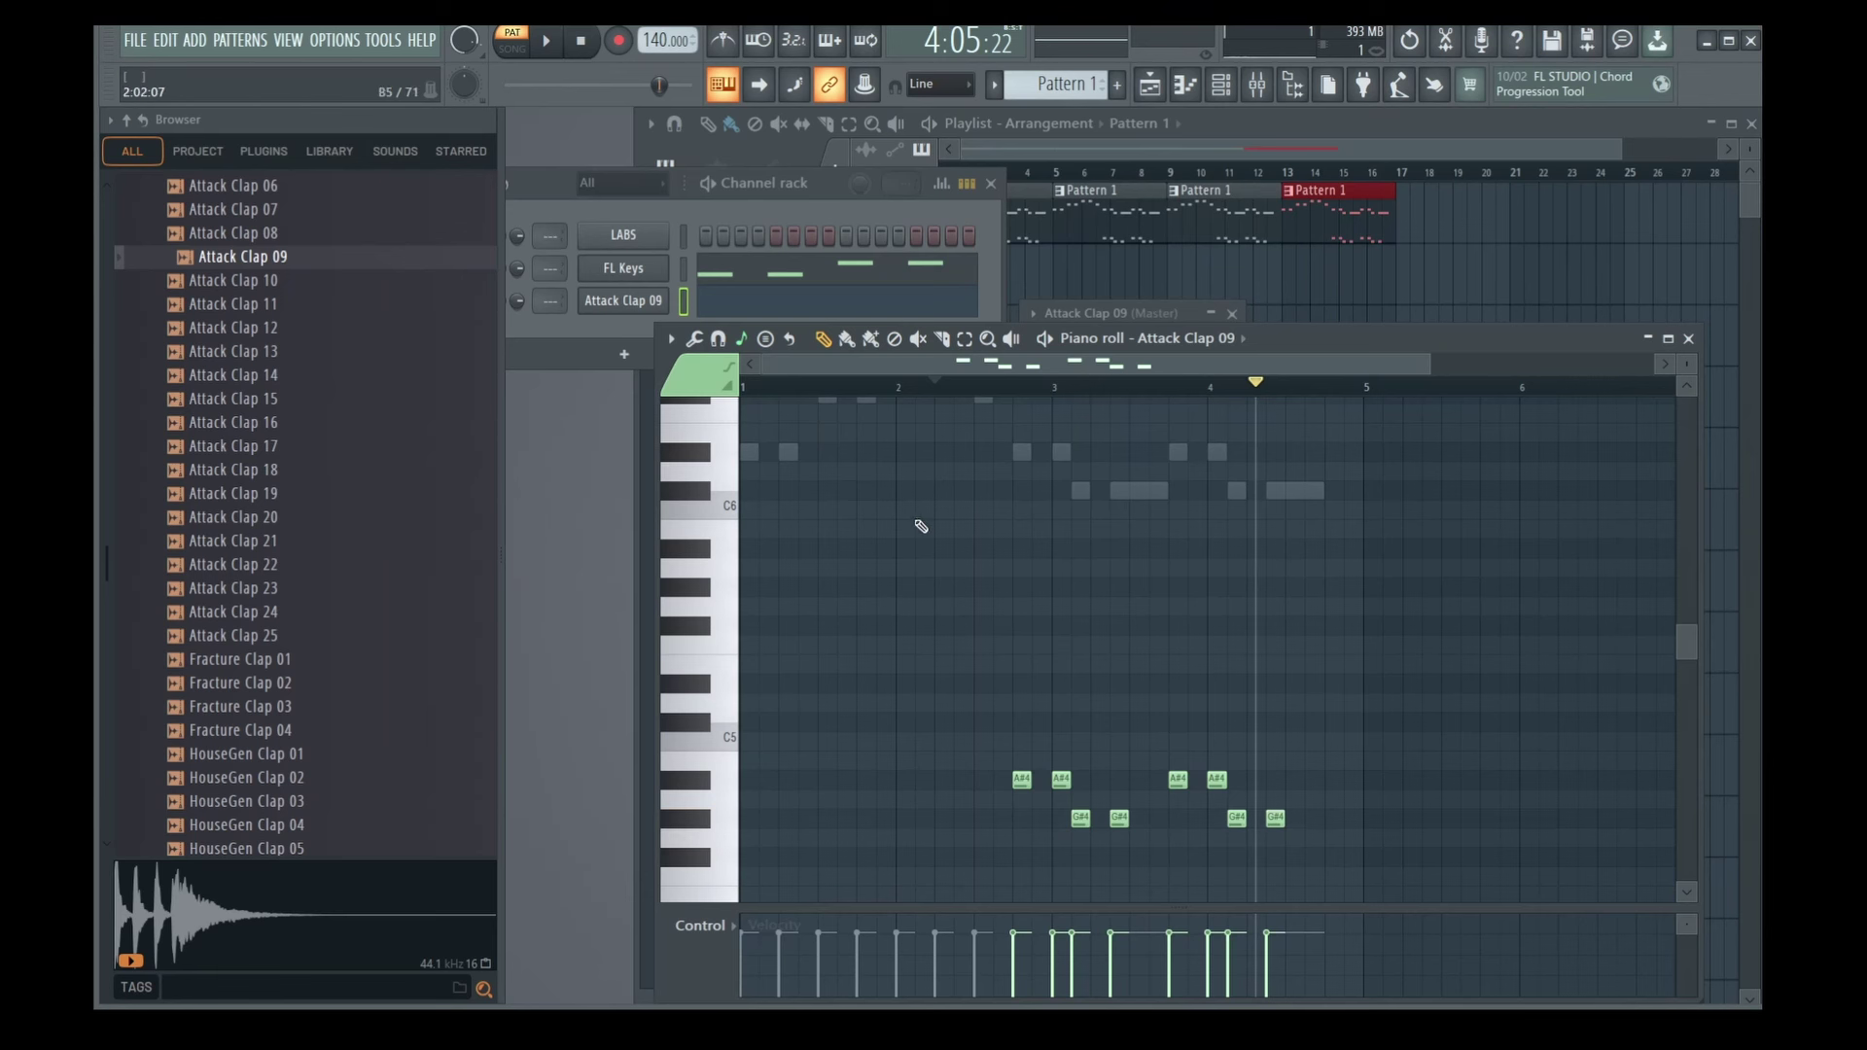
{"action": "left_click", "coordinate": [937, 383]}
{"action": "key", "text": "space"}
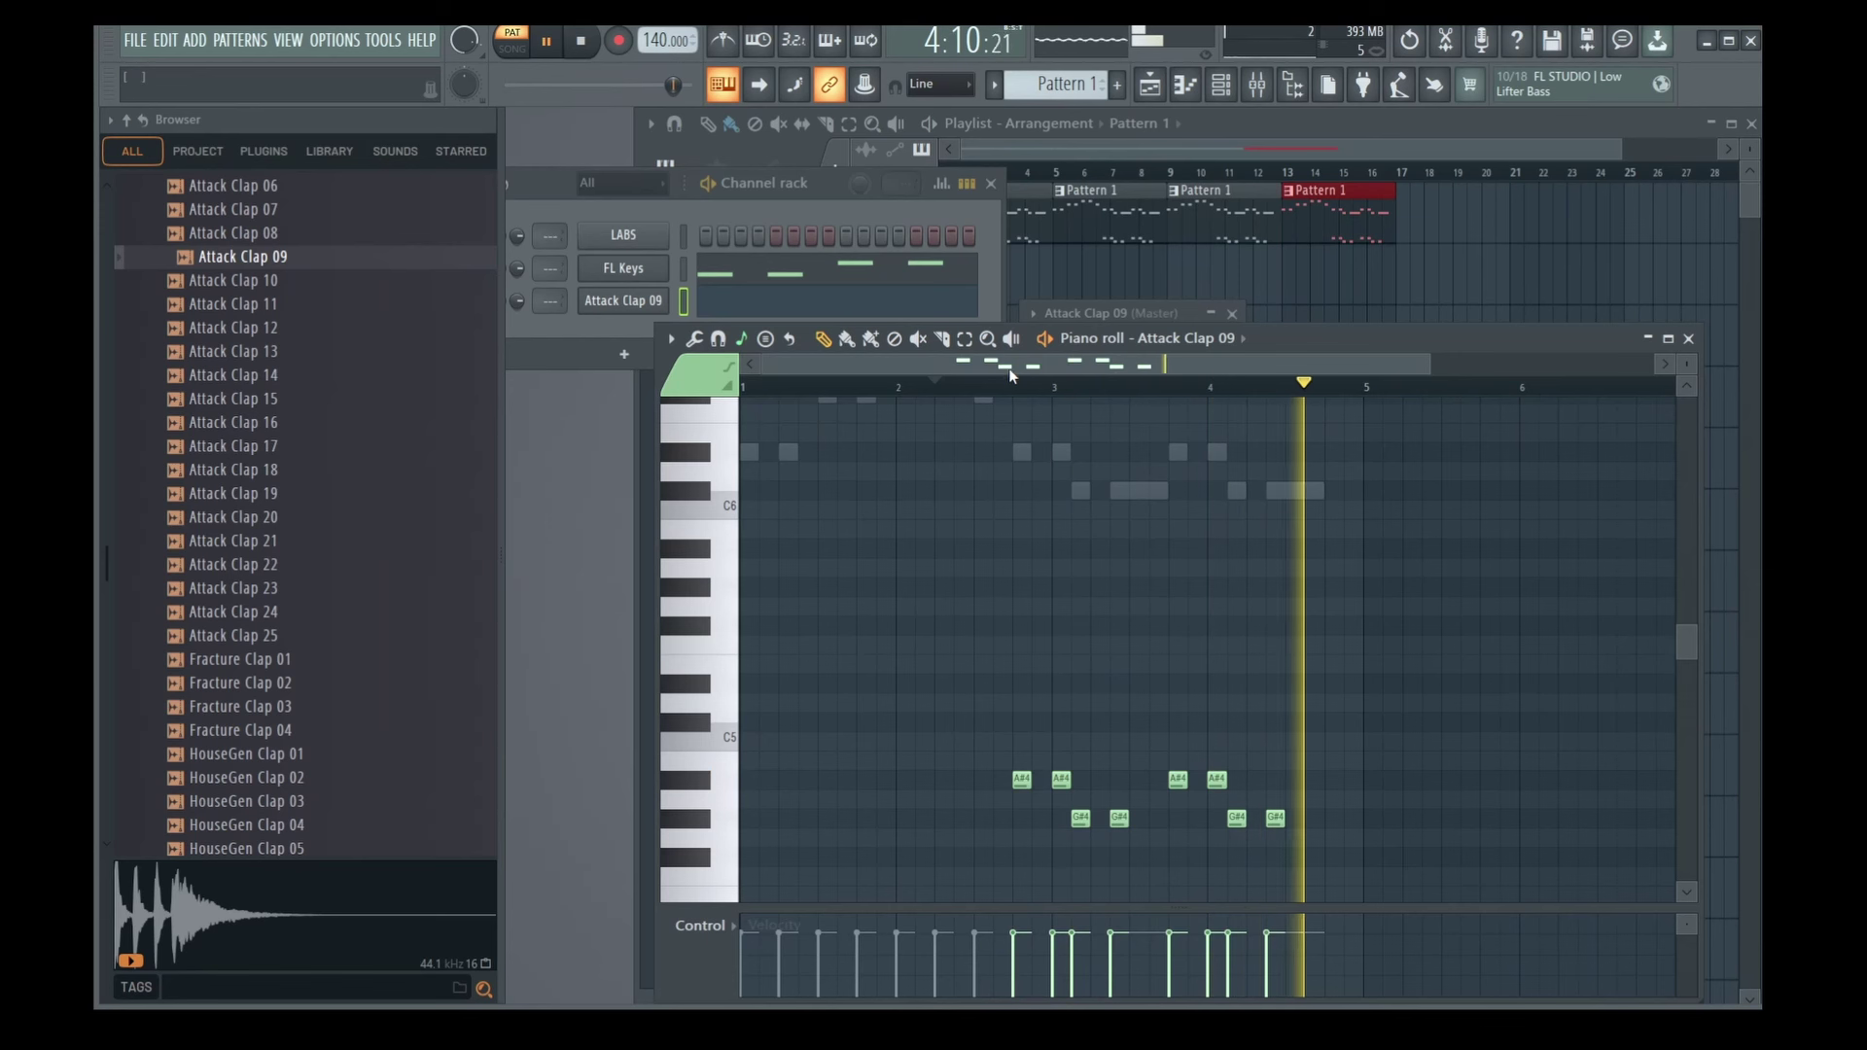
{"action": "key", "text": "space"}
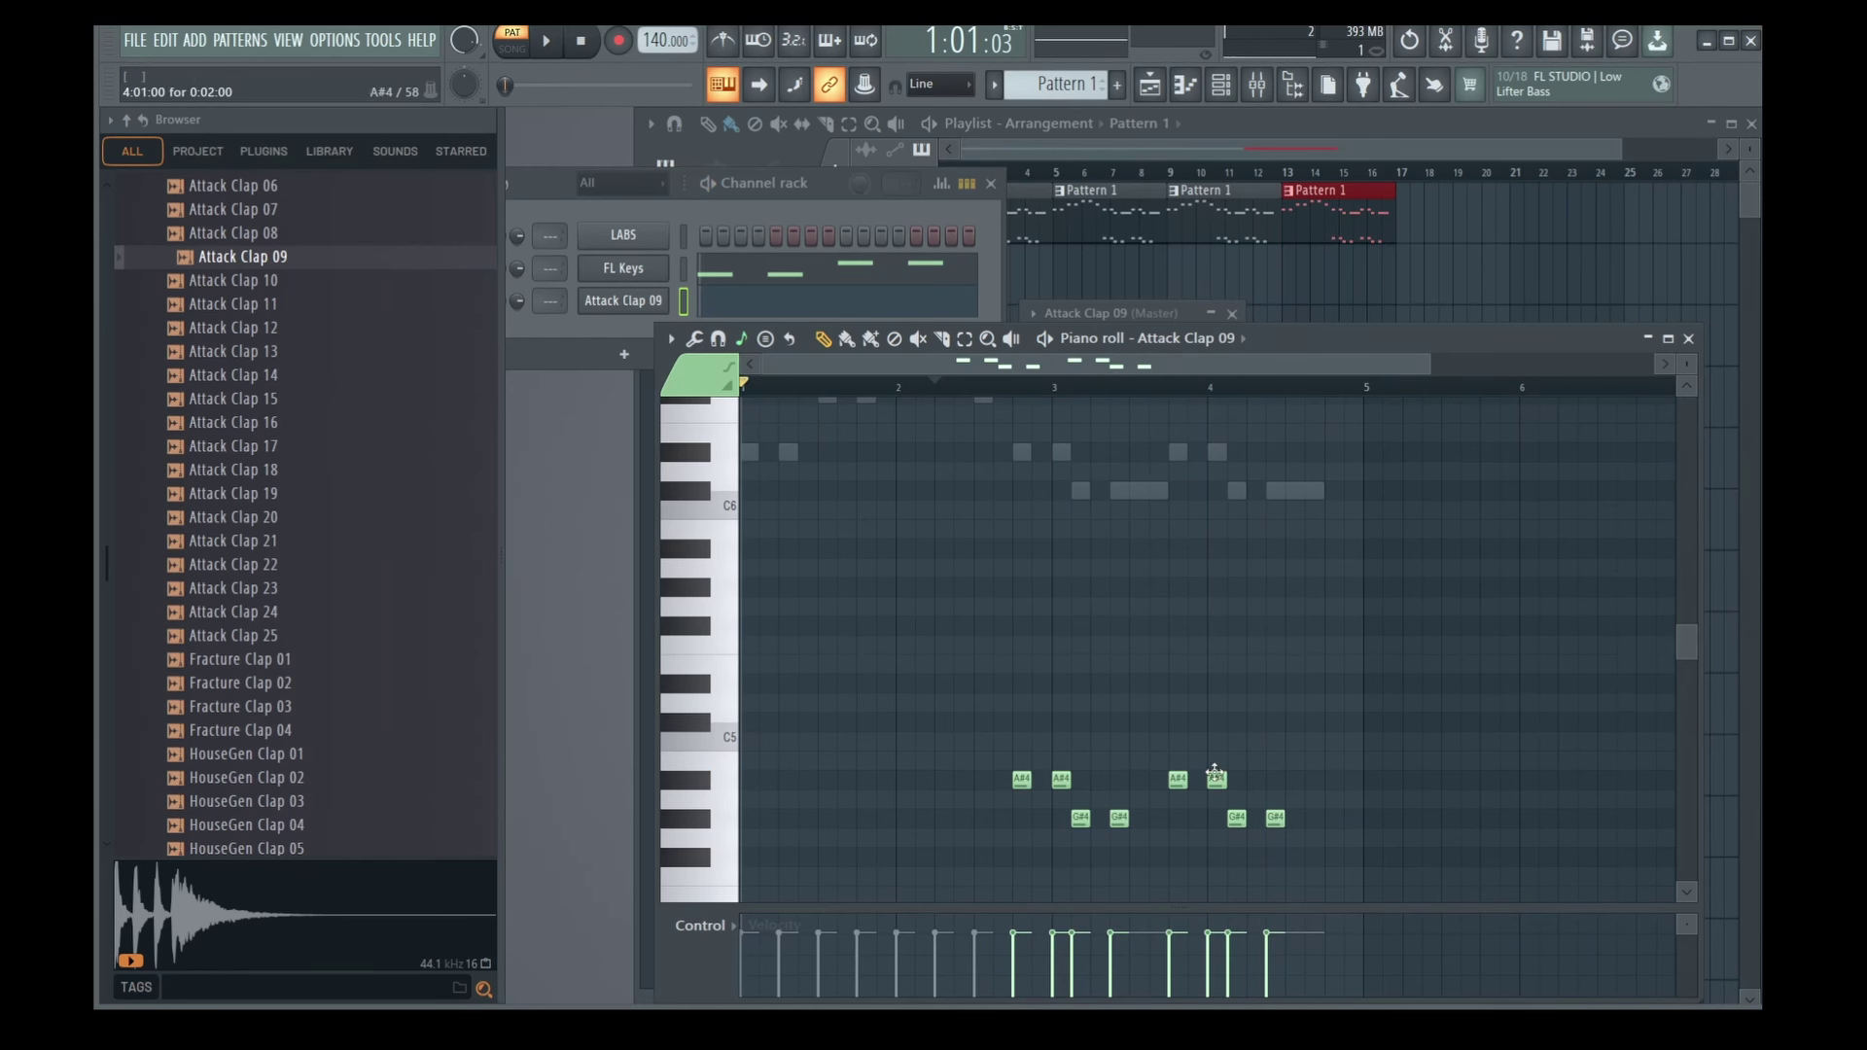
Delete all the A#4 and G#4 clap notes, close the piano roll, and move the channel rack clear of the playlist.
{"action": "mouse_move", "coordinate": [1132, 790]}
{"action": "left_mouse_down"}
{"action": "mouse_move", "coordinate": [1329, 849]}
{"action": "mouse_move", "coordinate": [1275, 819]}
{"action": "left_mouse_up"}
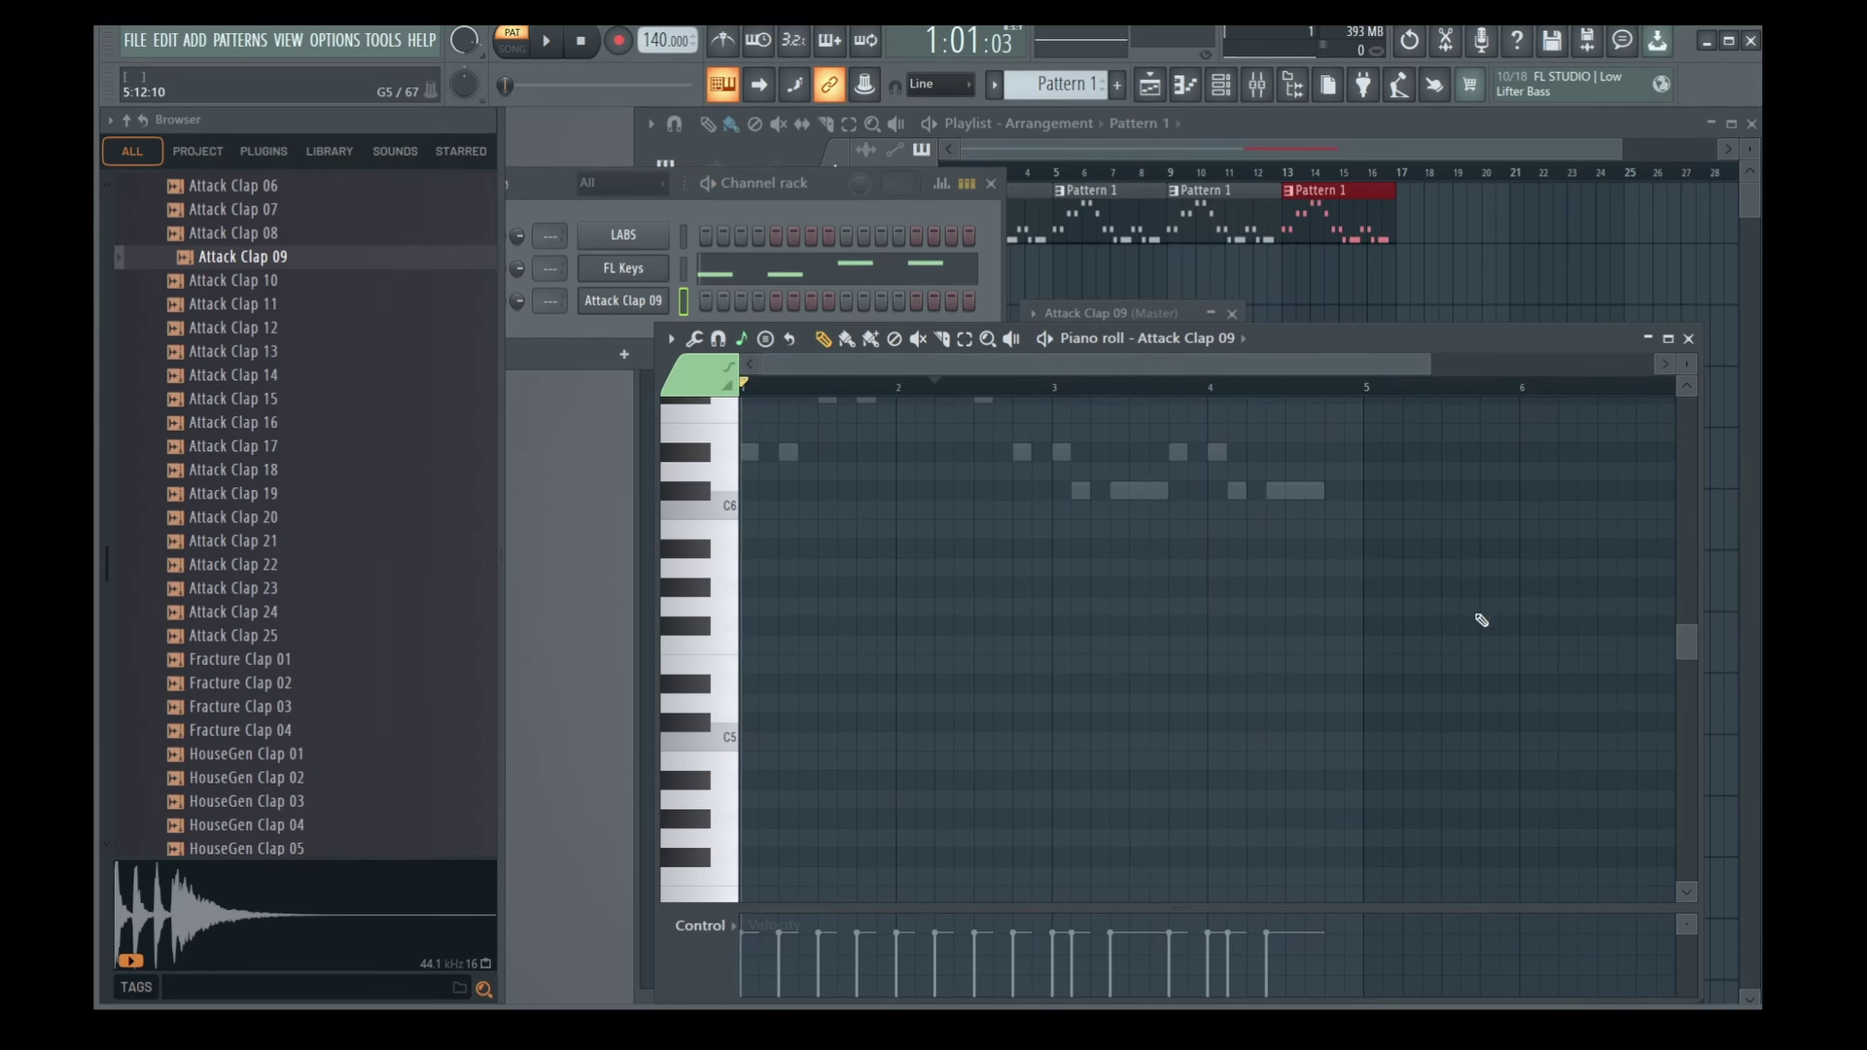
{"action": "left_click", "coordinate": [1688, 339]}
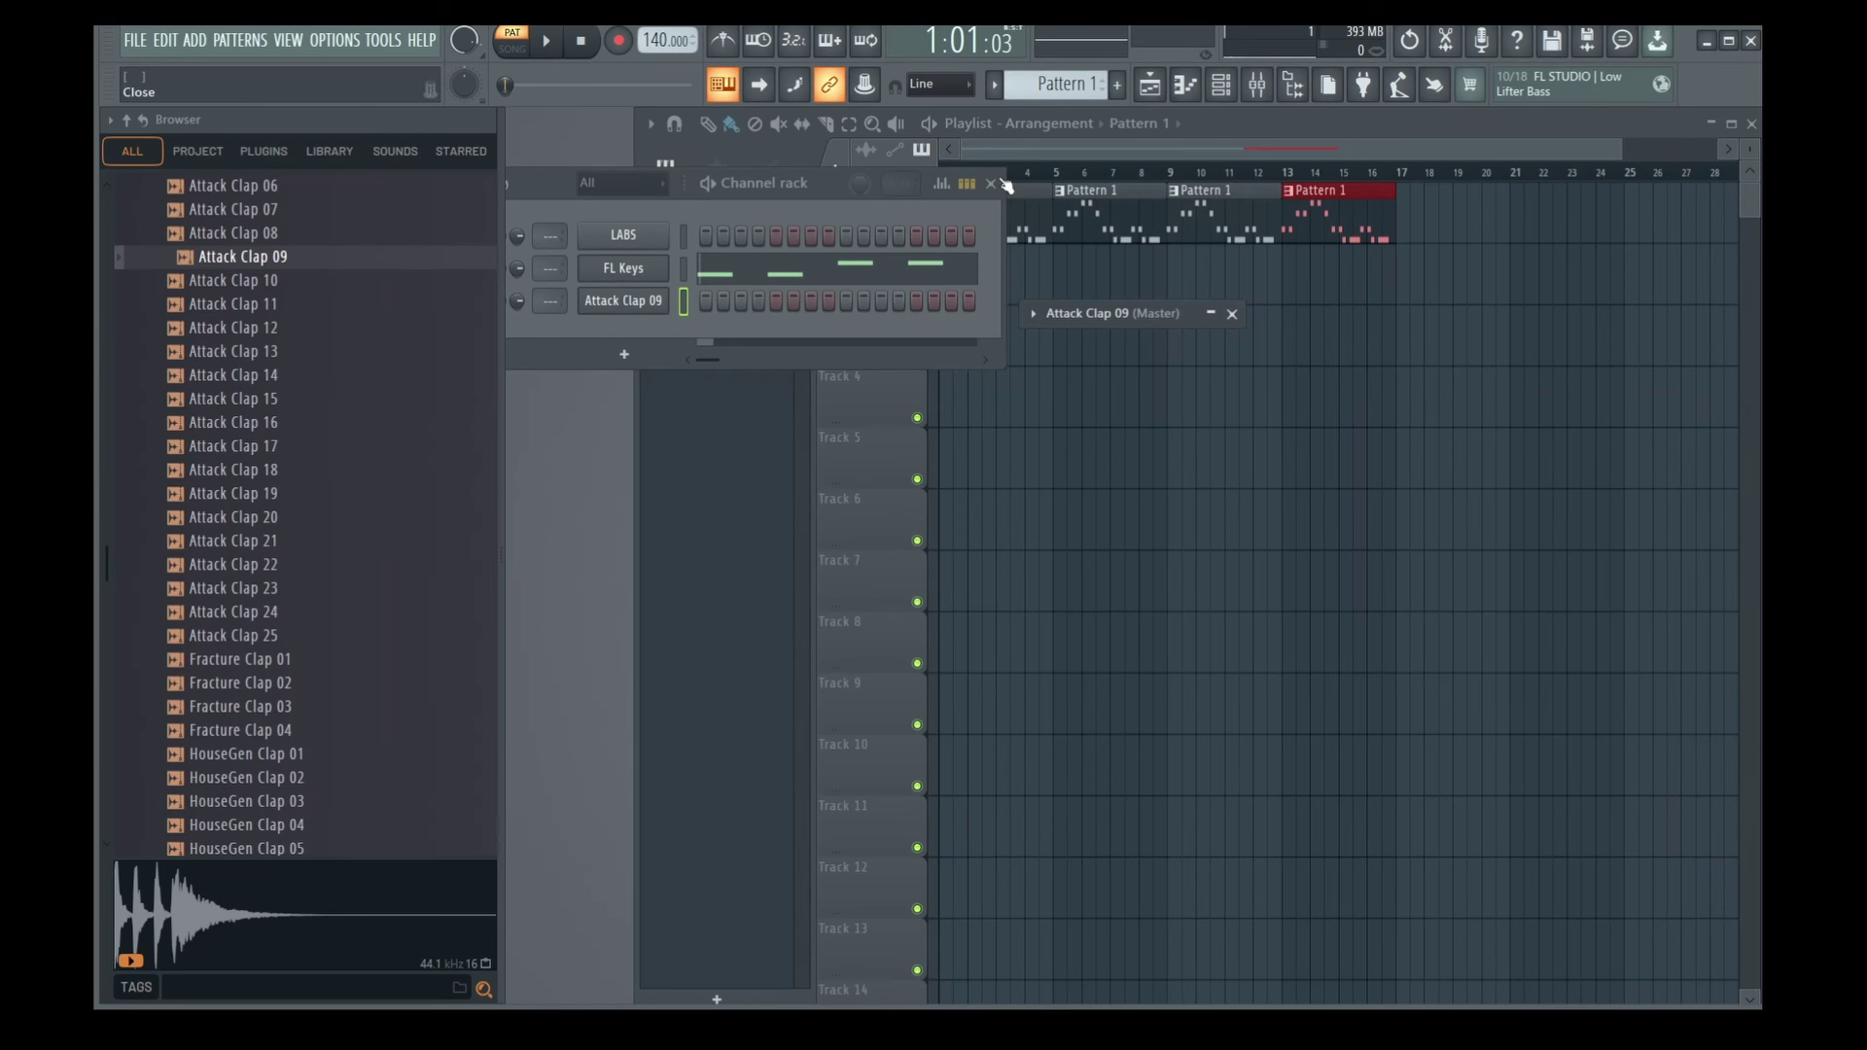
{"action": "left_click_drag", "start_coordinate": [776, 182], "coordinate": [566, 191]}
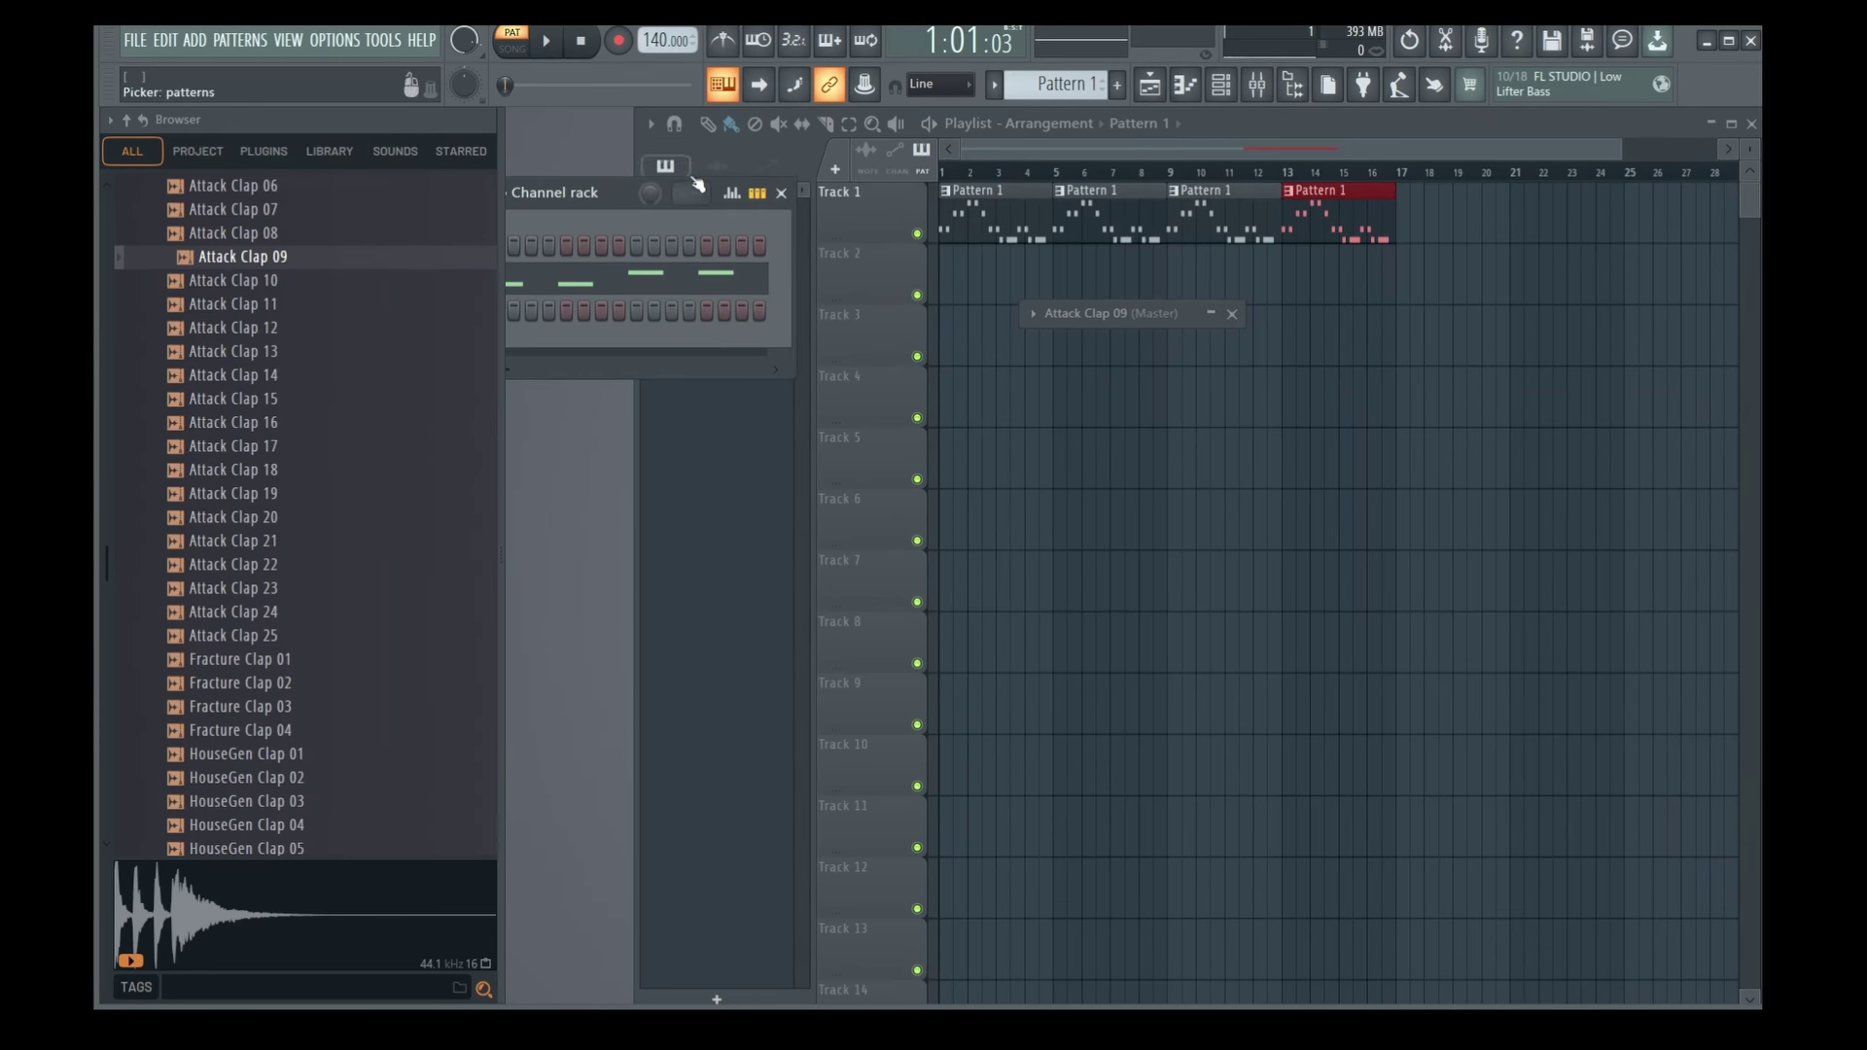
Return the playlist position to the start of bar 1 and play the song.
{"action": "left_click", "coordinate": [970, 171]}
{"action": "left_click_drag", "start_coordinate": [960, 172], "coordinate": [880, 194]}
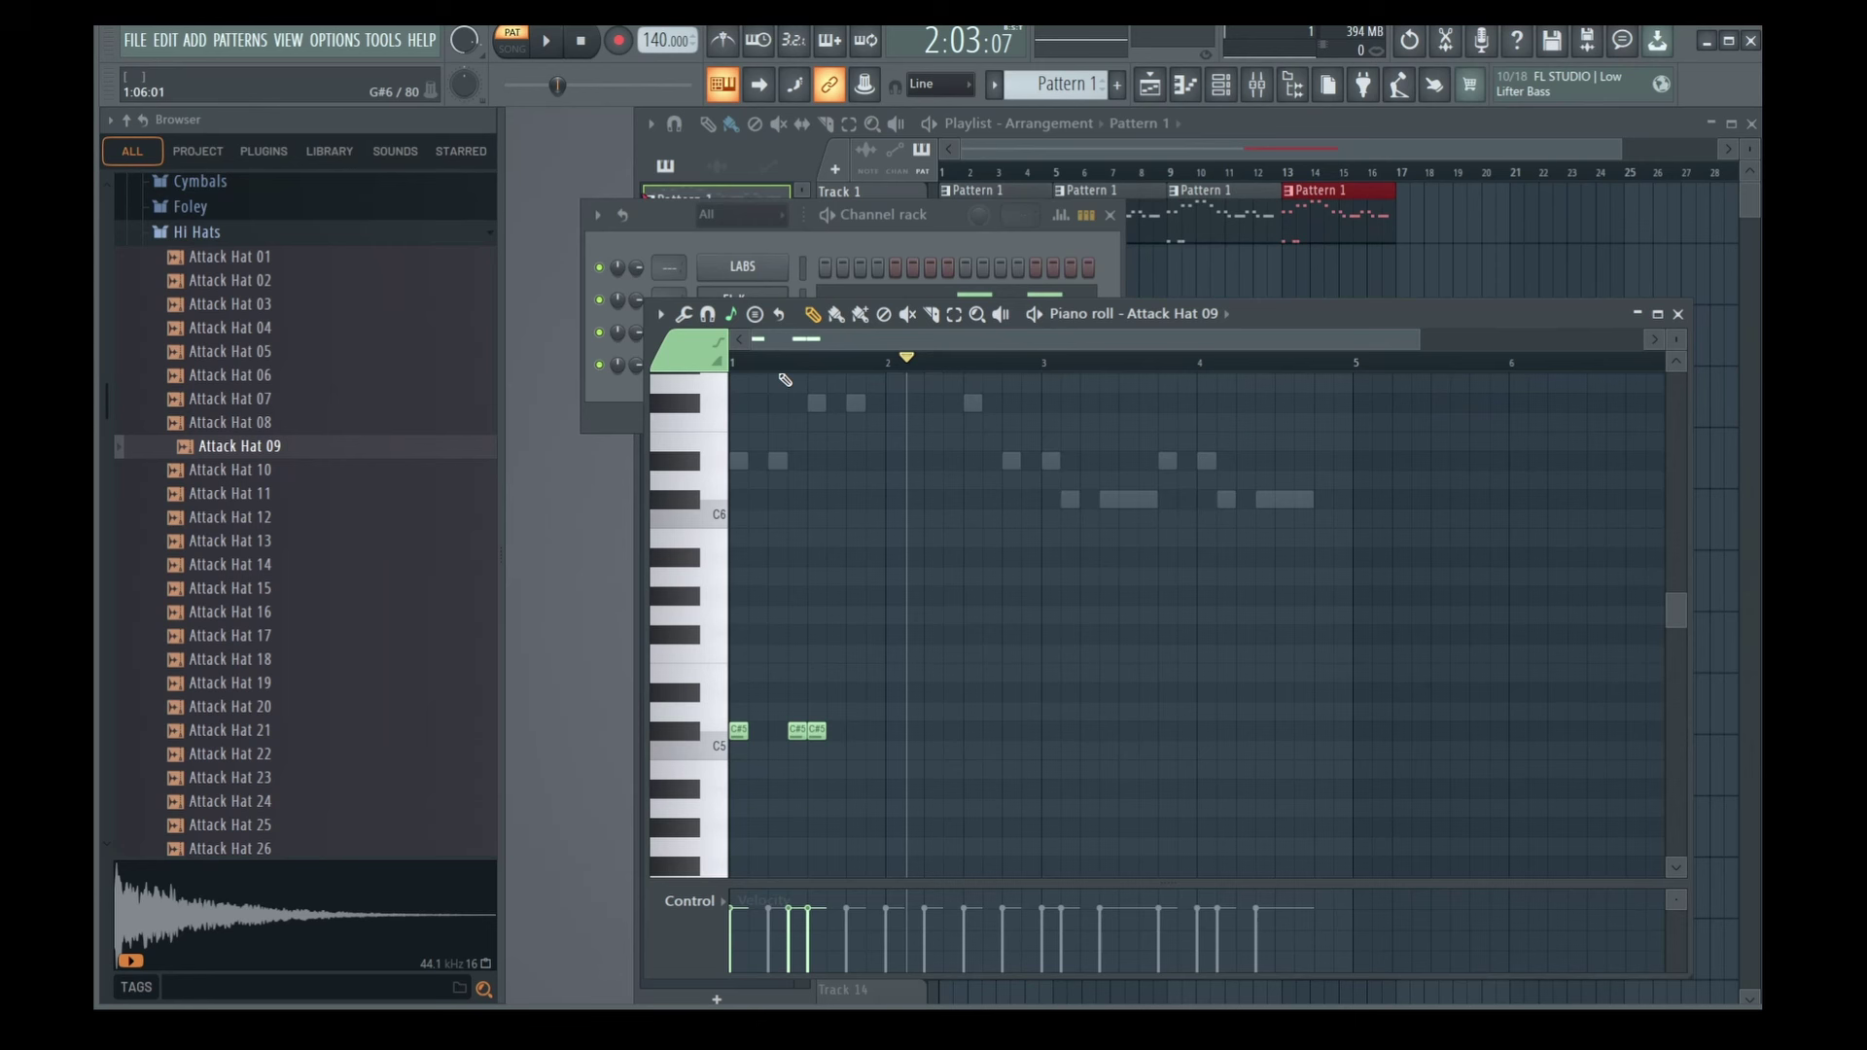
{"action": "key", "text": "space"}
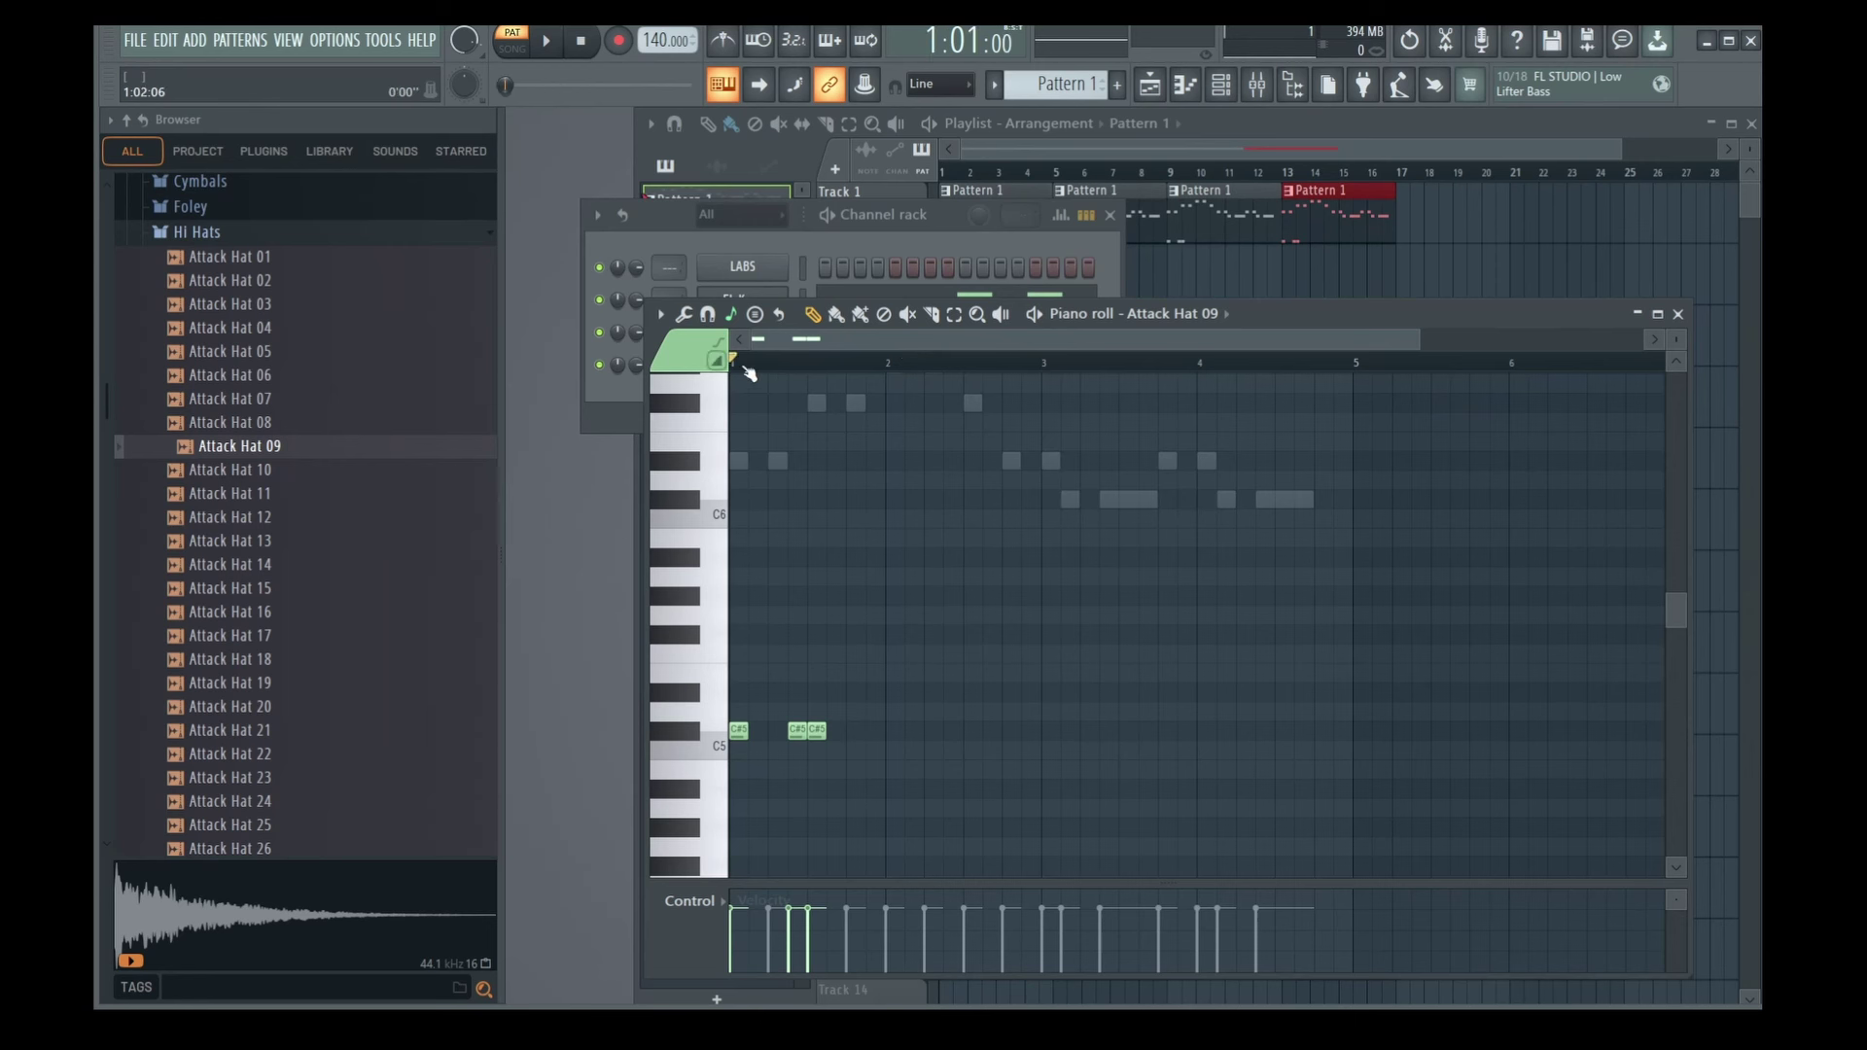
Play the Attack Hat 09 pattern, add C#5 hat notes at 1:15, 2:01 and 2:03, and return to the start.
{"action": "key", "text": "space"}
{"action": "key", "text": "ctrl+space"}
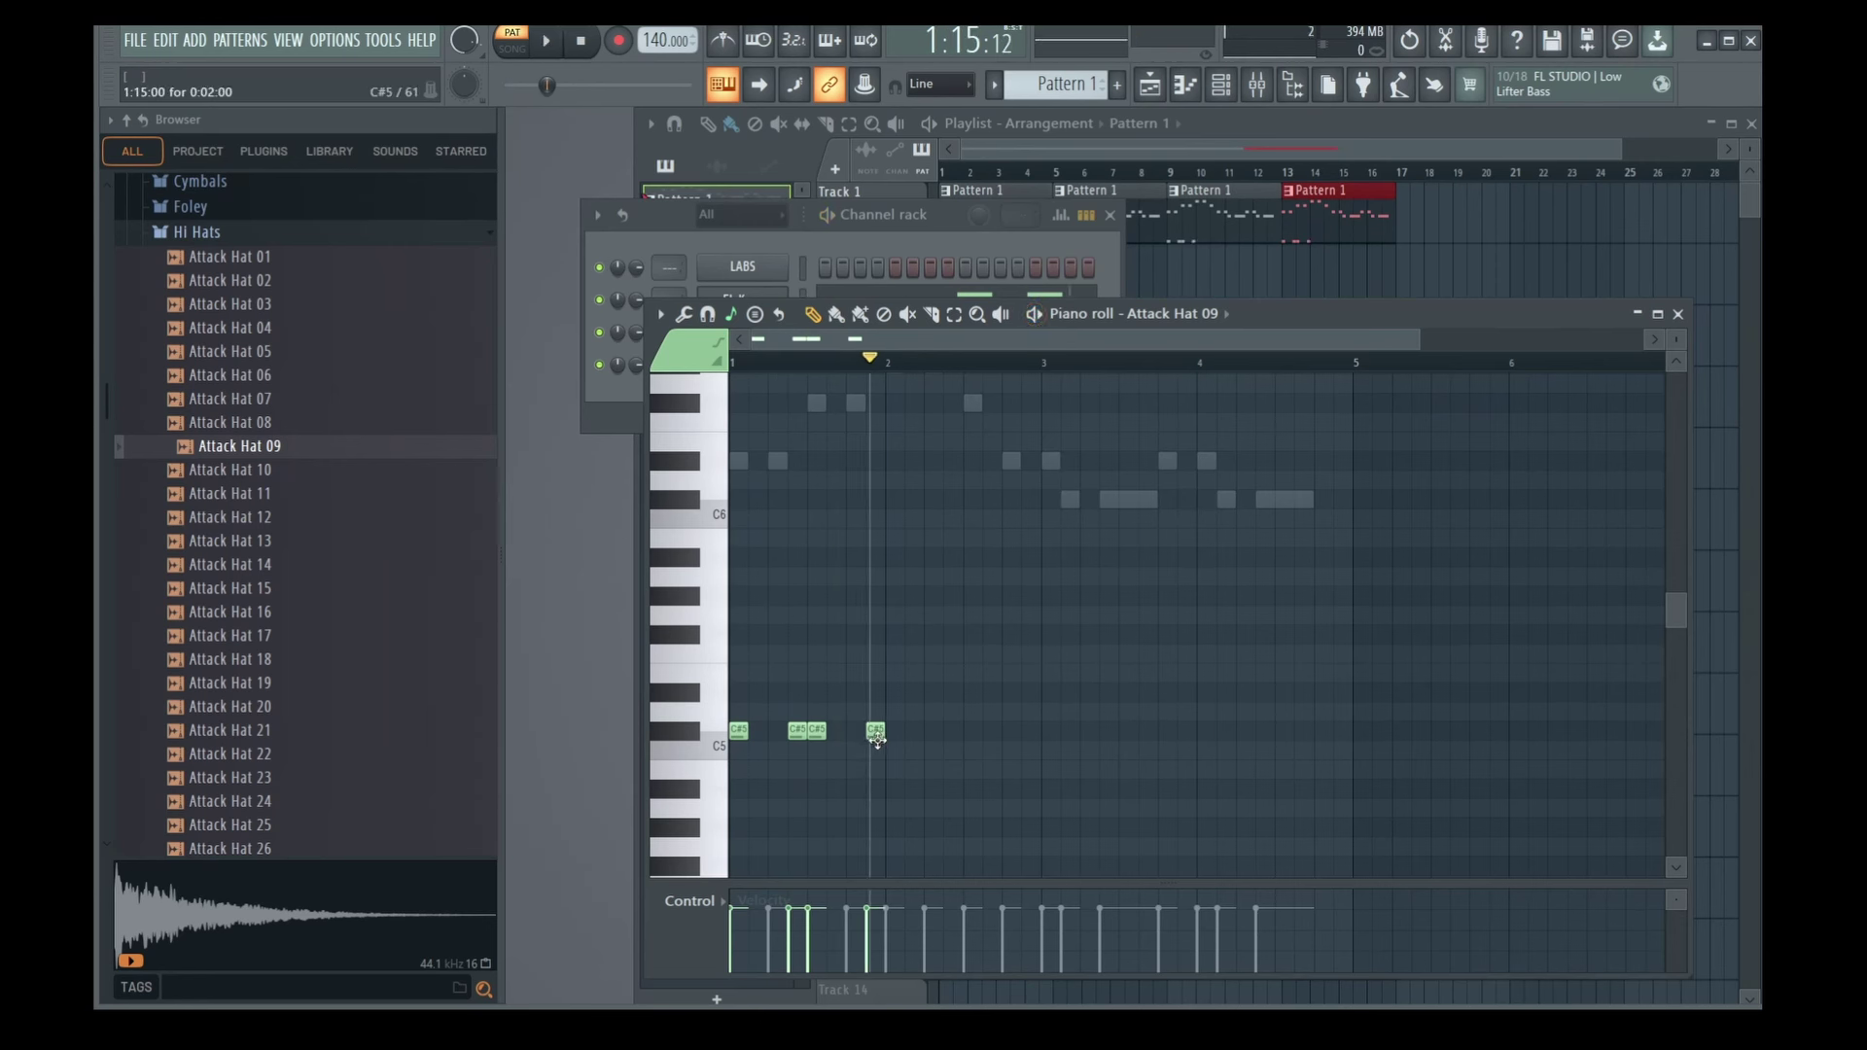
{"action": "left_click", "coordinate": [895, 730]}
{"action": "left_click", "coordinate": [914, 731]}
{"action": "left_click", "coordinate": [731, 364]}
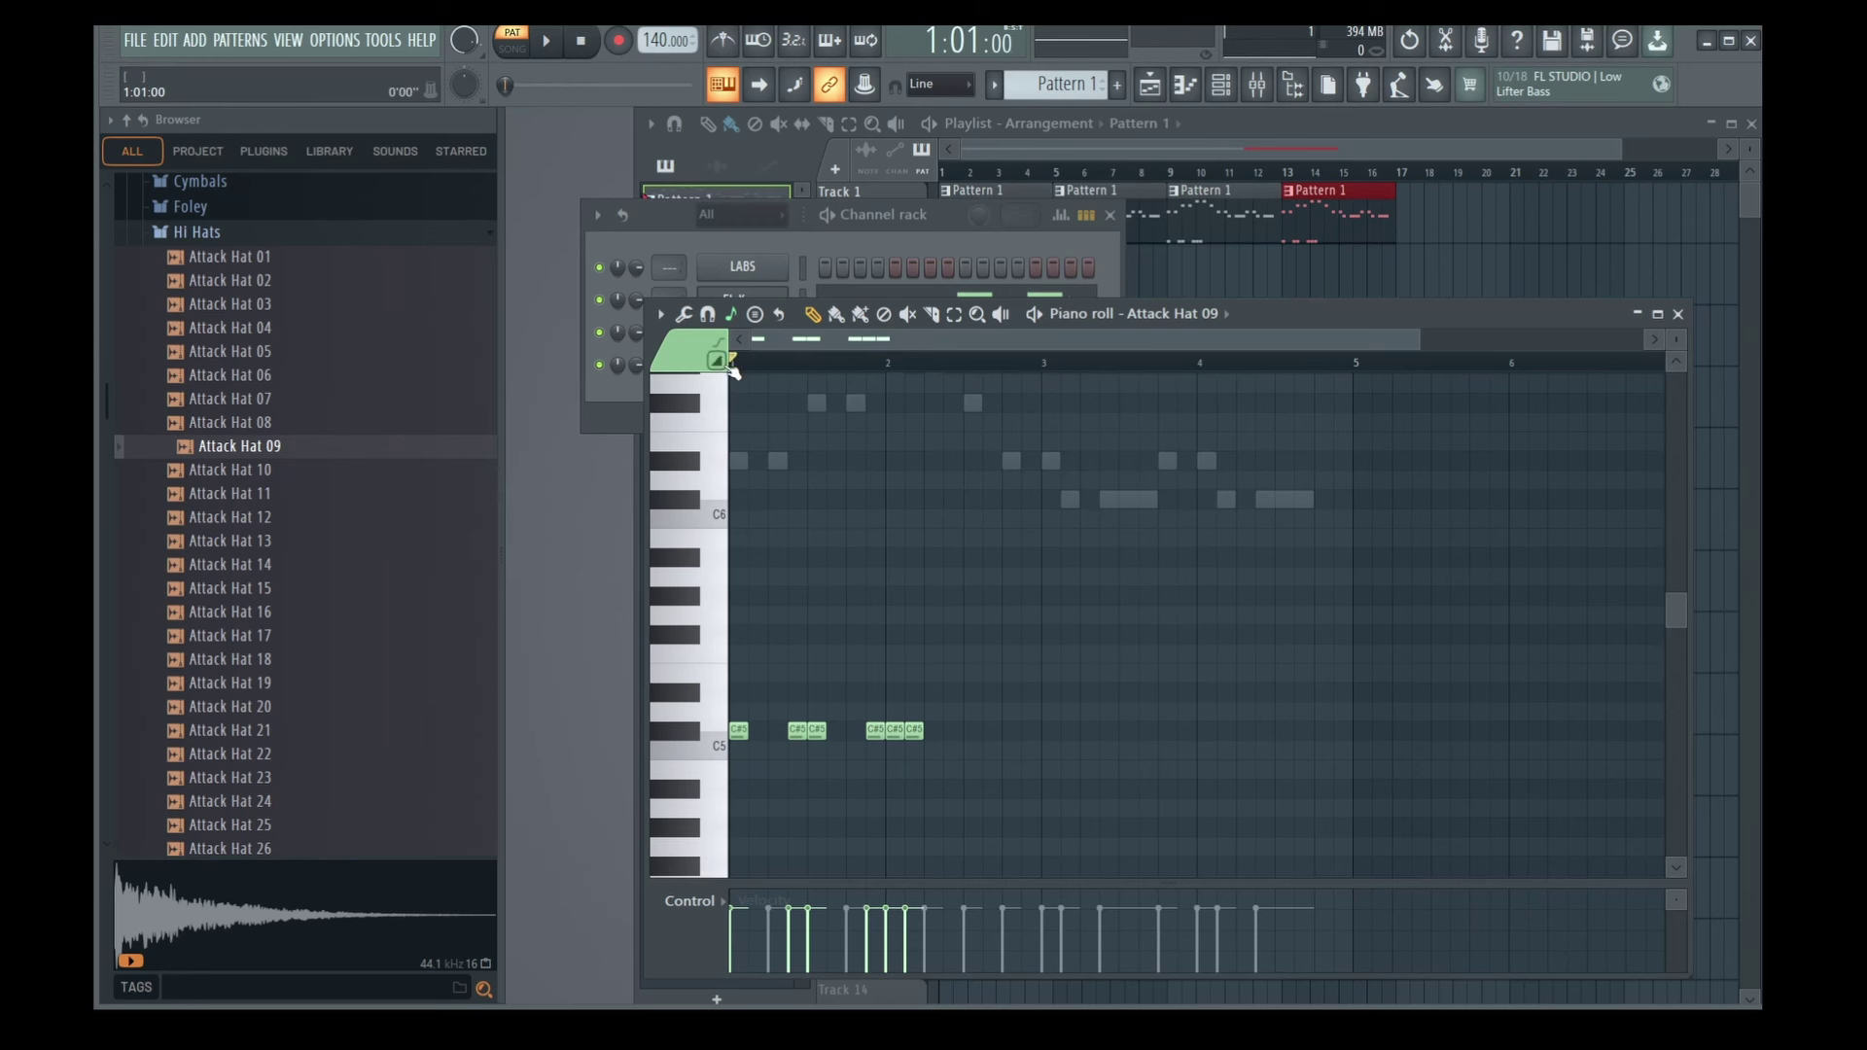
Play the Attack Hat 09 pattern and extend it from 2:05 with hat notes stepping down from A#4 to G#4.
{"action": "key", "text": "space"}
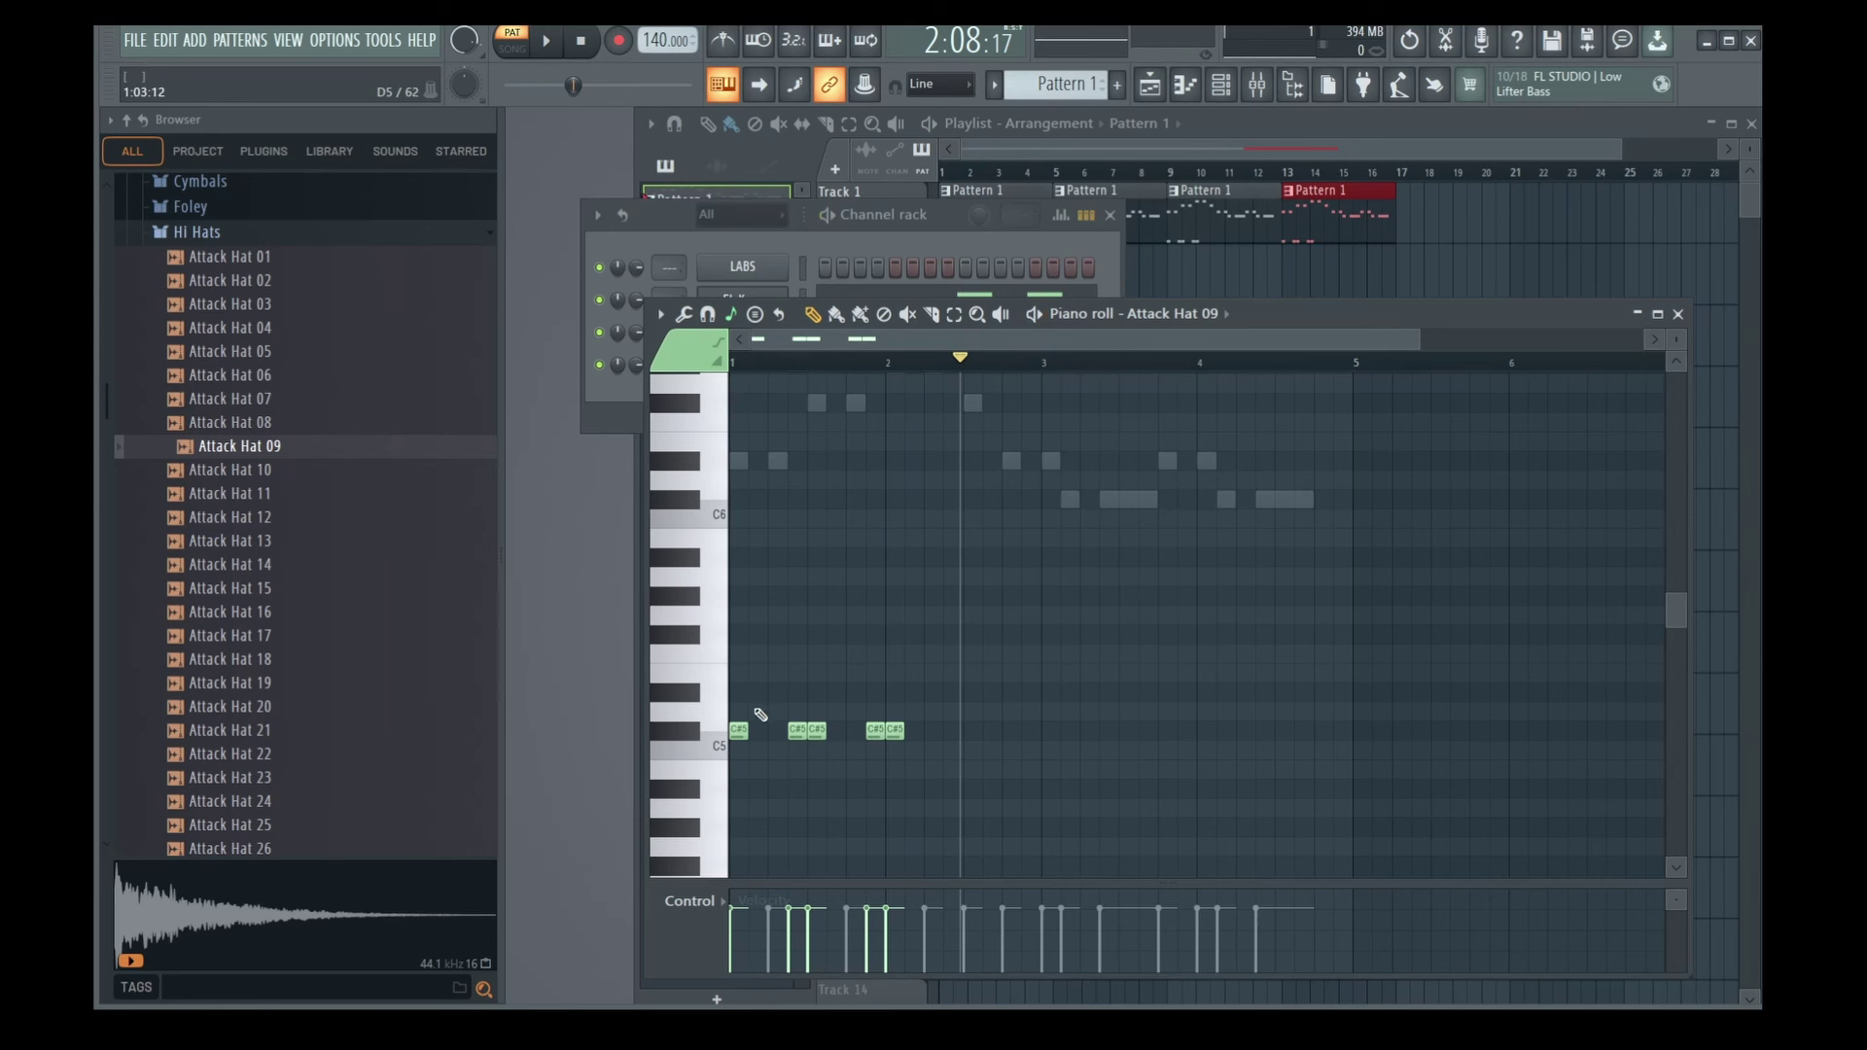
{"action": "left_click", "coordinate": [931, 788]}
{"action": "left_click", "coordinate": [951, 787]}
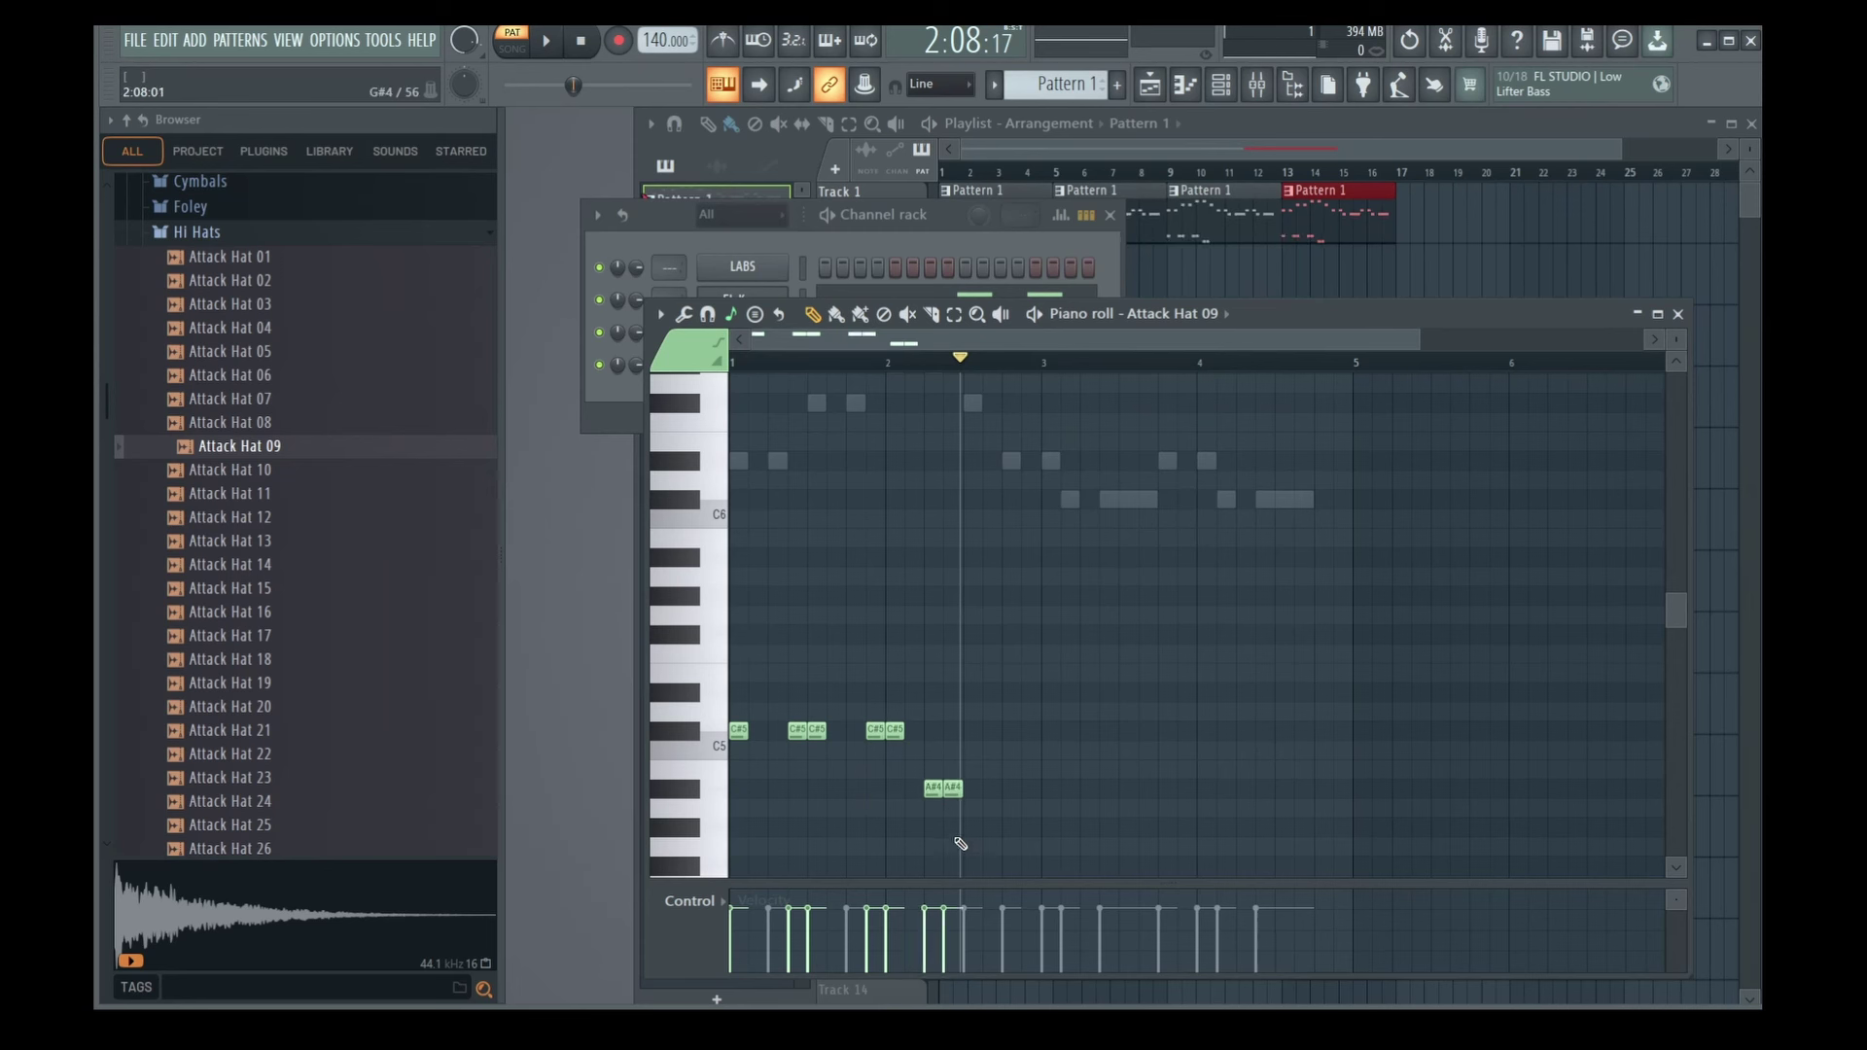
{"action": "left_click_drag", "start_coordinate": [925, 783], "coordinate": [948, 827]}
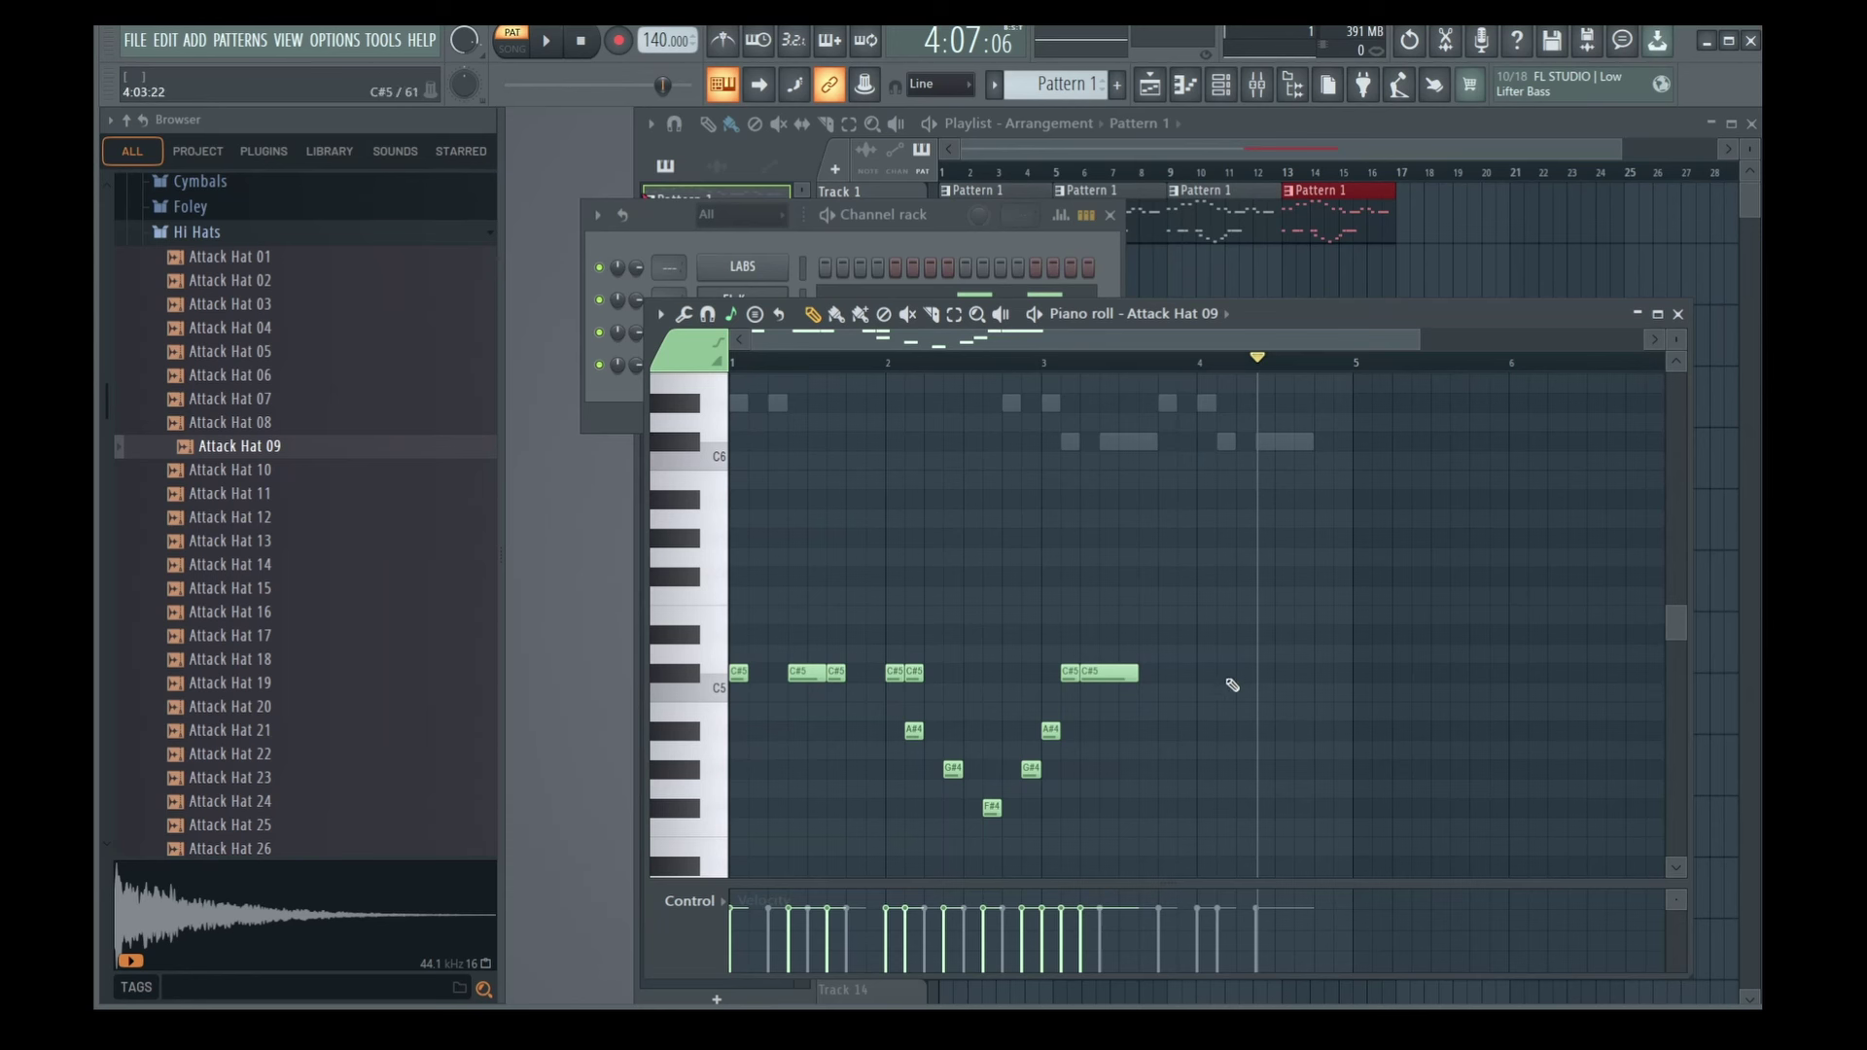
Delete all the Attack Hat 09 notes from the piano roll.
{"action": "right_click", "coordinate": [1070, 672]}
{"action": "right_click", "coordinate": [1099, 672]}
{"action": "right_click", "coordinate": [992, 807]}
{"action": "right_click", "coordinate": [1031, 769]}
{"action": "right_click", "coordinate": [1051, 730]}
{"action": "right_click", "coordinate": [953, 769]}
{"action": "right_click", "coordinate": [914, 730]}
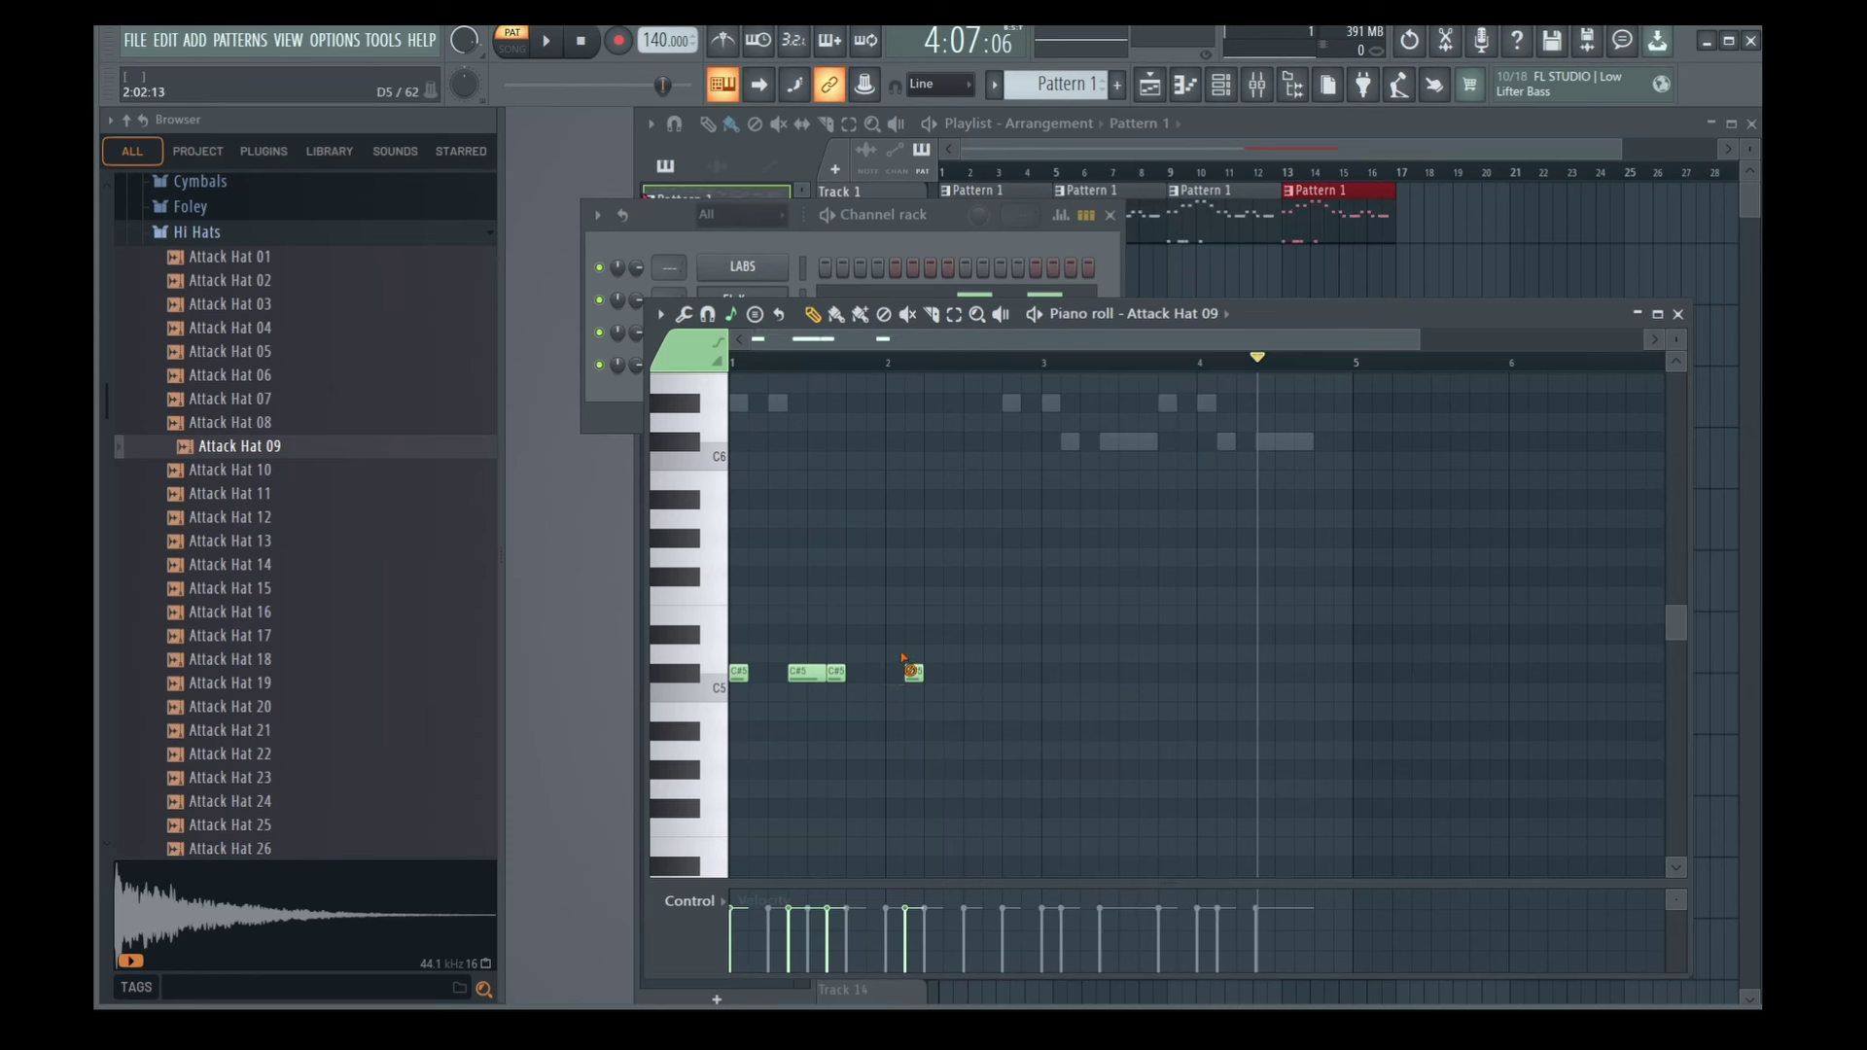
{"action": "right_click", "coordinate": [806, 671]}
{"action": "right_click", "coordinate": [835, 672]}
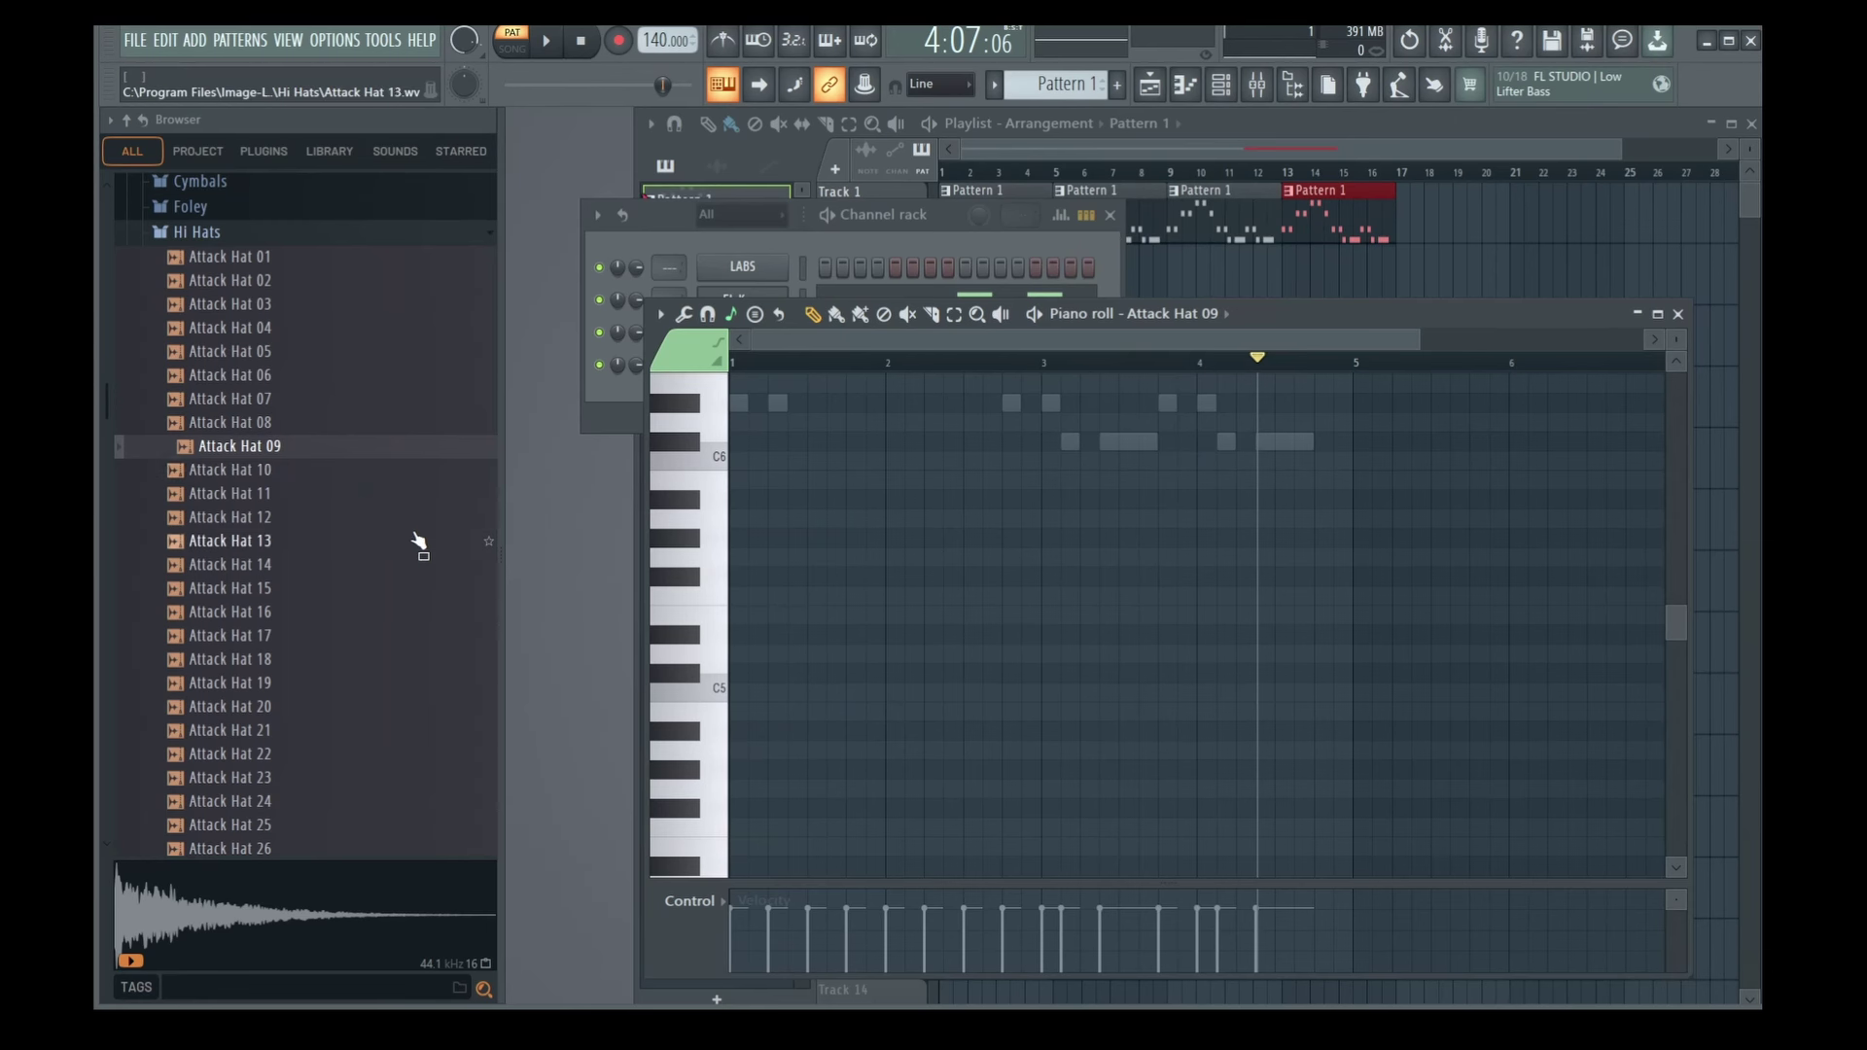
Try stacking D#6, C#6 and A#5 harmony notes under the FL Keys melody and play the pattern.
{"action": "scroll", "coordinate": [417, 542], "scroll_direction": "up", "scroll_amount": 6}
{"action": "scroll", "coordinate": [237, 742], "scroll_direction": "down", "scroll_amount": 2}
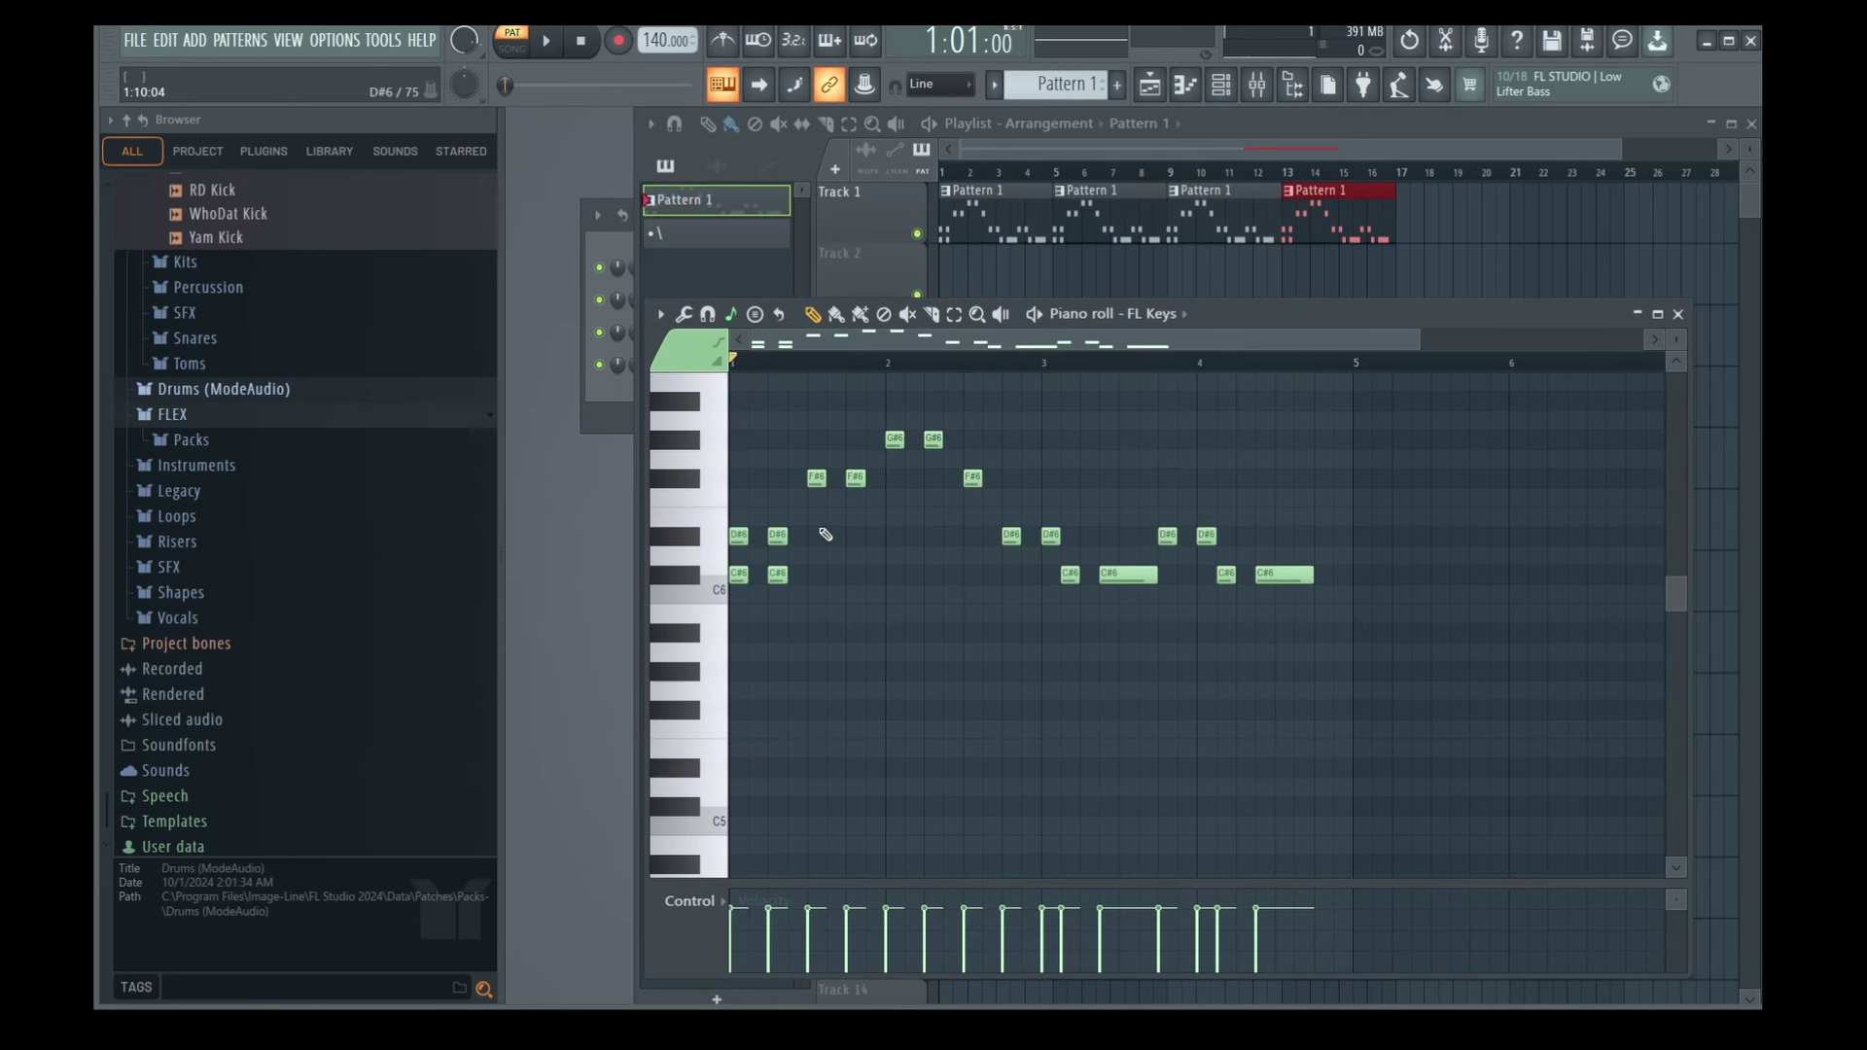
{"action": "right_click", "coordinate": [820, 534]}
{"action": "left_click", "coordinate": [815, 538]}
{"action": "left_click_drag", "start_coordinate": [817, 533], "coordinate": [818, 521]}
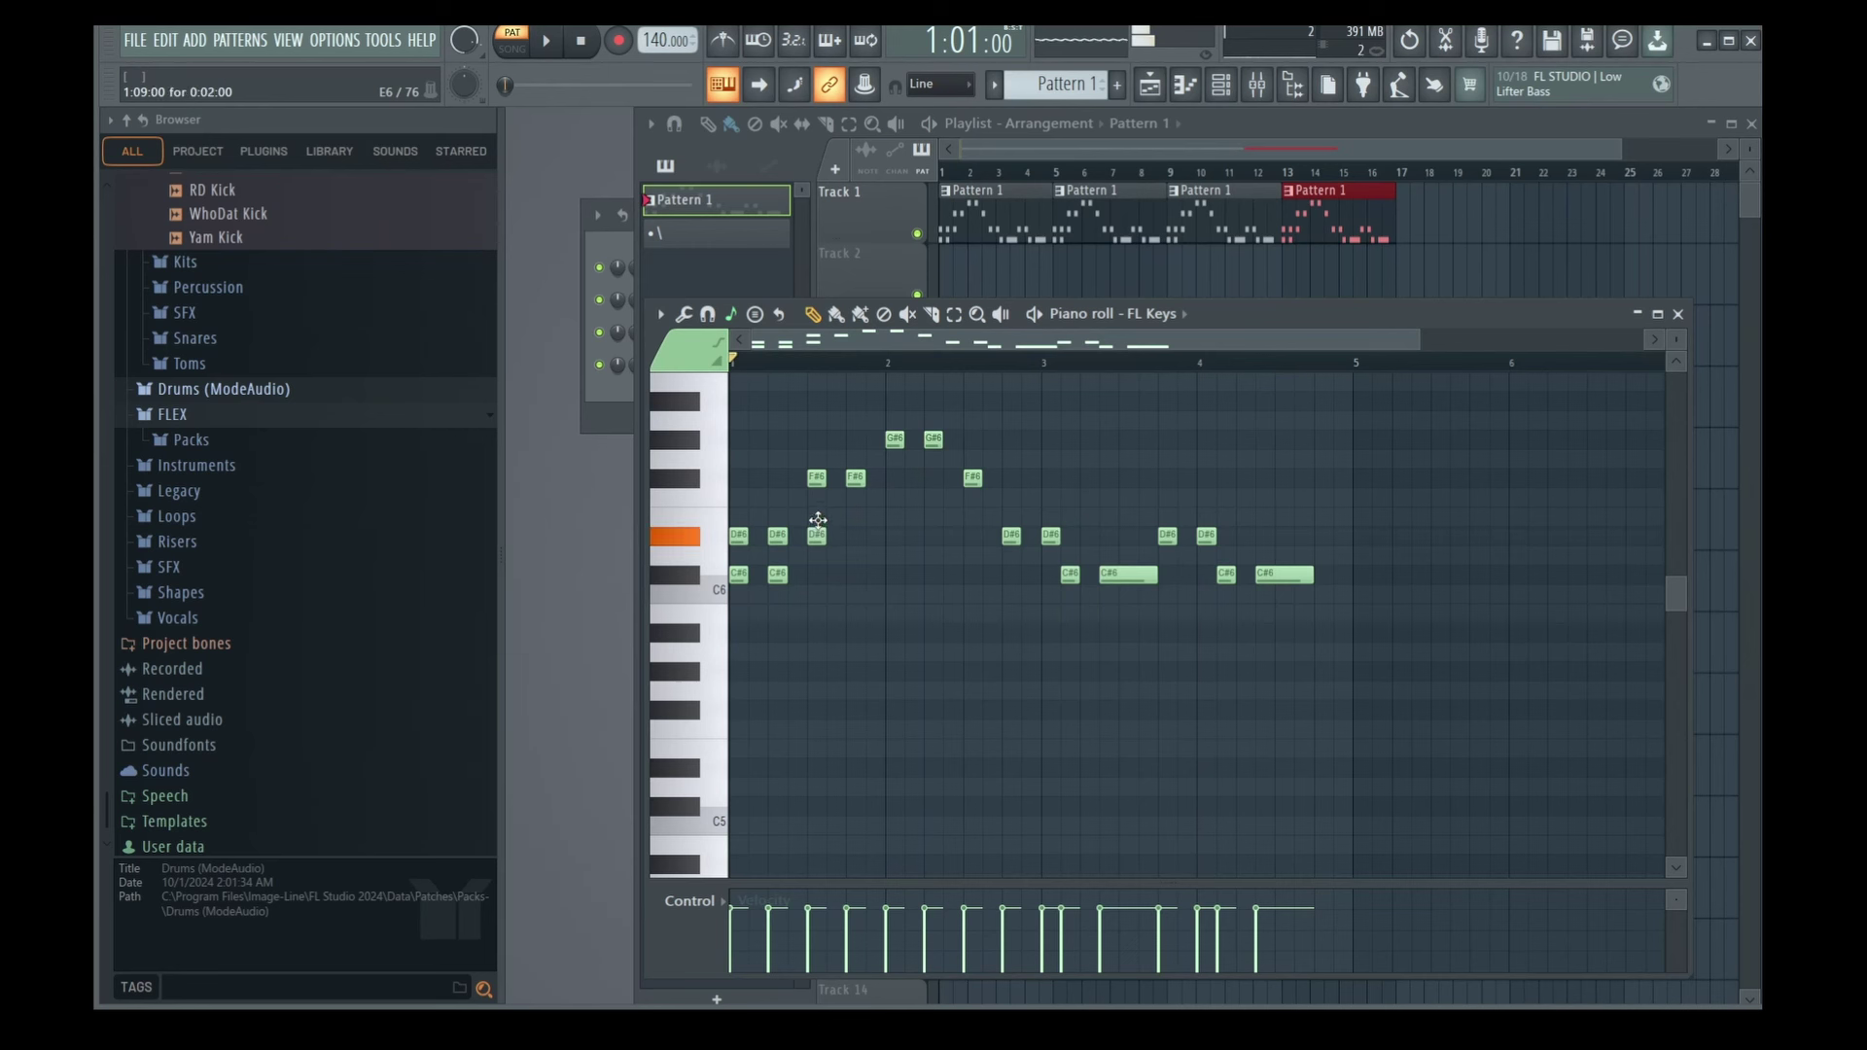
{"action": "right_click", "coordinate": [819, 533]}
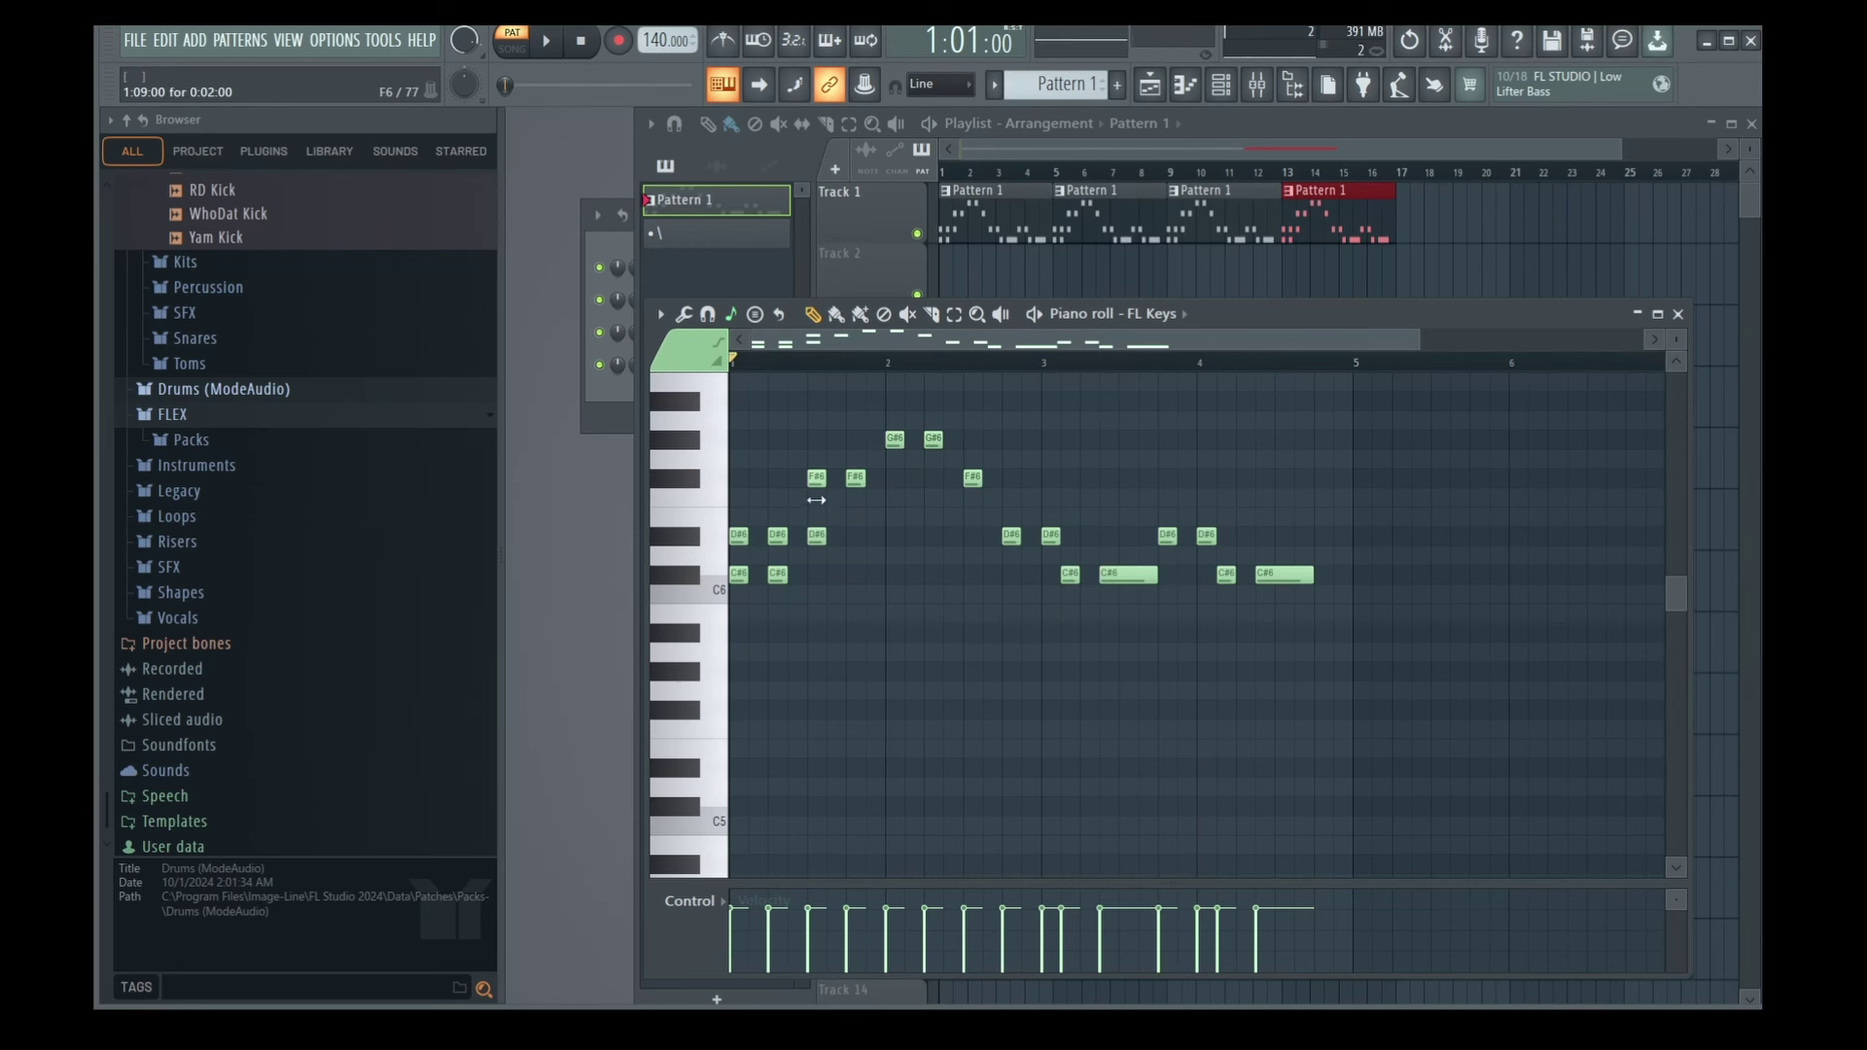
{"action": "left_click", "coordinate": [819, 535]}
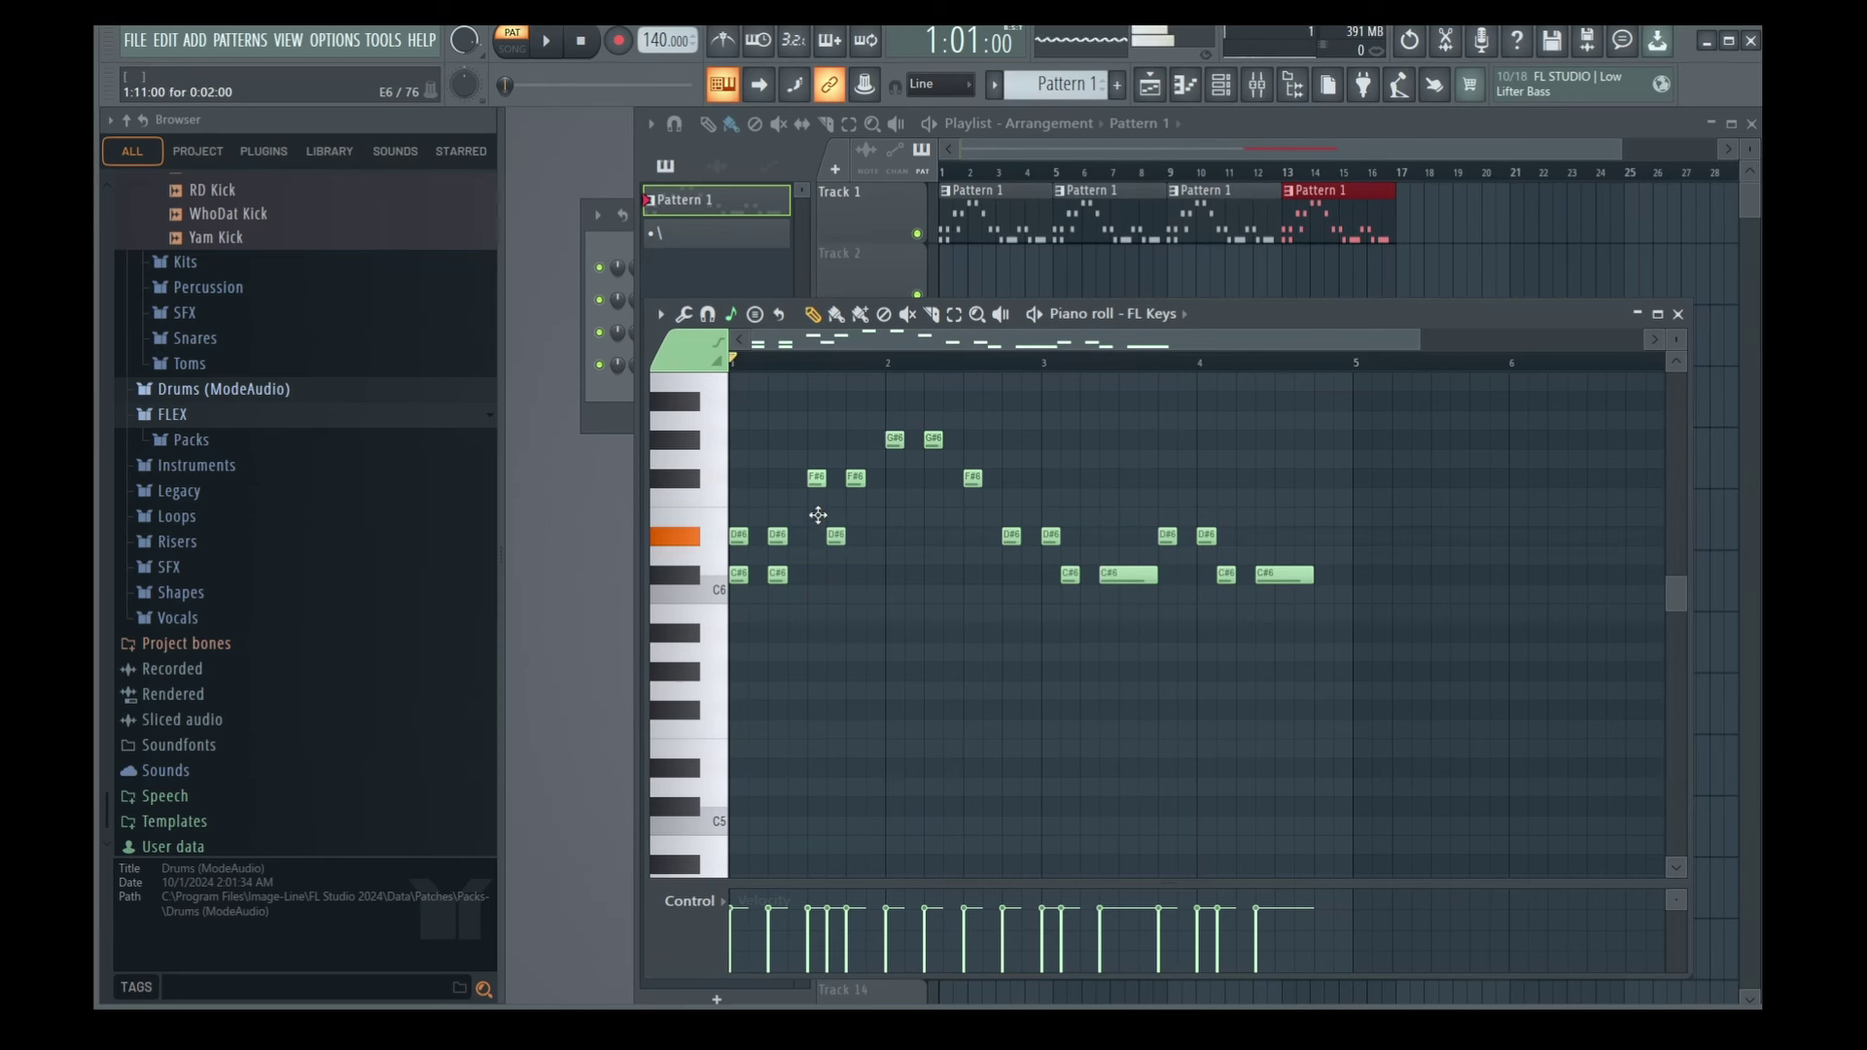
{"action": "left_click", "coordinate": [856, 535]}
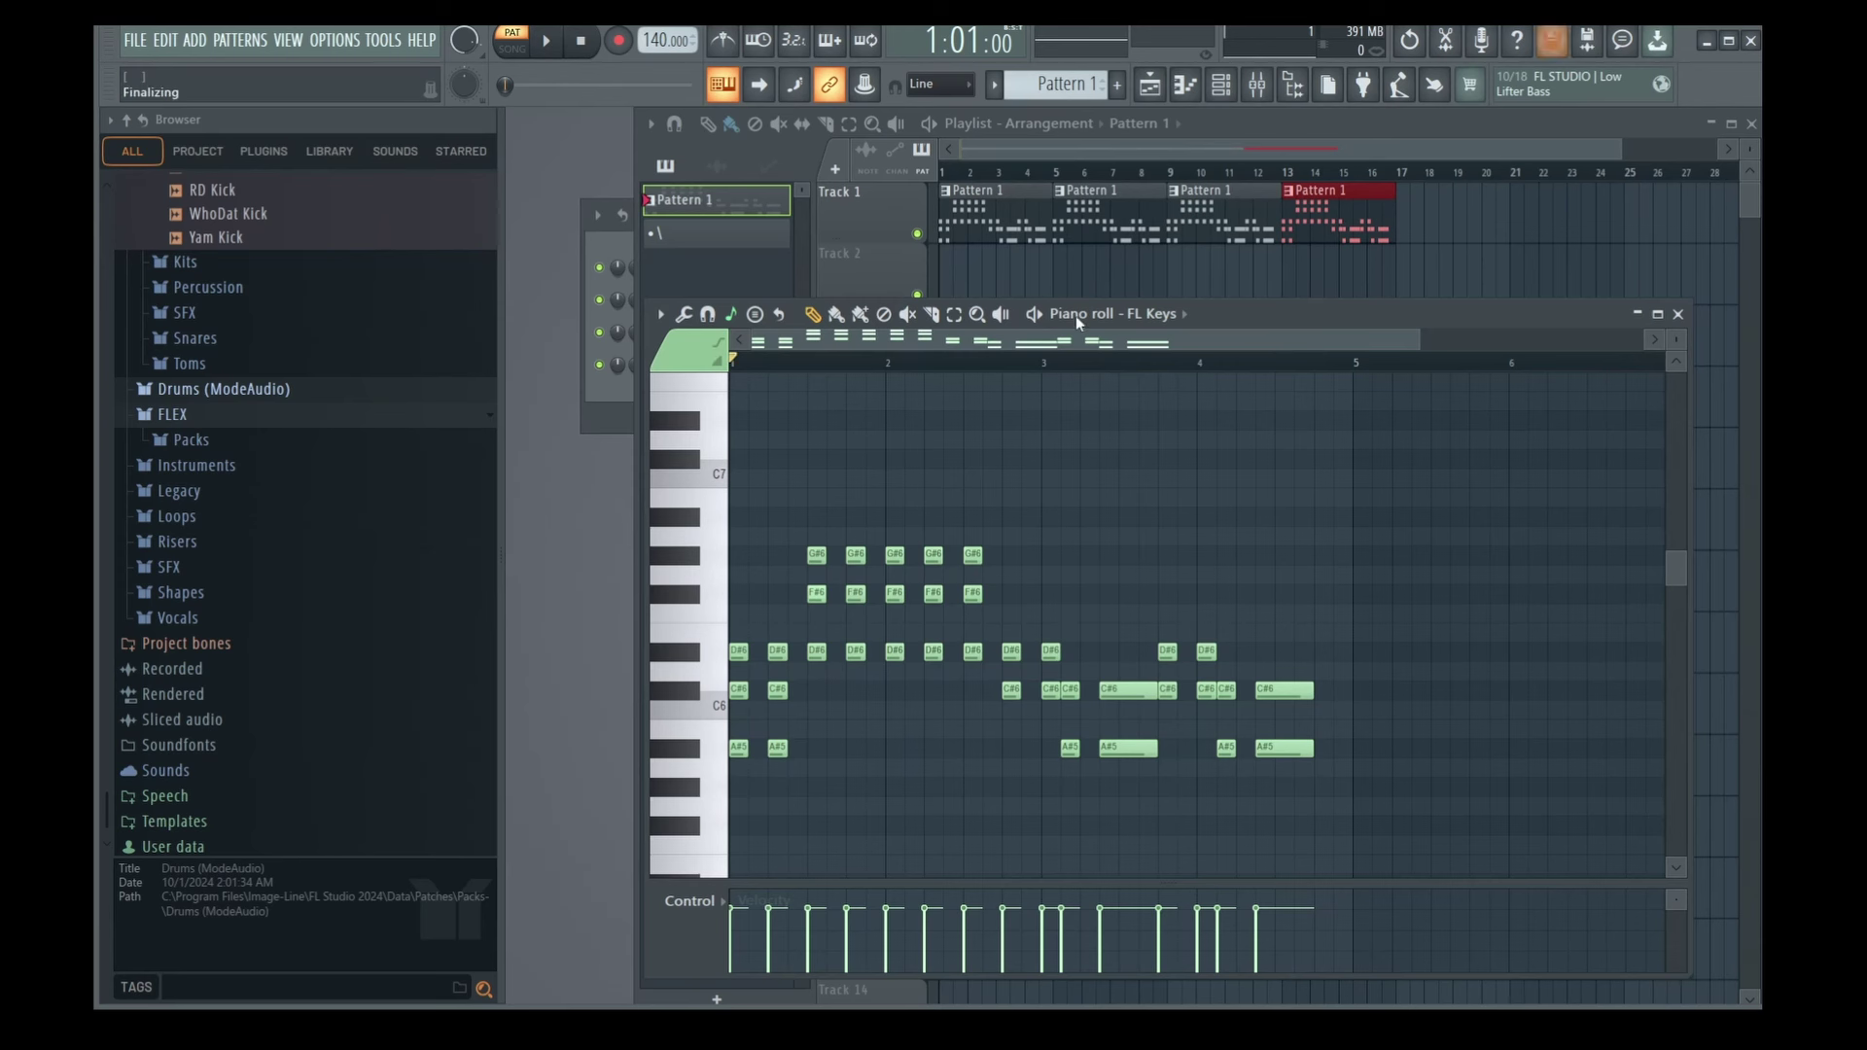
{"action": "key", "text": "space"}
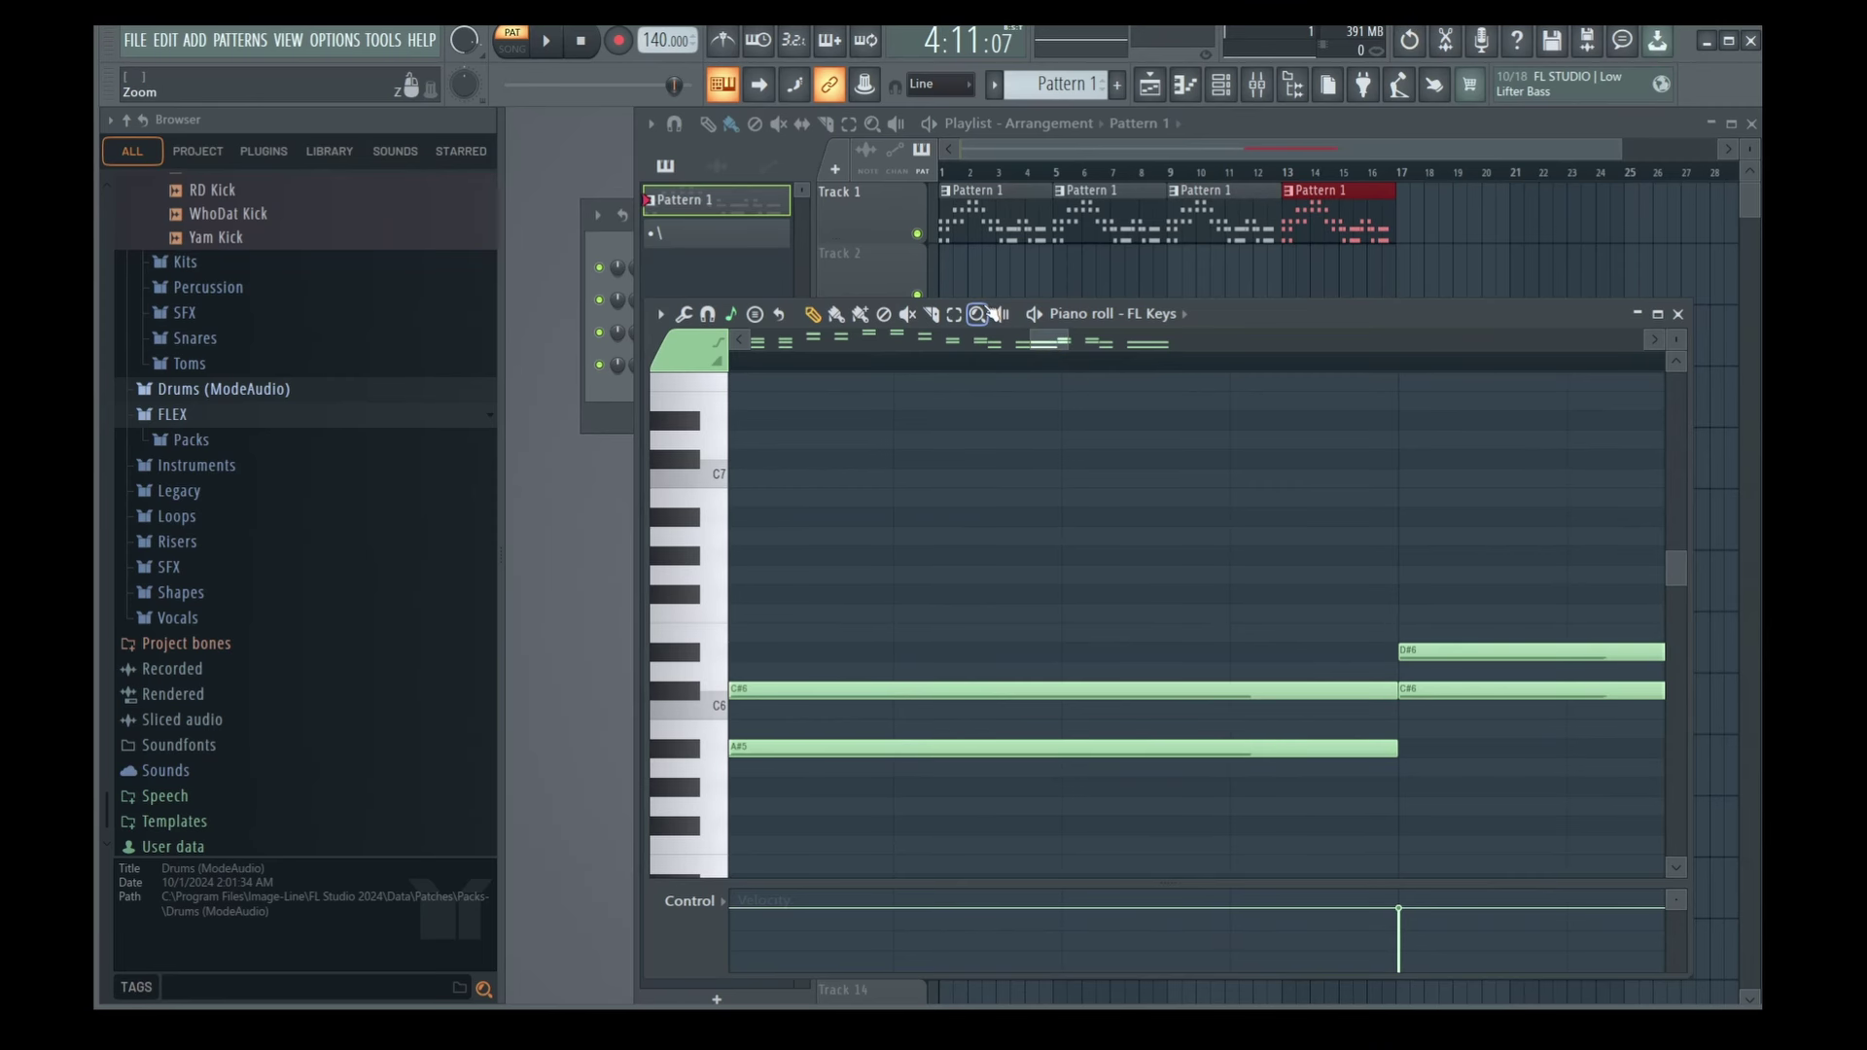
Try a low descending run beneath the FL Keys melody, starting with G#5 at 1:09 and F#5 at 1:11, and delete it.
{"action": "scroll", "coordinate": [877, 381], "scroll_direction": "down", "scroll_amount": 5}
{"action": "left_click_drag", "start_coordinate": [1053, 341], "coordinate": [783, 350]}
{"action": "scroll", "coordinate": [891, 383], "scroll_direction": "down", "scroll_amount": 8}
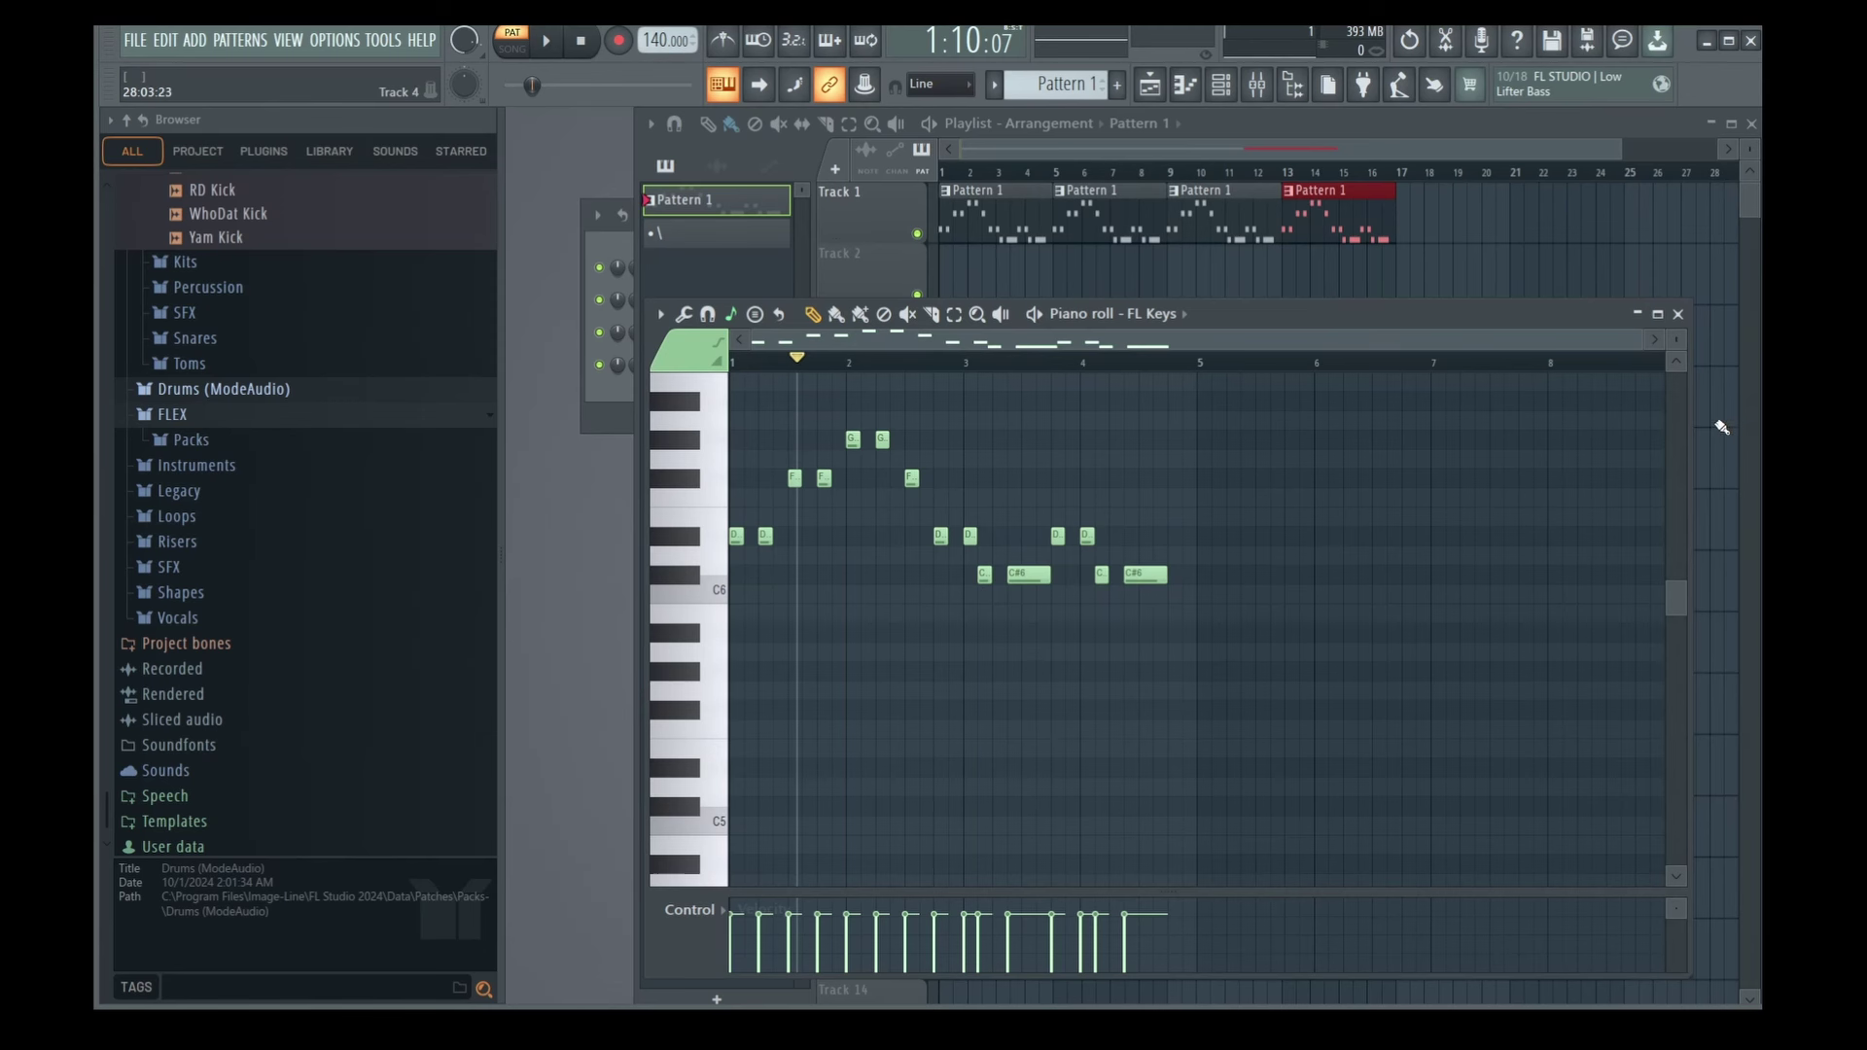
{"action": "scroll", "coordinate": [1136, 378], "scroll_direction": "up", "scroll_amount": 2}
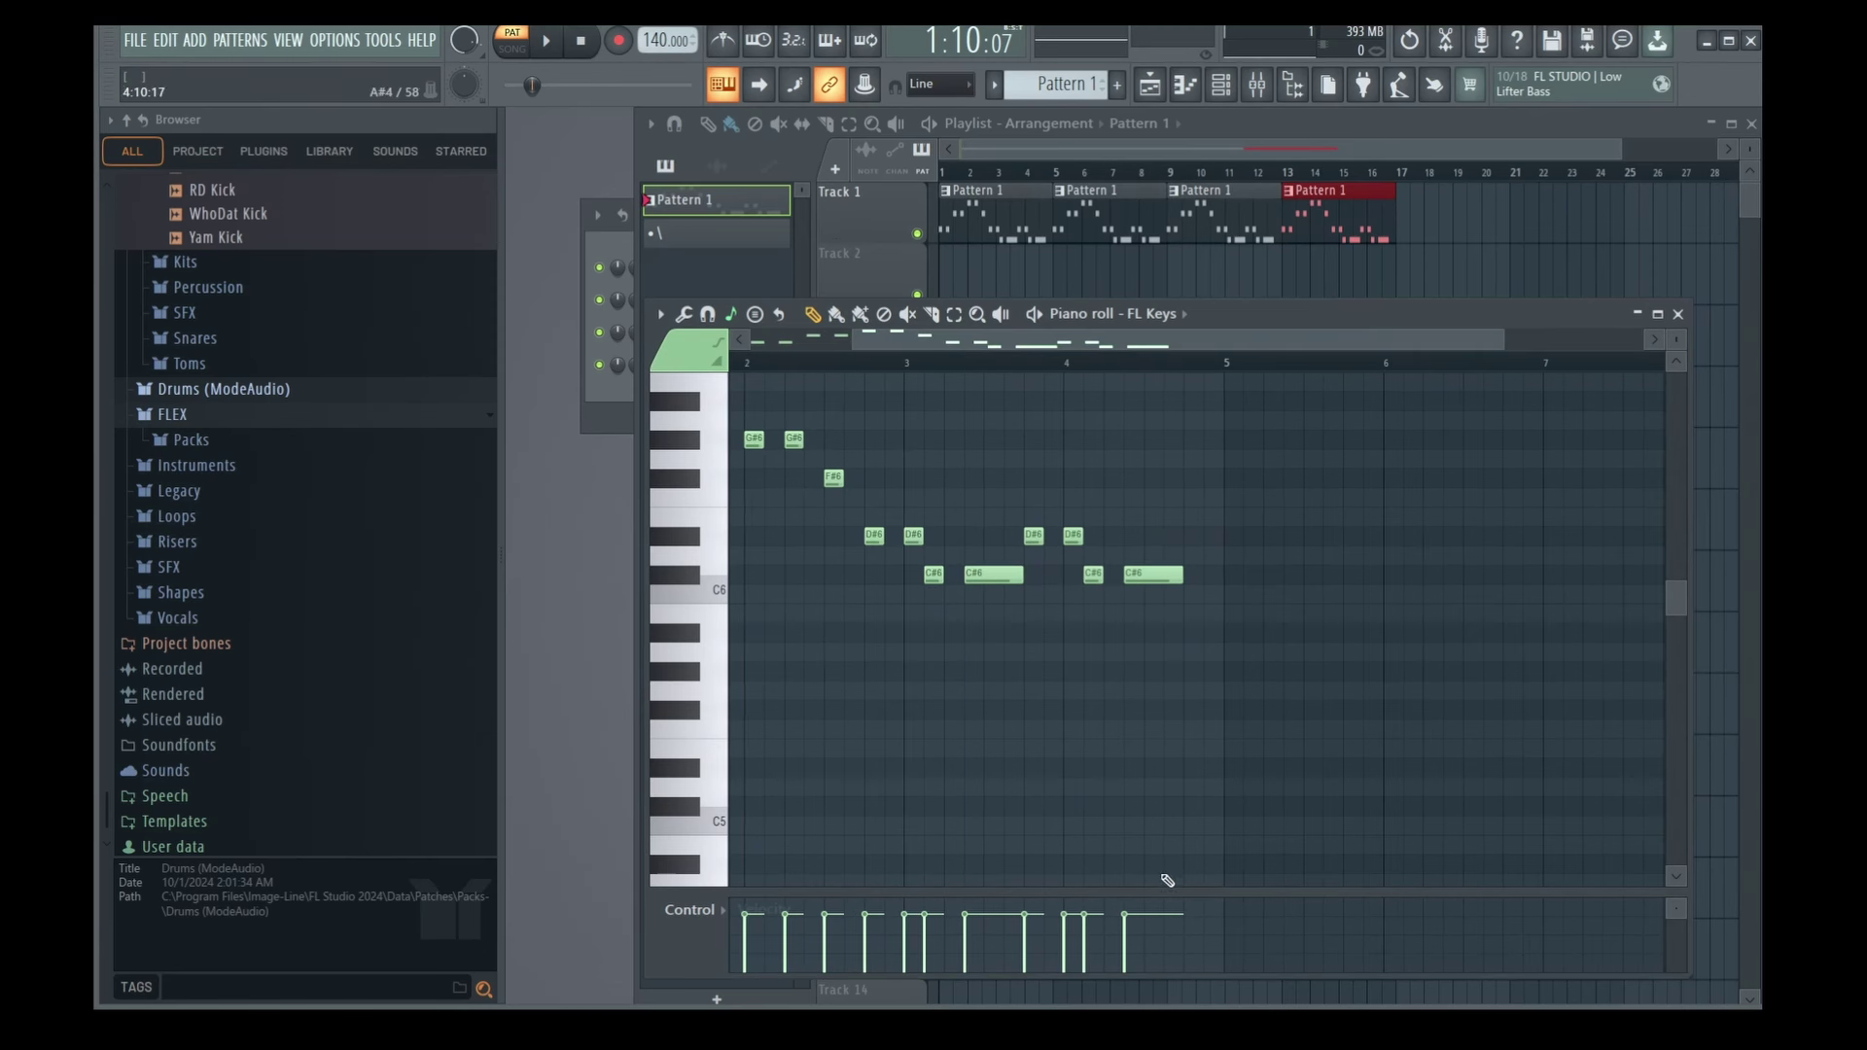
{"action": "left_click_drag", "start_coordinate": [950, 345], "coordinate": [844, 346]}
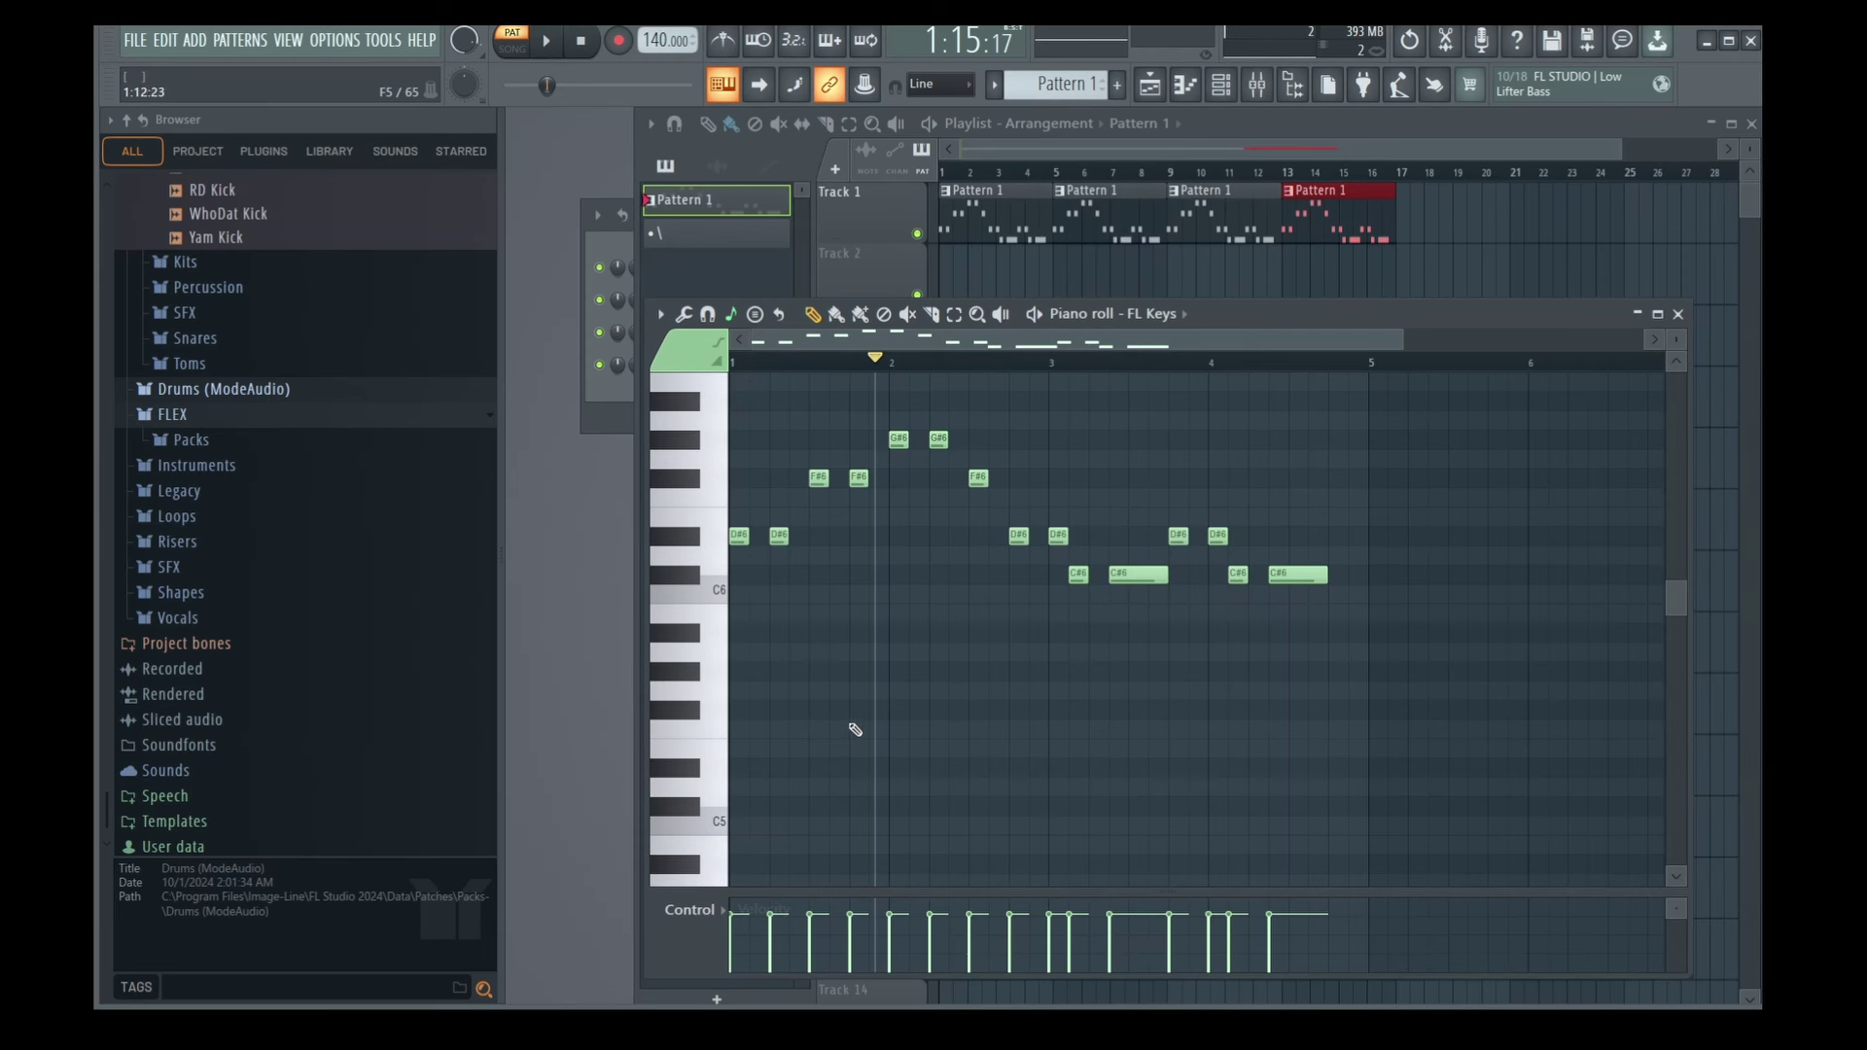
{"action": "left_click", "coordinate": [820, 671]}
{"action": "left_click", "coordinate": [839, 709]}
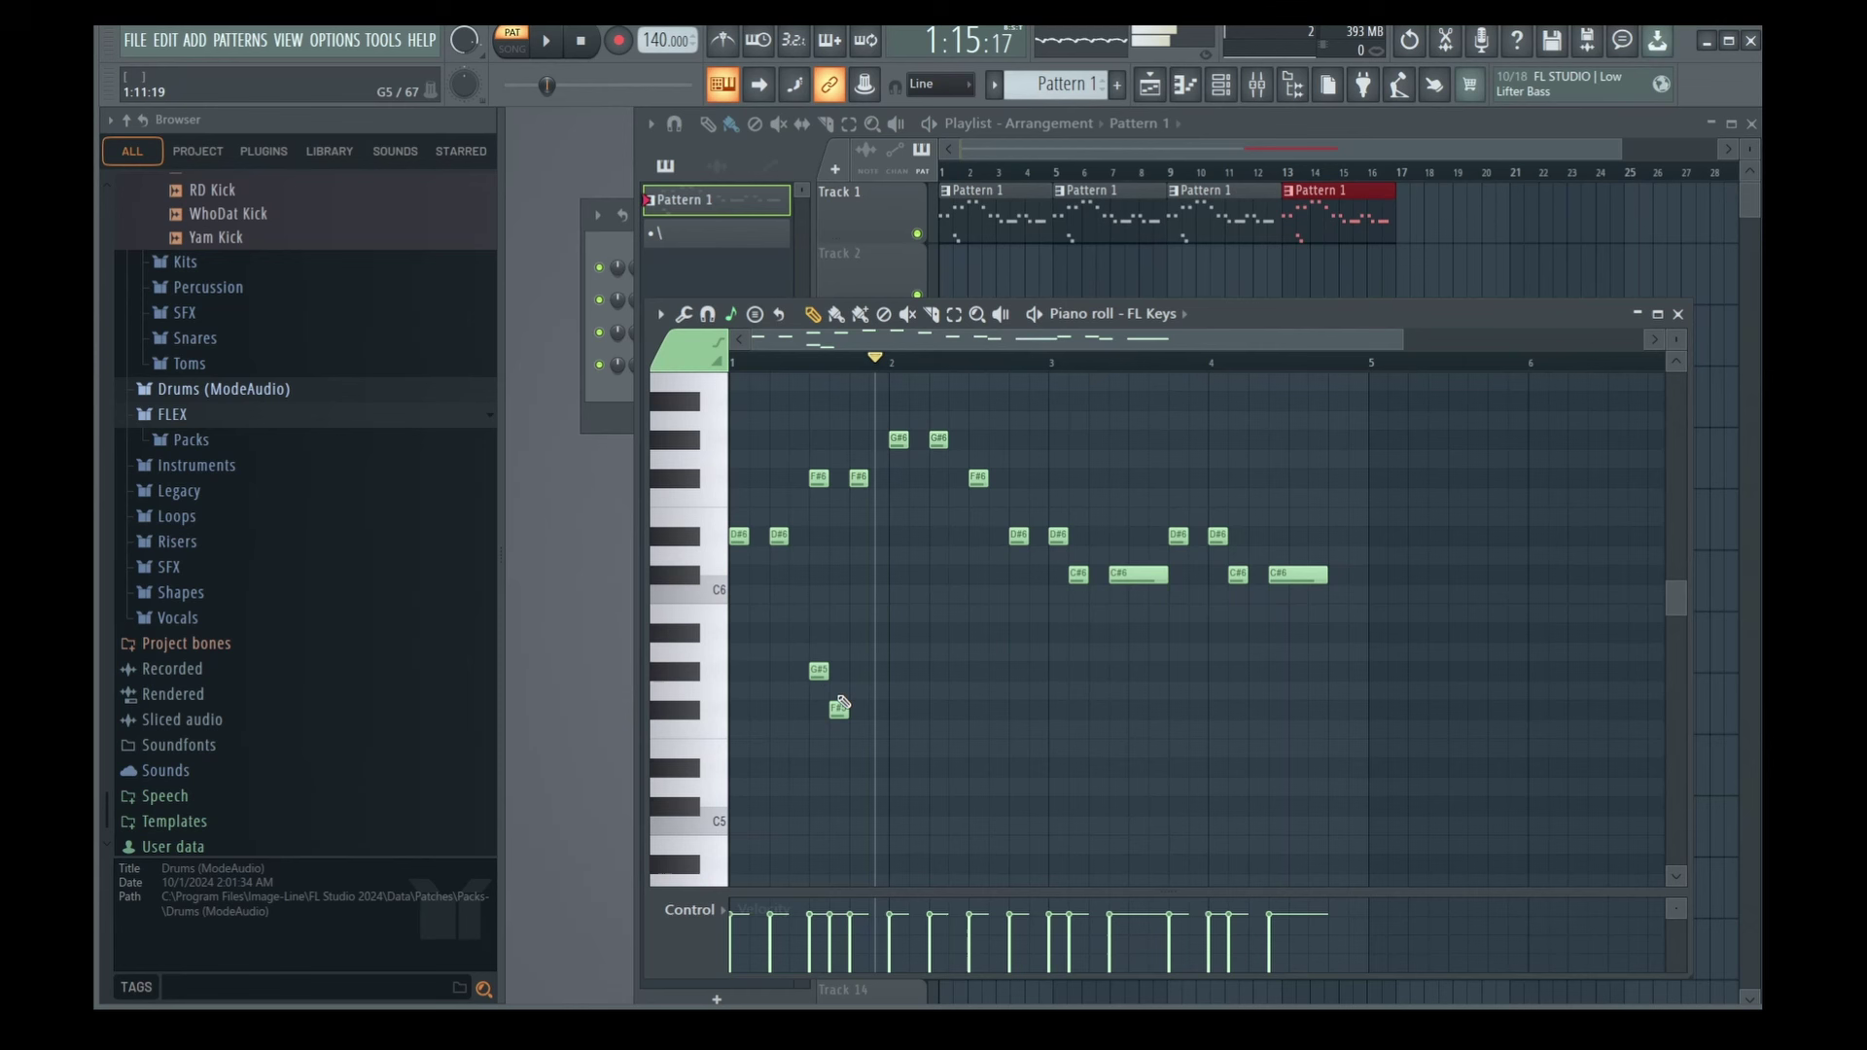
{"action": "left_click", "coordinate": [872, 763]}
{"action": "left_click_drag", "start_coordinate": [859, 767], "coordinate": [838, 671]}
{"action": "right_click", "coordinate": [813, 669]}
{"action": "right_click", "coordinate": [839, 710]}
{"action": "right_click", "coordinate": [859, 710]}
Add a descending run under the FL Keys melody with A#5 at 1:09, G#5 at 1:11 and F#5 at 1:13, and play it.
{"action": "left_click", "coordinate": [817, 634]}
{"action": "left_click", "coordinate": [853, 672]}
{"action": "left_click_drag", "start_coordinate": [872, 709], "coordinate": [859, 709]}
{"action": "key", "text": "space"}
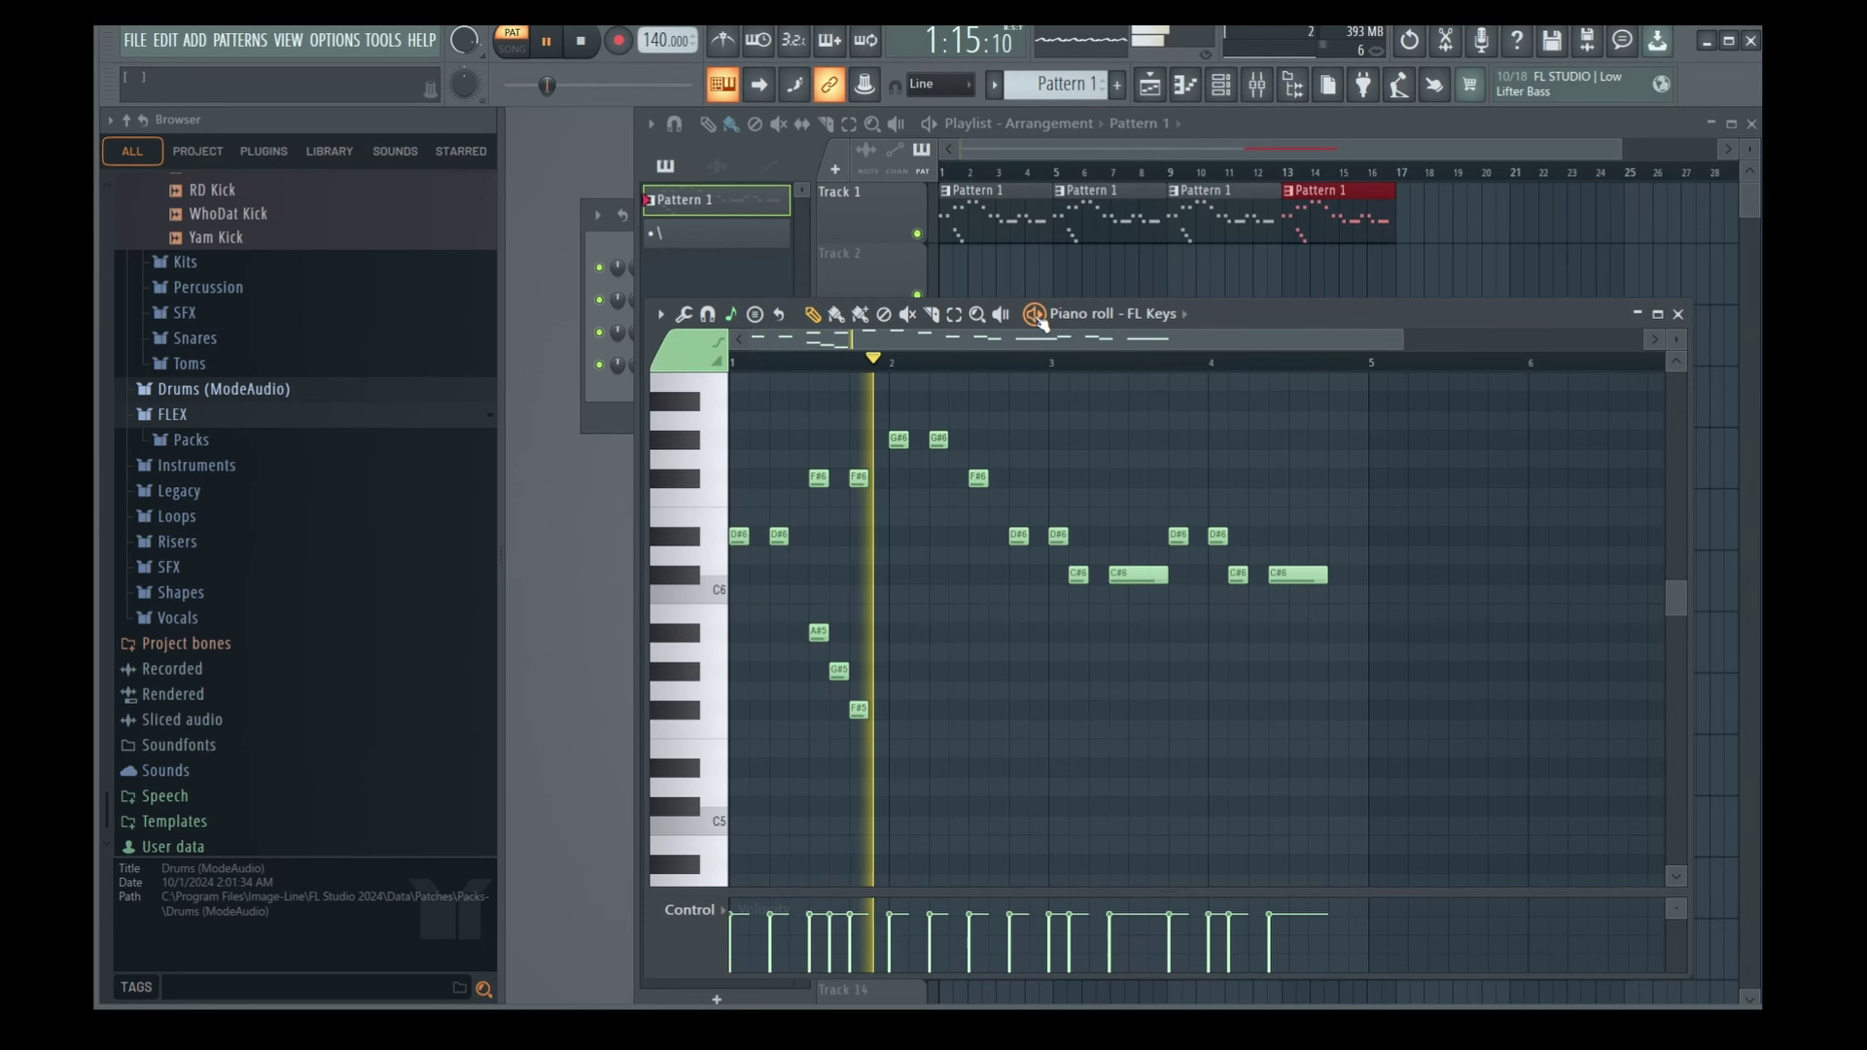
Repeat the A#5, G#5, F#5 run from 2:09, play it, and add the run as slide notes from 4:11.
{"action": "key", "text": "space"}
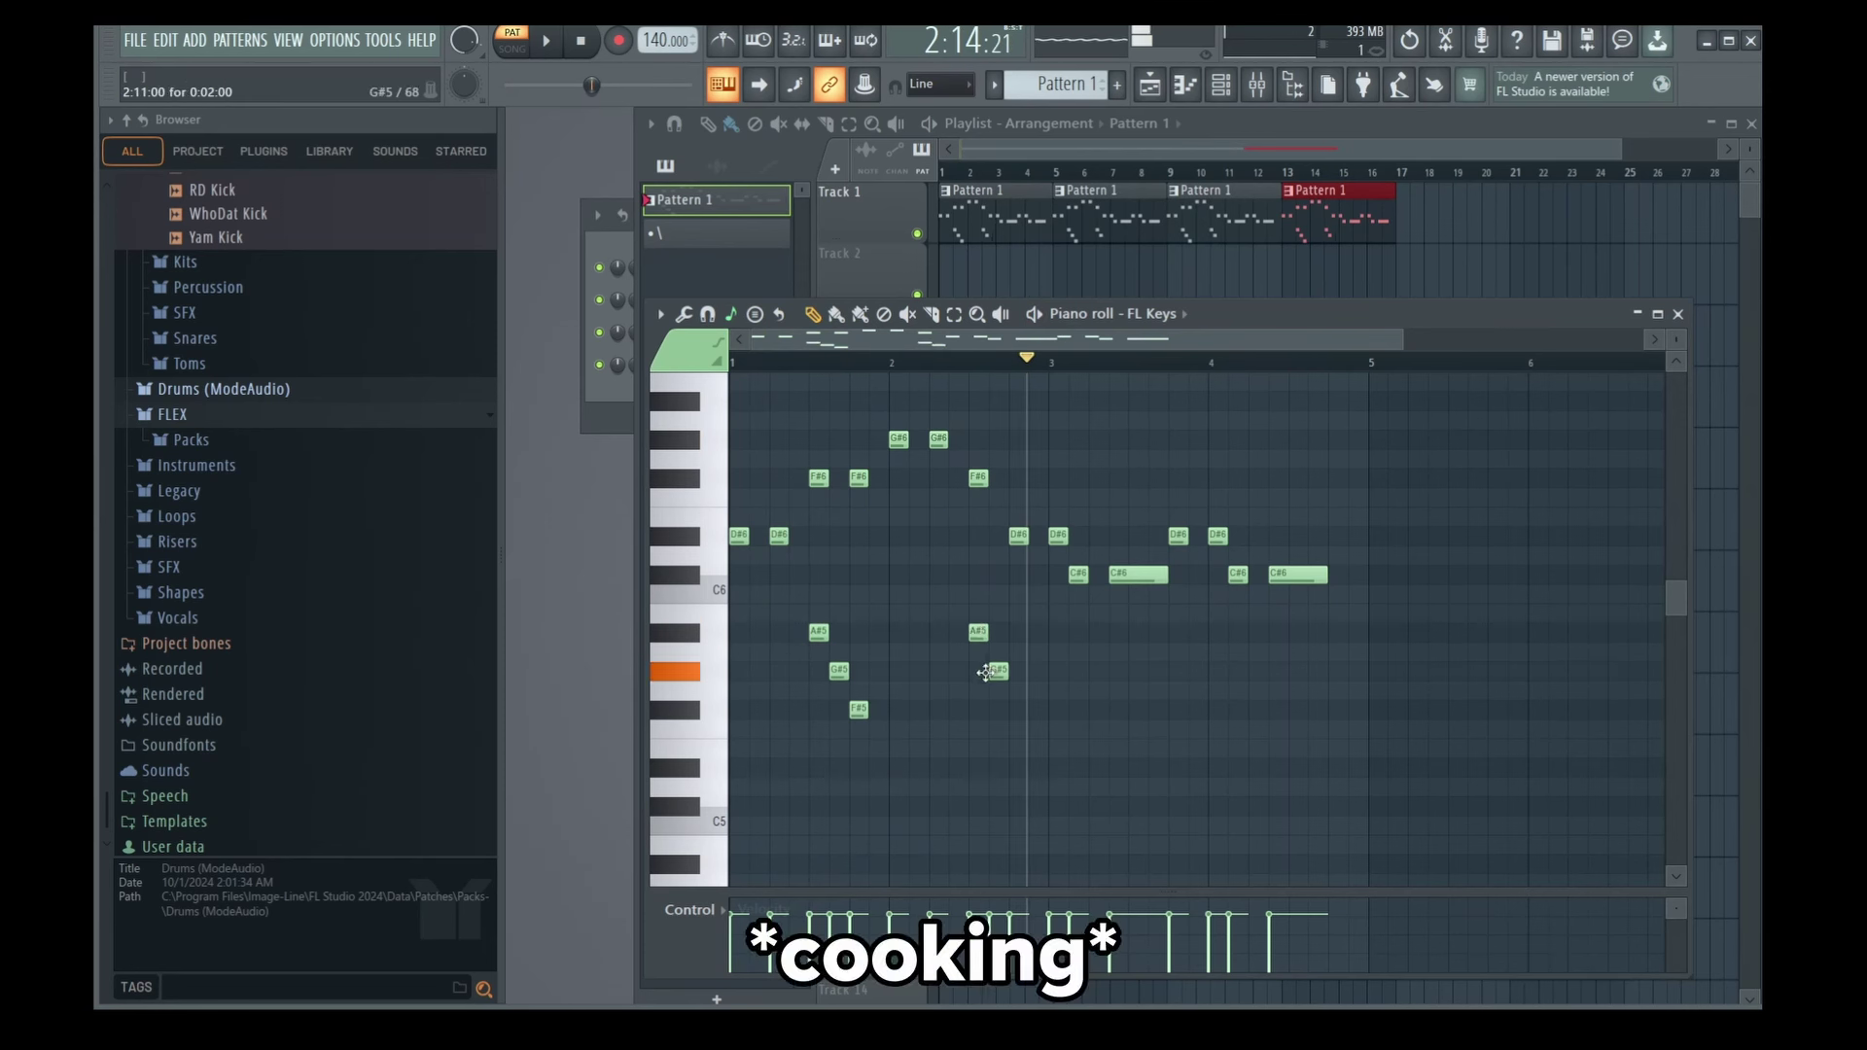
{"action": "key", "text": "space"}
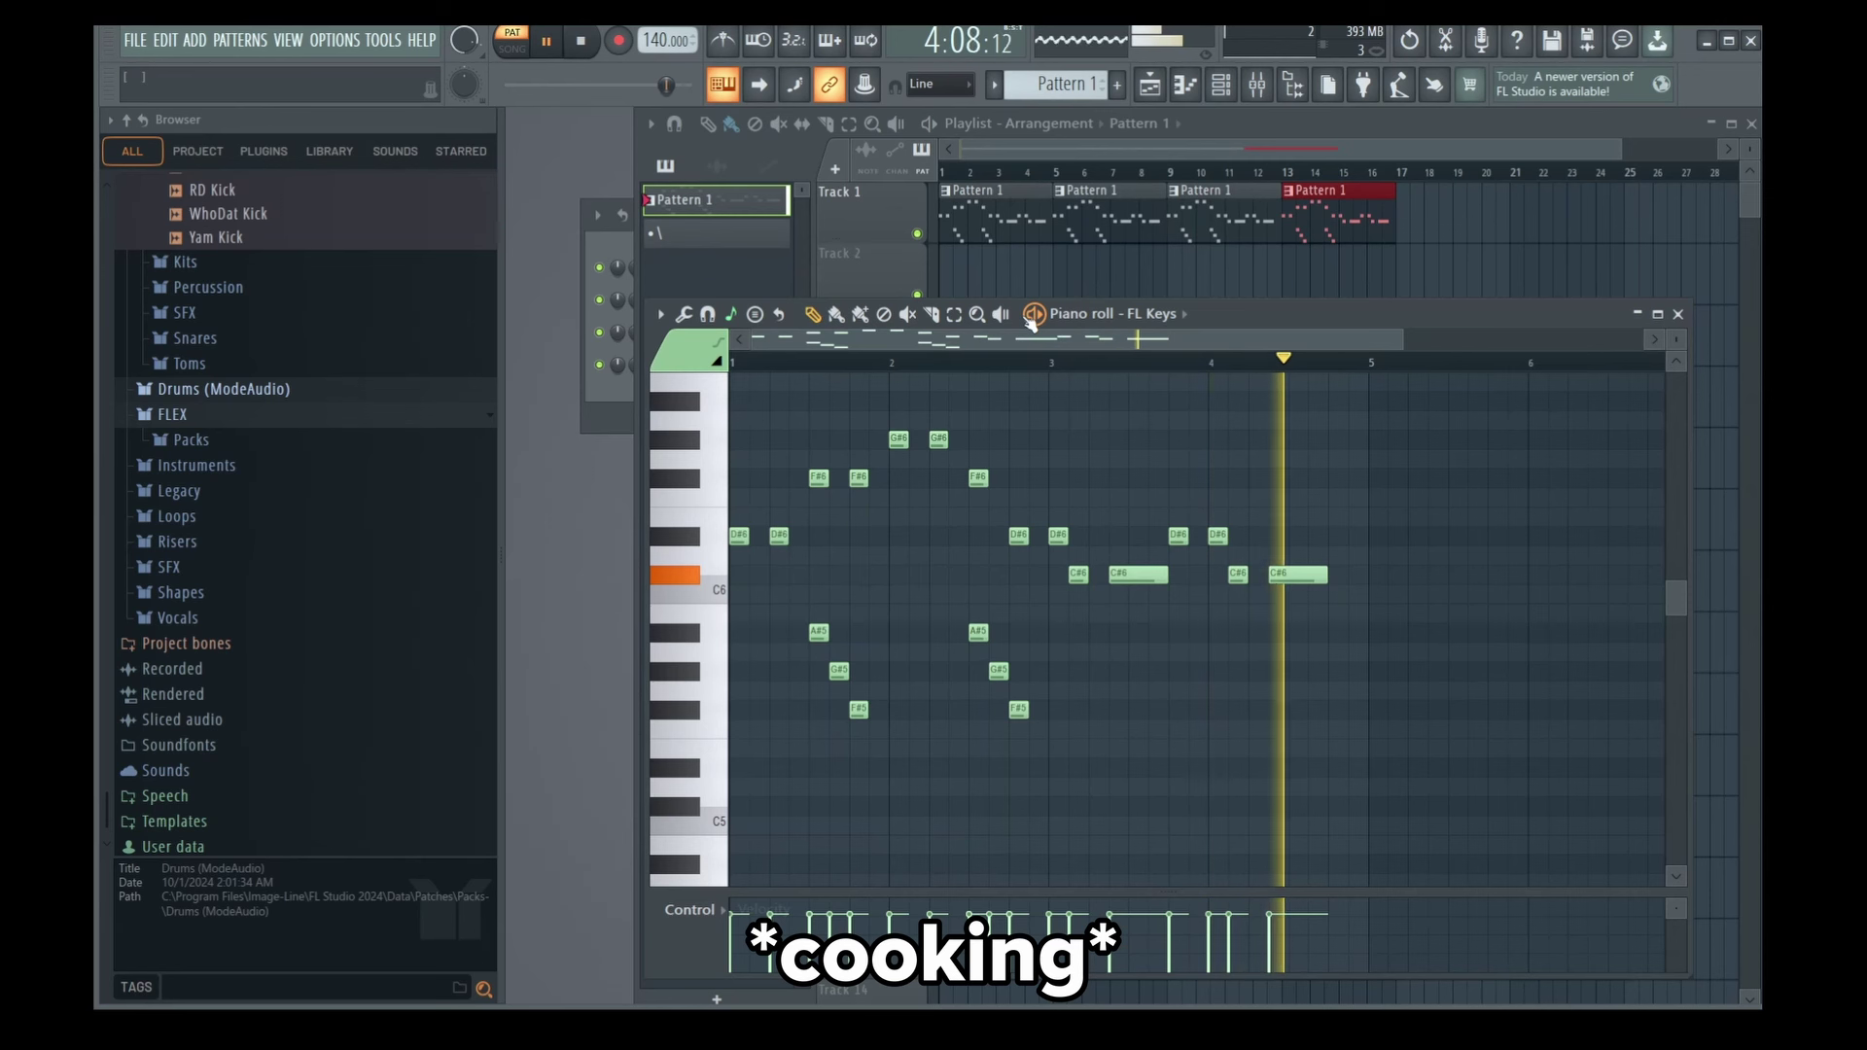
{"action": "key", "text": "space"}
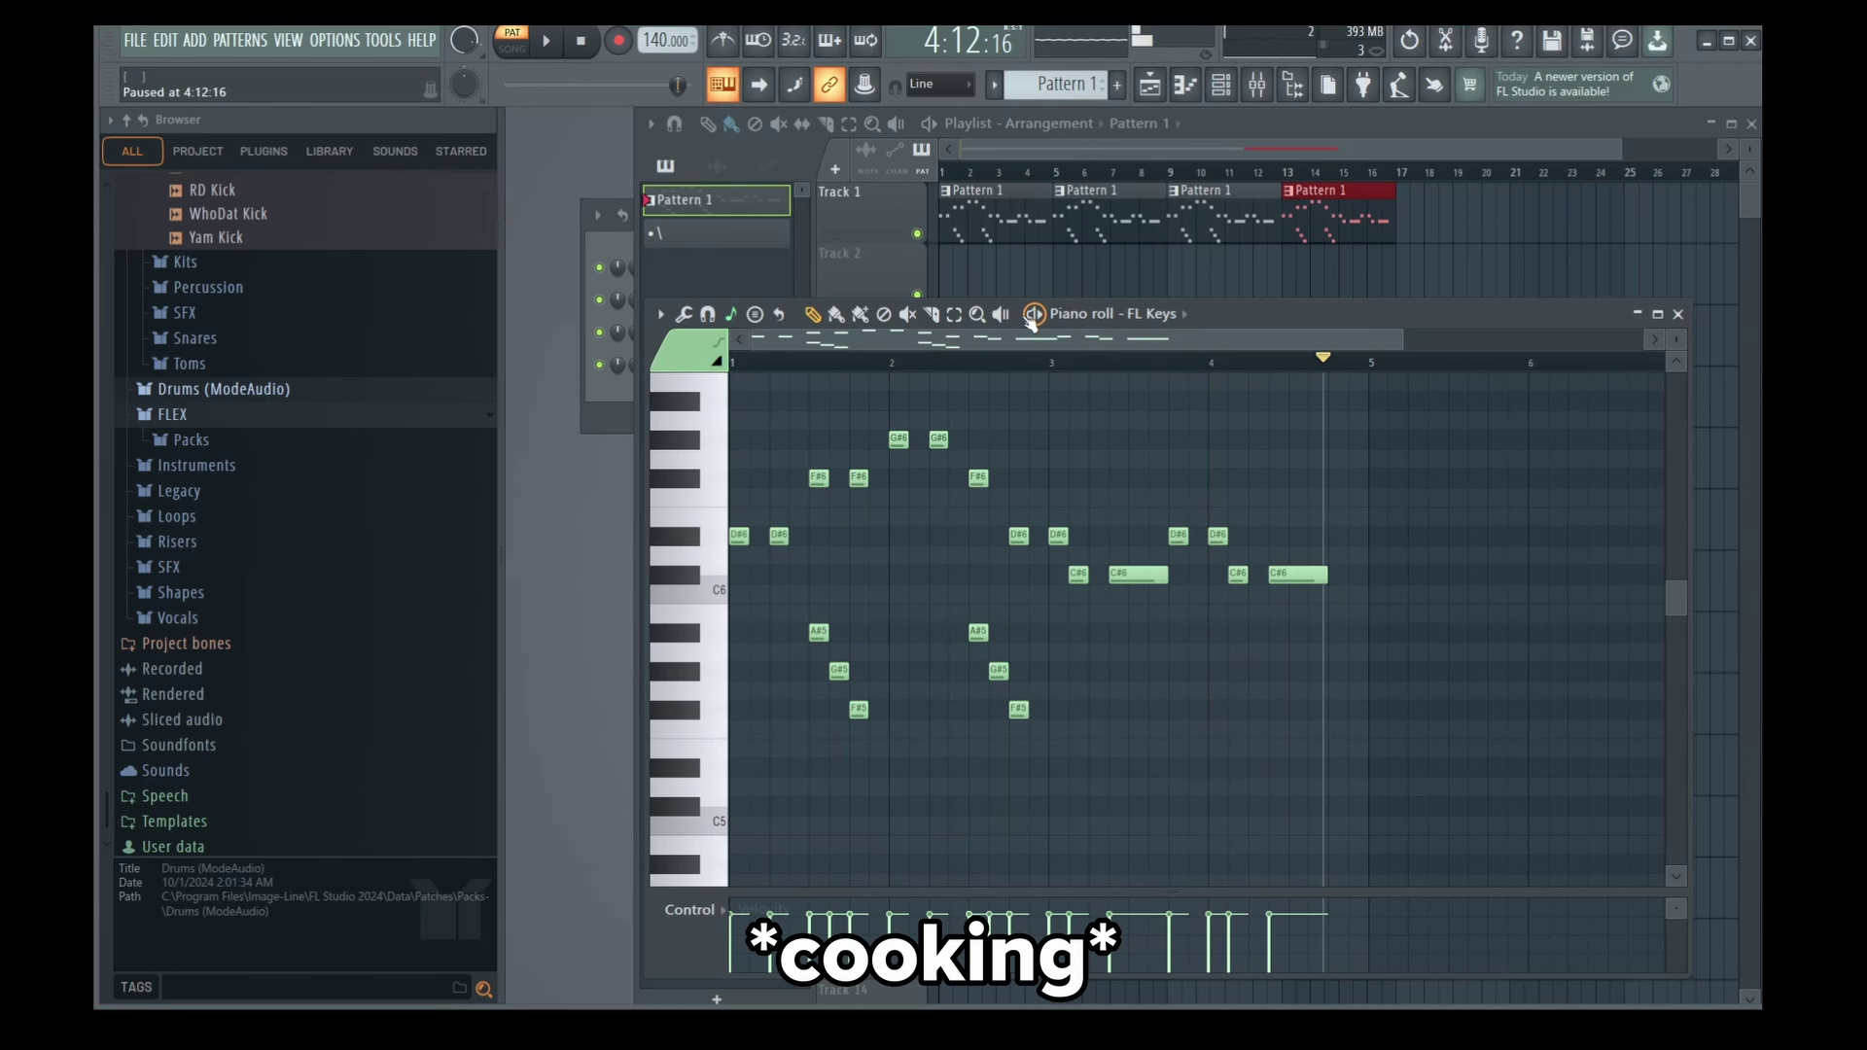
{"action": "left_click", "coordinate": [1320, 633]}
{"action": "left_click", "coordinate": [1367, 714]}
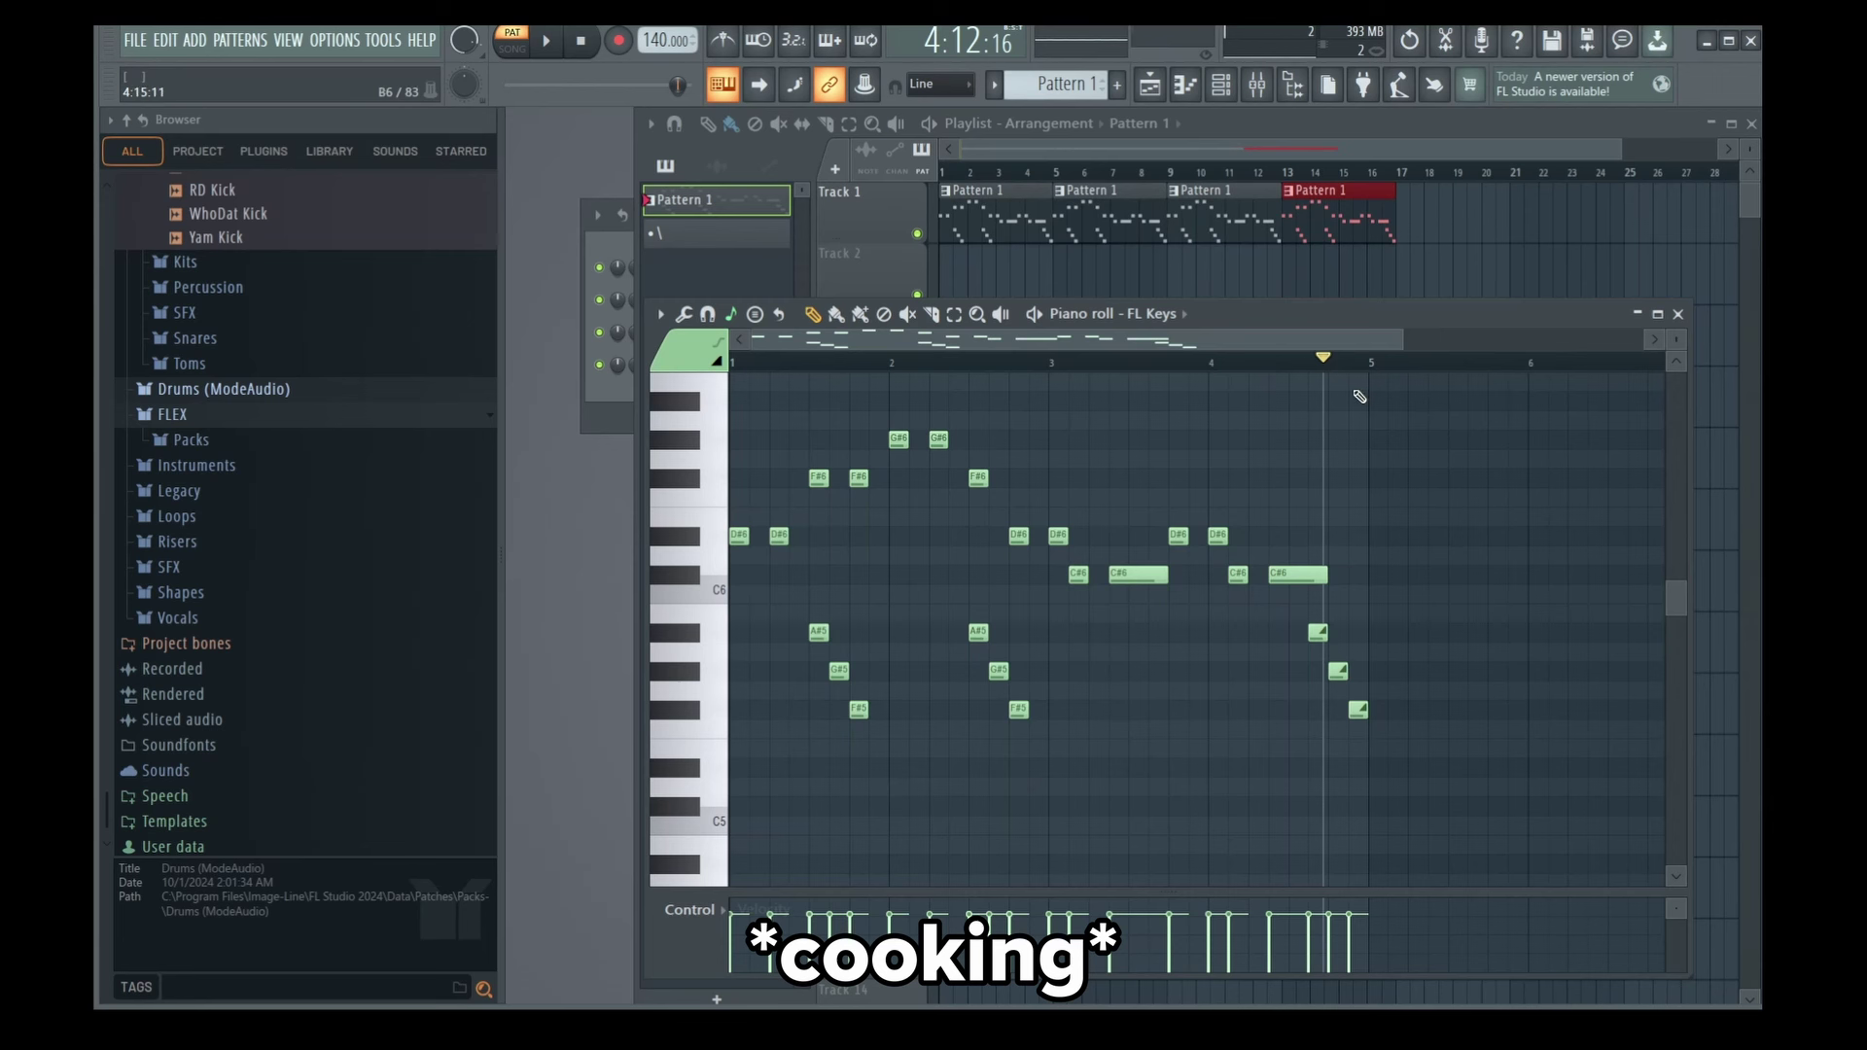
Play from the start, repeat the A#5, G#5, F#5 run from 3:05 and 4:01, and add G#5 at 4:07 and F#5 at 4:09.
{"action": "left_click_drag", "start_coordinate": [1249, 364], "coordinate": [731, 364]}
{"action": "key", "text": "space"}
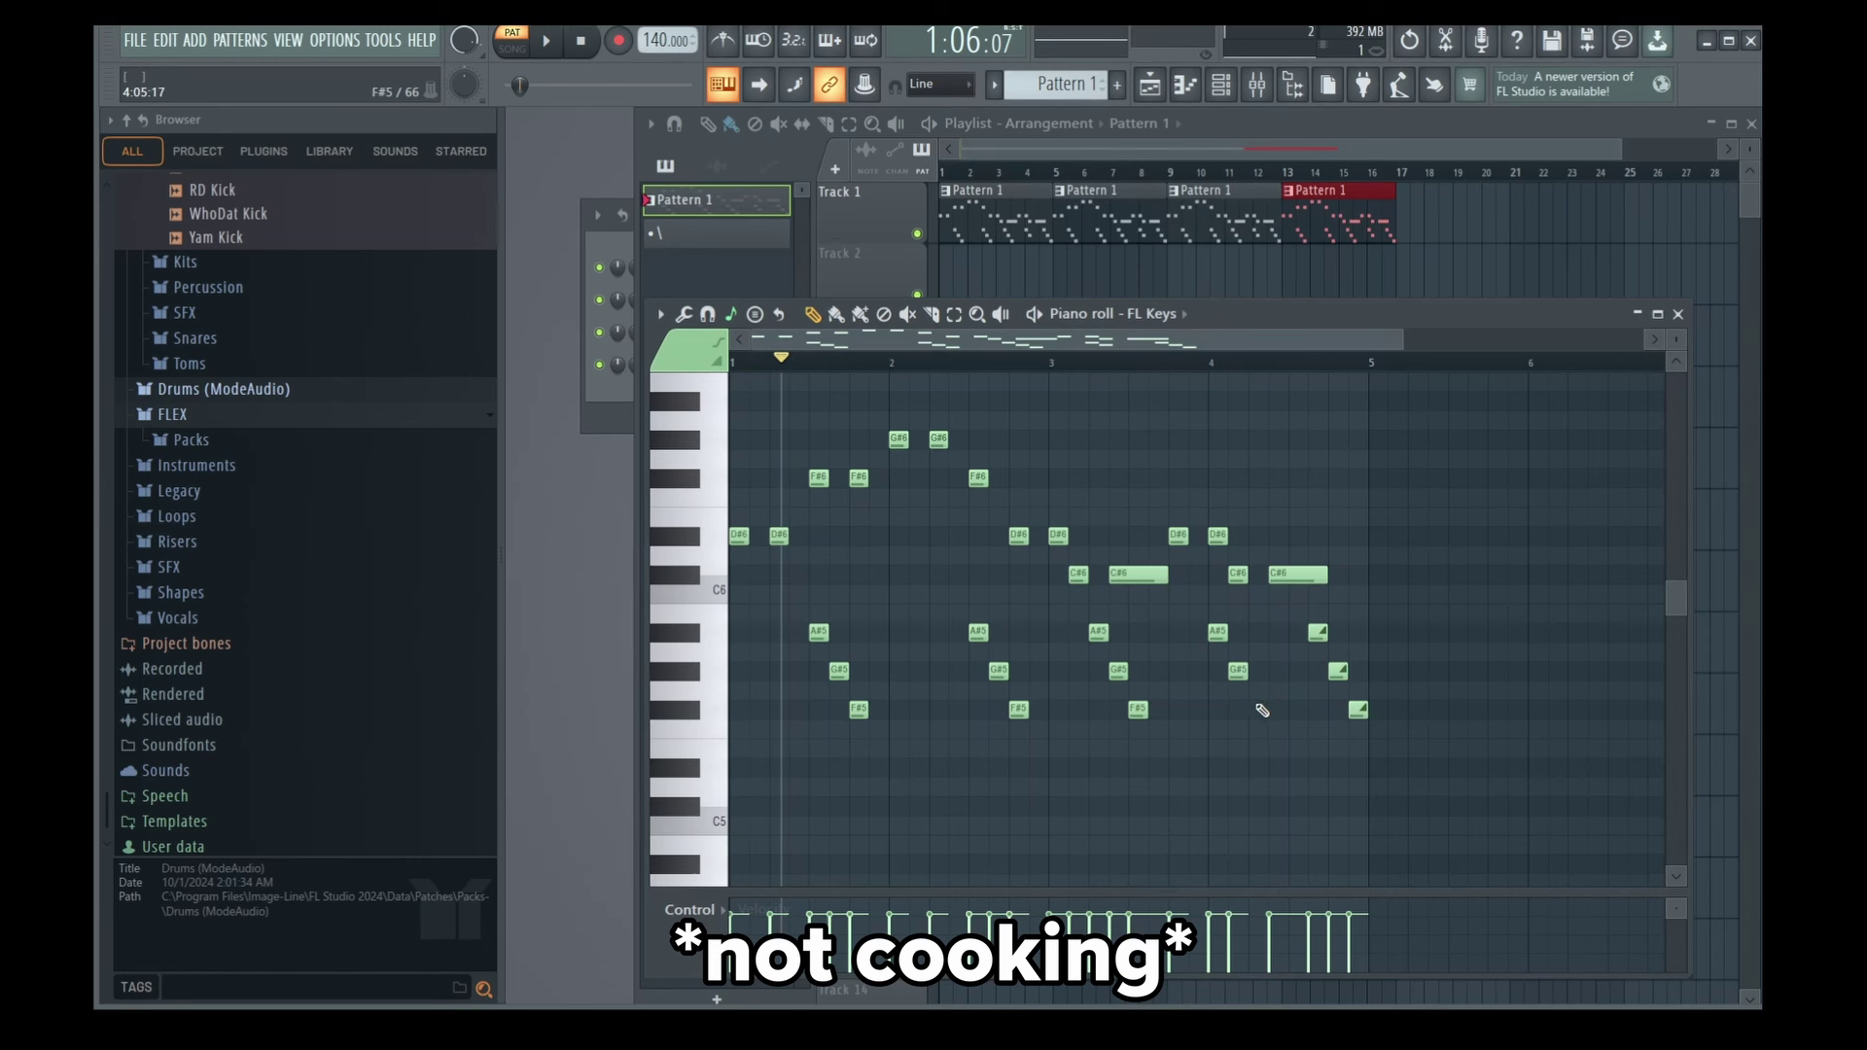
{"action": "key", "text": "space"}
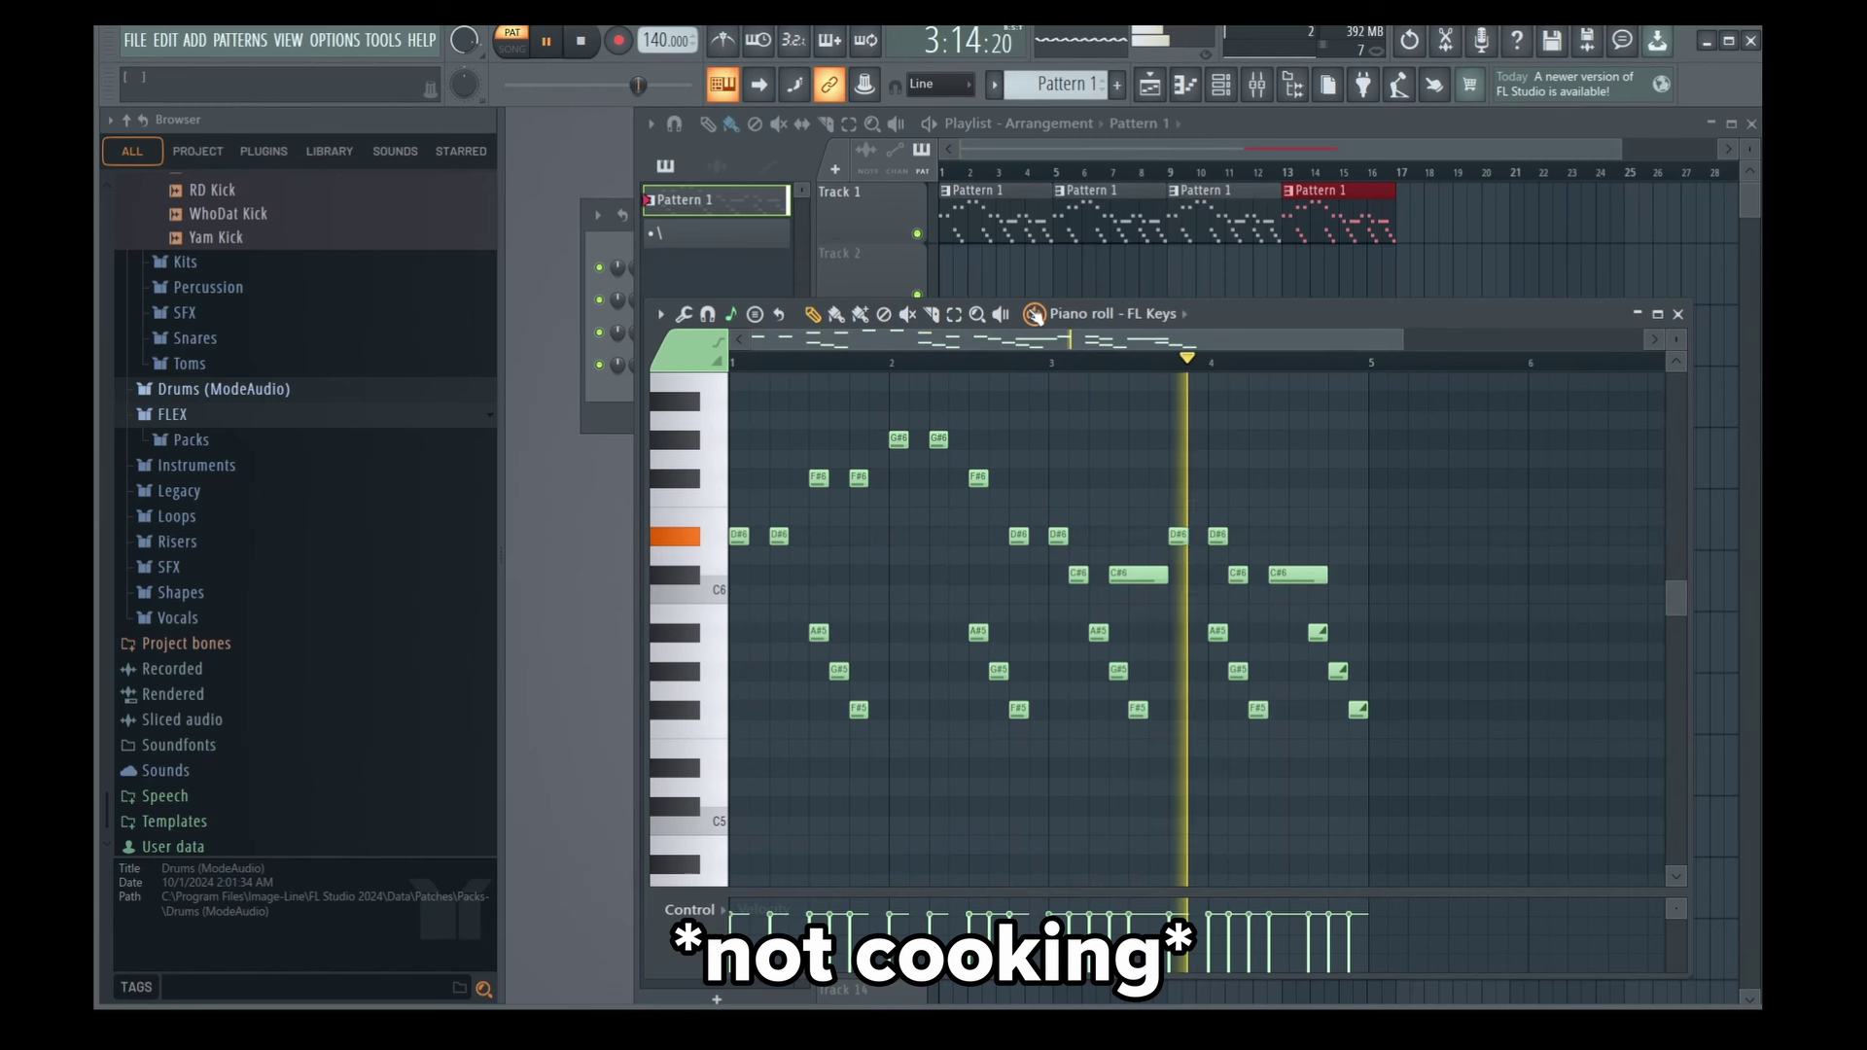
{"action": "key", "text": "space"}
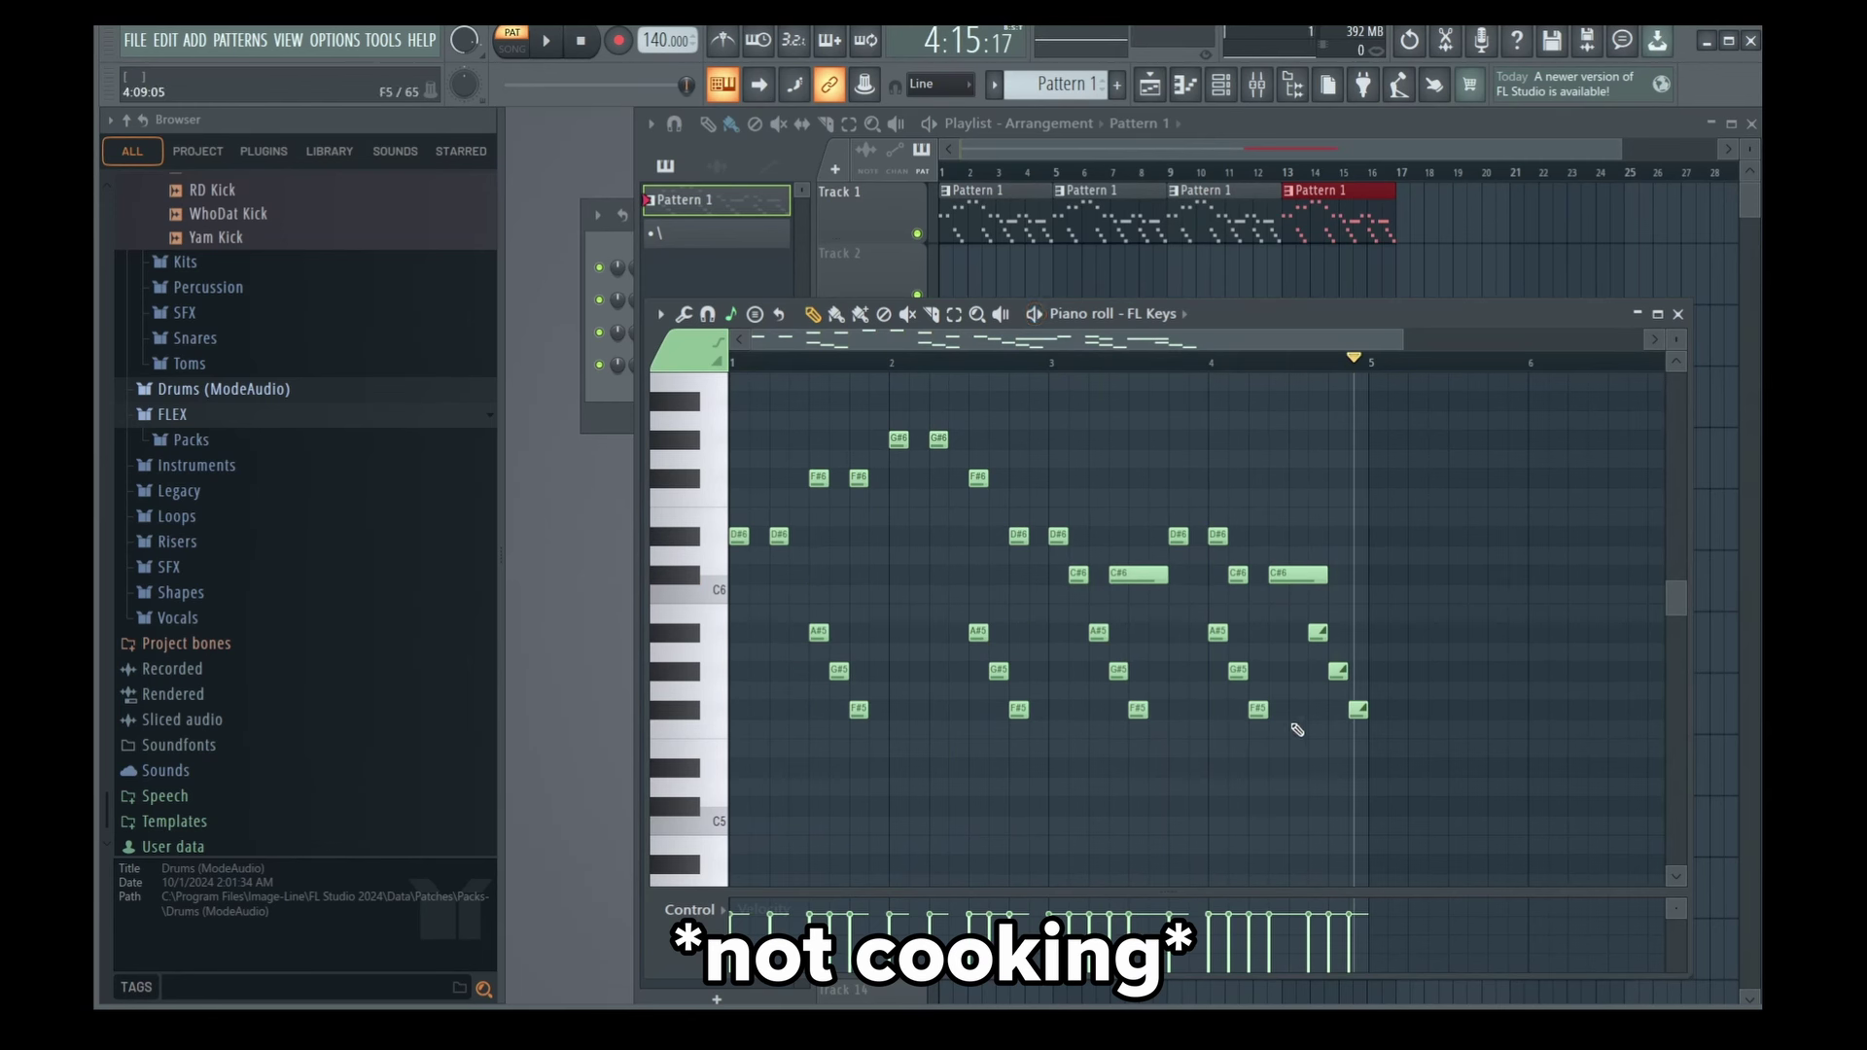
{"action": "left_click", "coordinate": [1280, 673]}
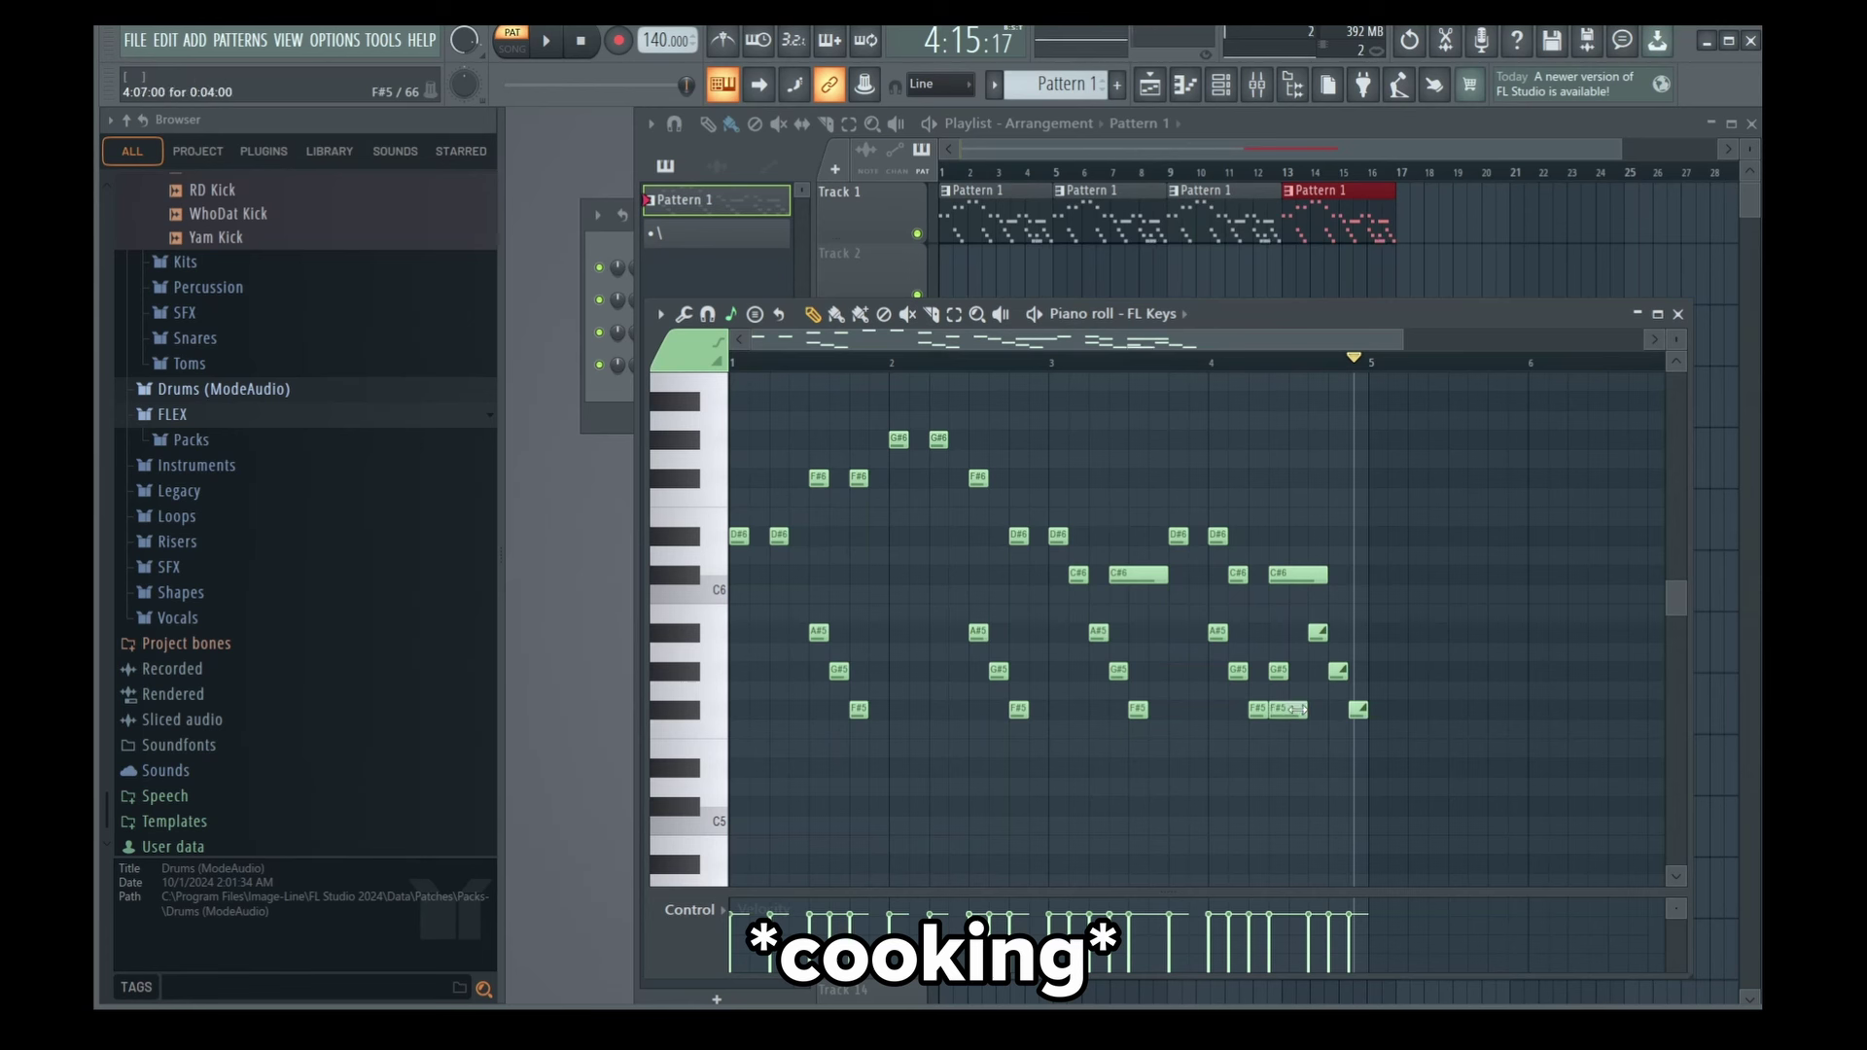
{"action": "left_click_drag", "start_coordinate": [1280, 715], "coordinate": [1300, 713]}
Play the pattern from the start and extend the bar 3 run with further G#5 and F#5 notes.
{"action": "left_click_drag", "start_coordinate": [1058, 368], "coordinate": [590, 401]}
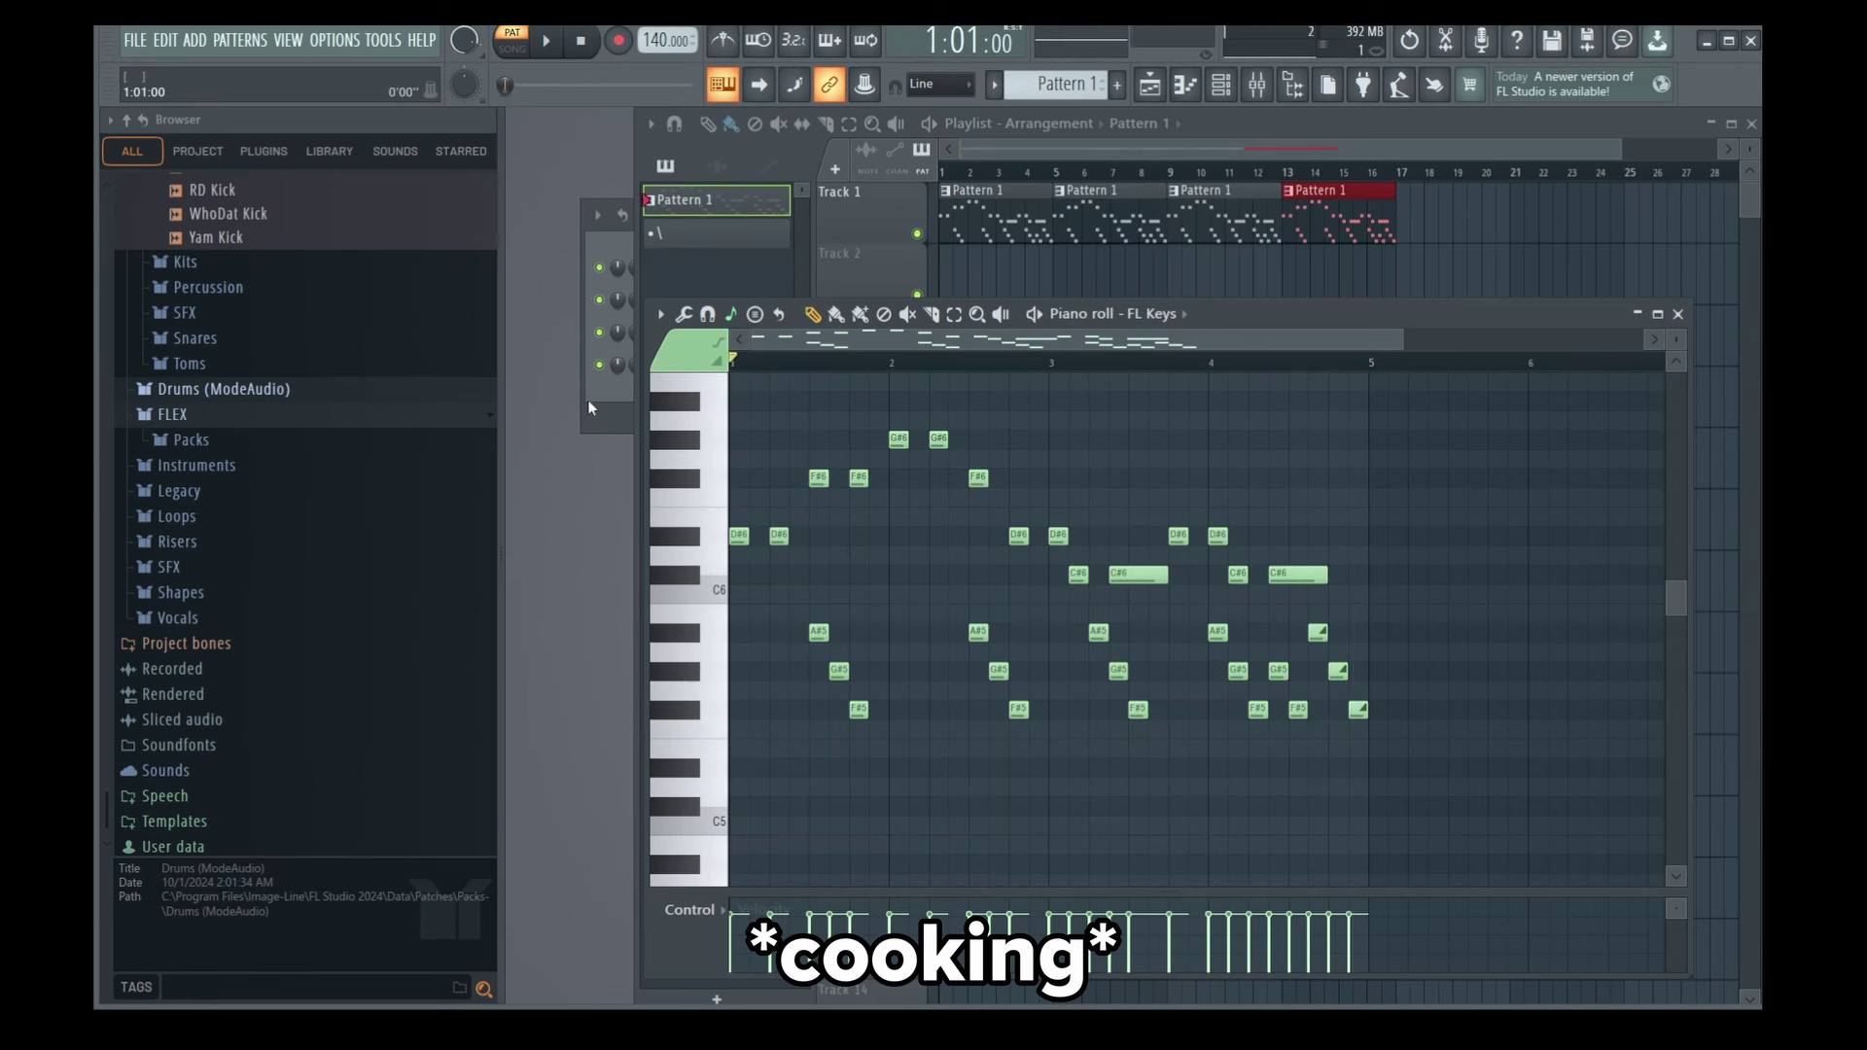
{"action": "key", "text": "space"}
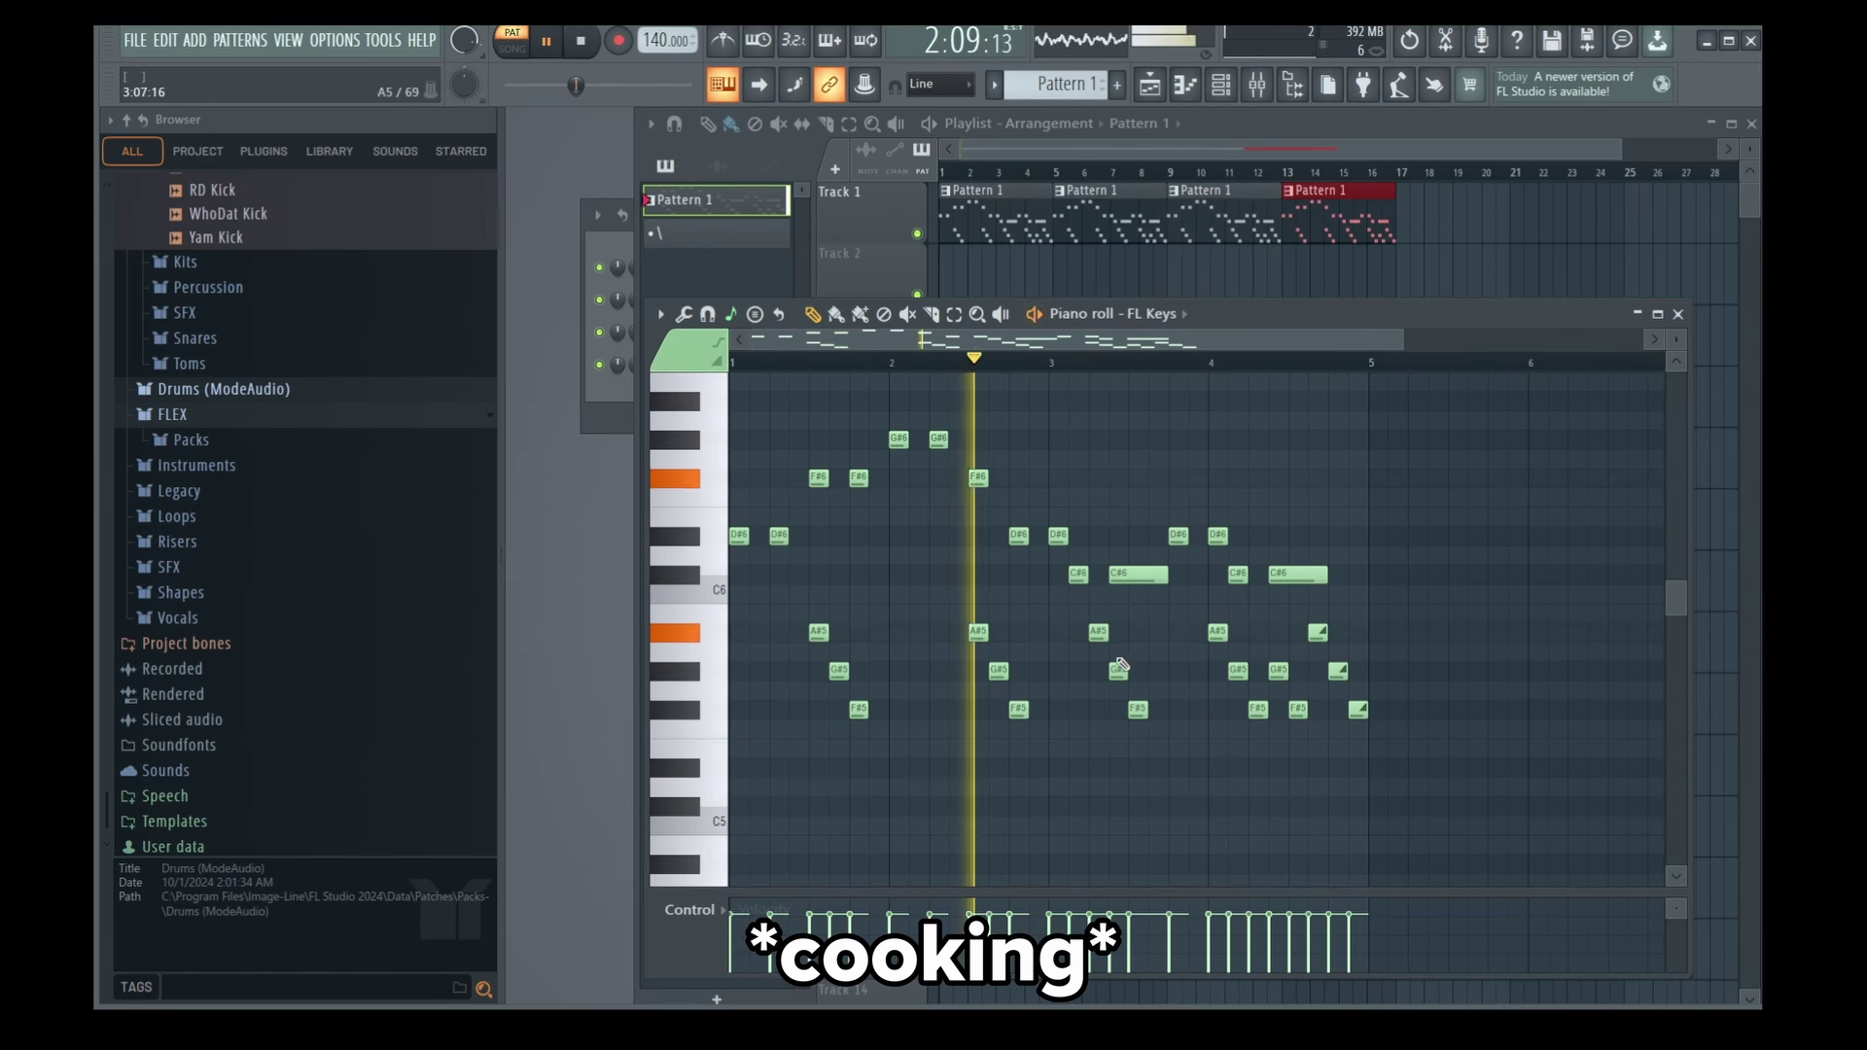
{"action": "left_click", "coordinate": [1154, 676]}
{"action": "left_click", "coordinate": [1176, 710]}
{"action": "left_click", "coordinate": [1194, 711]}
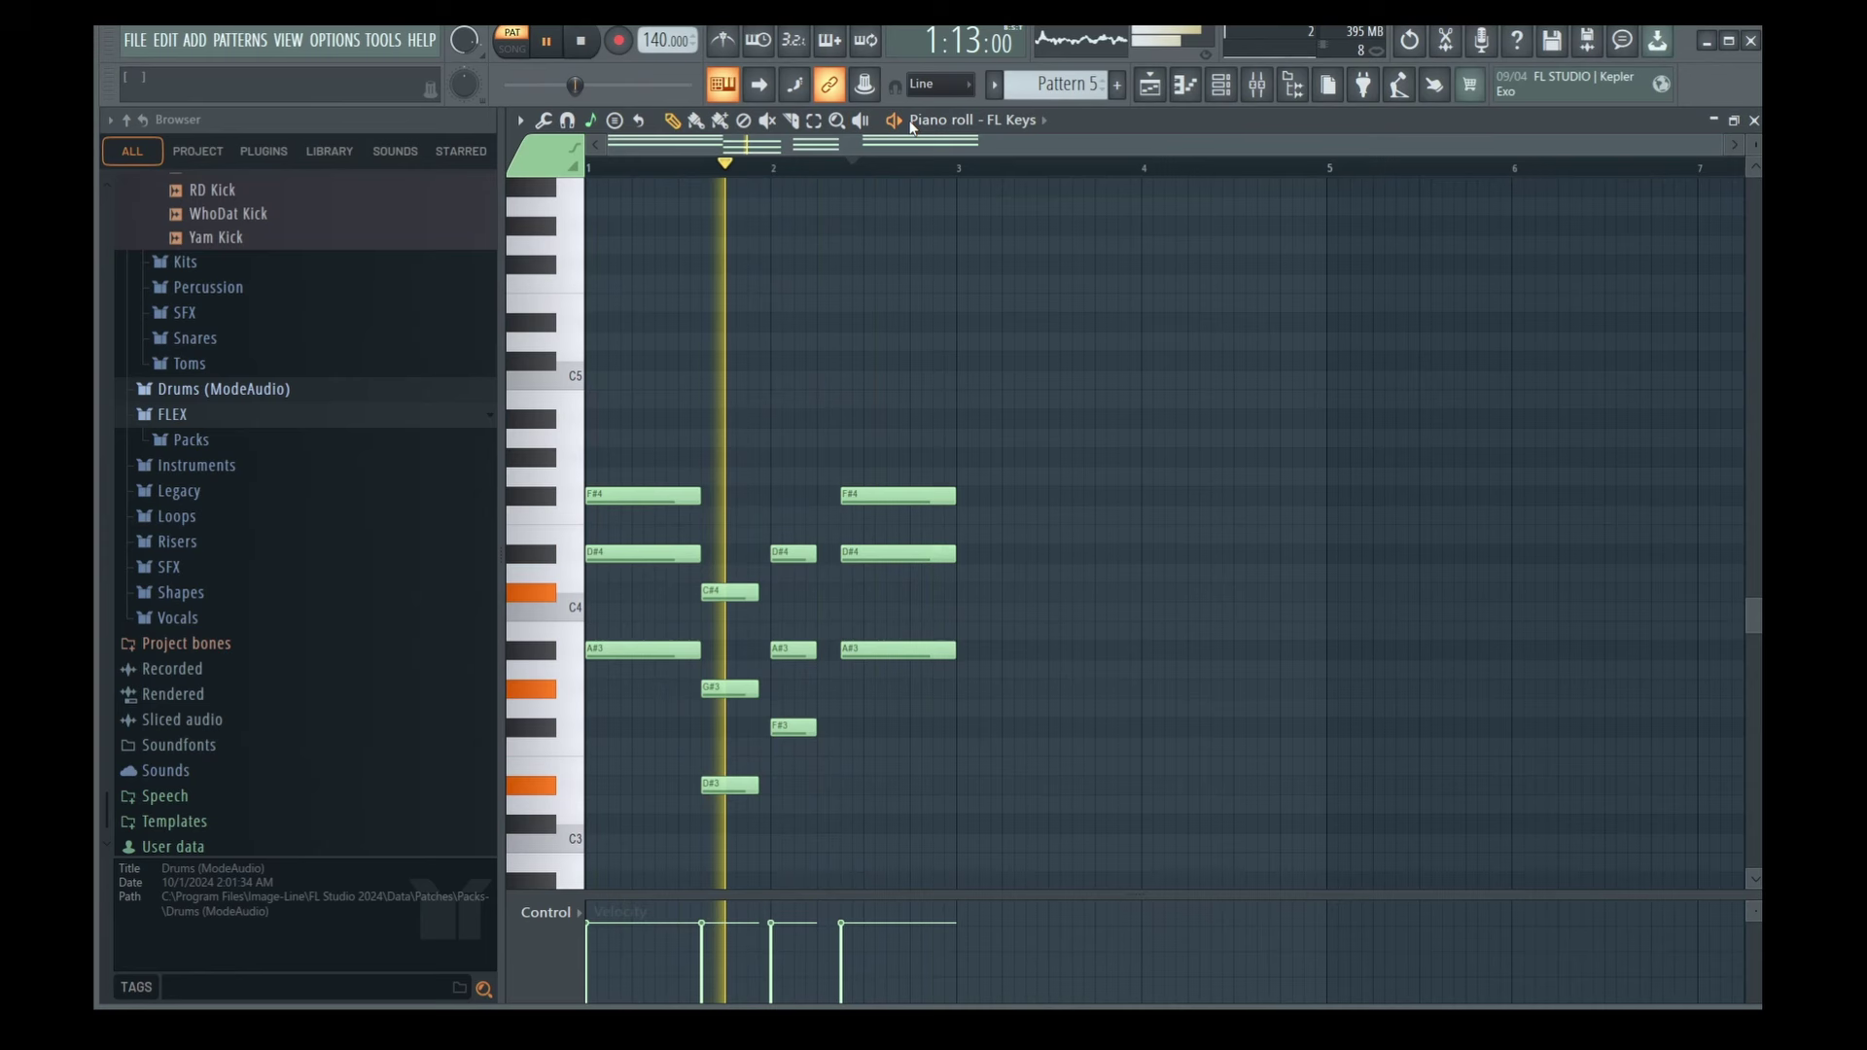
Minimize the piano roll and place four Pattern 5 clips on Track 2 at bars 25, 27, 29 and 31.
{"action": "left_click", "coordinate": [1714, 120]}
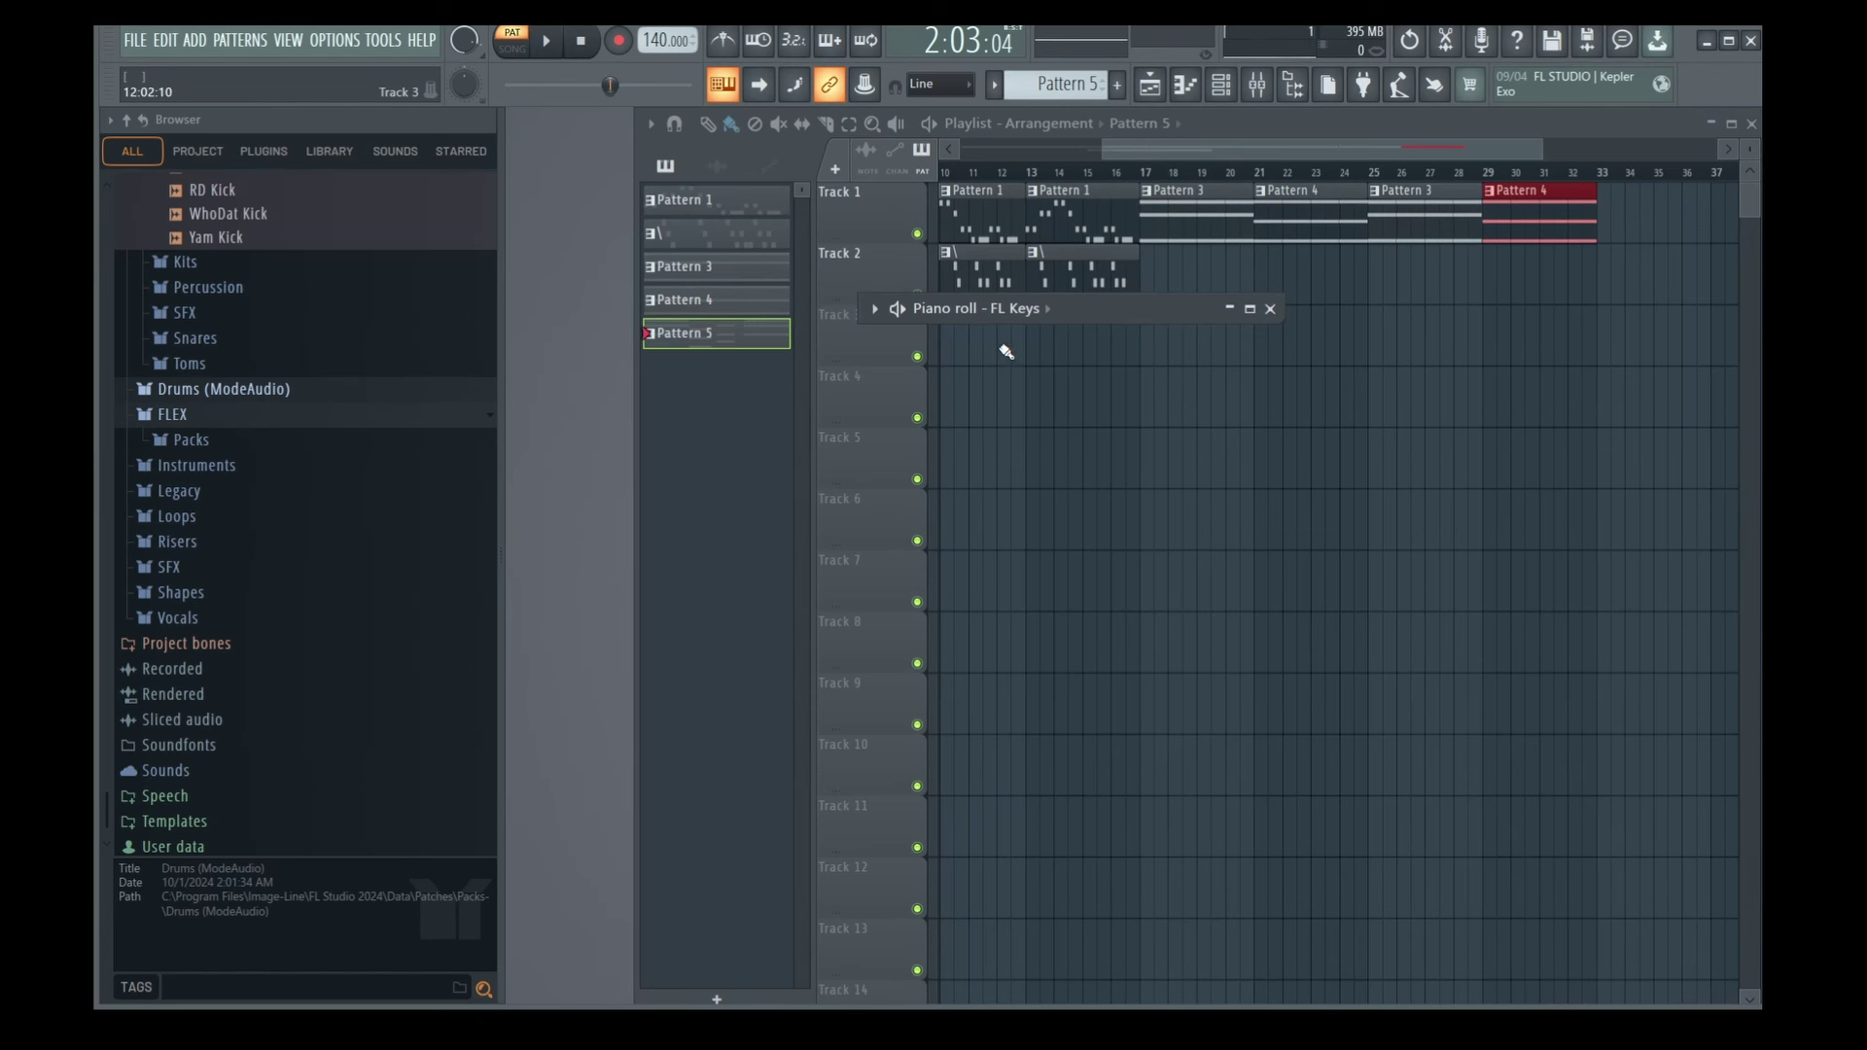
{"action": "left_click", "coordinate": [1382, 296]}
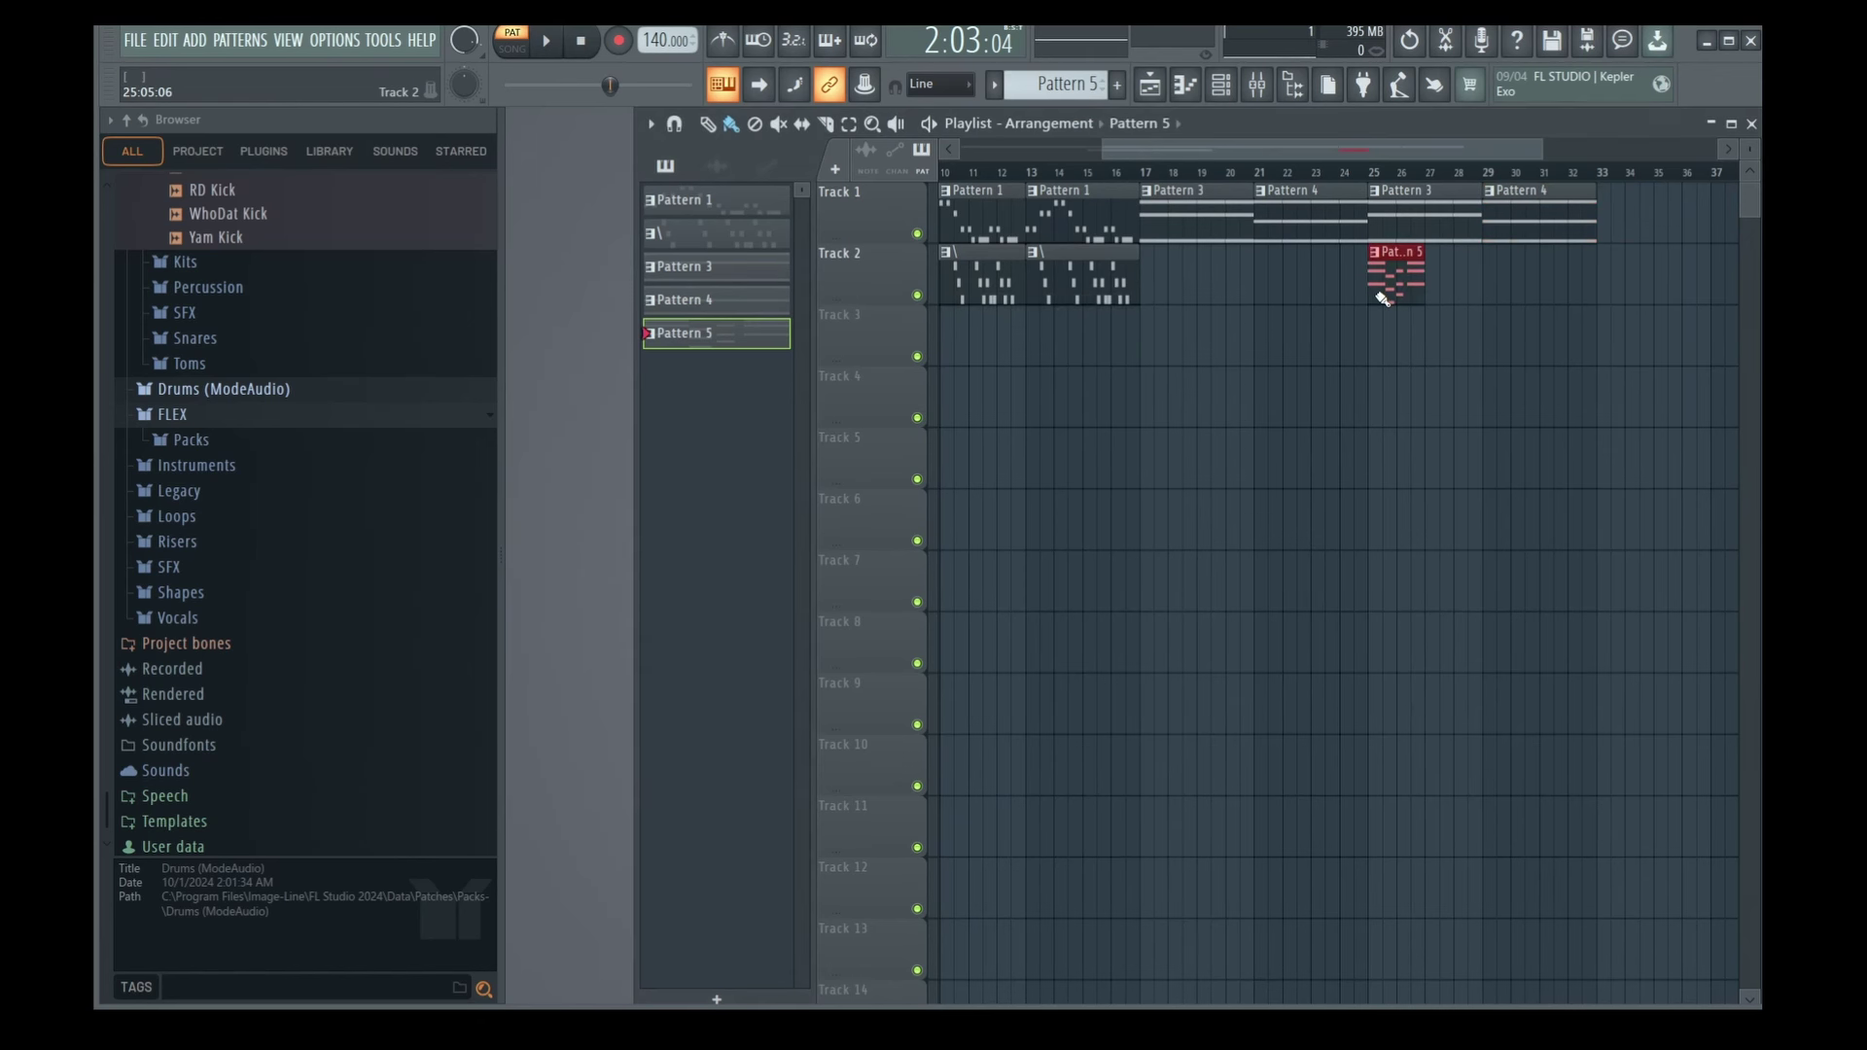
{"action": "left_click", "coordinate": [1460, 292]}
{"action": "left_click_drag", "start_coordinate": [1479, 253], "coordinate": [1451, 256]}
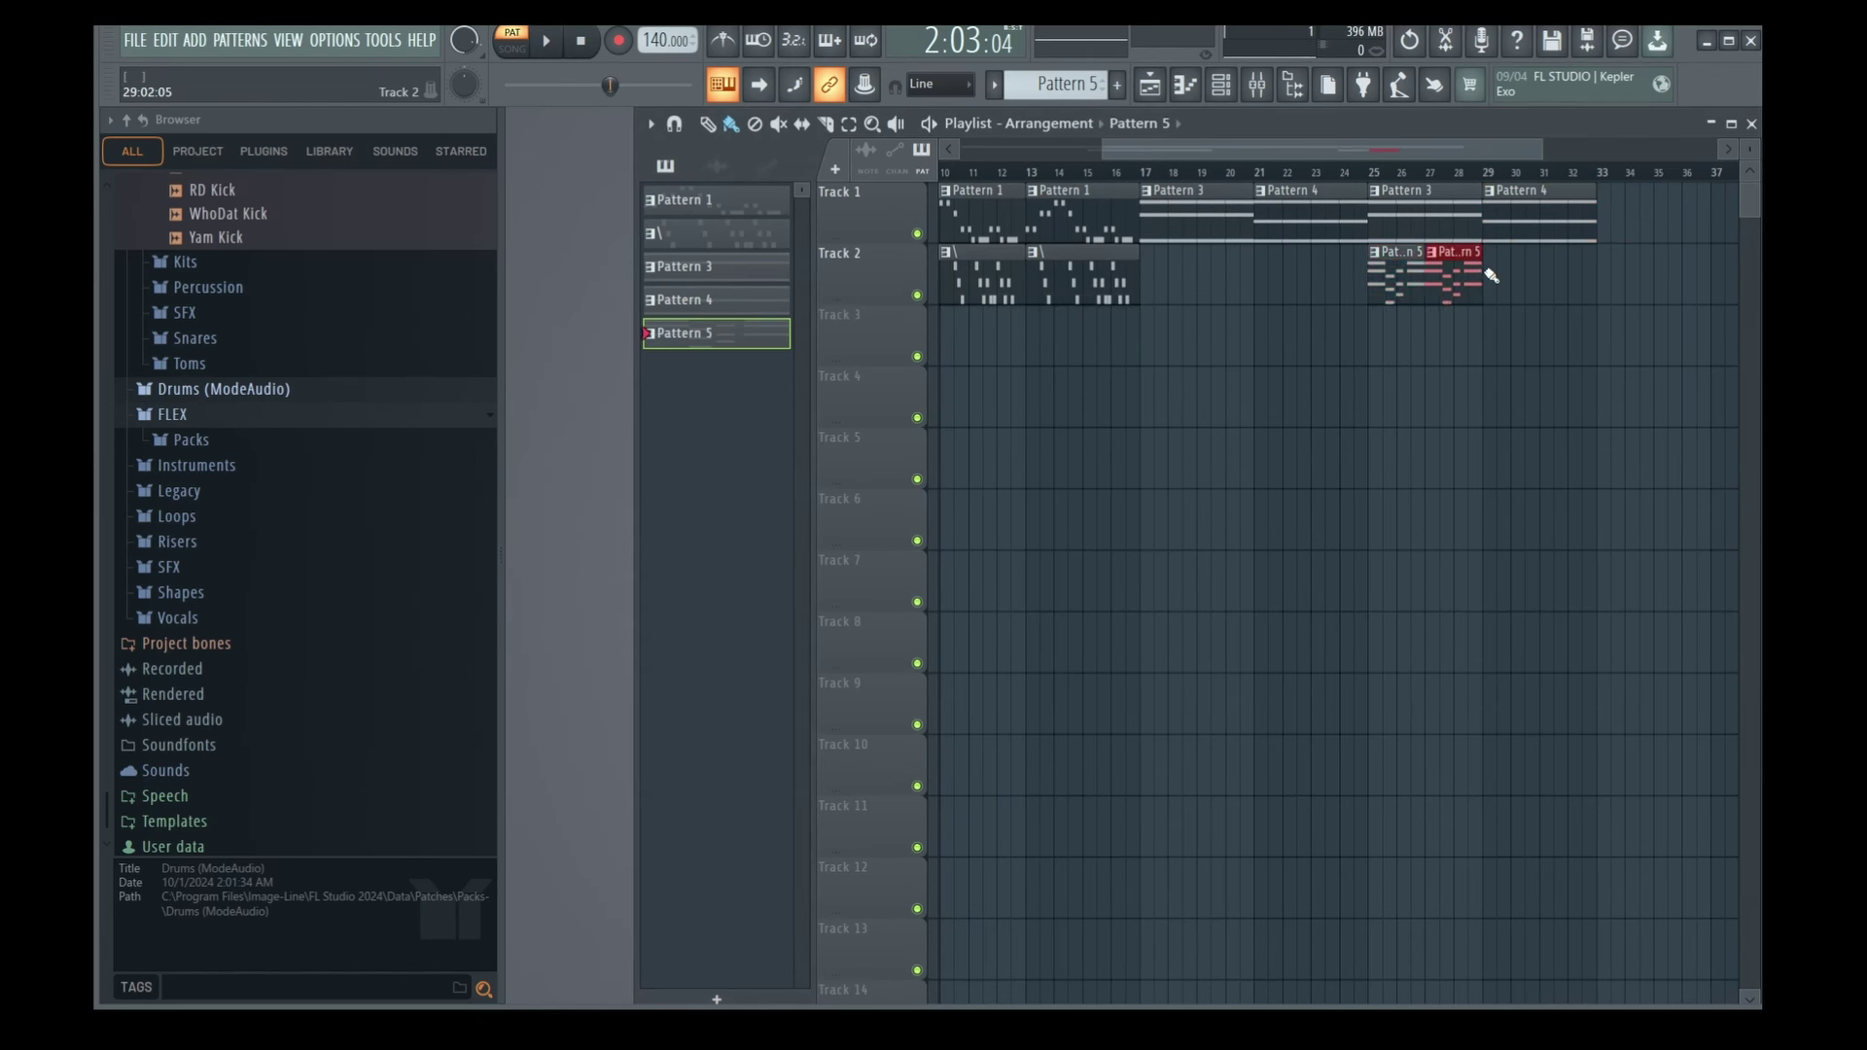
{"action": "left_click", "coordinate": [1533, 287]}
{"action": "mouse_move", "coordinate": [1563, 264]}
{"action": "left_mouse_down"}
{"action": "mouse_move", "coordinate": [1522, 267]}
{"action": "mouse_move", "coordinate": [1596, 267]}
{"action": "mouse_move", "coordinate": [1570, 274]}
{"action": "left_mouse_up"}
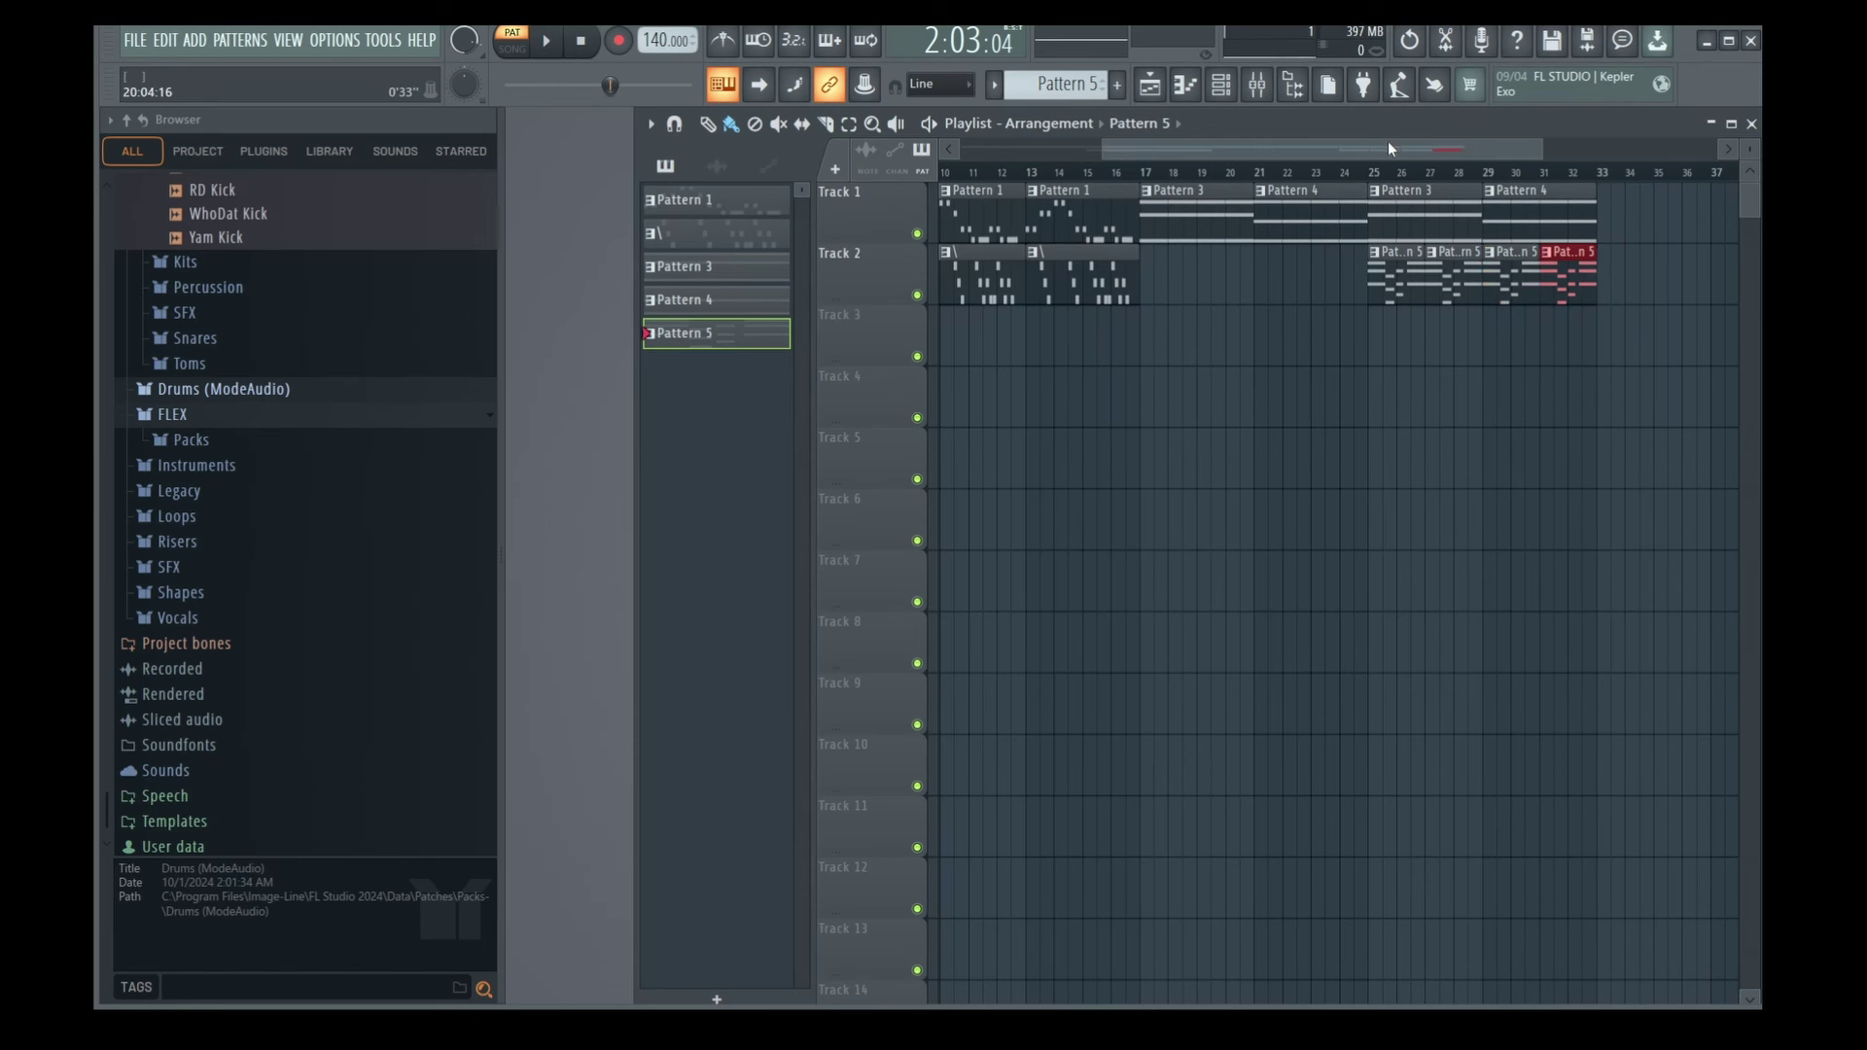
Play the song from 23:09 to hear the section with the Pattern 5 clips.
{"action": "left_click_drag", "start_coordinate": [1298, 171], "coordinate": [1325, 179]}
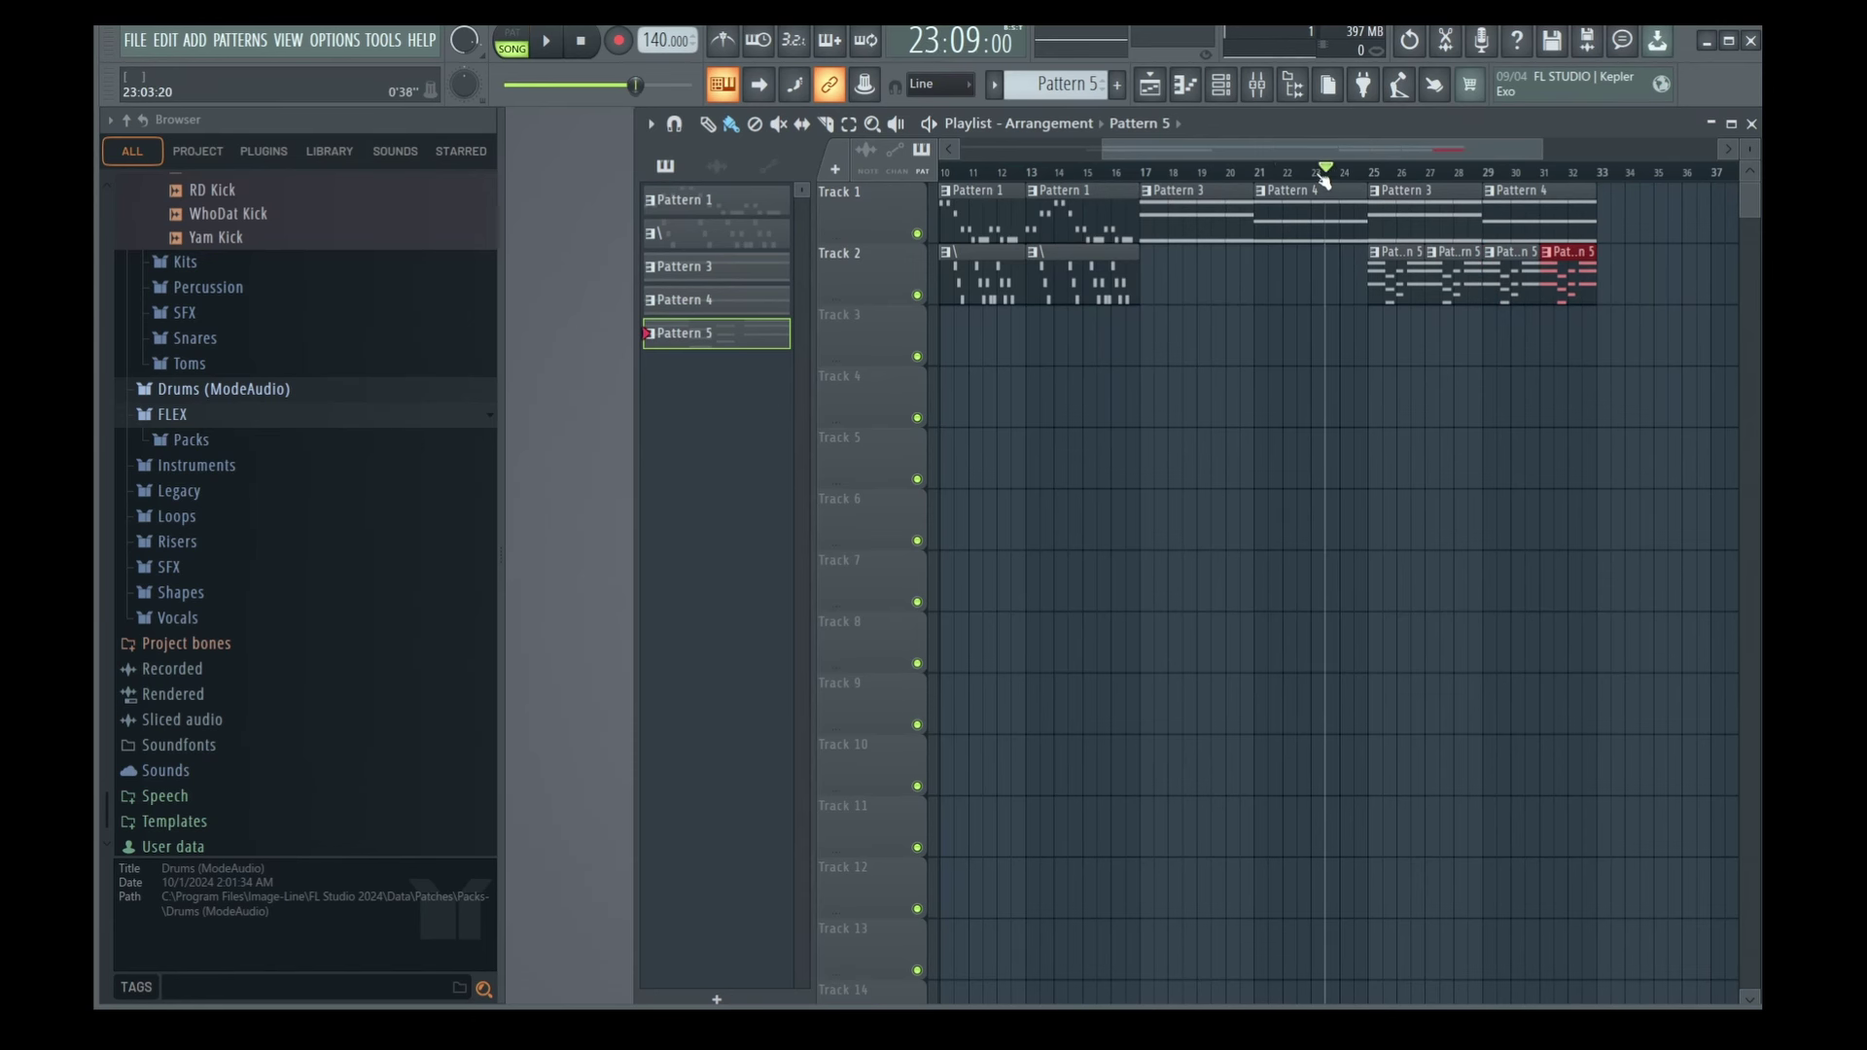
{"action": "left_click", "coordinate": [935, 127]}
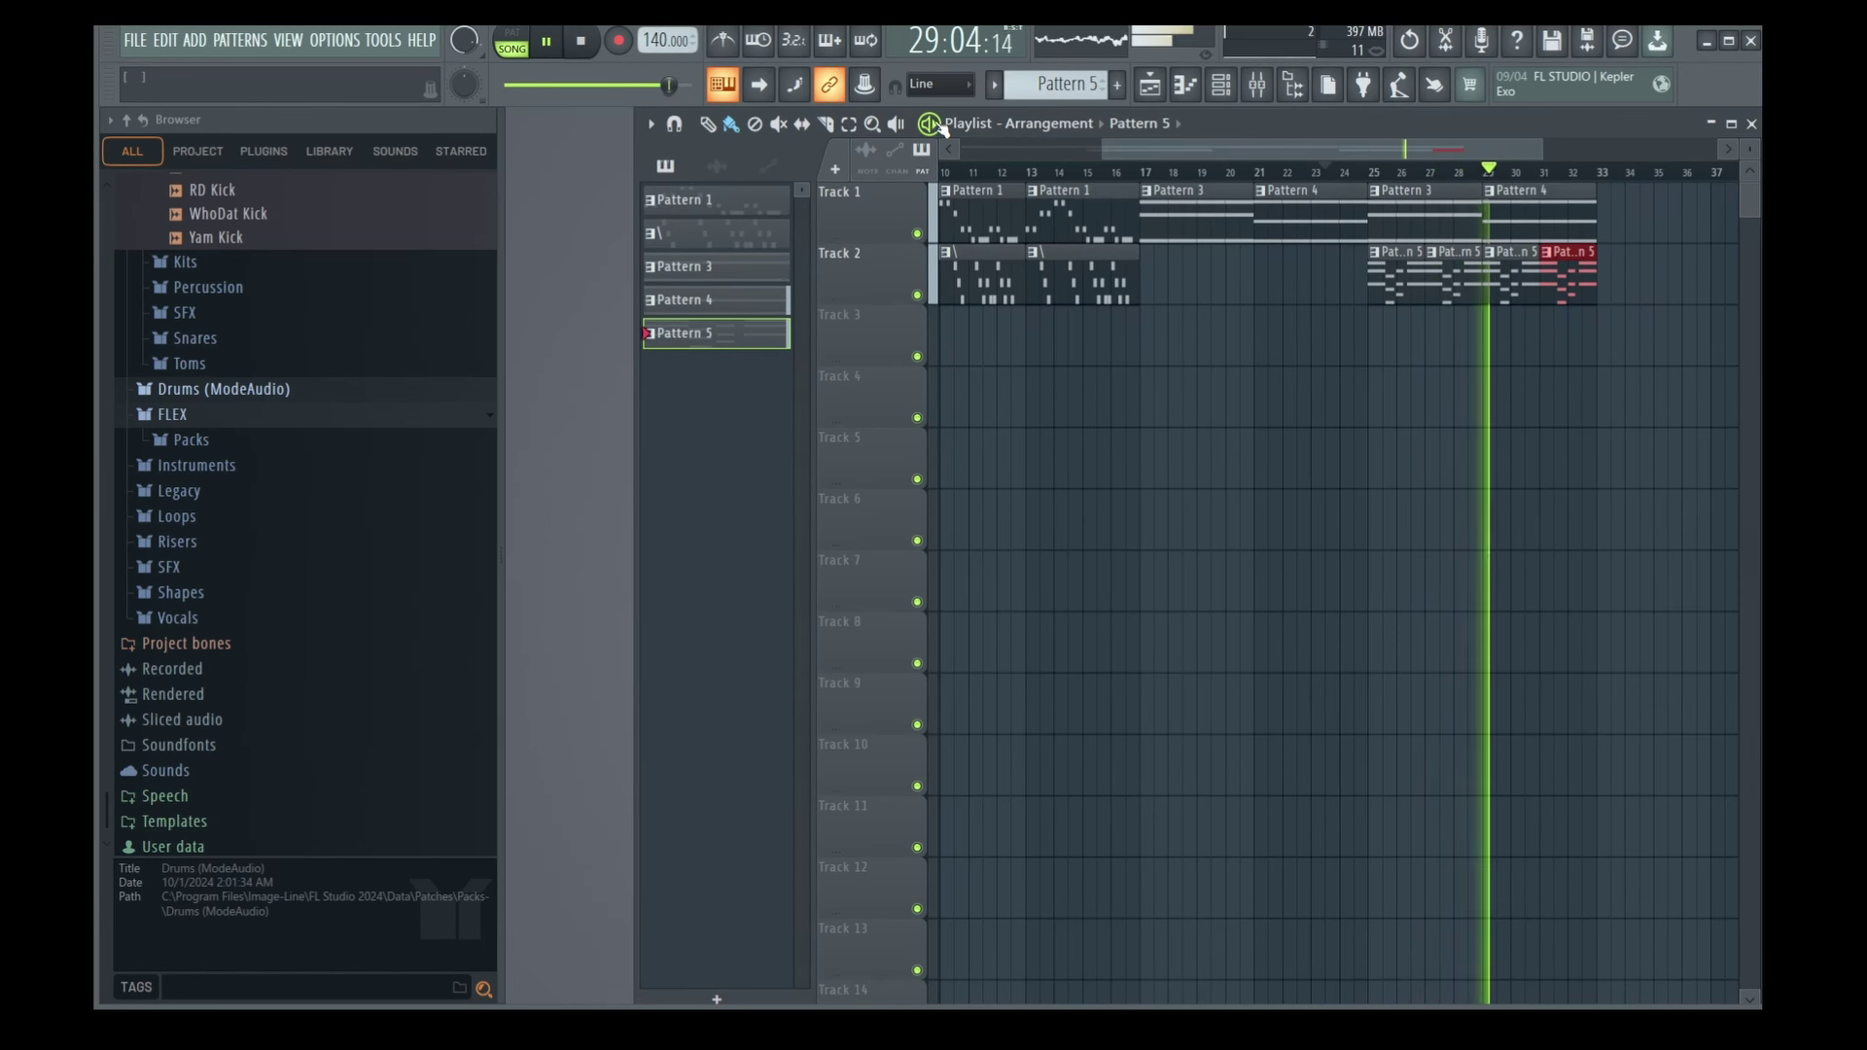
{"action": "key", "text": "space"}
Delete all Pattern 3, 4 and 5 clips from bar 17 onward on Tracks 1 and 2, and play the song from the start.
{"action": "right_click", "coordinate": [1548, 284]}
{"action": "right_click", "coordinate": [1510, 283]}
{"action": "right_click", "coordinate": [1461, 282]}
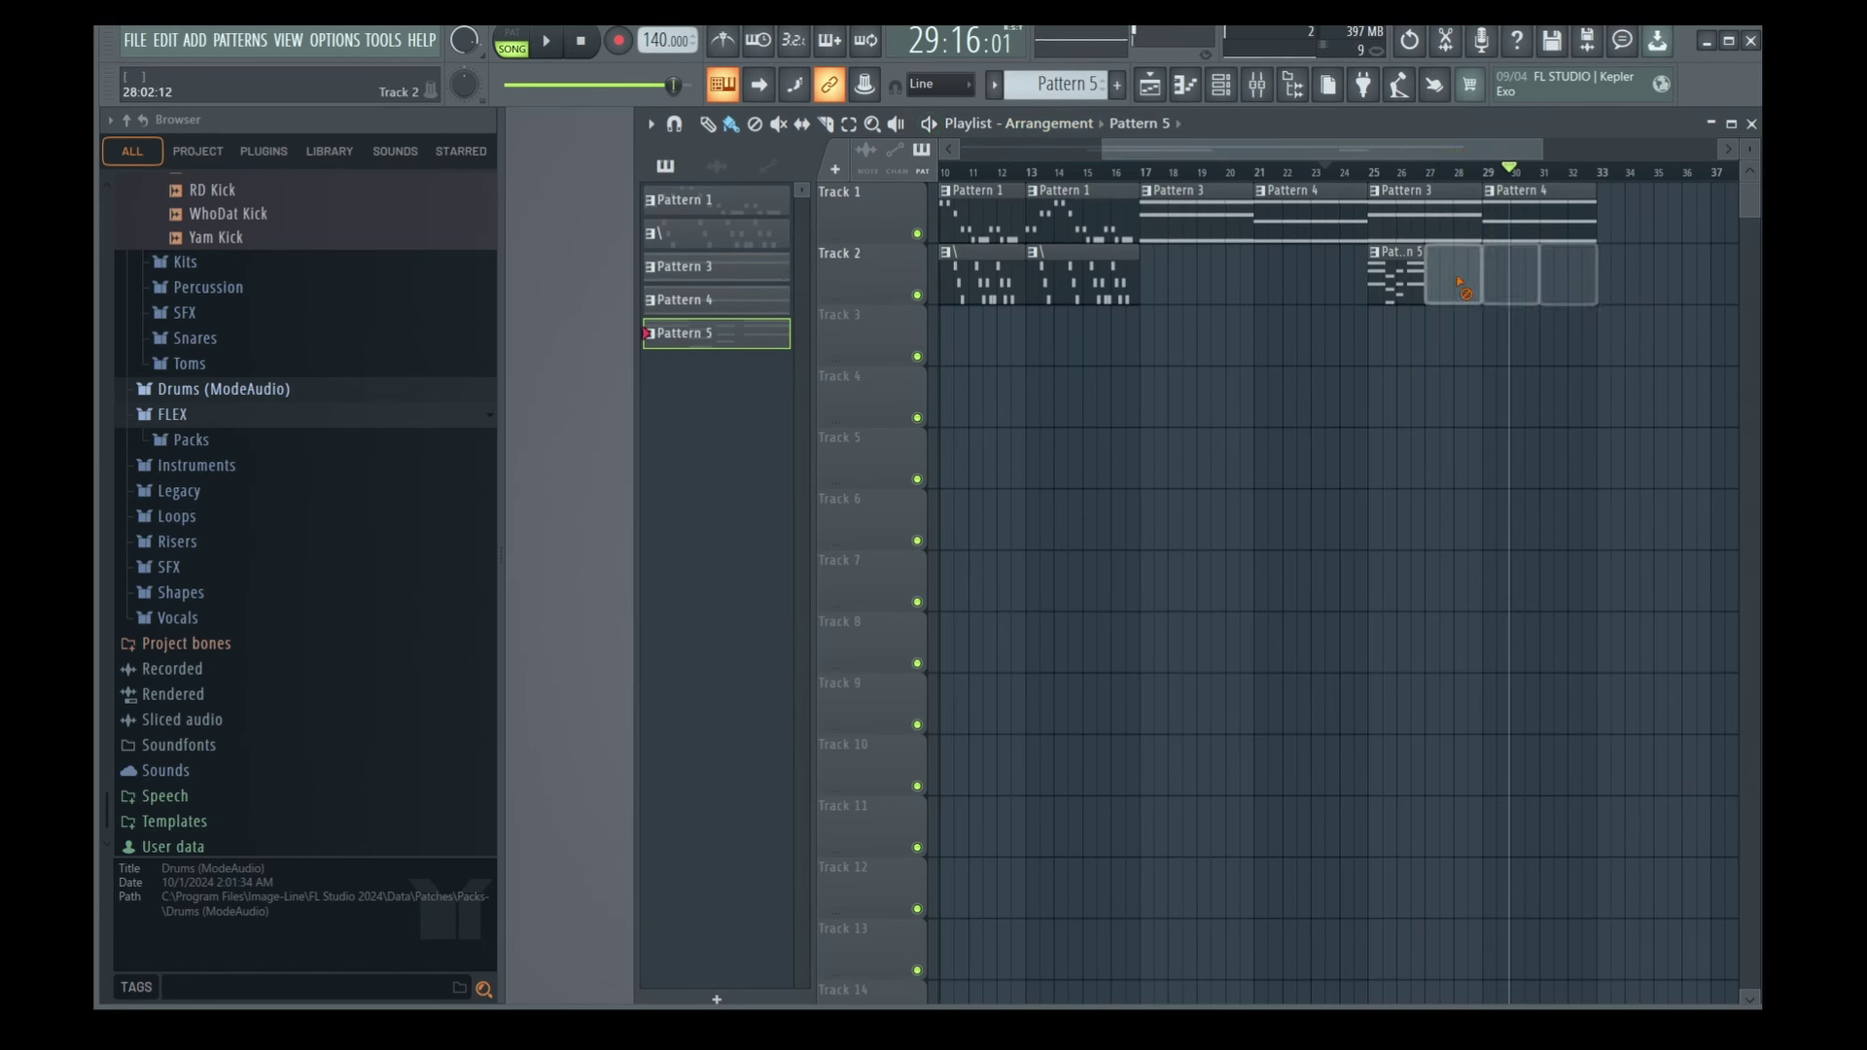
{"action": "right_click", "coordinate": [1513, 228]}
{"action": "right_click", "coordinate": [1424, 222]}
{"action": "right_click", "coordinate": [1328, 224]}
{"action": "right_click", "coordinate": [1384, 282]}
{"action": "right_click", "coordinate": [1214, 232]}
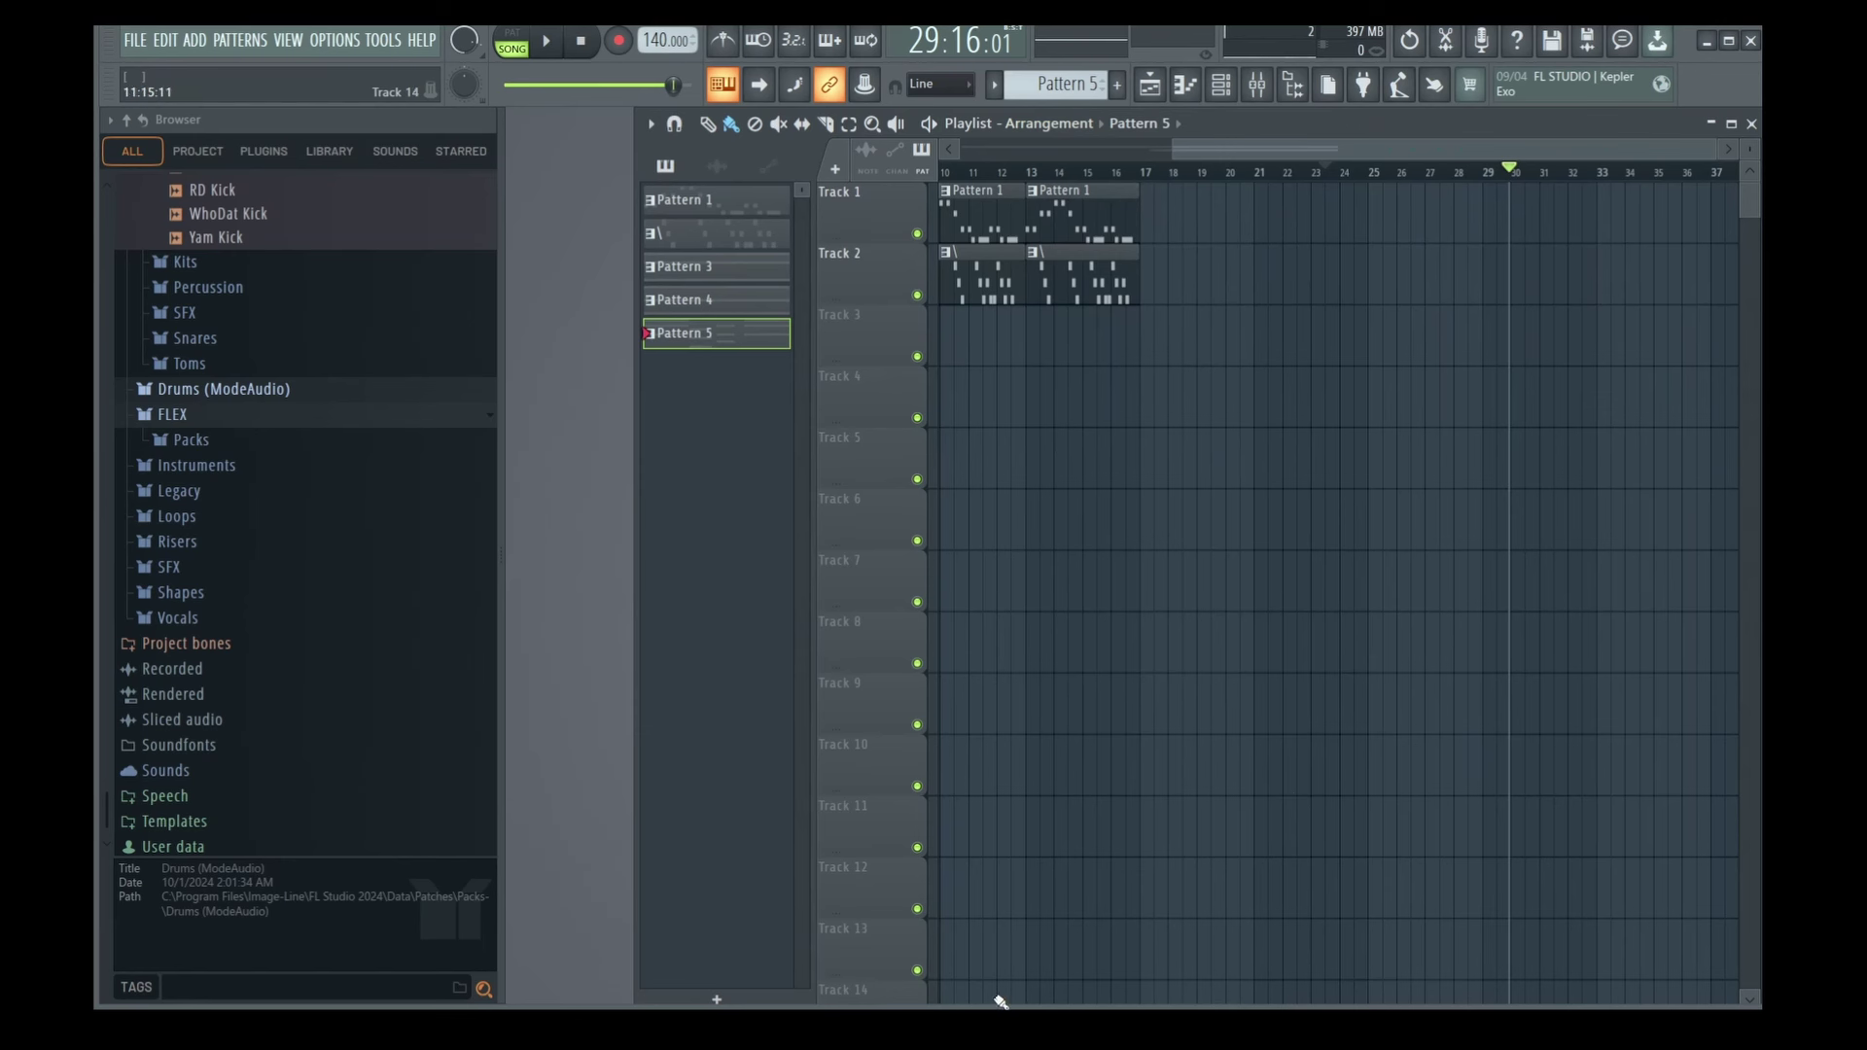
{"action": "left_click", "coordinate": [580, 41]}
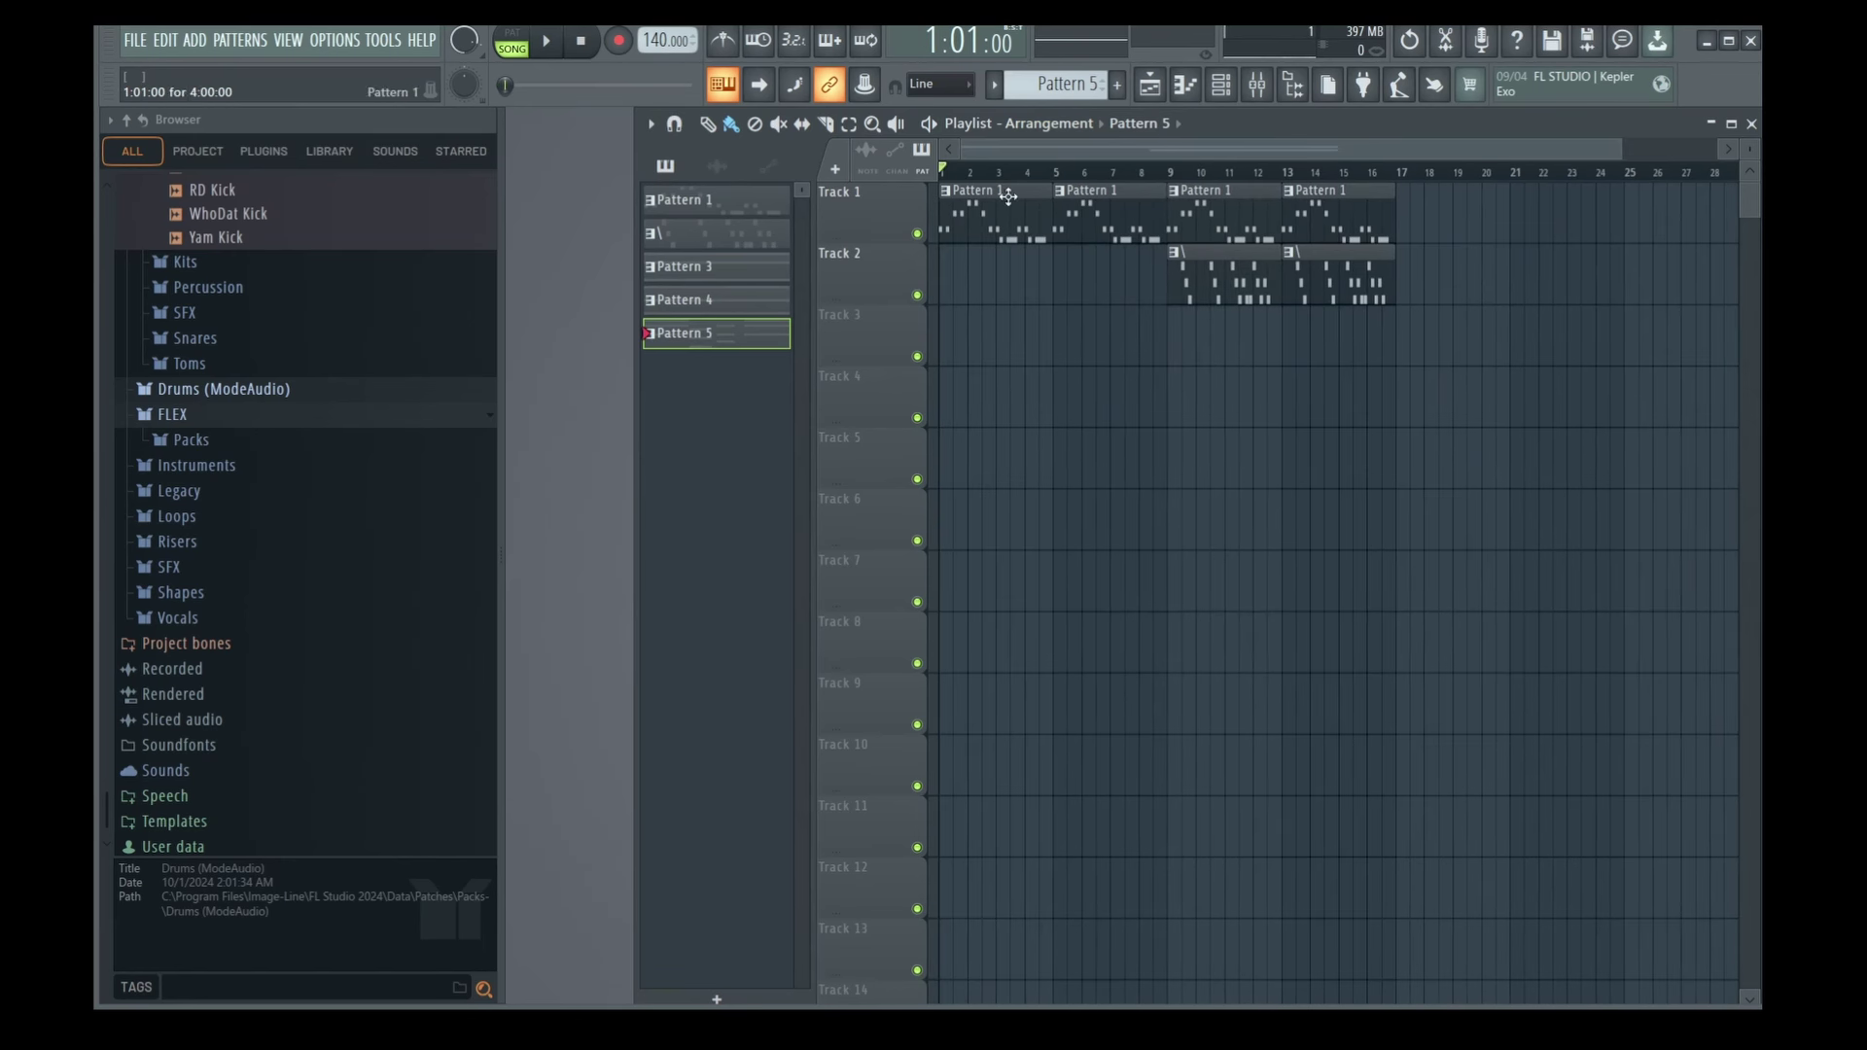
{"action": "left_click", "coordinate": [927, 127]}
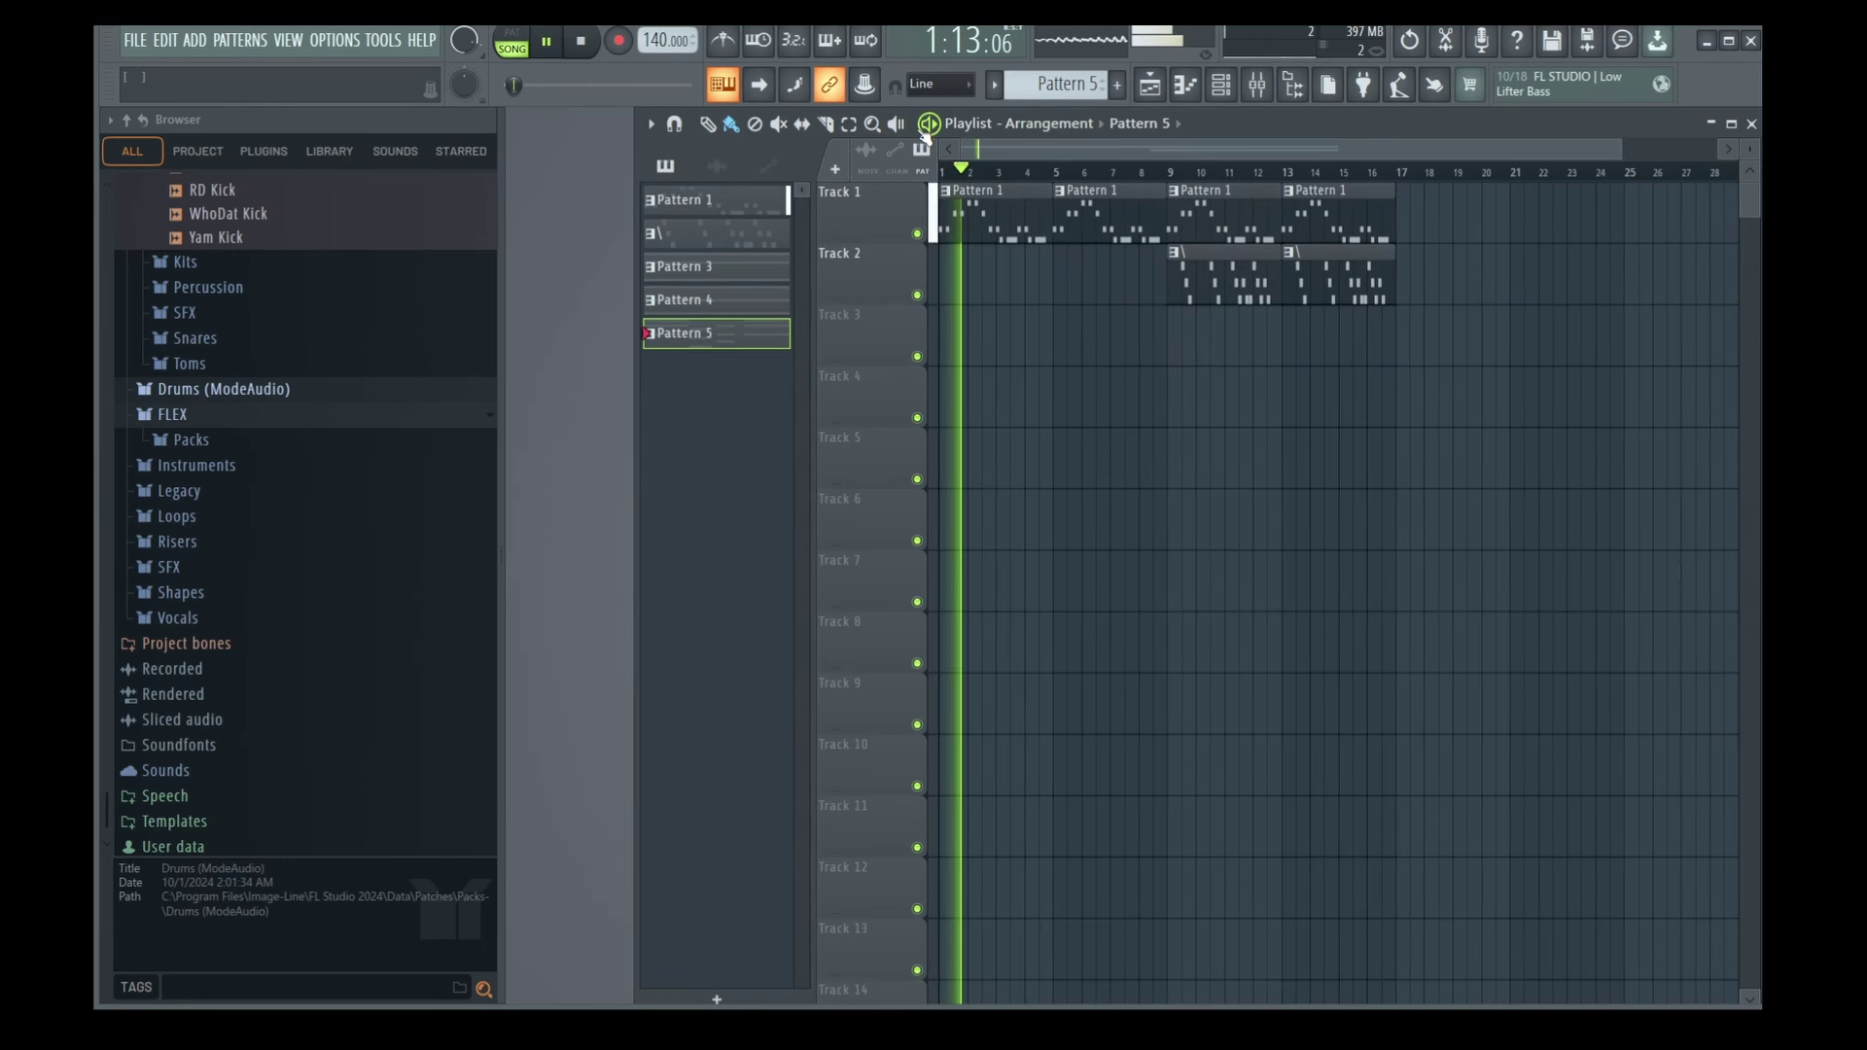